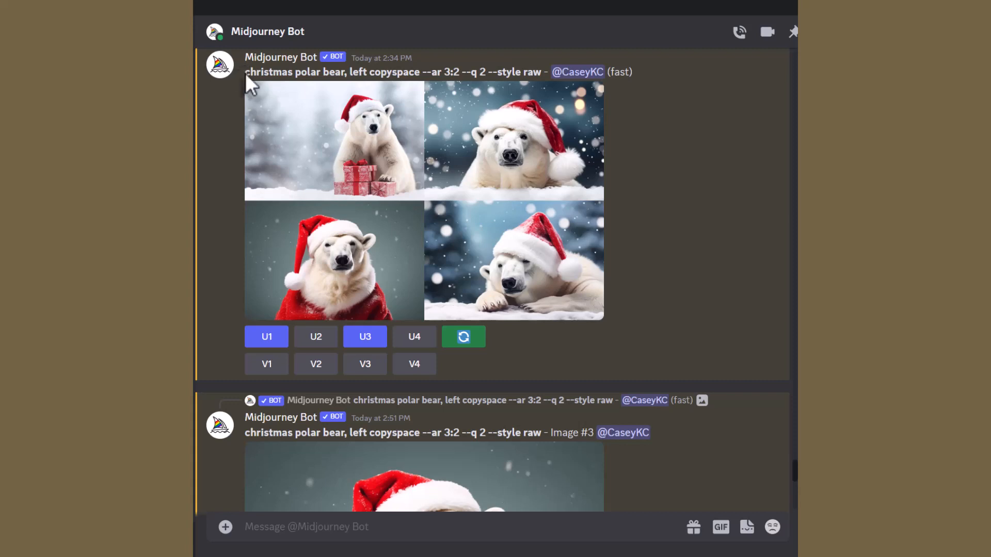
Examine the Christmas polar bear prompt's subject, left copyspace, aspect ratio and quality parameters, and view it in the rerun form without submitting
left_click_drag(245, 73, 540, 72)
left_click(494, 71)
left_click_drag(466, 73, 492, 74)
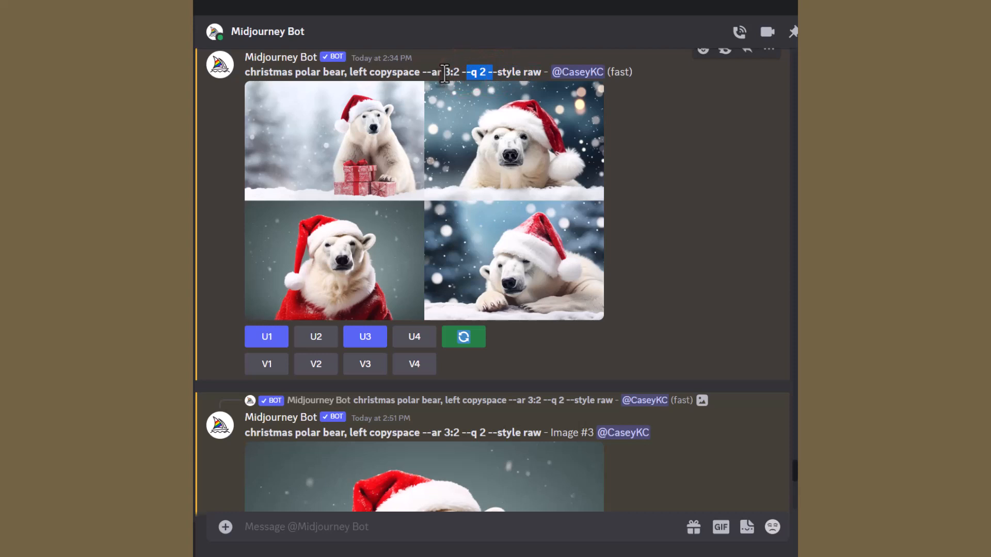
left_click(444, 73)
left_click_drag(443, 73, 459, 72)
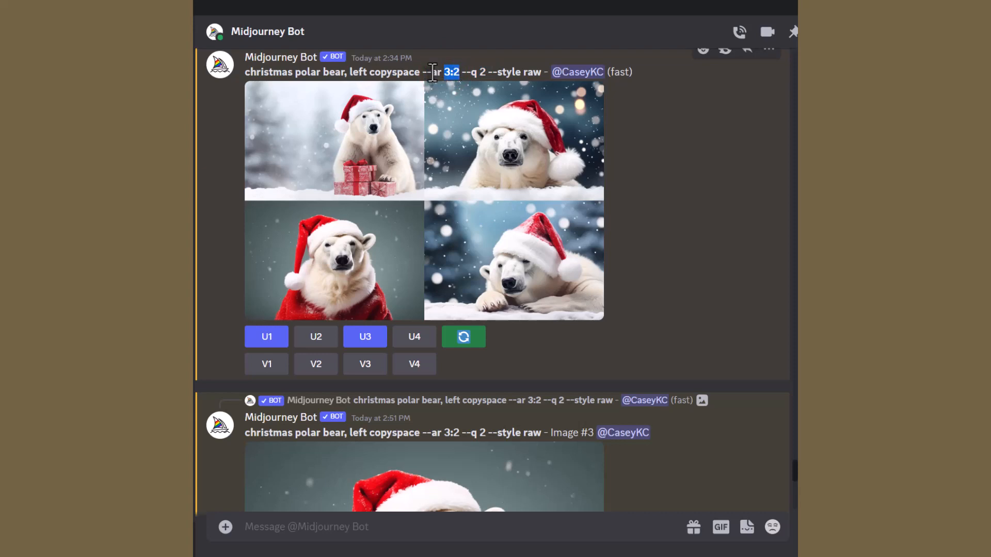
left_click_drag(350, 72, 418, 72)
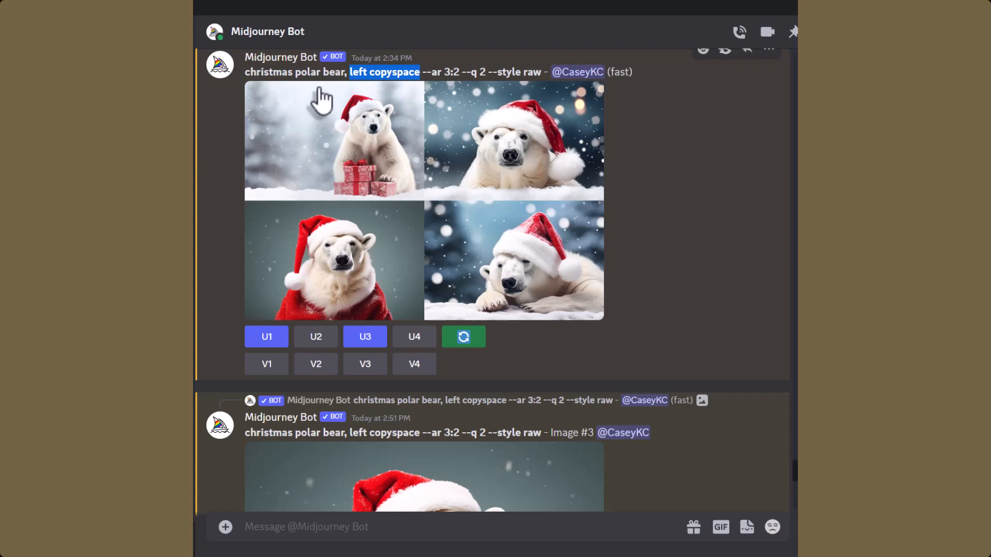
left_click(349, 72)
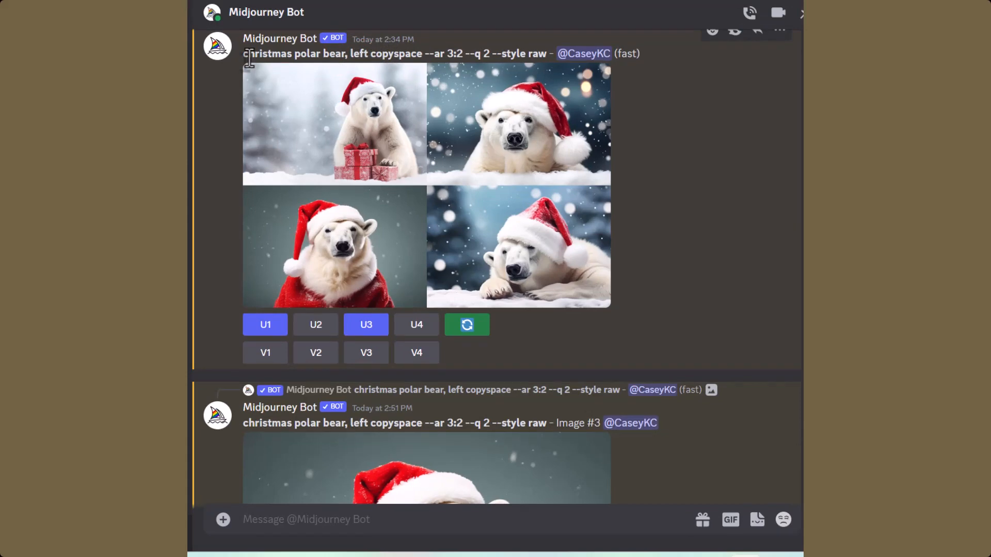
mouse_move(246, 53)
left_mouse_down()
mouse_move(304, 72)
mouse_move(341, 56)
mouse_move(323, 56)
left_mouse_up()
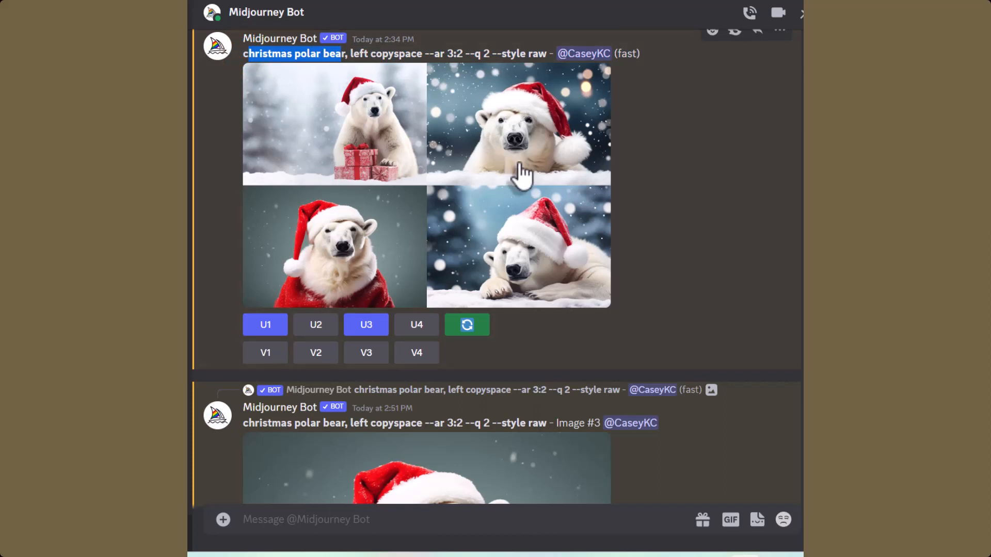
scroll(547, 165, "down", 1)
left_click(673, 139)
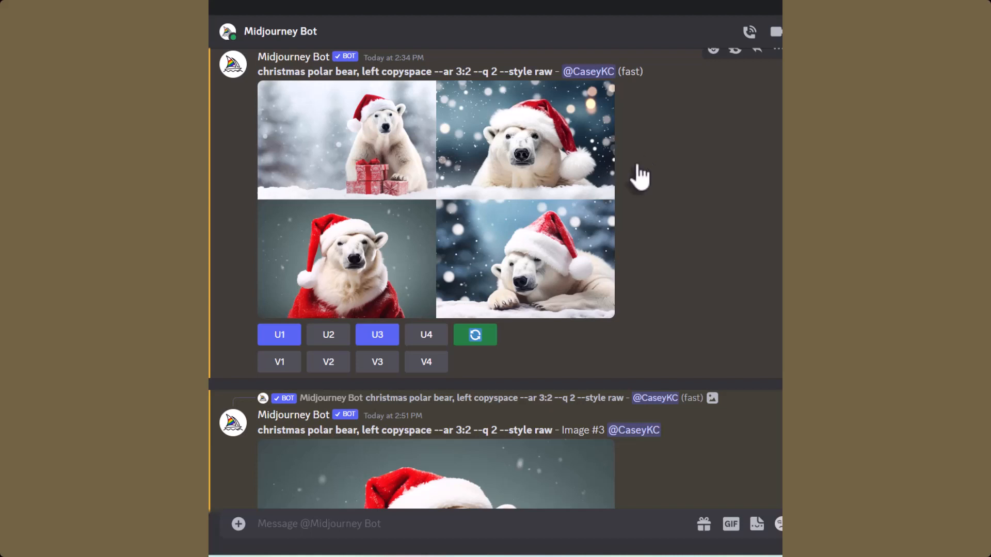
left_click(474, 339)
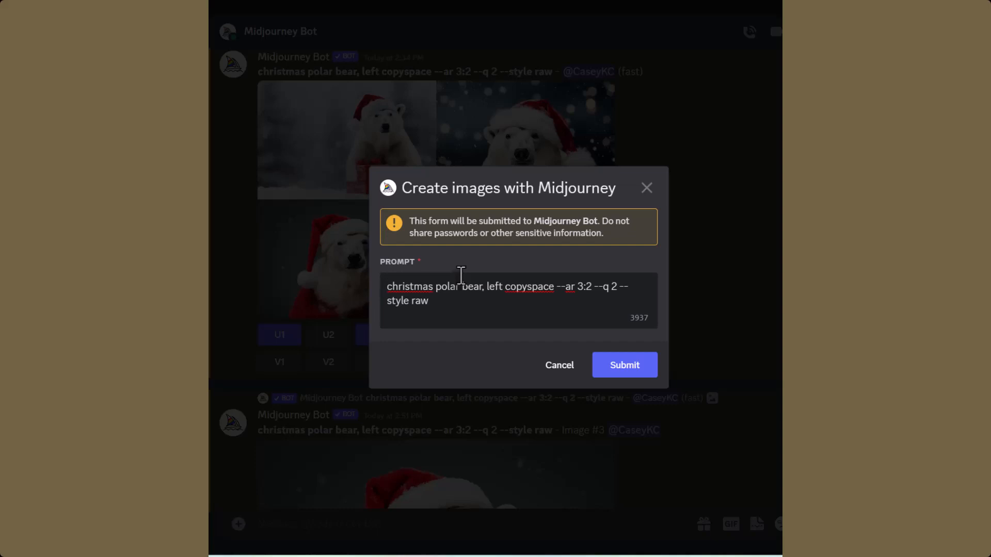
left_click(560, 366)
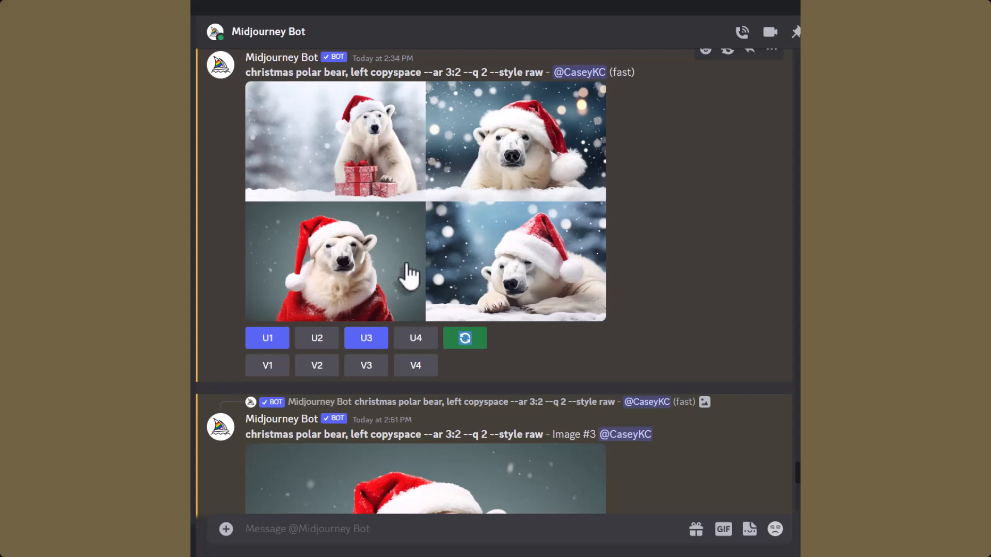
Compare the original polar bear image grid with the "--no blur" variations and the upscaled Image #1
scroll(408, 276, "down", 10)
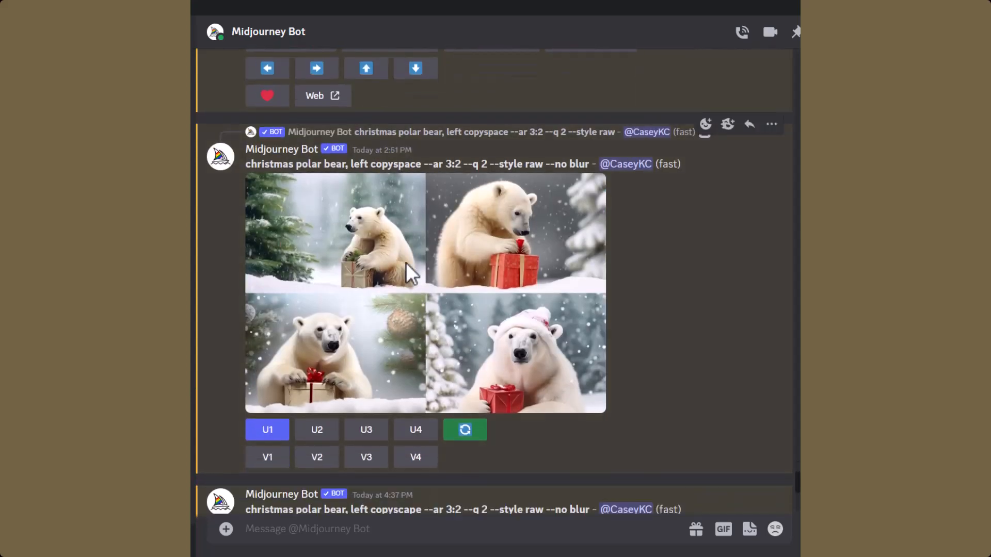
scroll(406, 274, "down", 2)
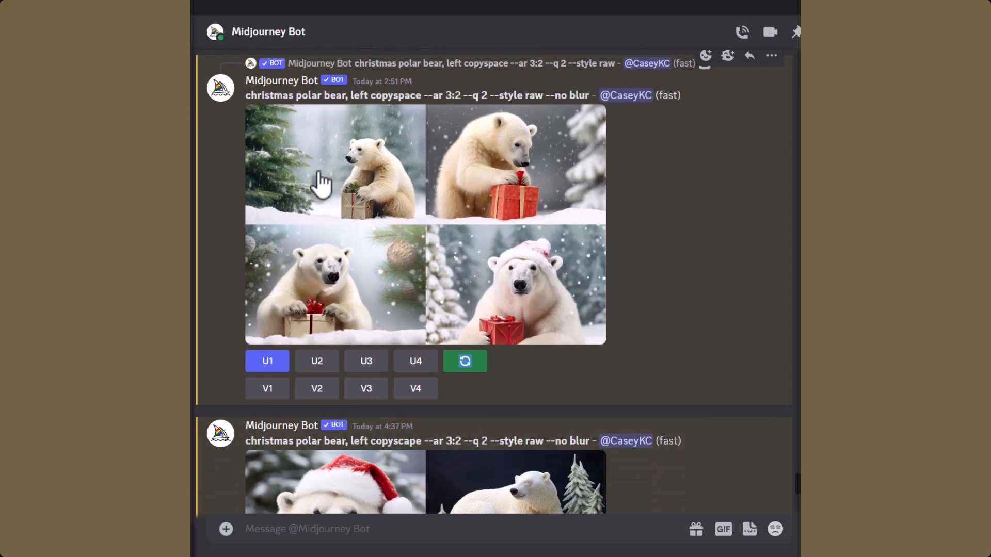
scroll(318, 173, "down", 6)
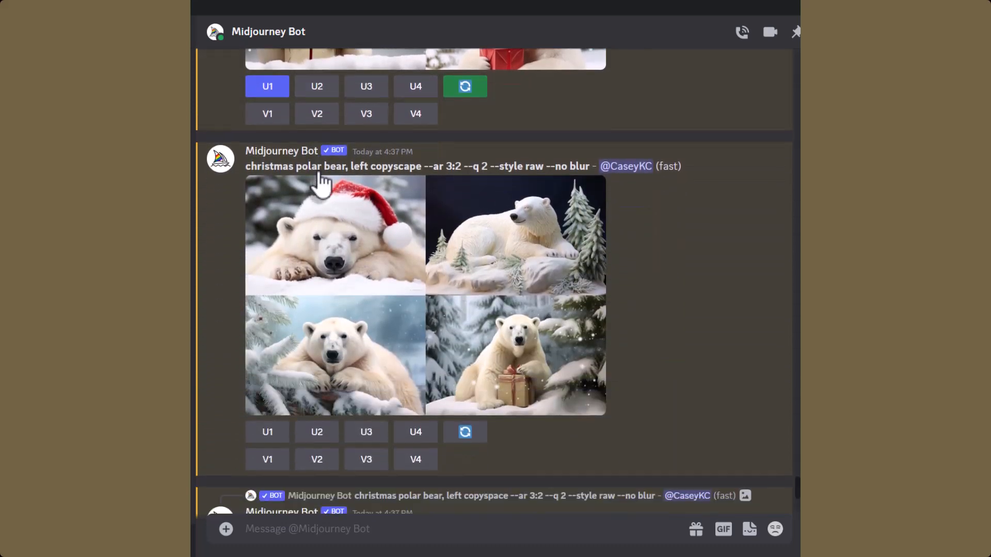
scroll(535, 252, "down", 1)
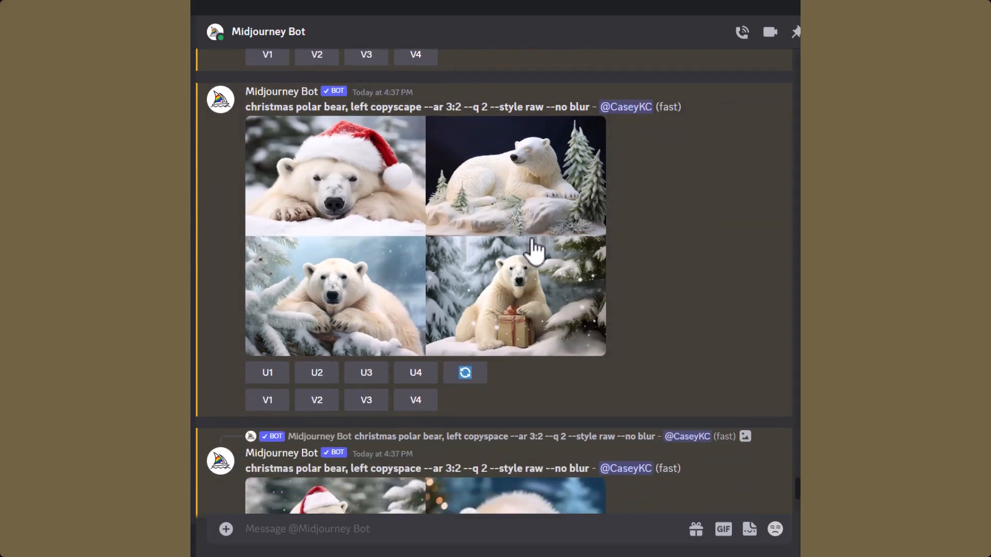
scroll(535, 252, "up", 7)
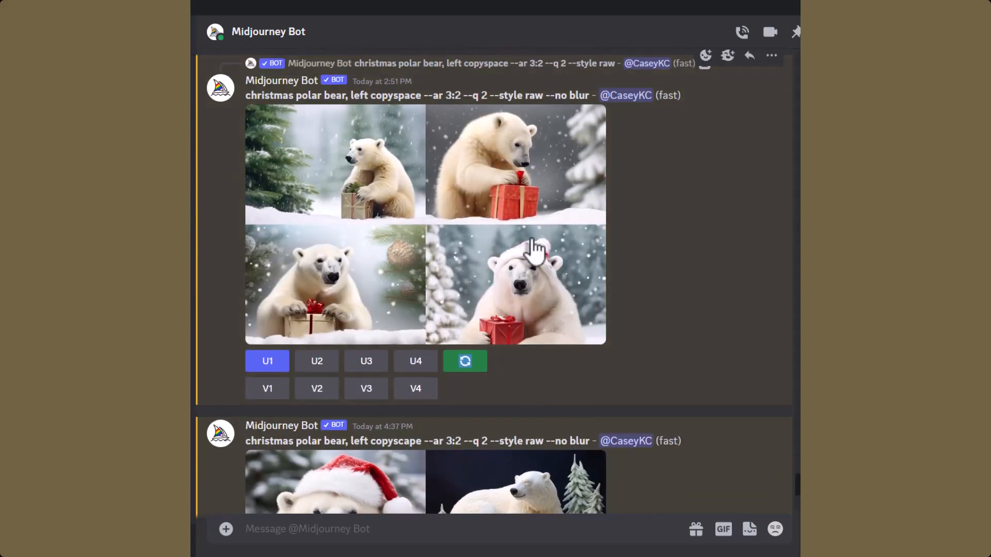
scroll(537, 245, "up", 3)
left_click_drag(546, 233, 589, 233)
scroll(472, 263, "up", 15)
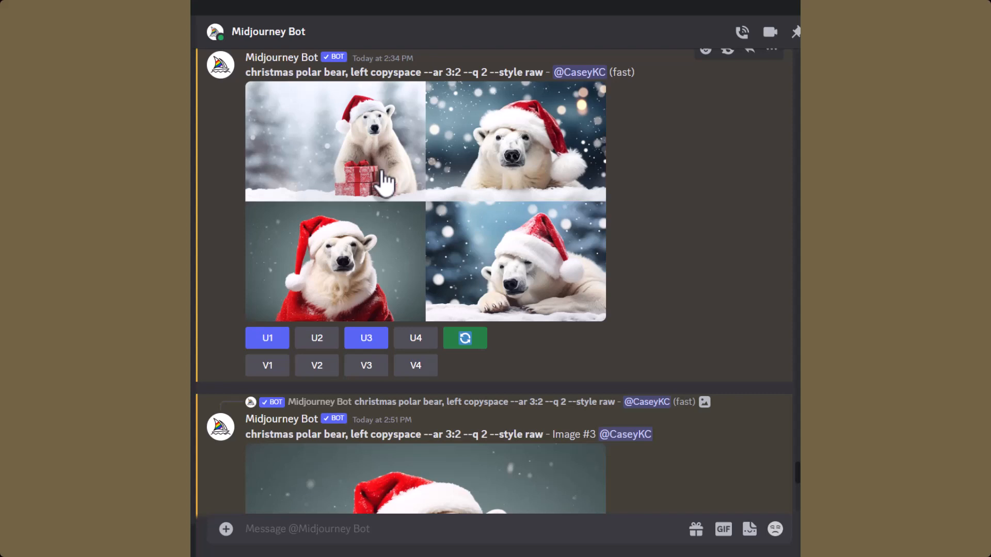
scroll(298, 384, "down", 10)
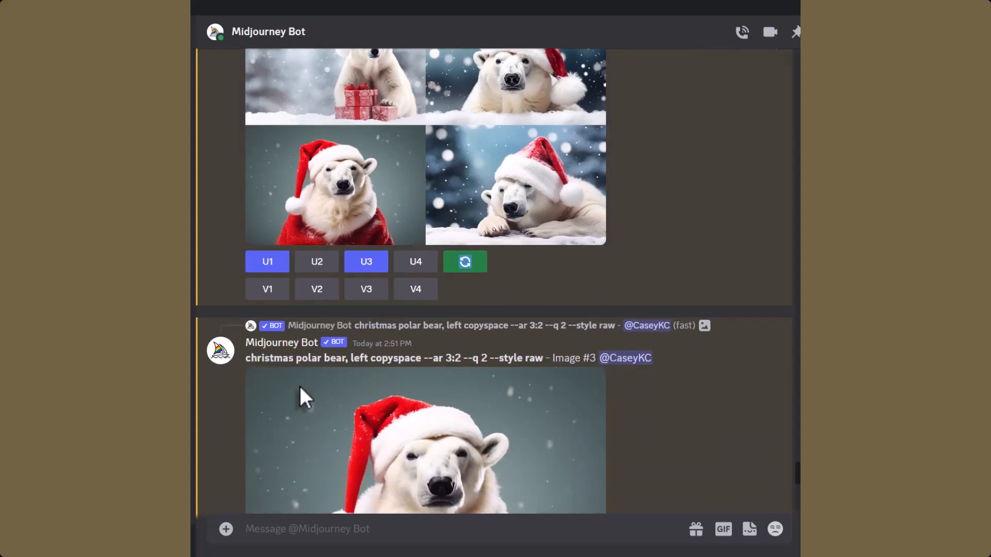
scroll(300, 386, "down", 15)
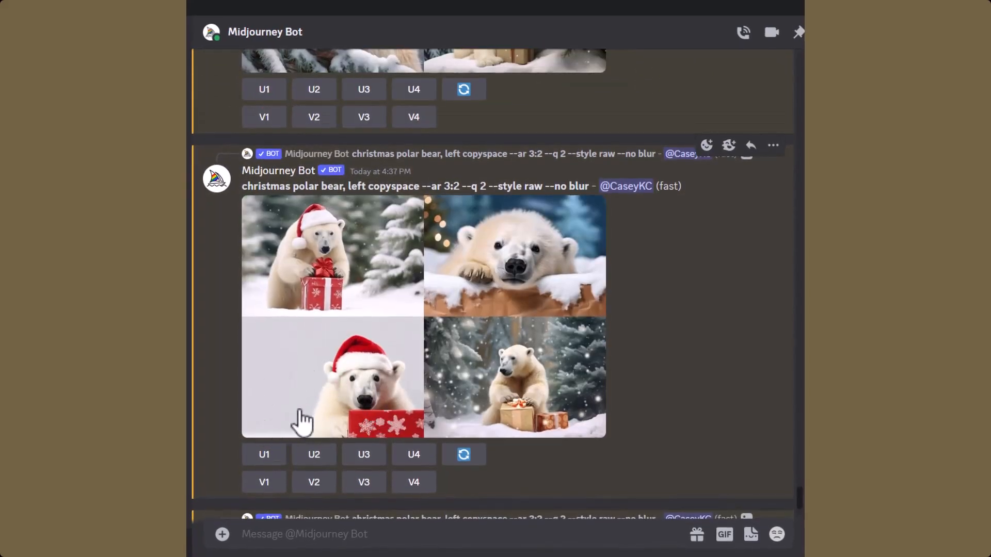
scroll(310, 381, "down", 2)
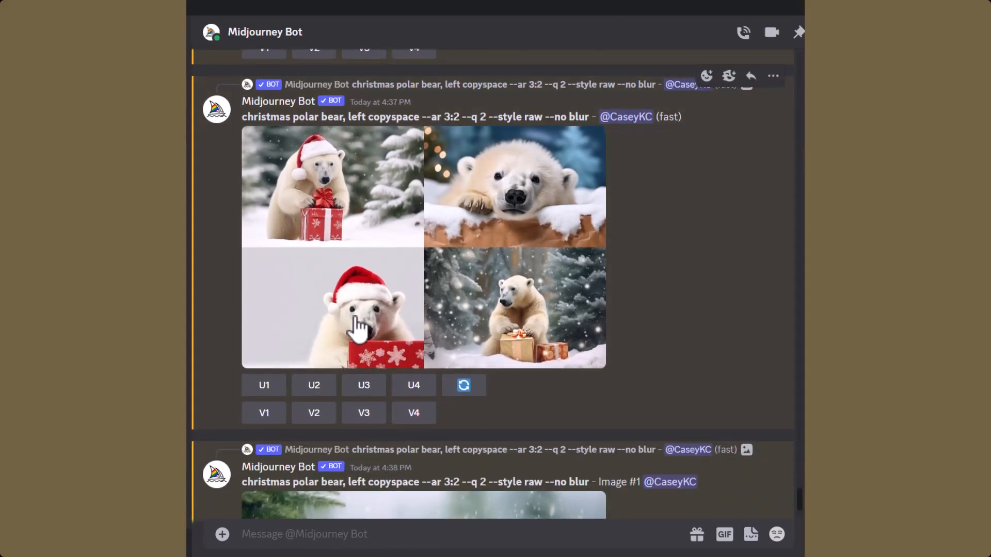
scroll(359, 331, "down", 5)
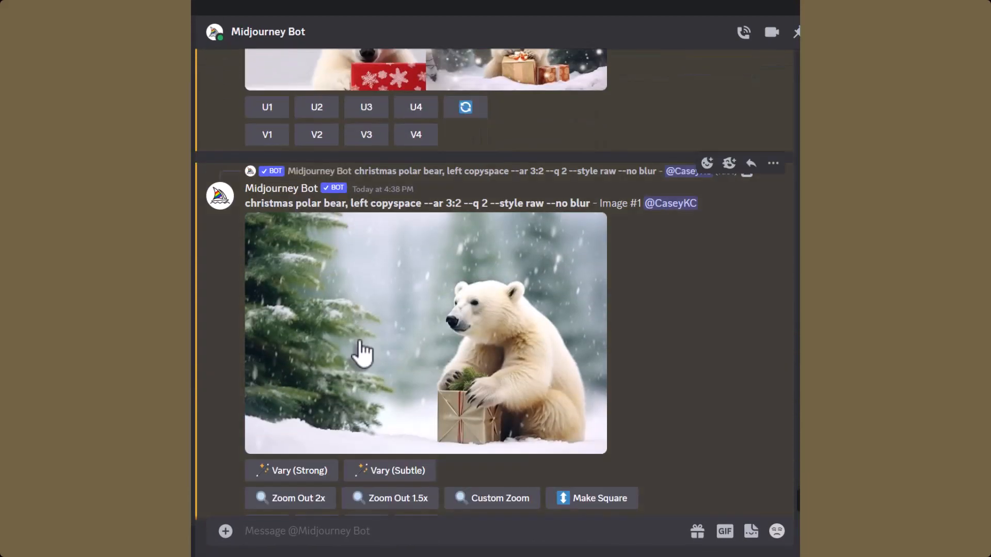
scroll(361, 354, "down", 2)
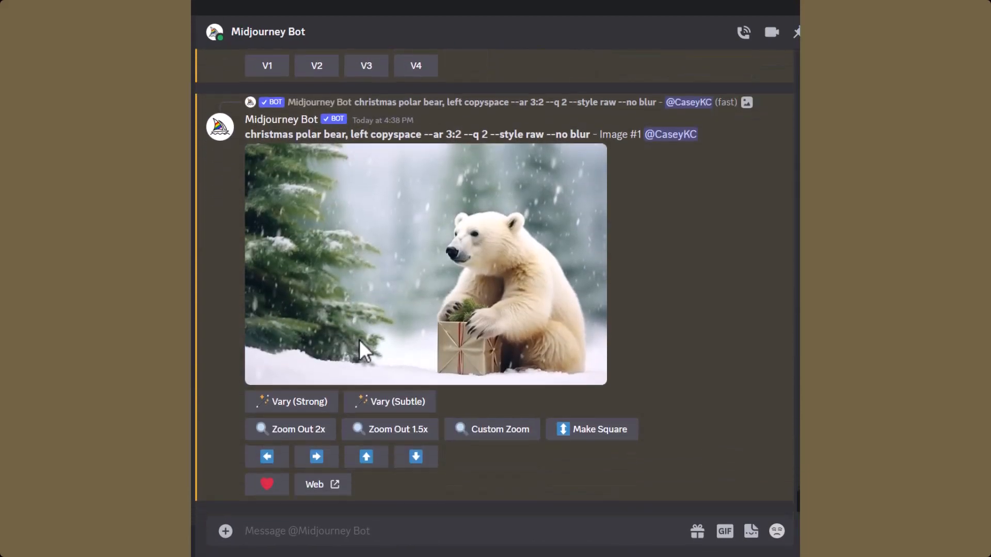
Open the upscaled polar bear image on the web and copy the image
left_click(315, 485)
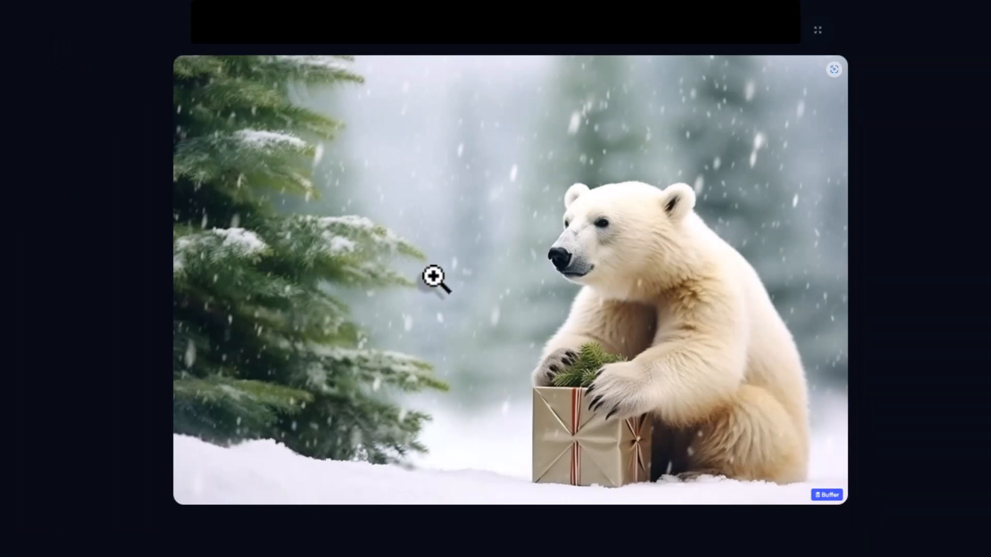
right_click(434, 277)
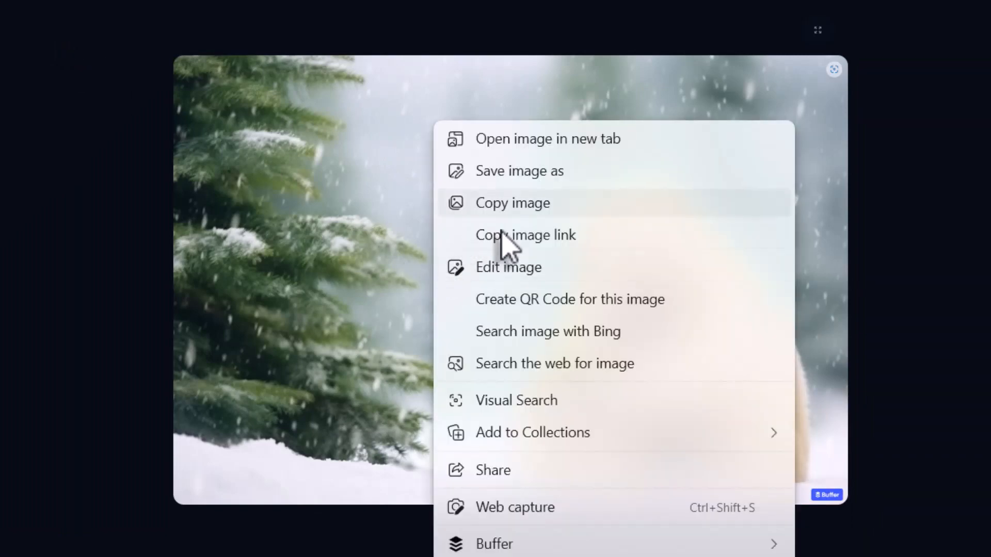
left_click(494, 203)
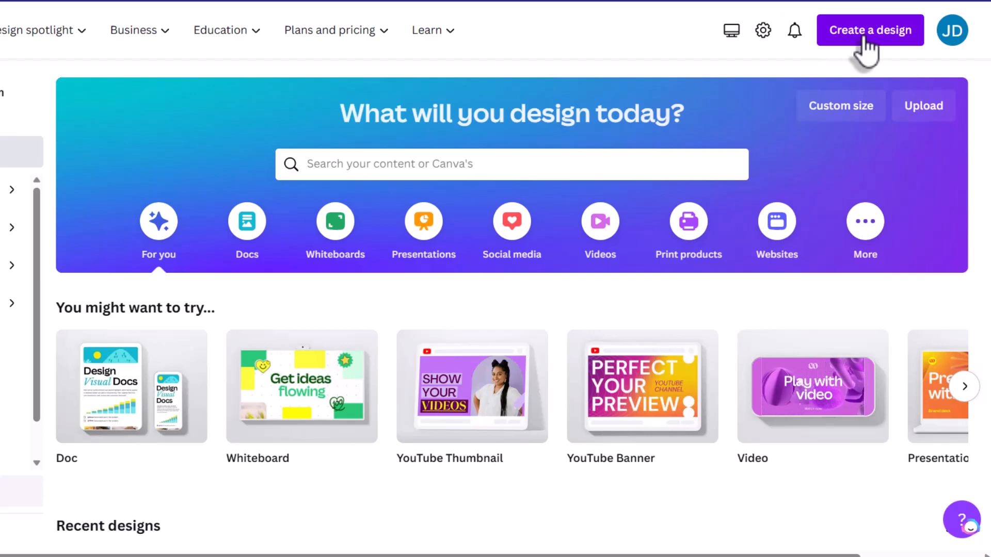
Switch to Canva and create a new custom-size design of 3000 × 2000 px
left_click(863, 35)
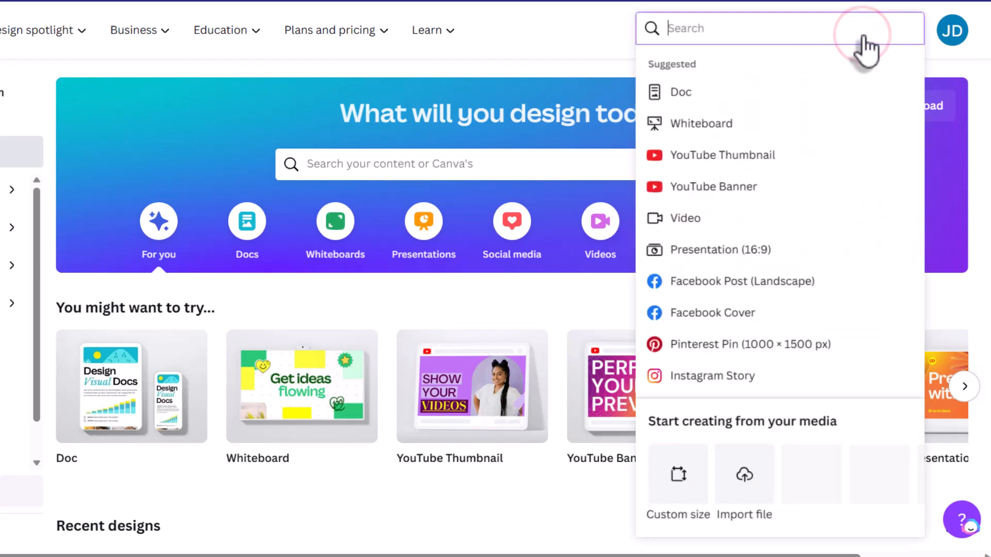
left_click(675, 475)
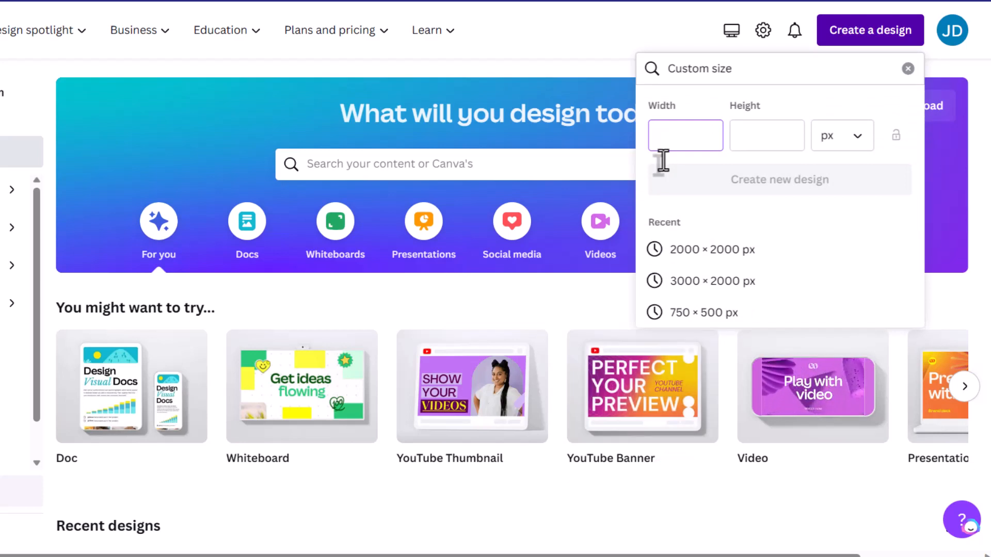
type("3000")
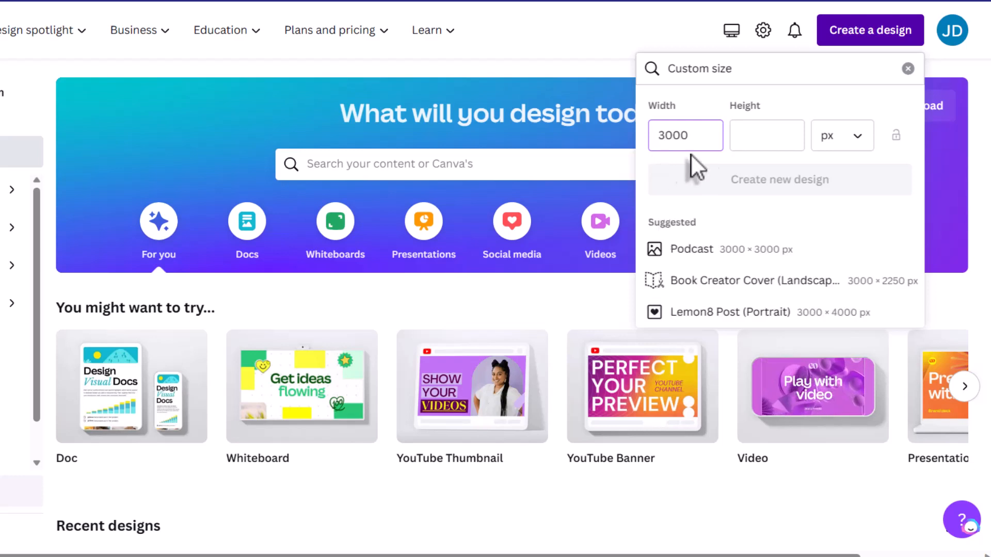
left_click(771, 138)
type("2000")
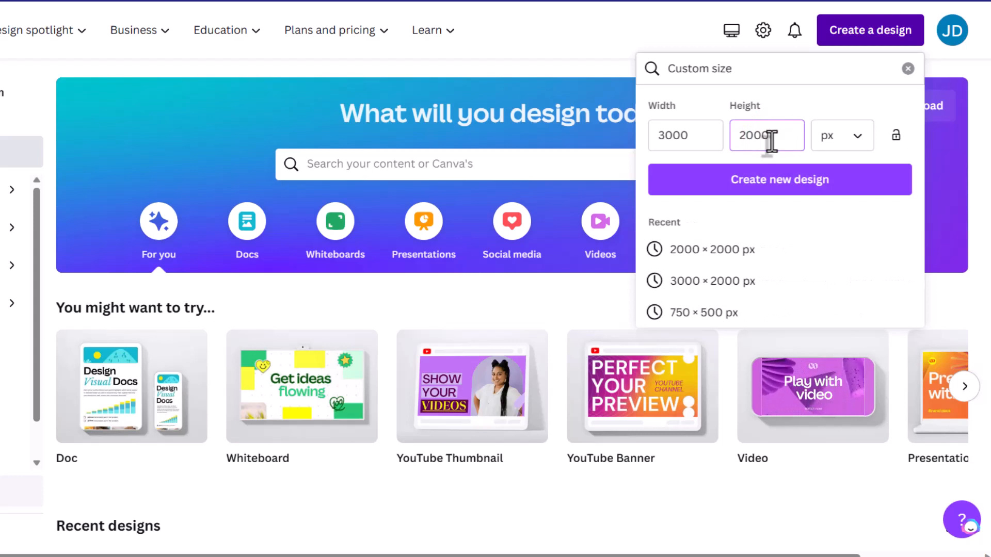
left_click(779, 178)
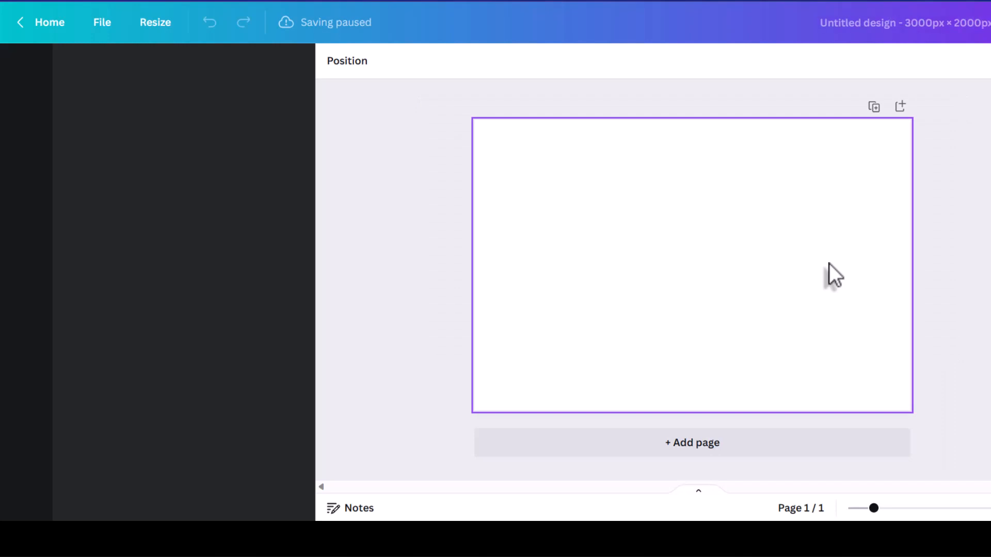
Paste the polar bear image onto the blank page, then align and enlarge it to fill the whole page
right_click(536, 193)
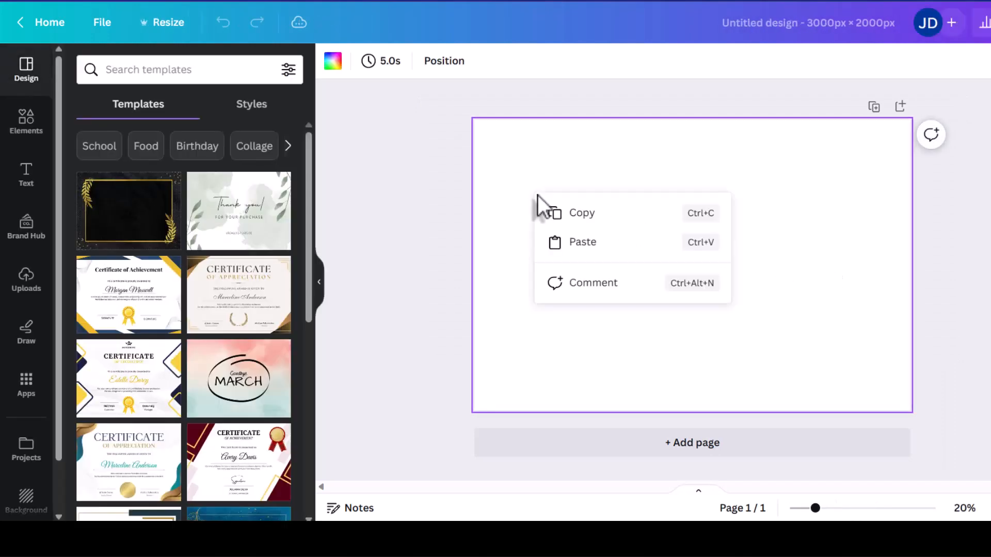
left_click(593, 265)
left_click_drag(650, 274, 601, 222)
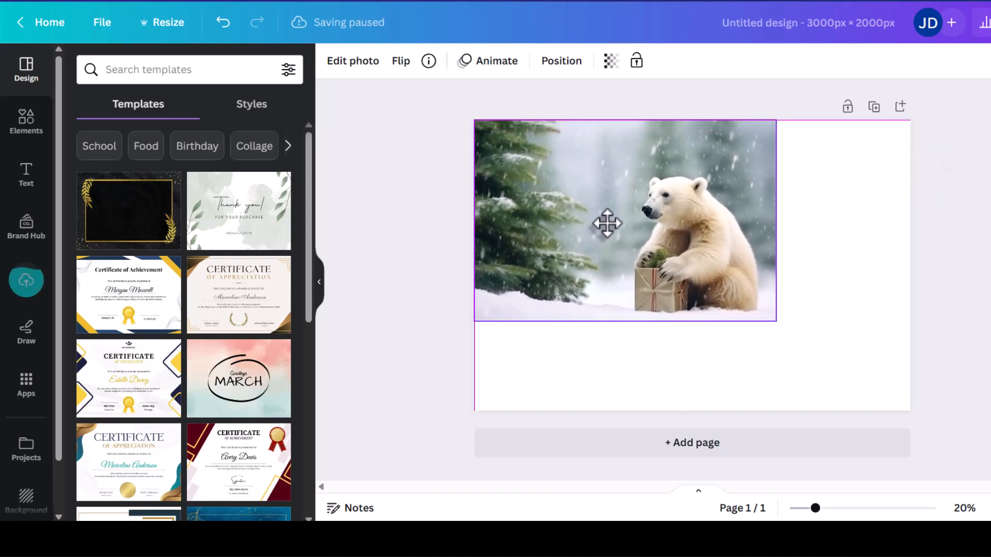
left_click_drag(774, 321, 911, 411)
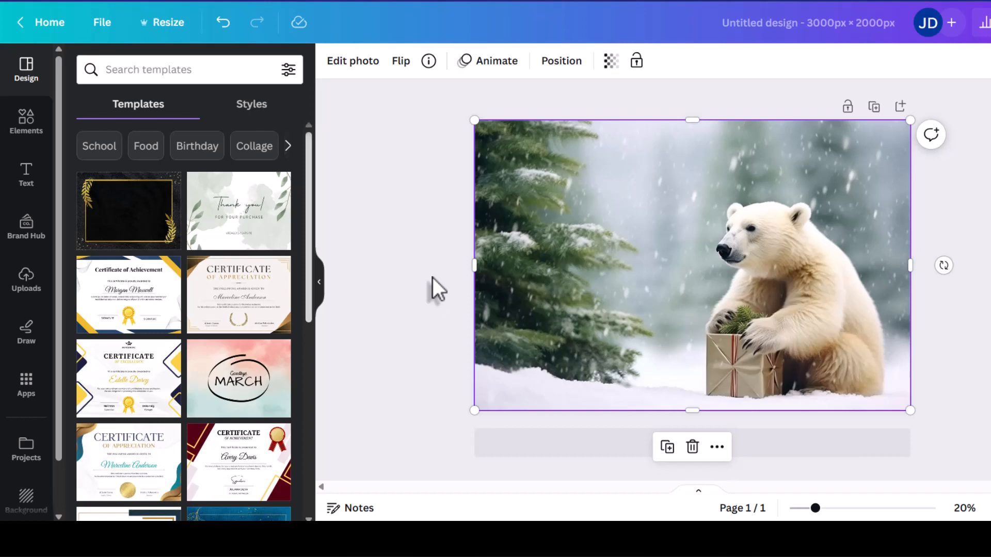
Search the elements for "kids christmas snow" and show all matching photos
left_click(32, 131)
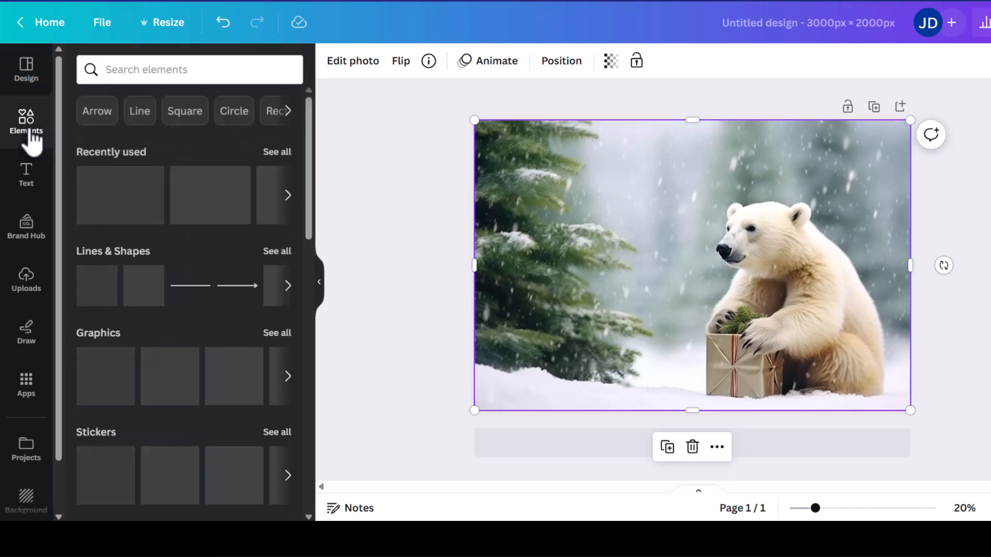
left_click(141, 69)
type("kids christmas snow")
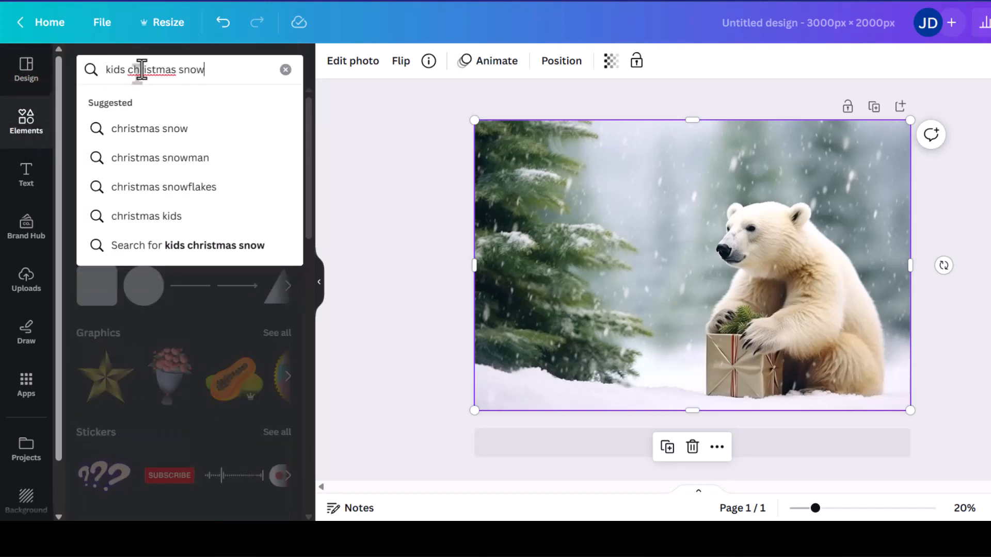
key("Return")
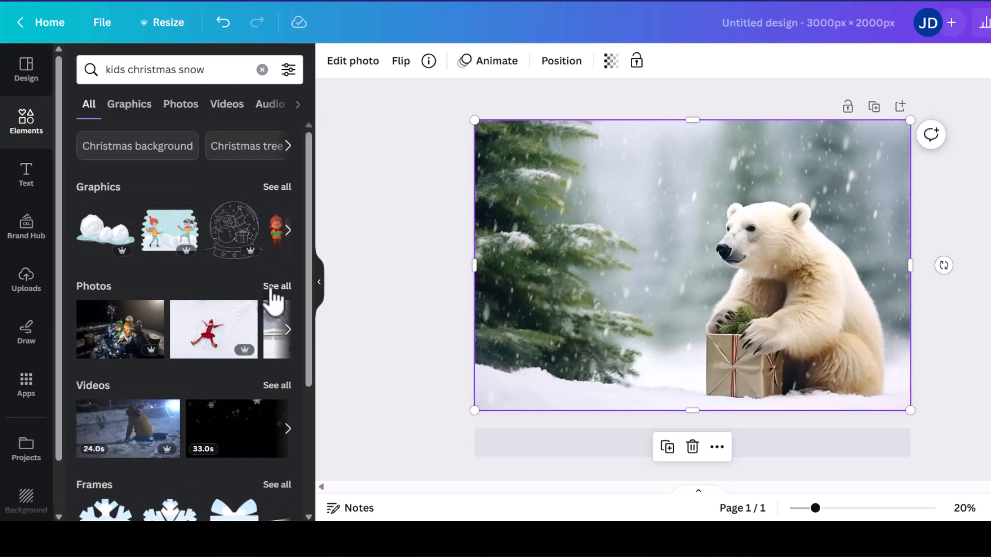
left_click(272, 288)
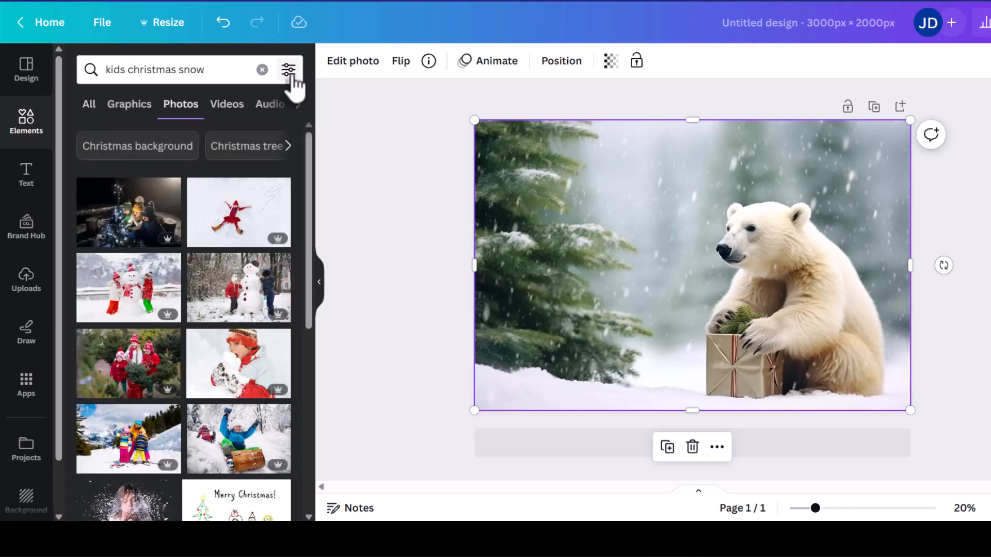
Filter the photo results by price to free items only
left_click(289, 71)
scroll(165, 339, "down", 5)
left_click(110, 330)
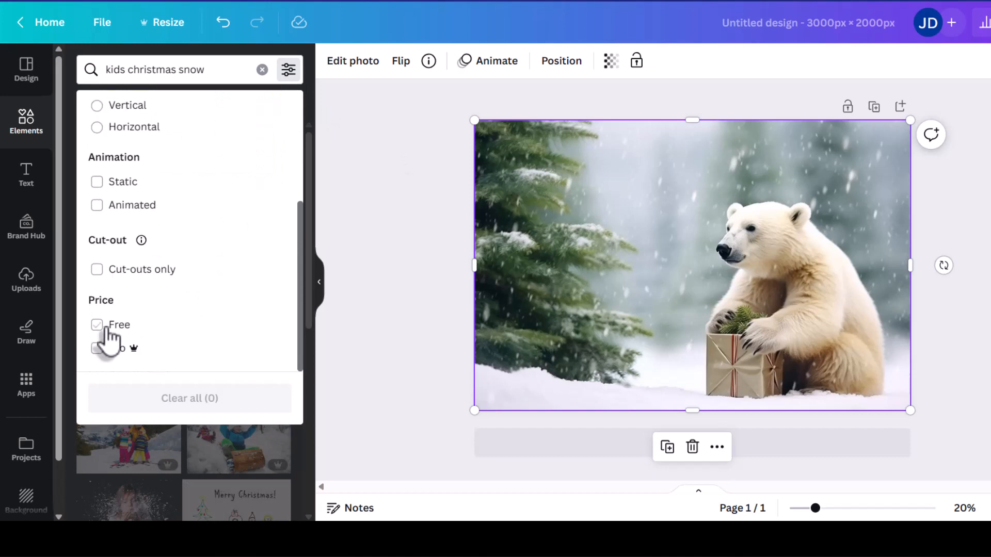
Examine the free "kids christmas snow" photos for a child who would suit the polar bear scene
left_click(362, 282)
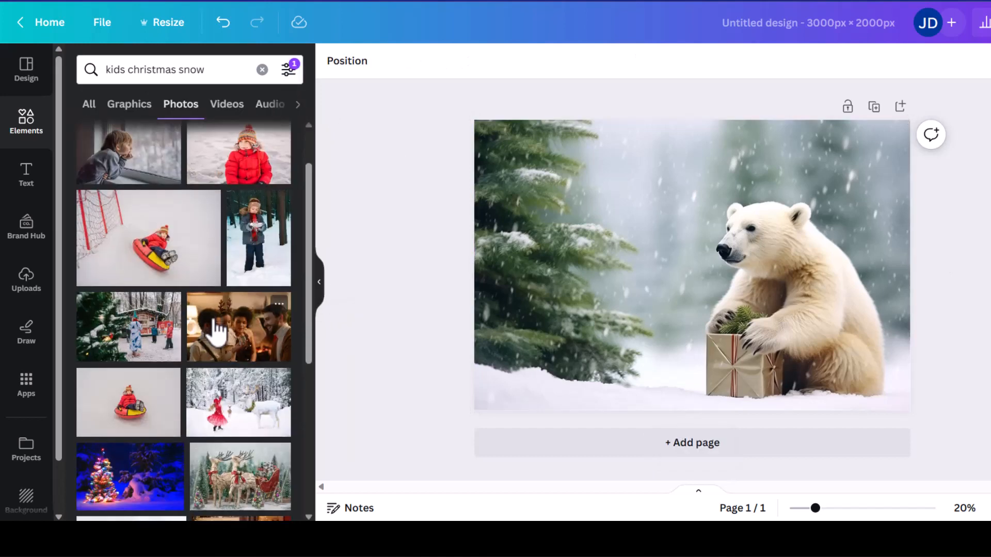
scroll(215, 331, "down", 2)
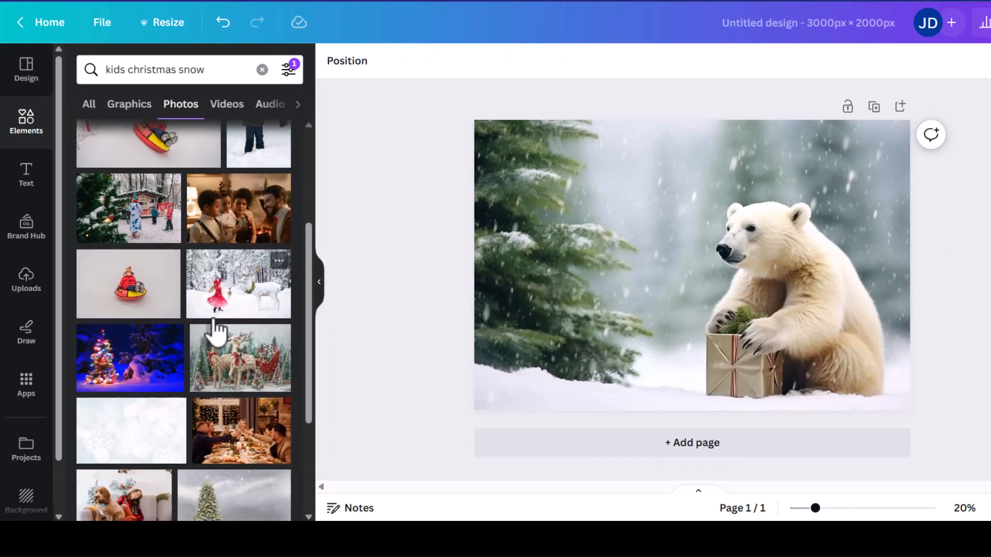
scroll(216, 331, "down", 5)
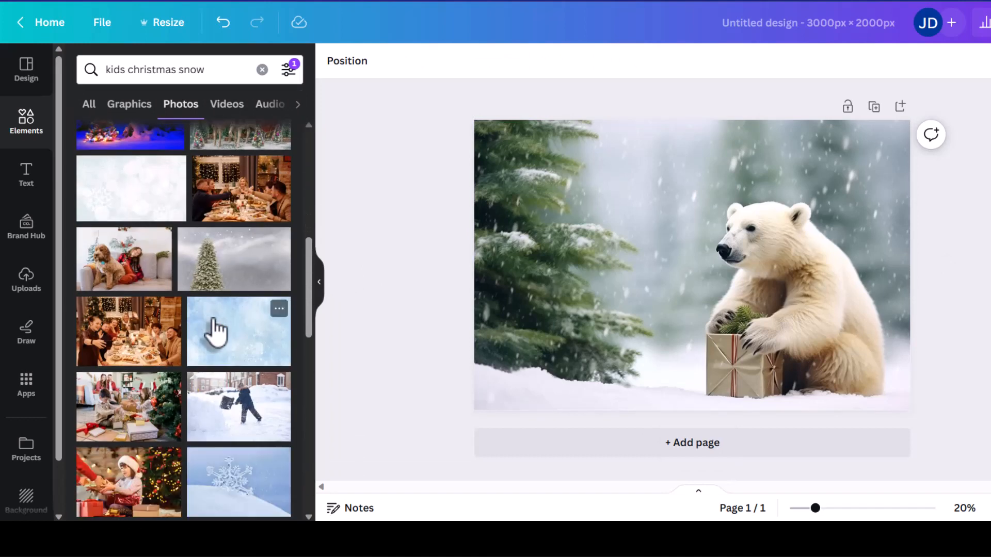
scroll(216, 331, "down", 5)
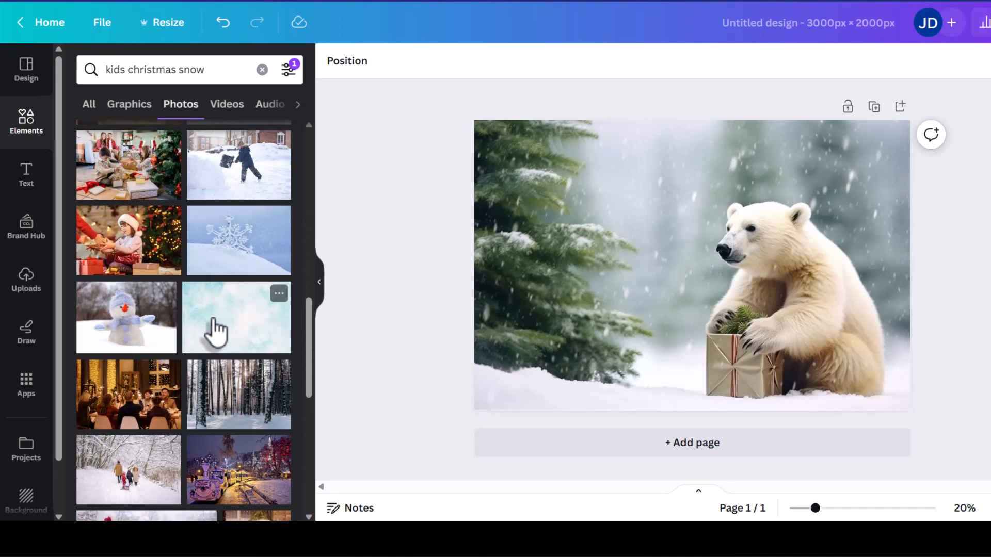
scroll(199, 329, "down", 4)
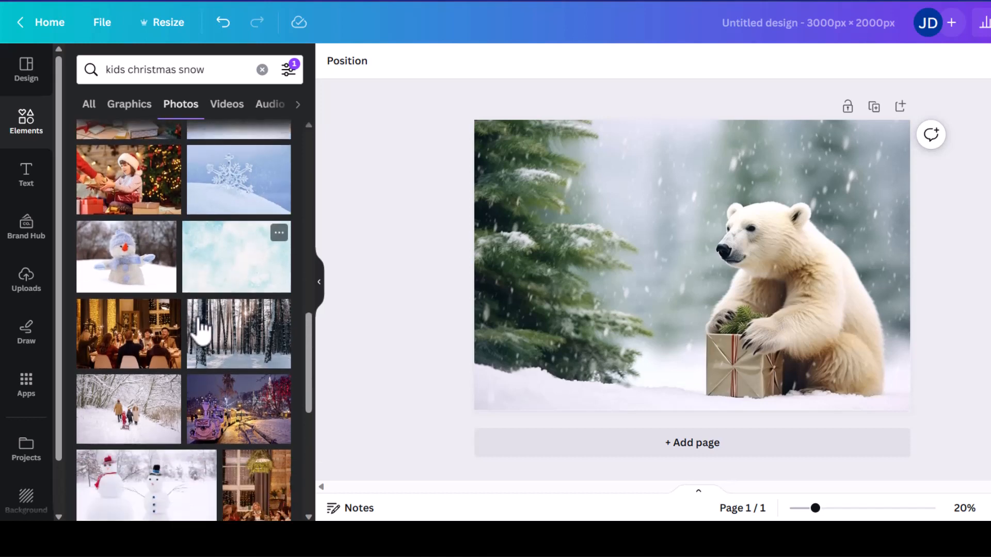
scroll(201, 330, "down", 4)
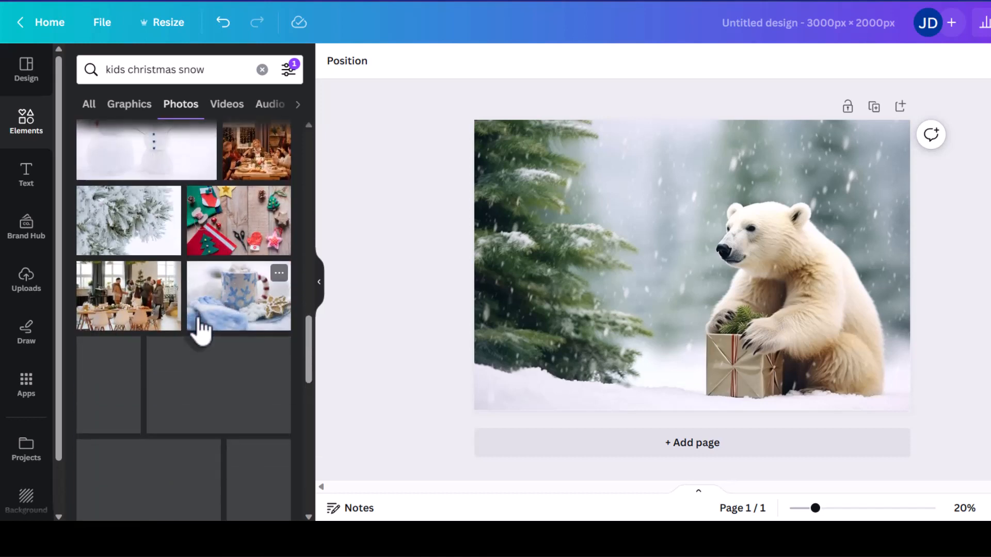
scroll(201, 331, "down", 6)
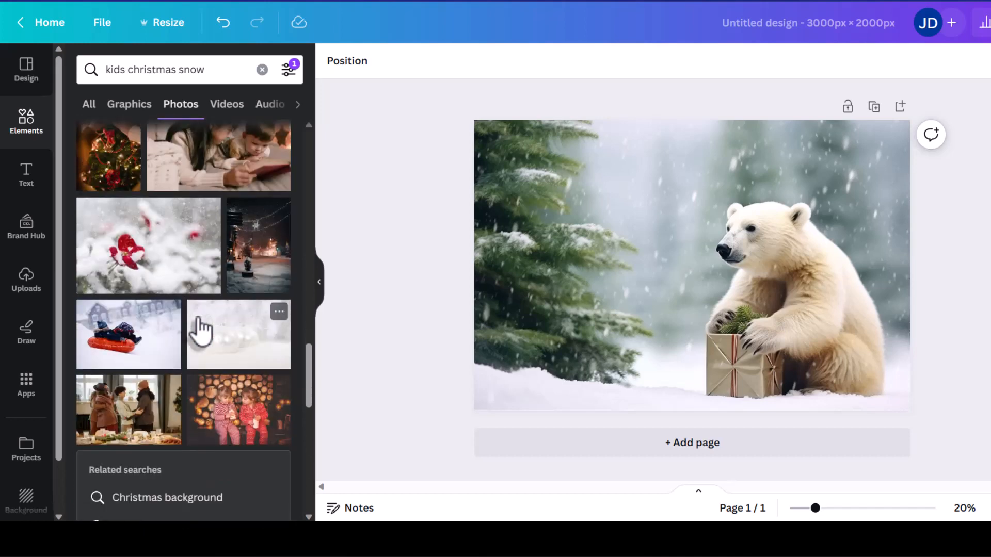
scroll(201, 331, "down", 4)
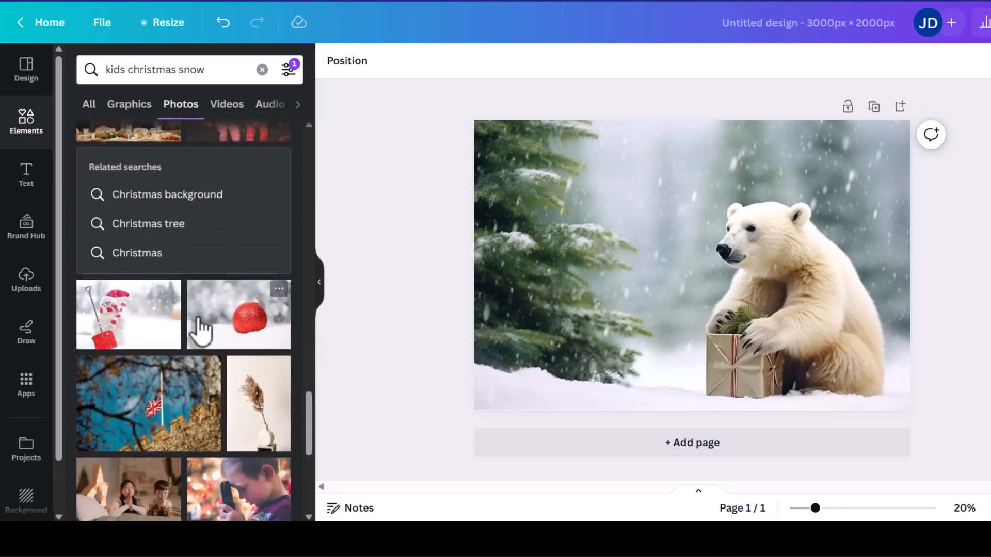
scroll(201, 330, "down", 5)
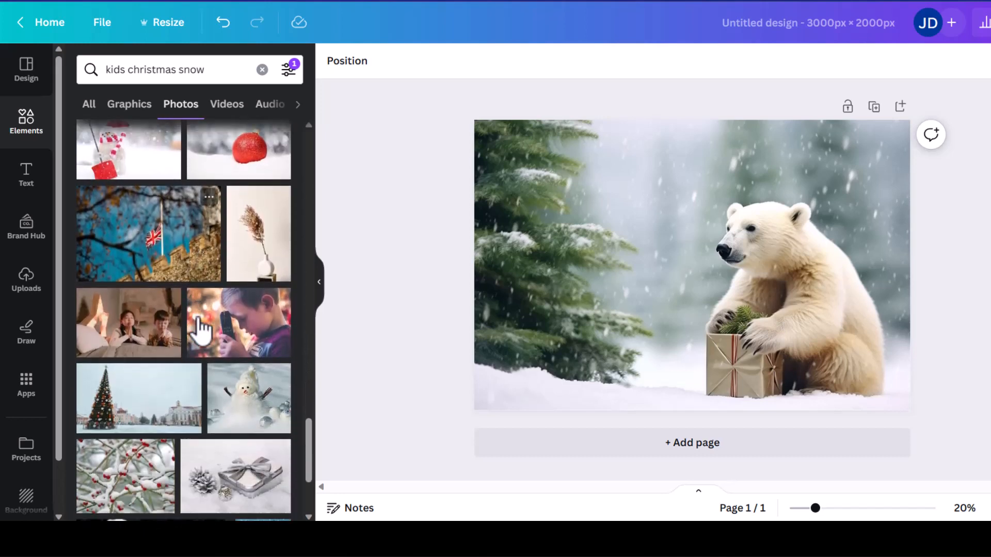
scroll(201, 331, "down", 1)
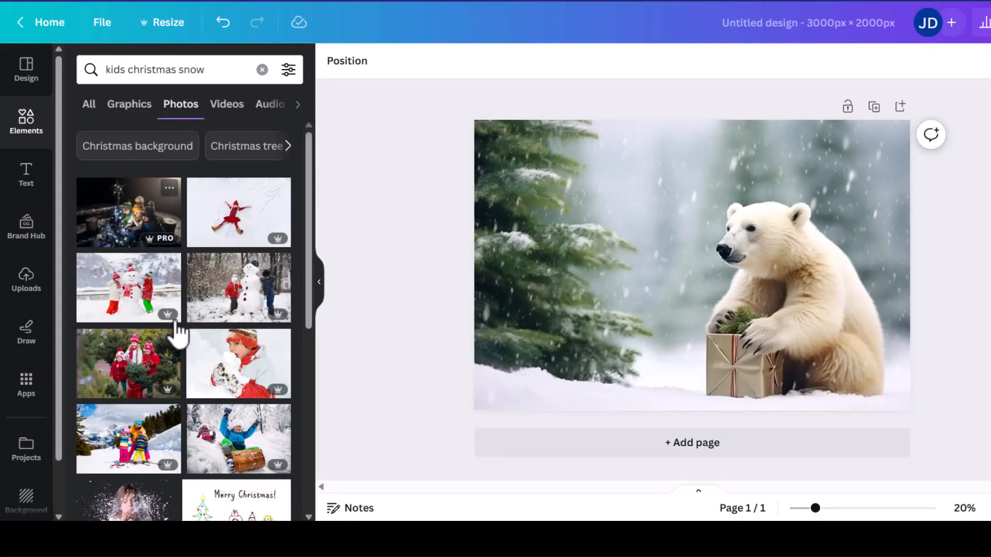
Examine the "kids christmas snow" photos without the price filter, including Pro images, for a suitable child
scroll(243, 382, "down", 1)
scroll(242, 397, "down", 1)
scroll(138, 410, "down", 1)
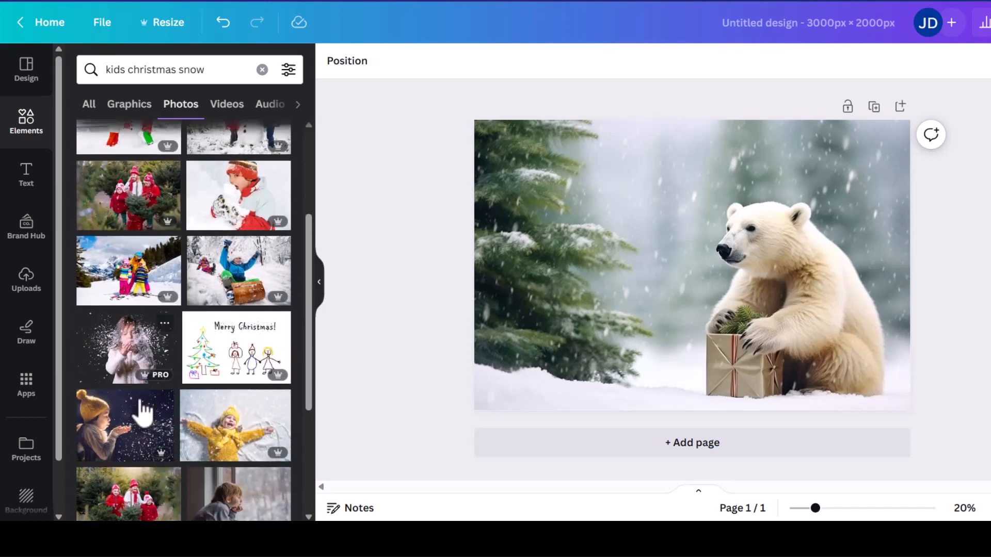
scroll(142, 410, "down", 1)
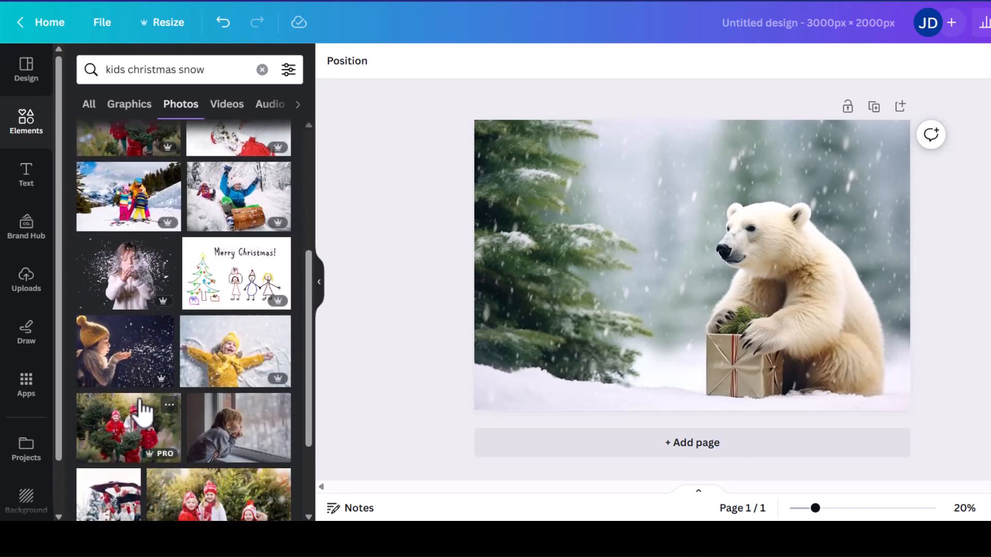
scroll(142, 411, "down", 1)
scroll(140, 410, "down", 3)
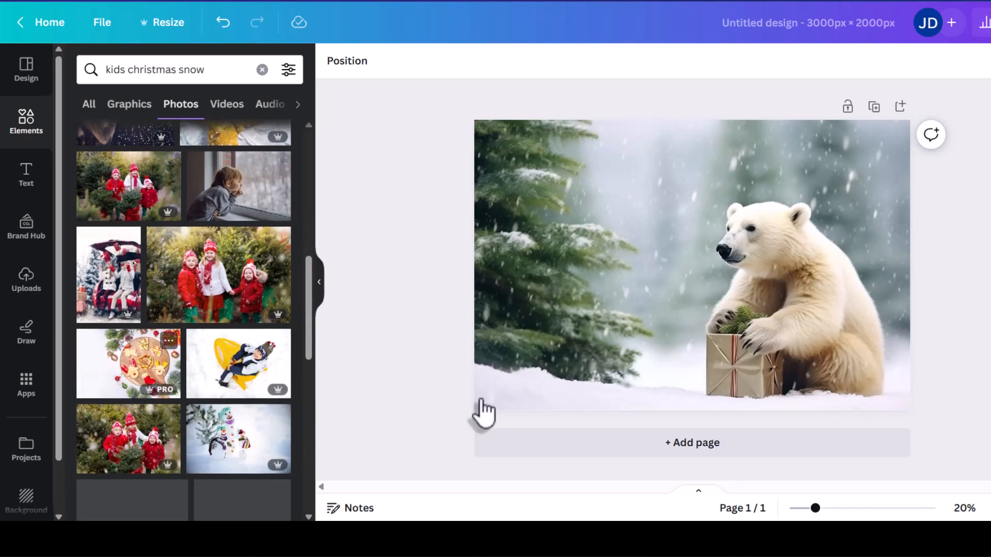
scroll(211, 348, "down", 2)
scroll(222, 364, "down", 3)
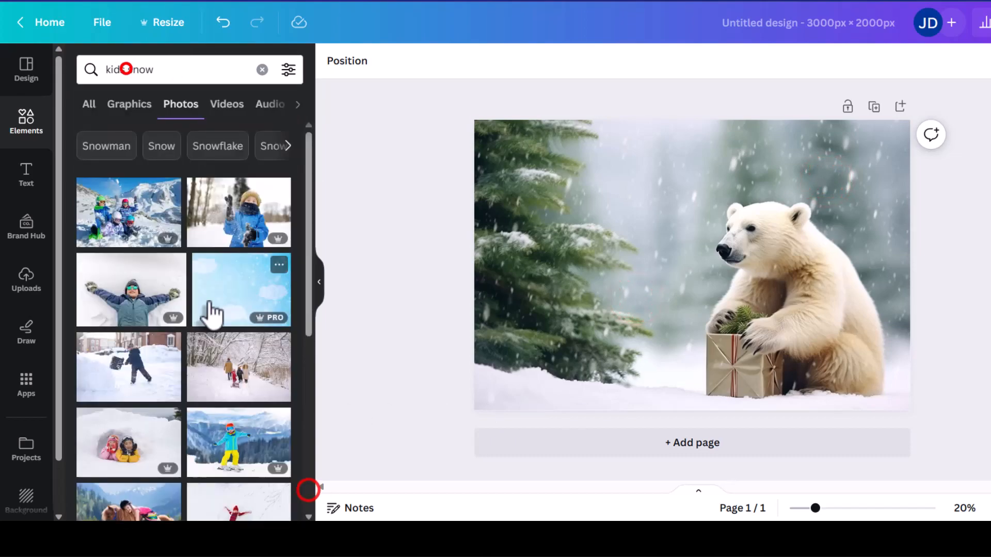
Search photos for "kids snow", add the kneeling child in a pink jacket, and move the photo to the page's left side
scroll(210, 310, "down", 5)
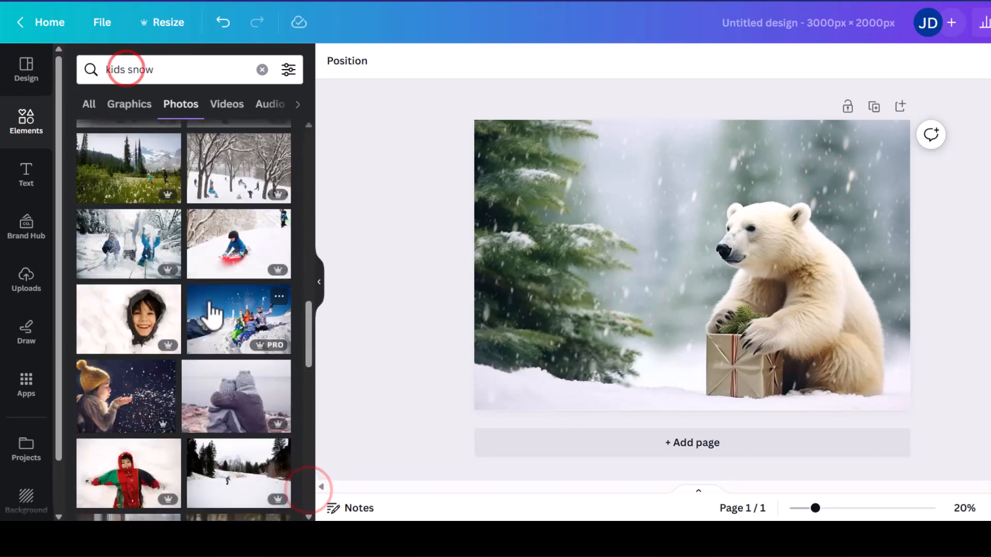
scroll(181, 287, "down", 5)
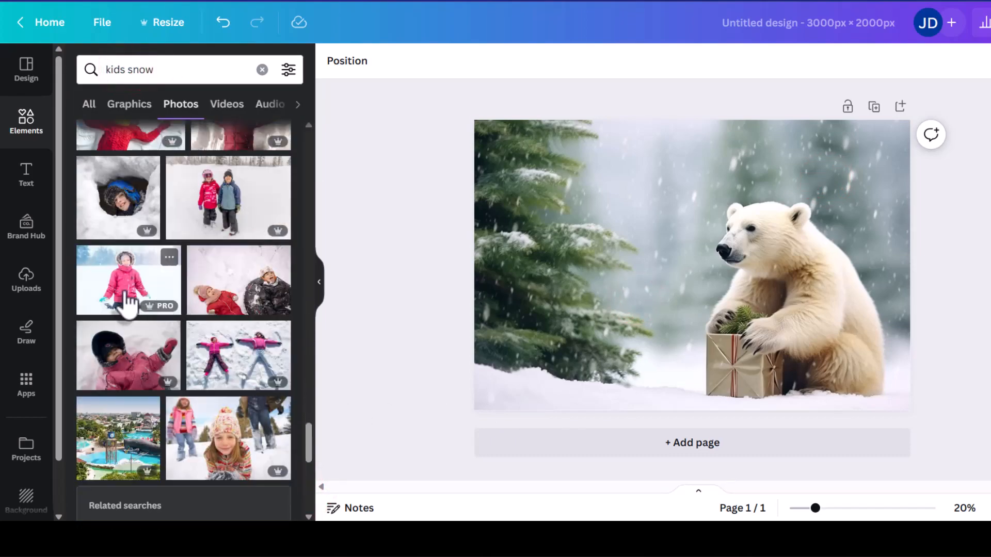
left_click(128, 304)
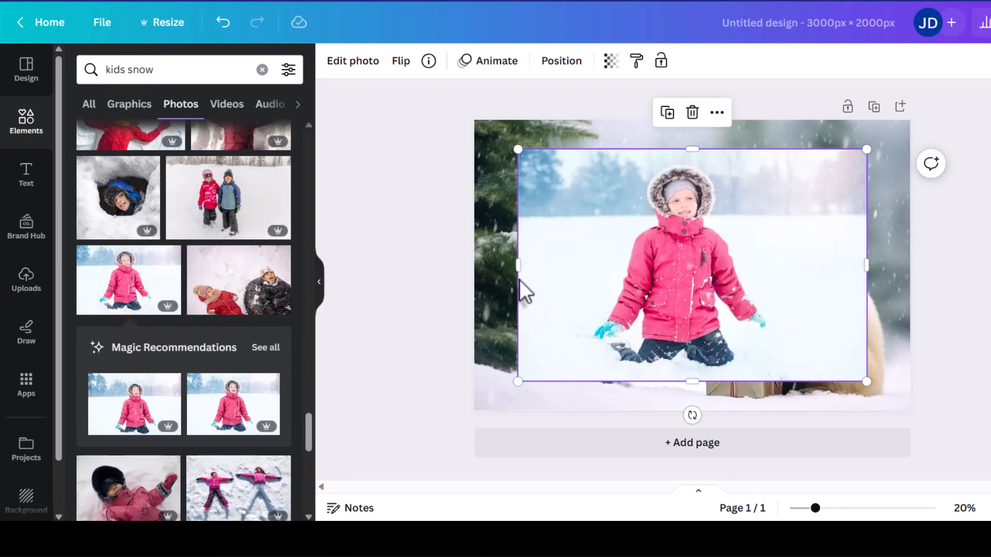
left_click_drag(705, 284, 635, 296)
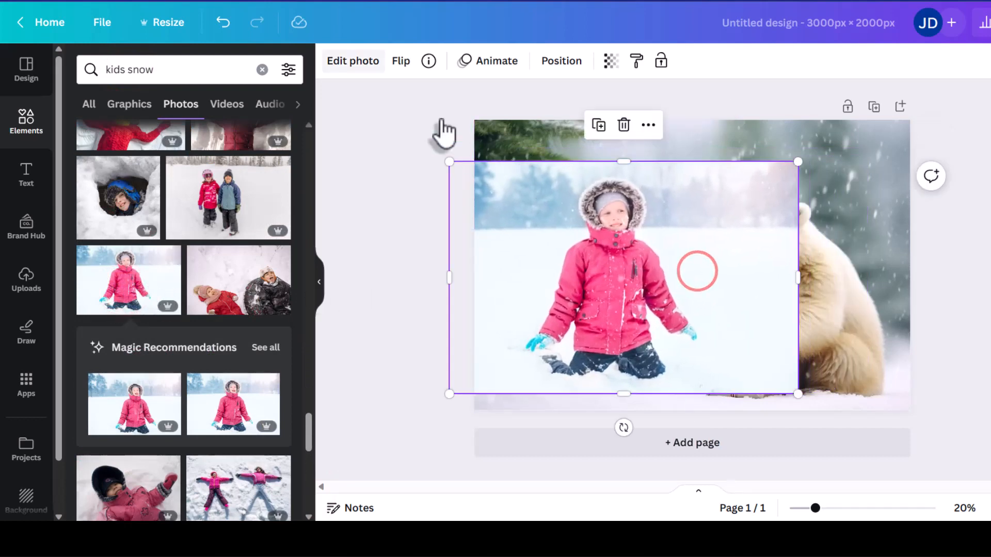
Remove the child photo's background, then slightly enlarge and place the child in the snow facing the polar bear and gift
left_click(353, 64)
left_click(110, 173)
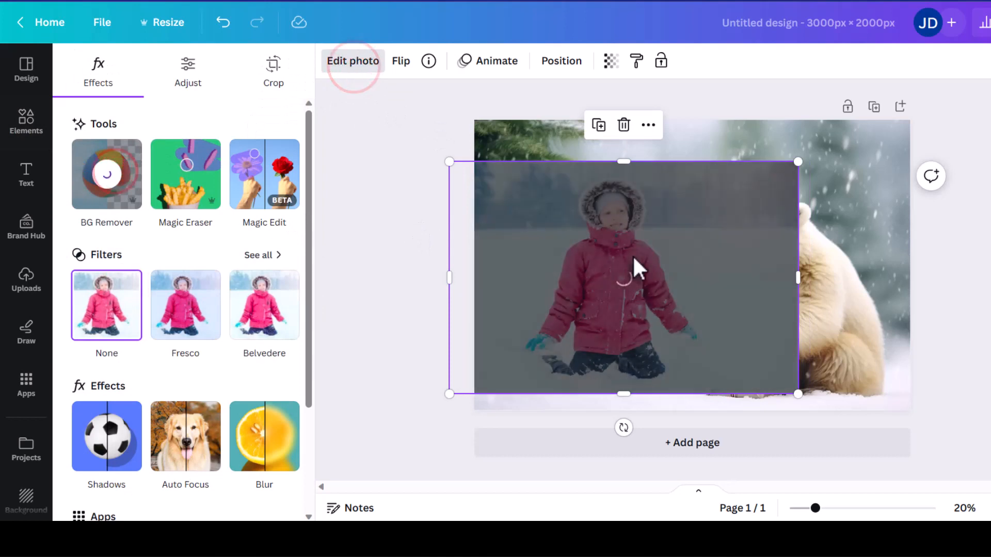
left_click_drag(628, 278, 605, 303)
left_click_drag(635, 318, 621, 319)
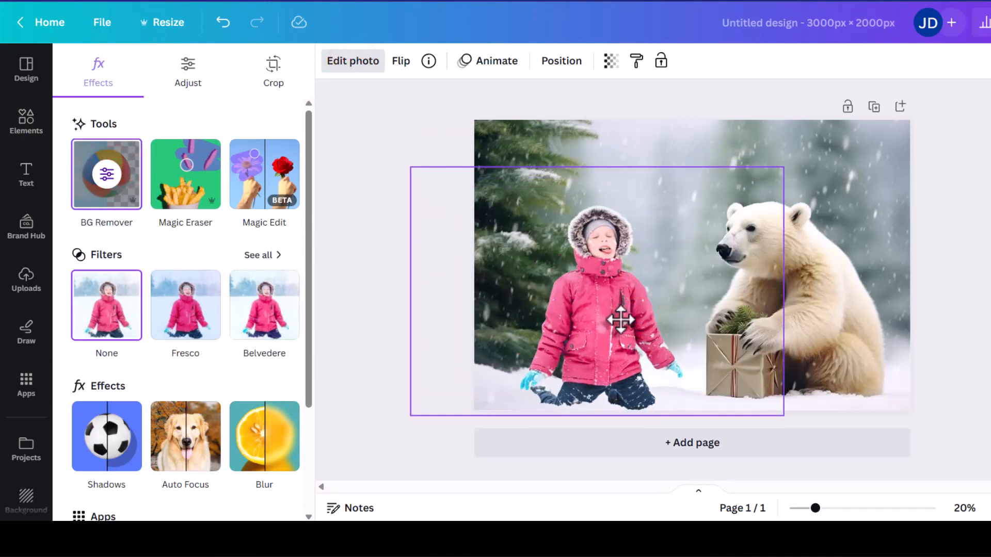
left_click_drag(621, 319, 621, 319)
key("Escape")
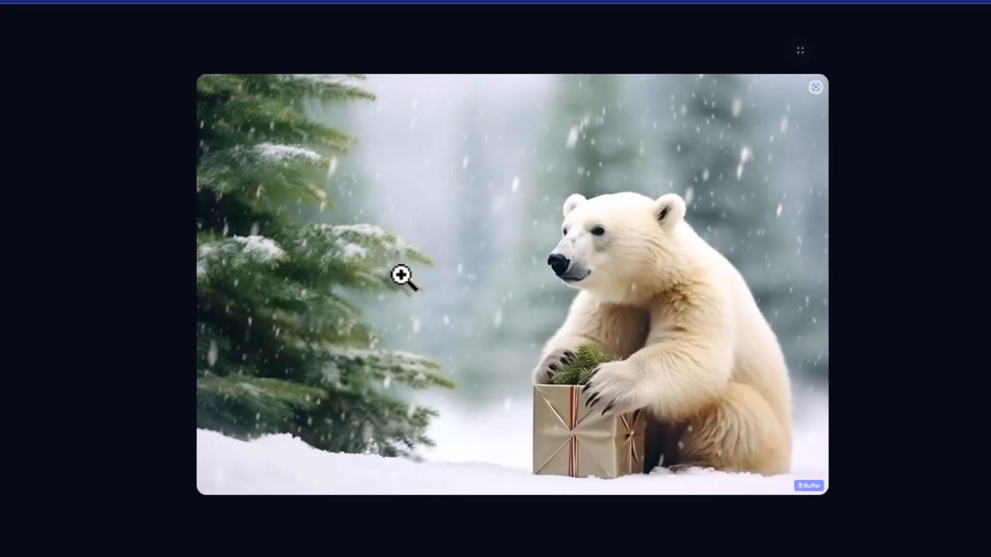
Switch to the original Midjourney polar bear image and save it as the PNG file "0_1 (1)" in the BG Video images folder
right_click(402, 275)
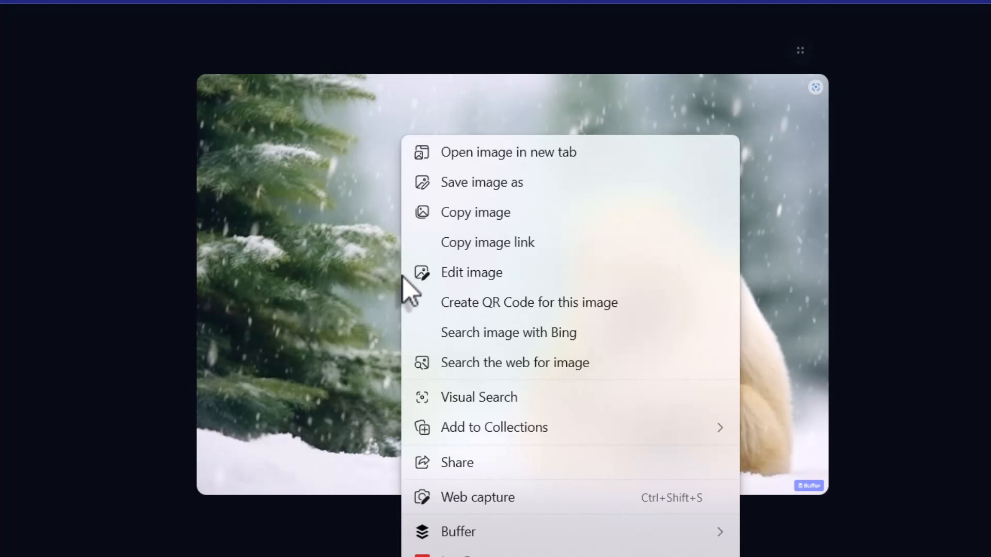
left_click(459, 189)
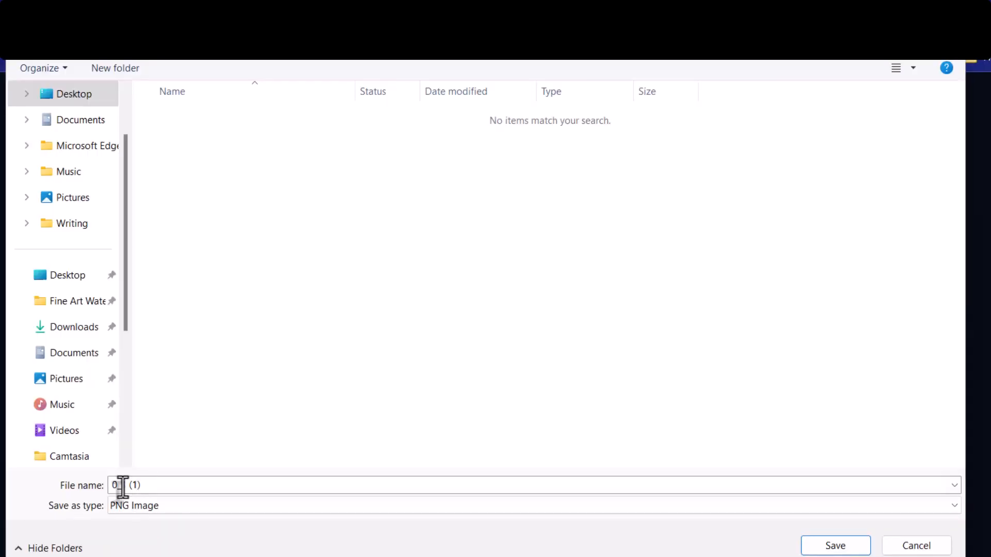
left_click(835, 545)
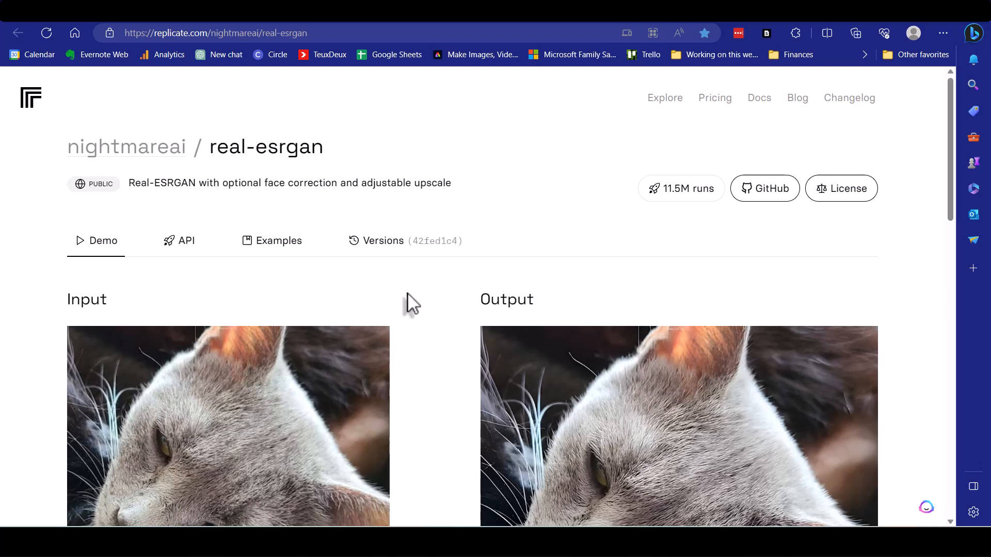
On Replicate, review the account's billing invoices and monthly spend limit, and return to the real-esrgan model page
left_click(720, 98)
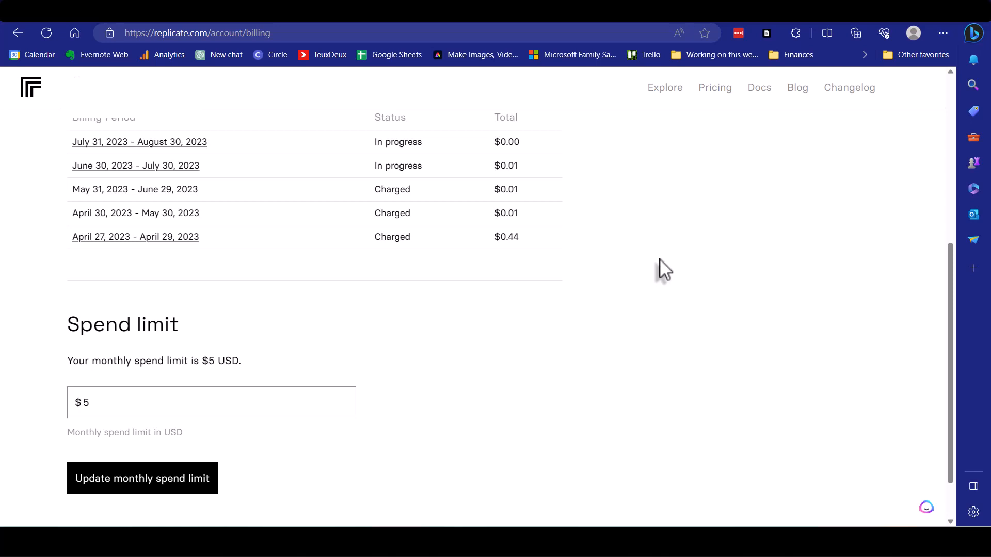
scroll(660, 268, "up", 1)
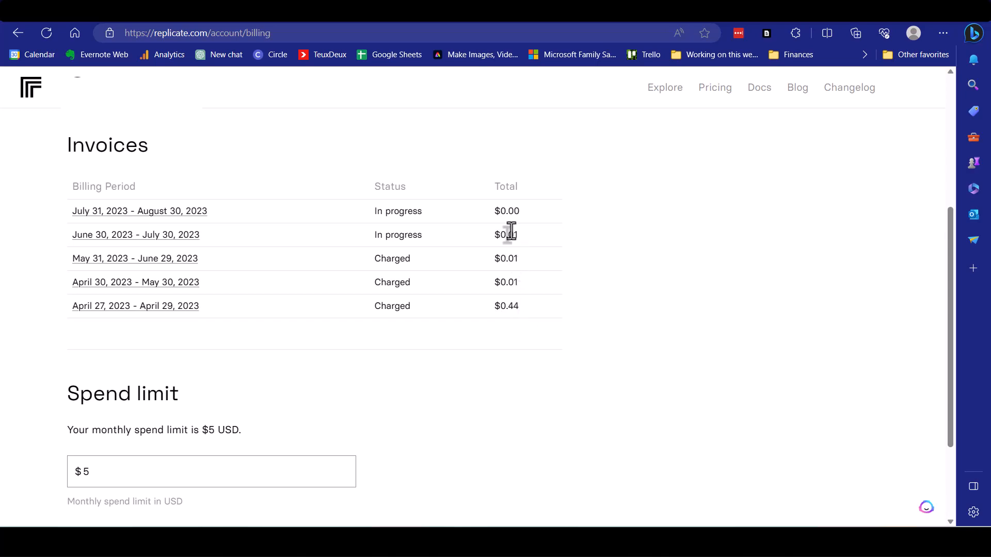
key("alt+Left")
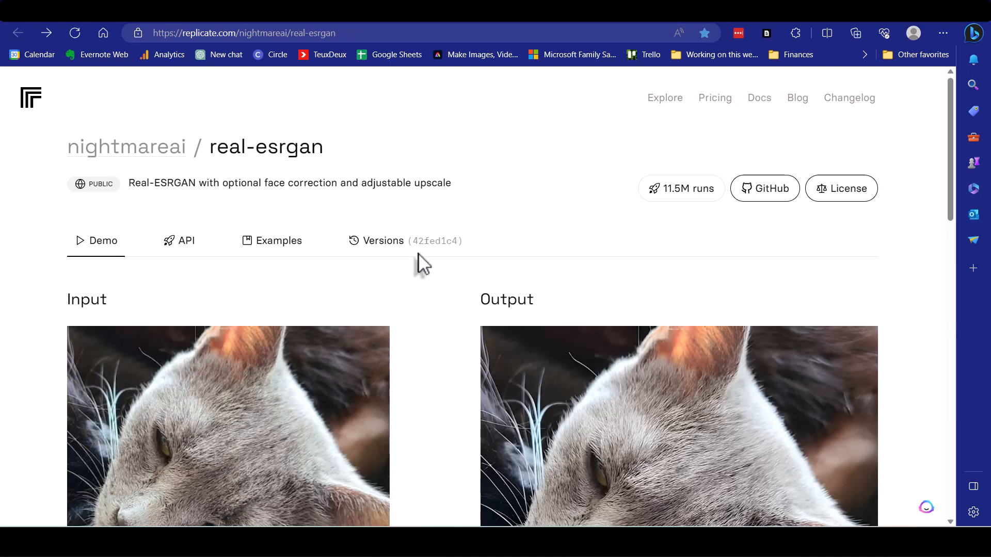
Load 0_1 (1).png from the BG Video images folder as the input image of the real-esrgan demo
scroll(436, 384, "down", 4)
scroll(442, 382, "down", 3)
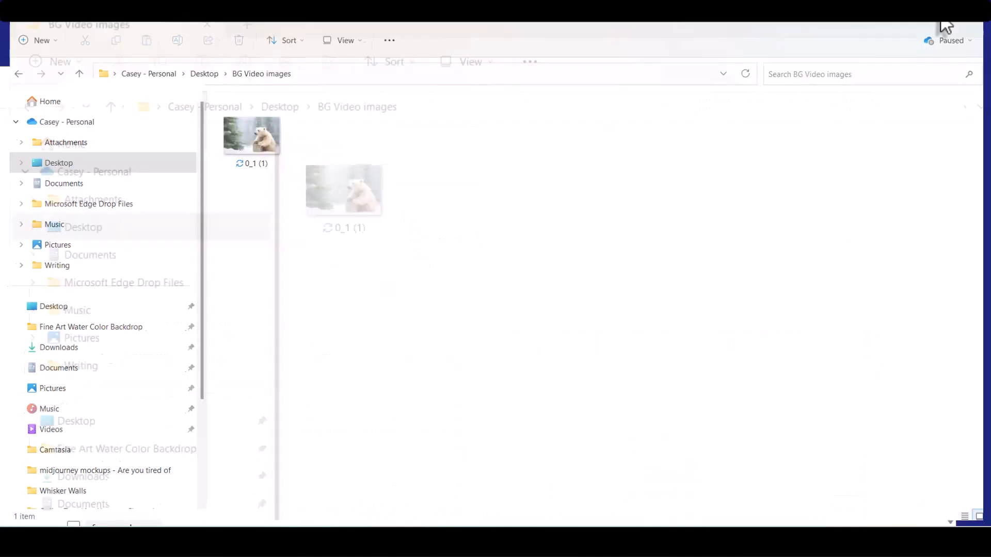
left_click(487, 60)
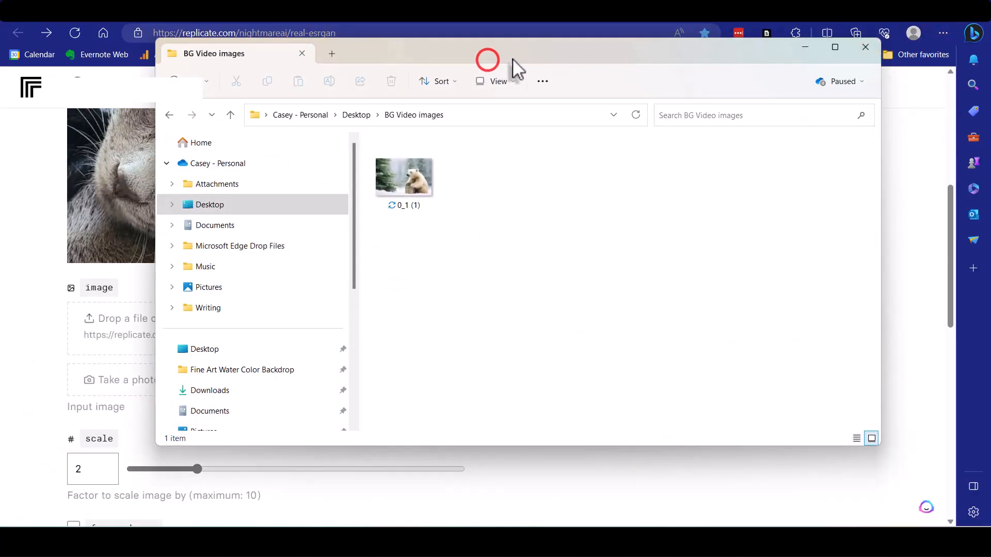
left_click_drag(516, 67, 847, 103)
left_click_drag(737, 211, 232, 333)
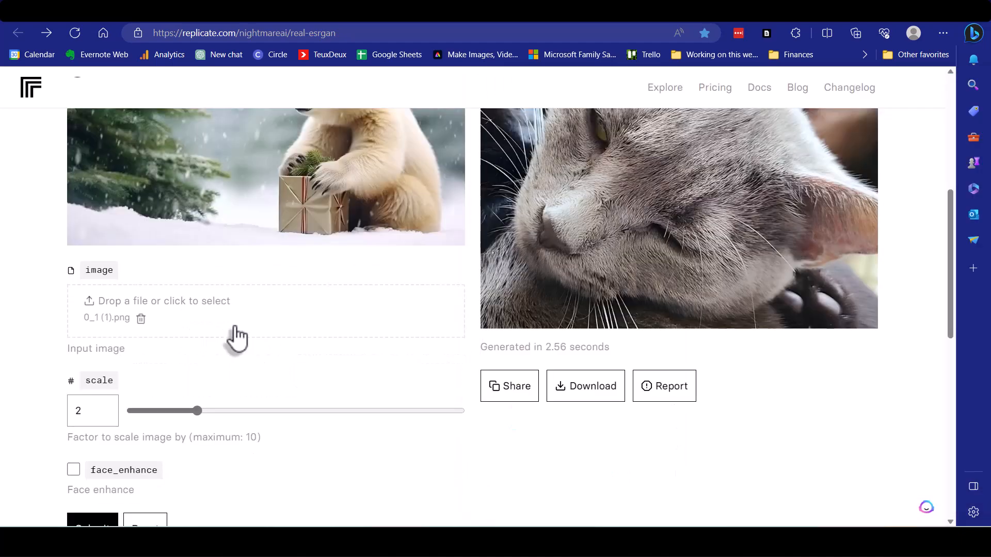
Set the upscale factor to 8 with face enhance off and run the model on the polar bear image
scroll(235, 335, "up", 4)
scroll(217, 317, "down", 5)
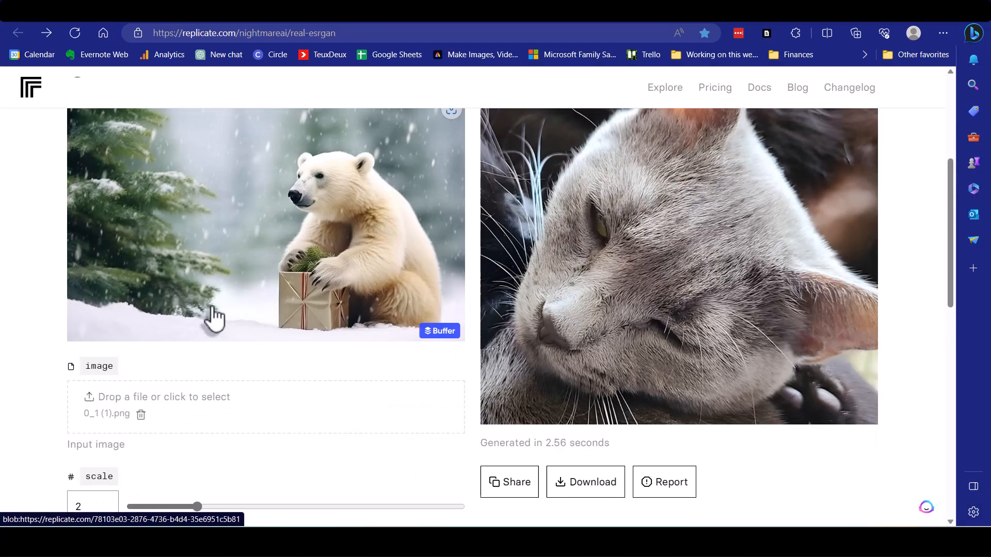
left_click_drag(197, 342, 329, 343)
double_click(82, 342)
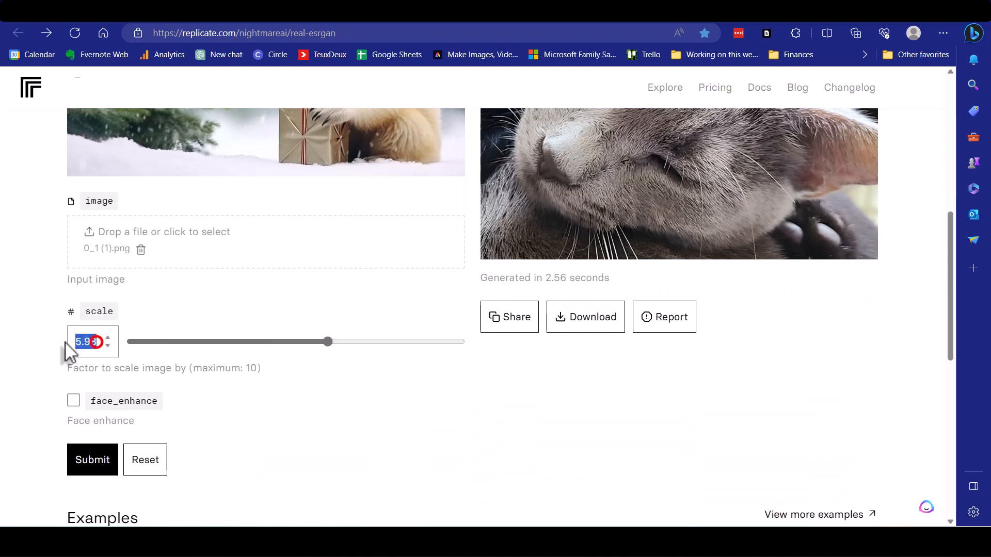
type("8")
left_click(92, 461)
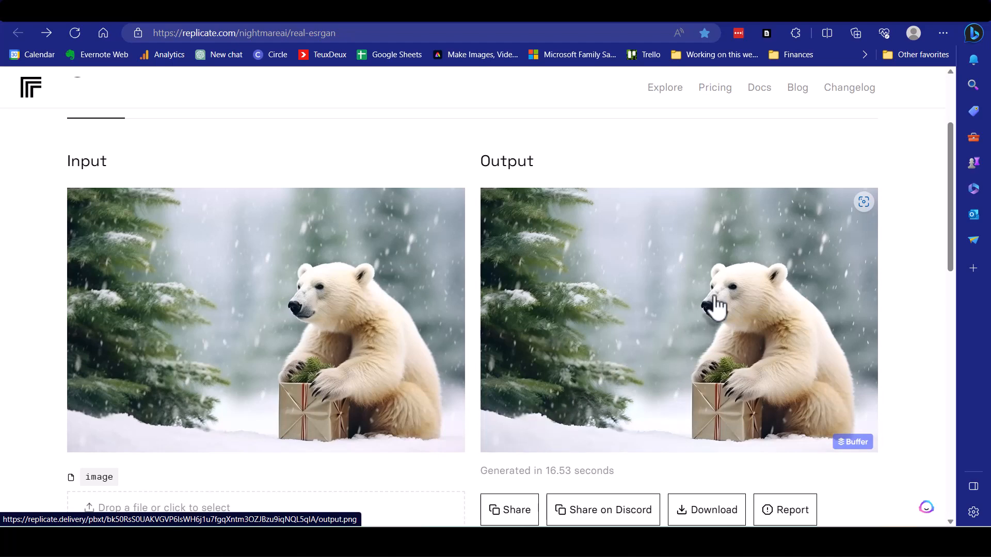
Save the upscaled polar bear output image as the PNG file "output" in the BG Video images folder
scroll(714, 307, "down", 3)
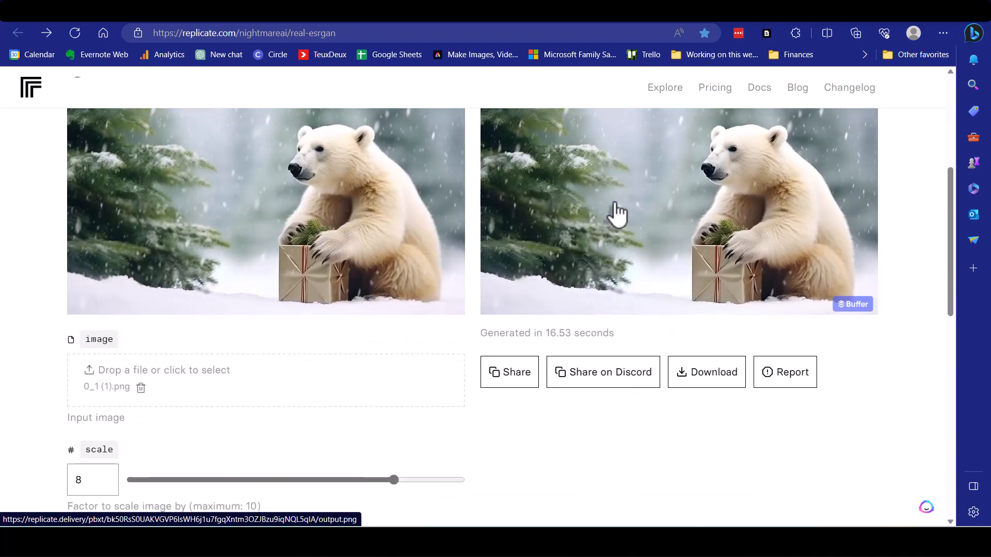
right_click(616, 203)
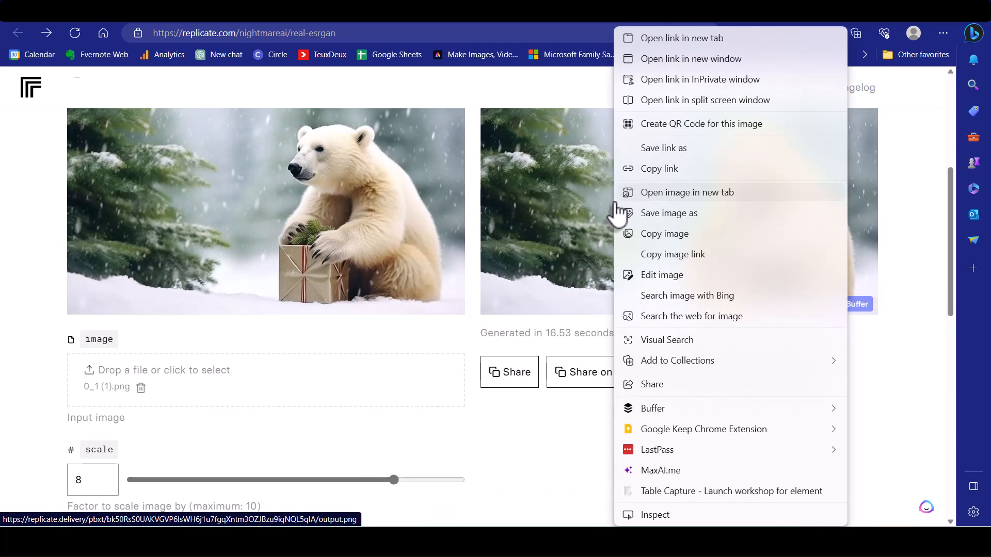
left_click(681, 219)
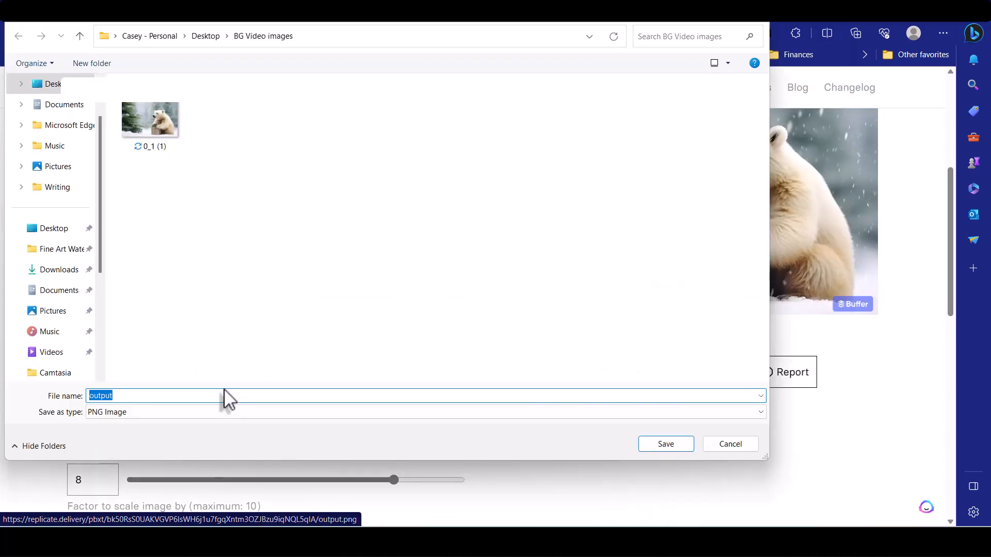
left_click(670, 446)
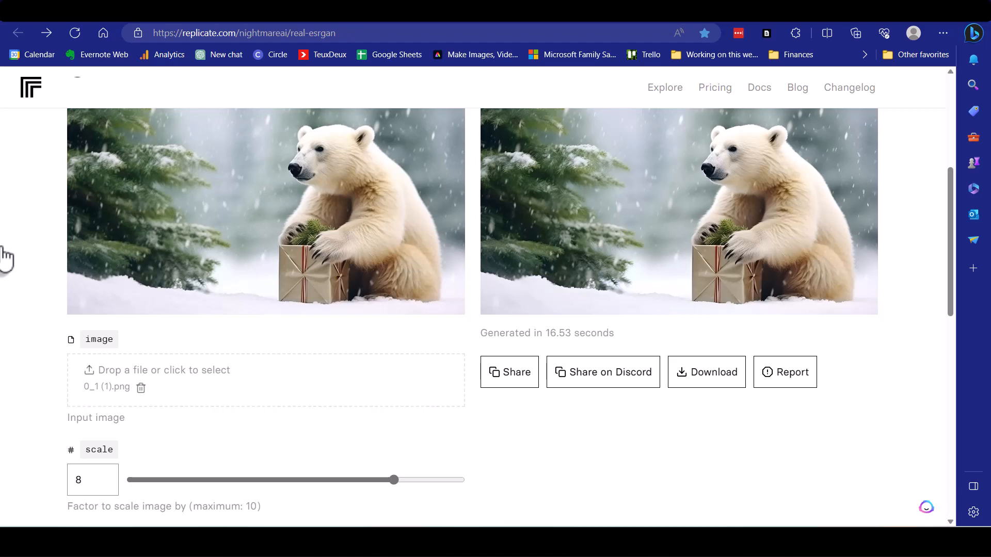
Launch Adobe Photoshop 2023 and open the output PNG from the BG Video images folder in it
key("super+s")
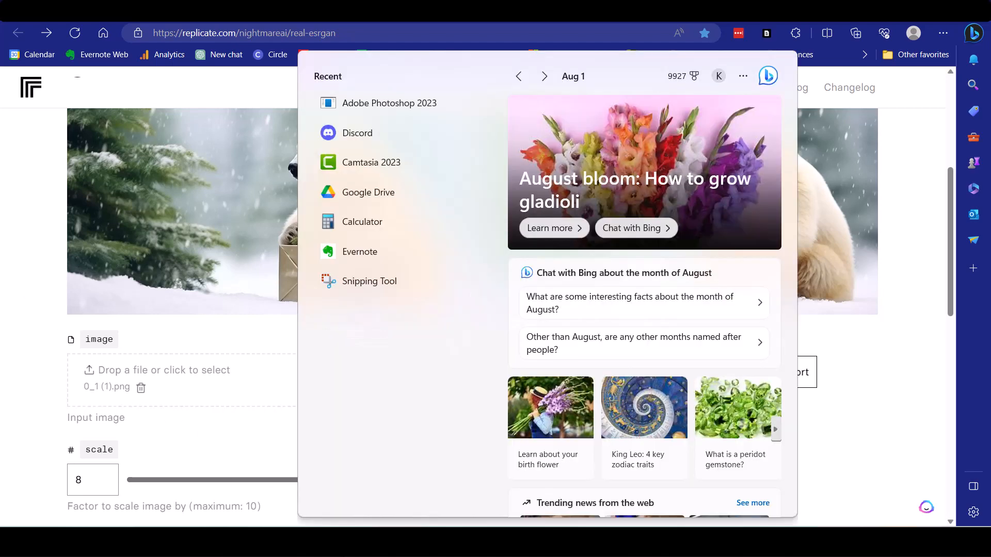
left_click(444, 108)
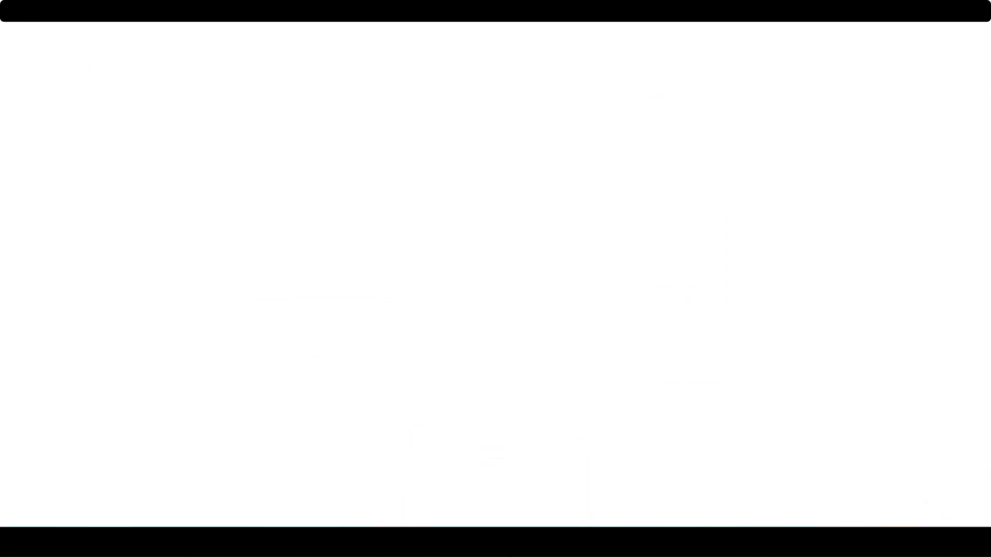
key("alt+Tab")
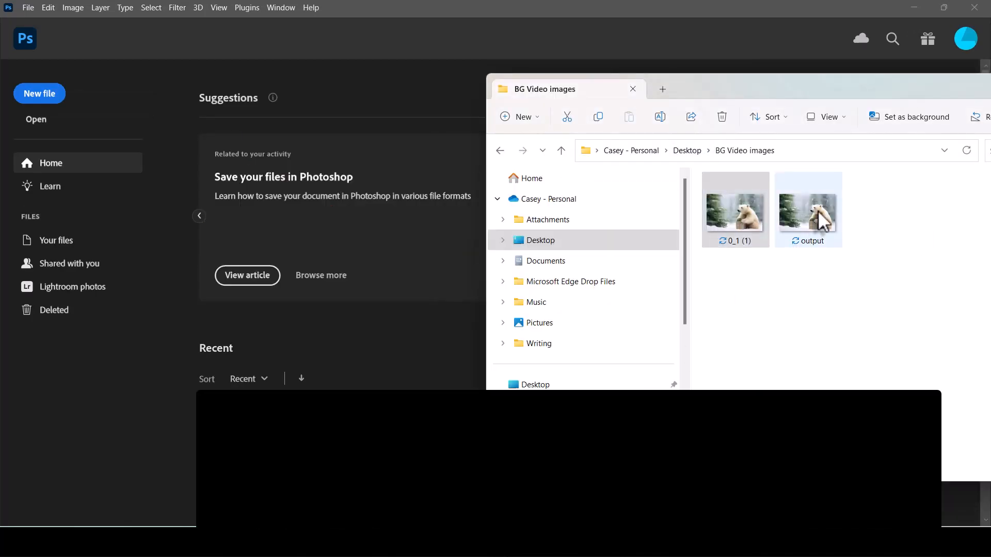
mouse_move(821, 220)
left_click_drag(822, 221, 361, 232)
Resize the polar bear image to 9600 × 6400 pixels at a resolution of 300 pixels/inch
left_click(78, 8)
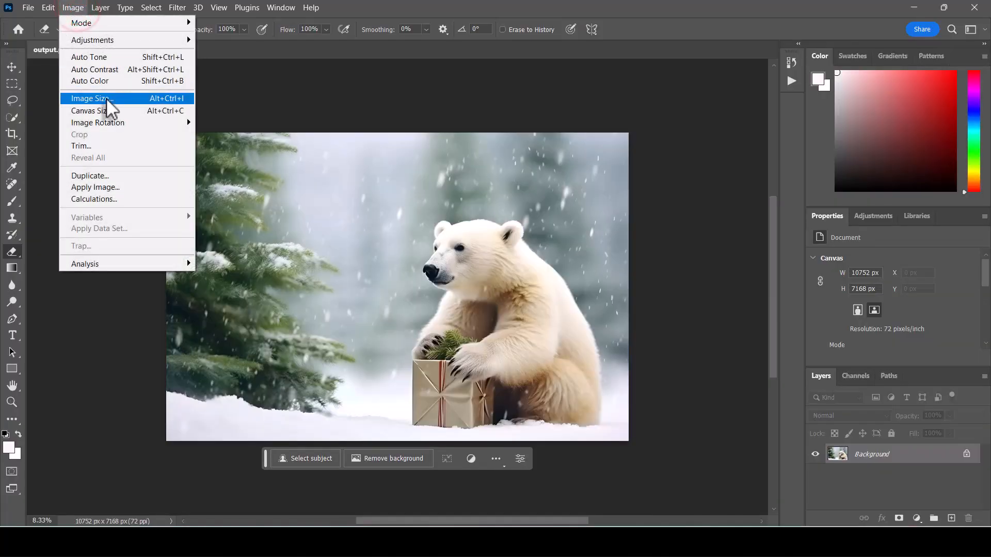
left_click(107, 98)
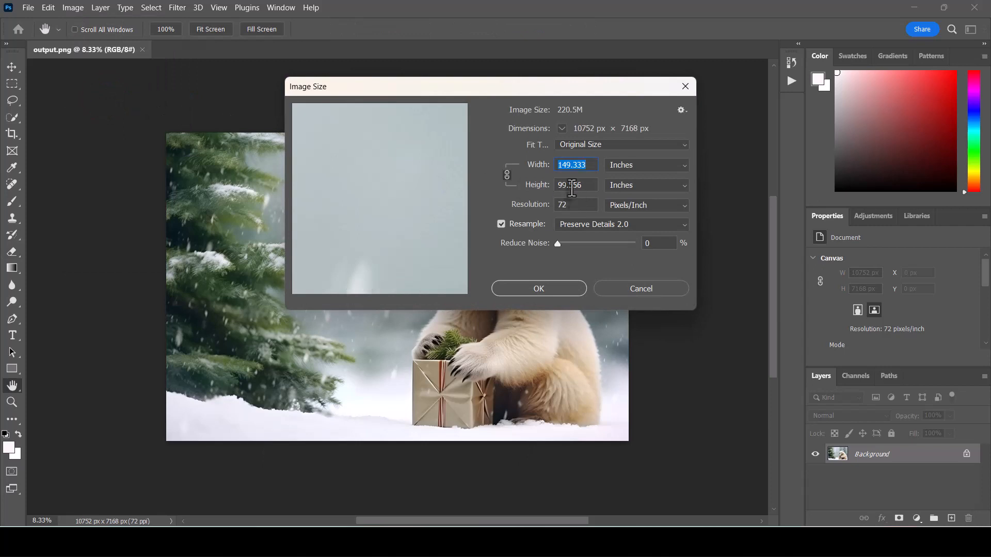
left_click(561, 204)
type("300")
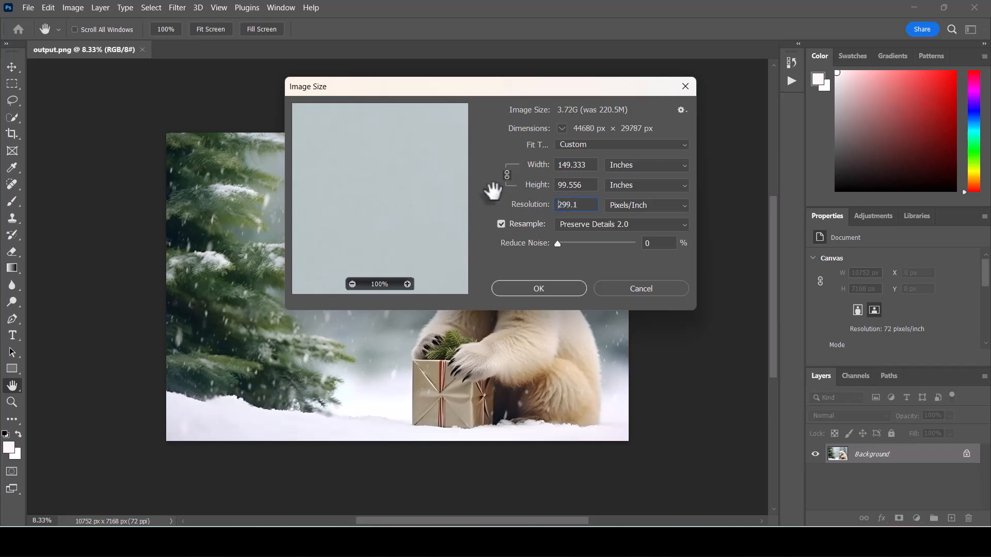
left_click(684, 165)
left_click(658, 190)
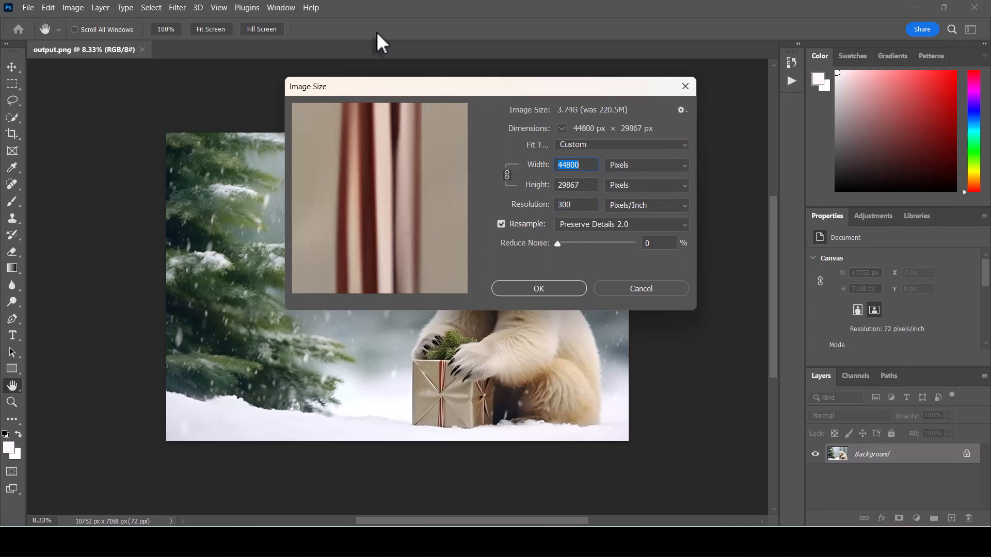
type("9")
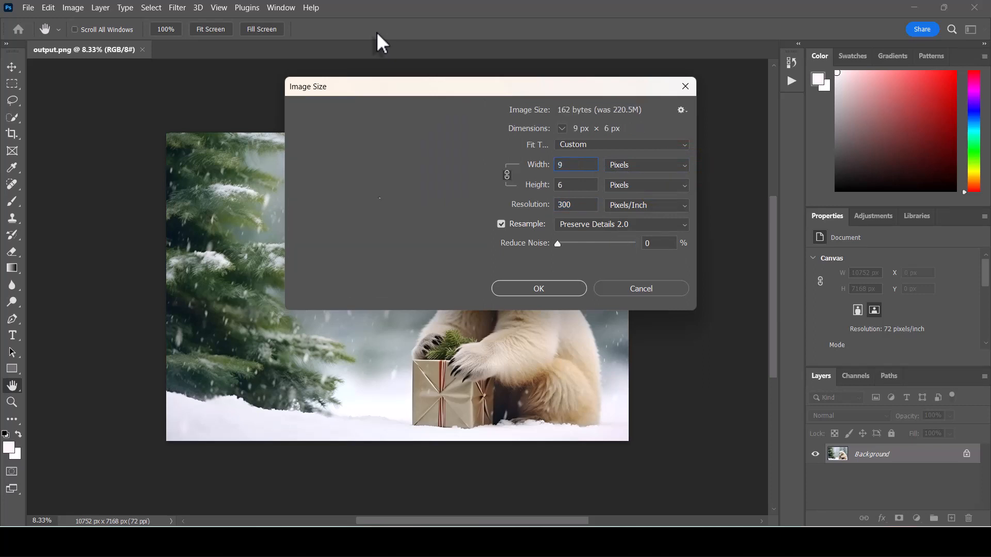
type("600")
key("Tab")
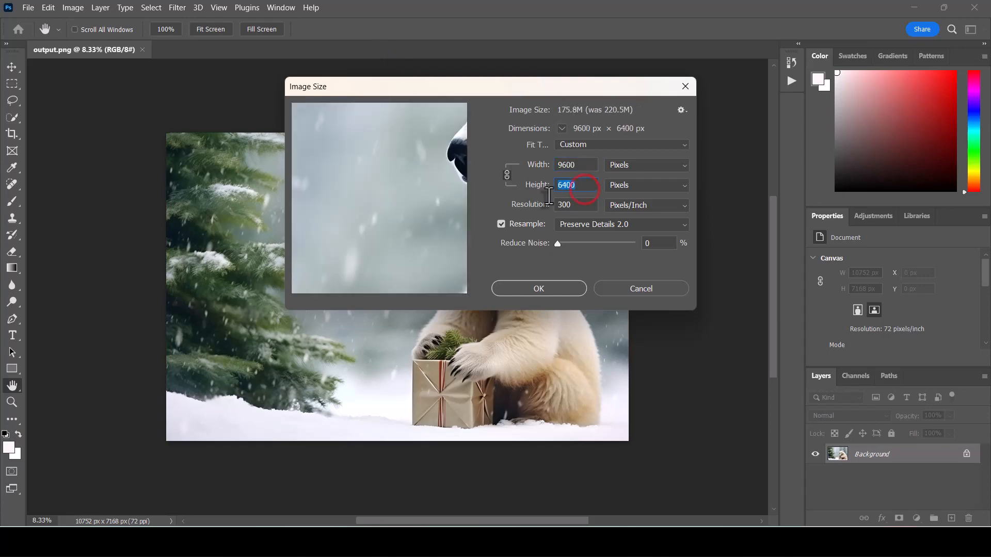
left_click(539, 289)
key("e")
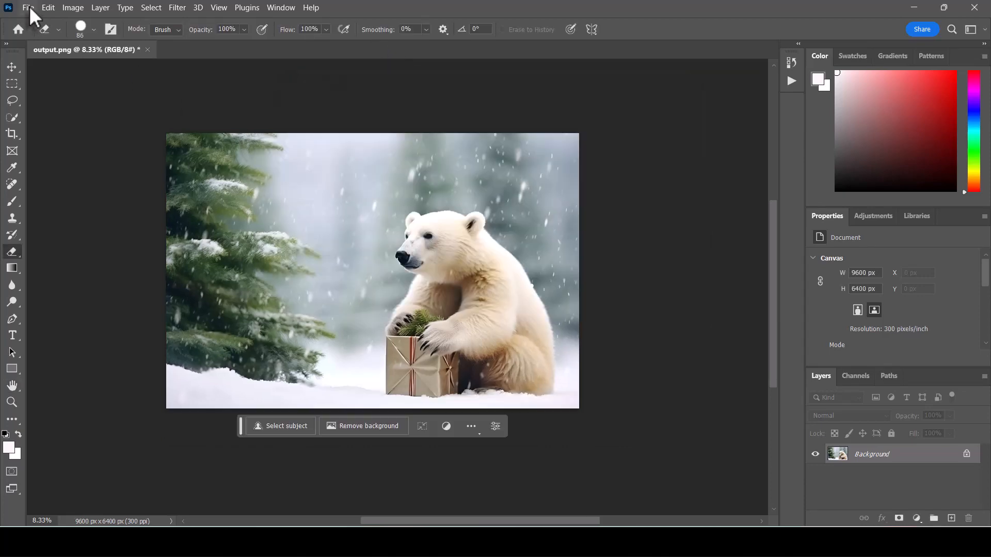
Save a PNG copy named "Christmas Polar Bear Lg" in the BG Video images folder, using the smallest file size option
left_click(29, 6)
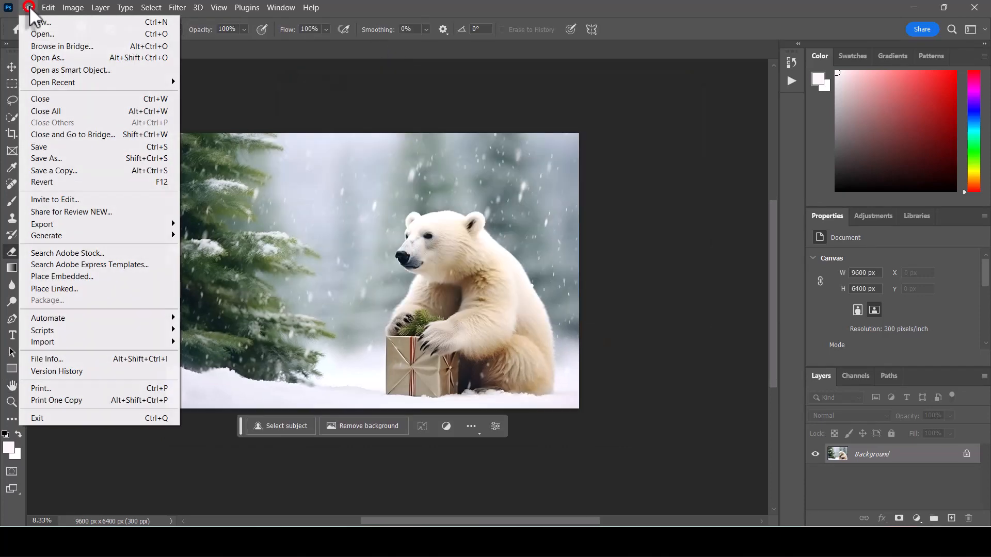
left_click(83, 171)
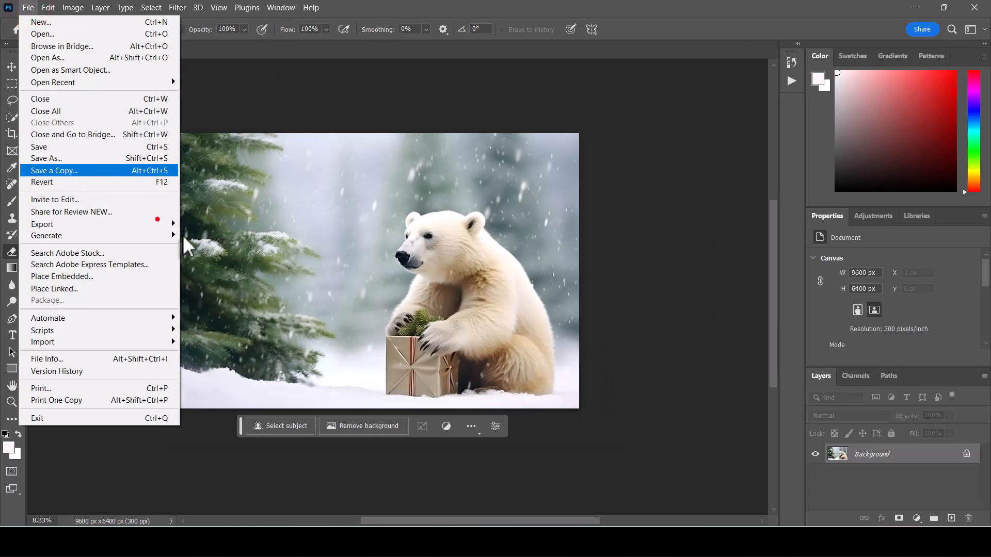
type("Polar bear Lg")
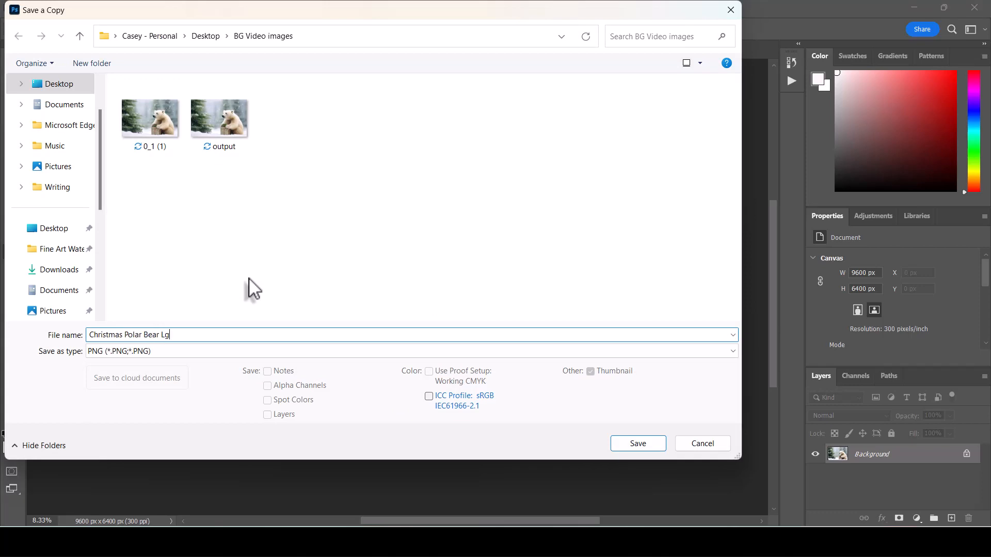
key("Return")
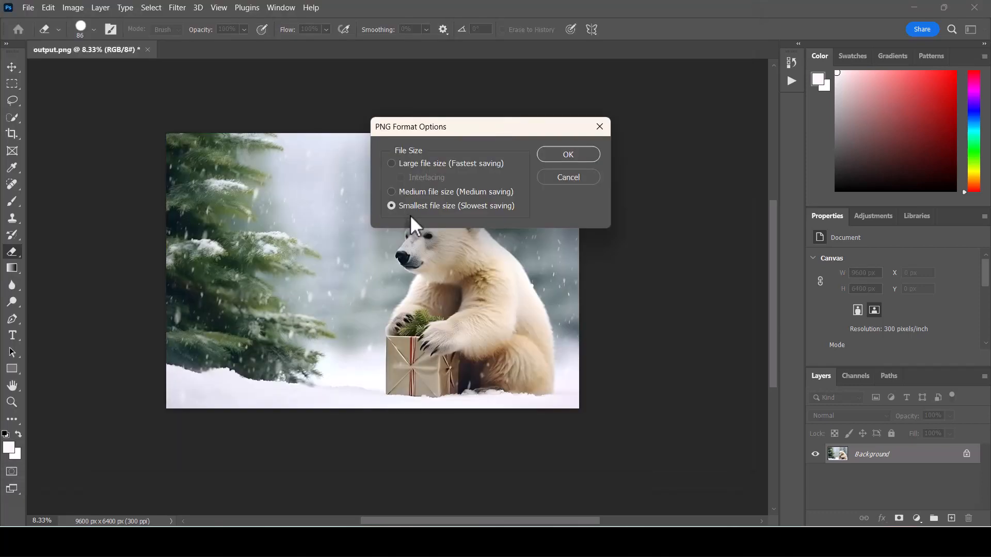
left_click(570, 156)
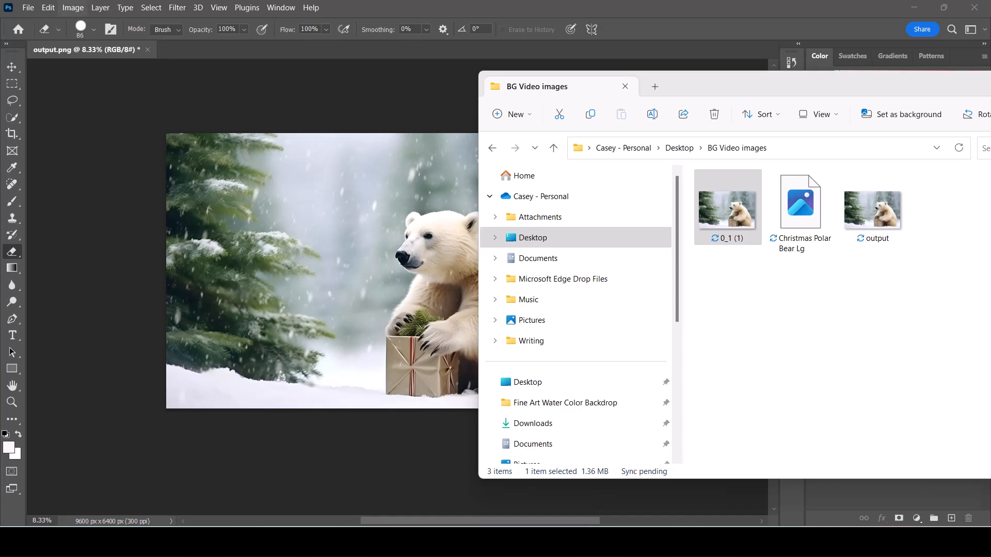
Resize the polar bear image to 3000 × 2000 pixels, keeping the resolution at 300 pixels/inch
left_click(73, 7)
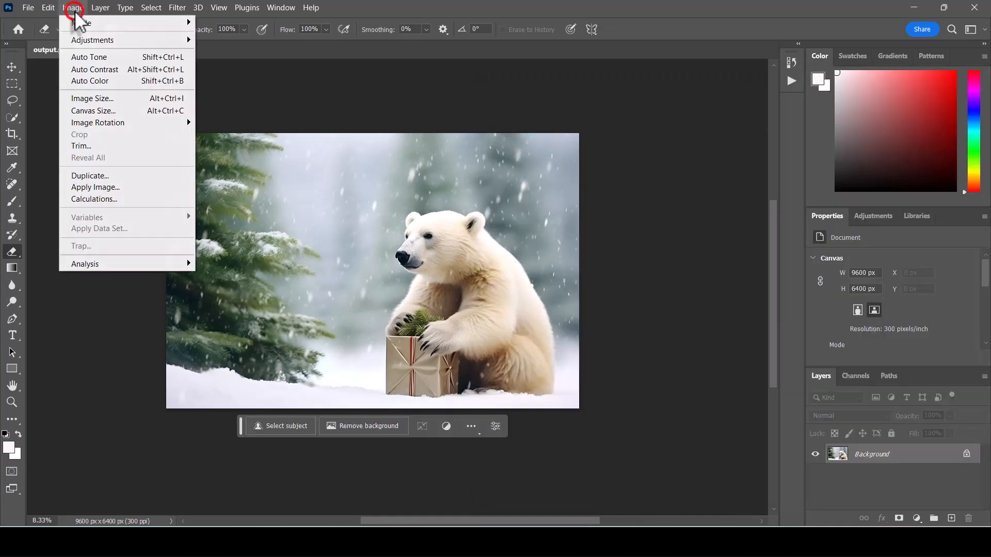
left_click(110, 100)
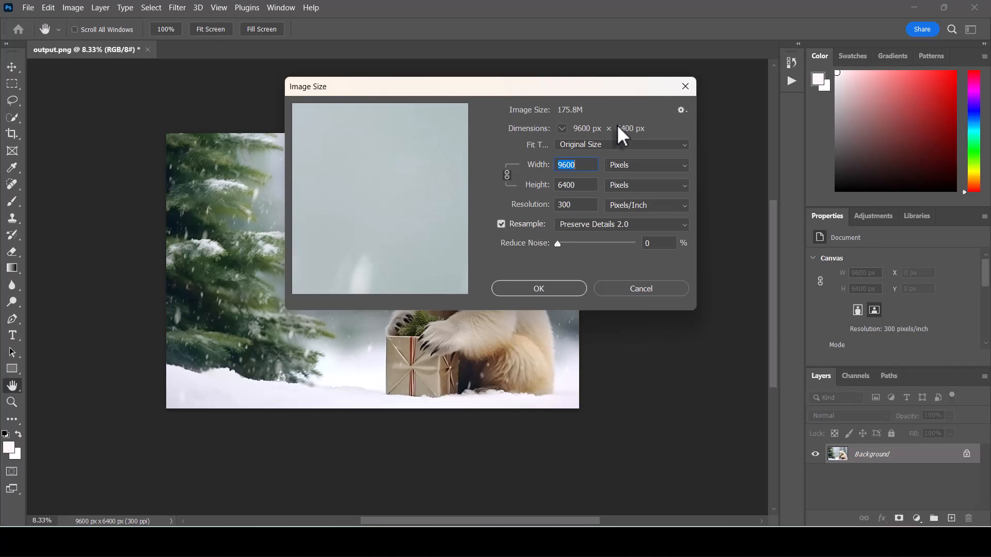
type("3000")
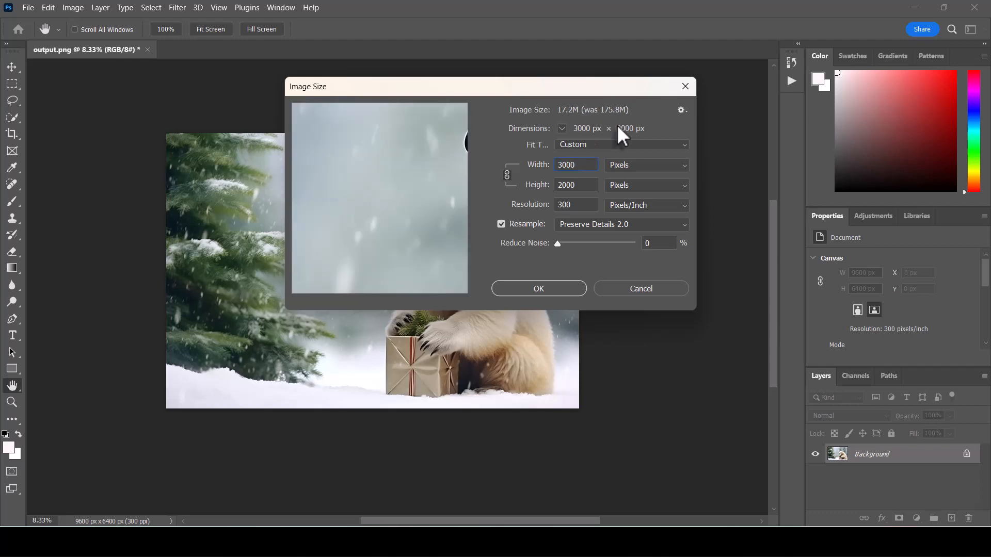
left_click(533, 288)
key("e")
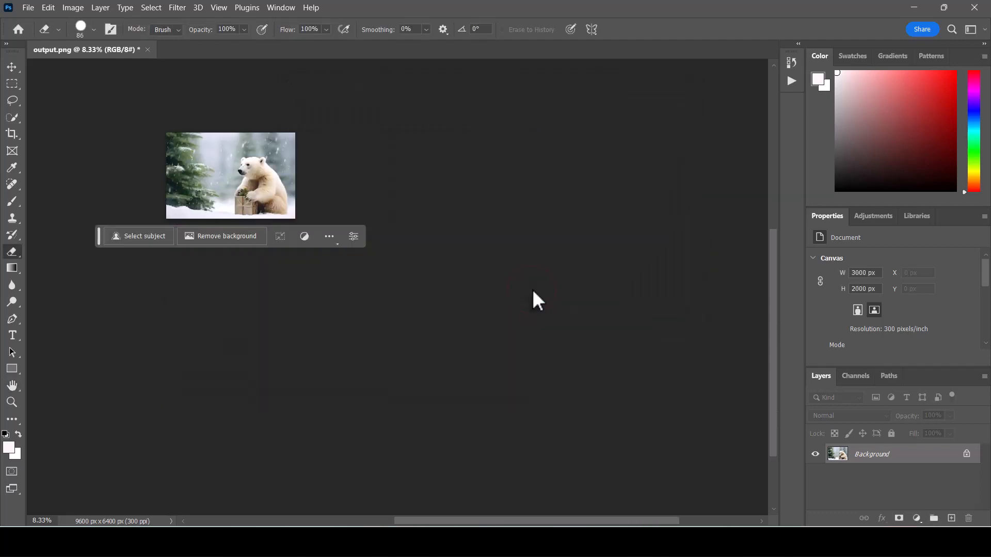
Save a PNG copy named "Christmas Polar Bear Sm" in the BG Video images folder, using the smallest file size option
left_click(28, 8)
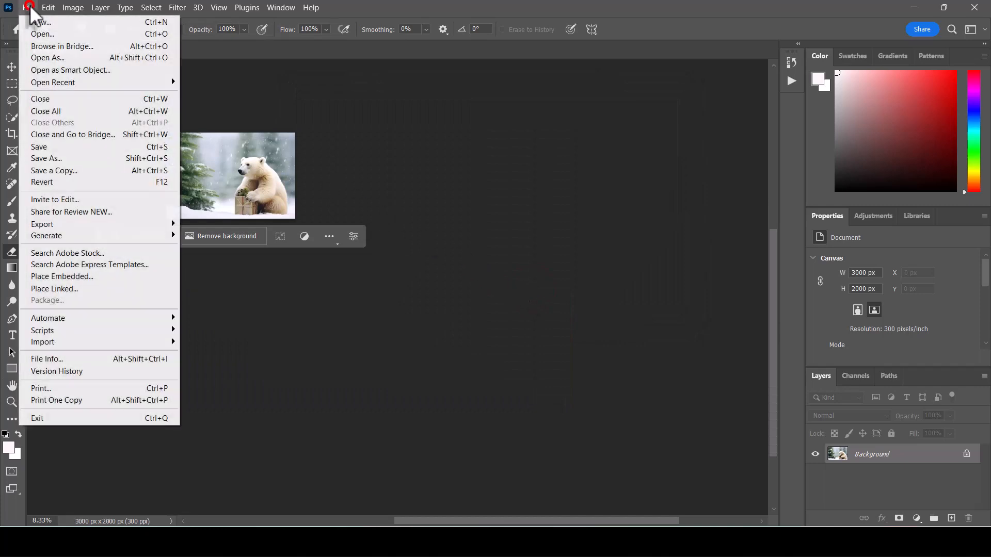
left_click(56, 172)
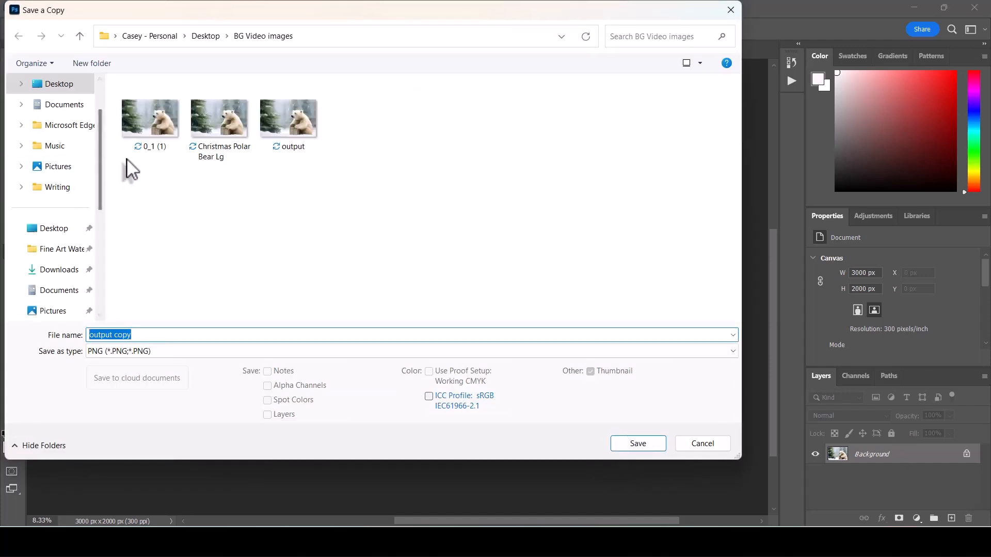
left_click(214, 143)
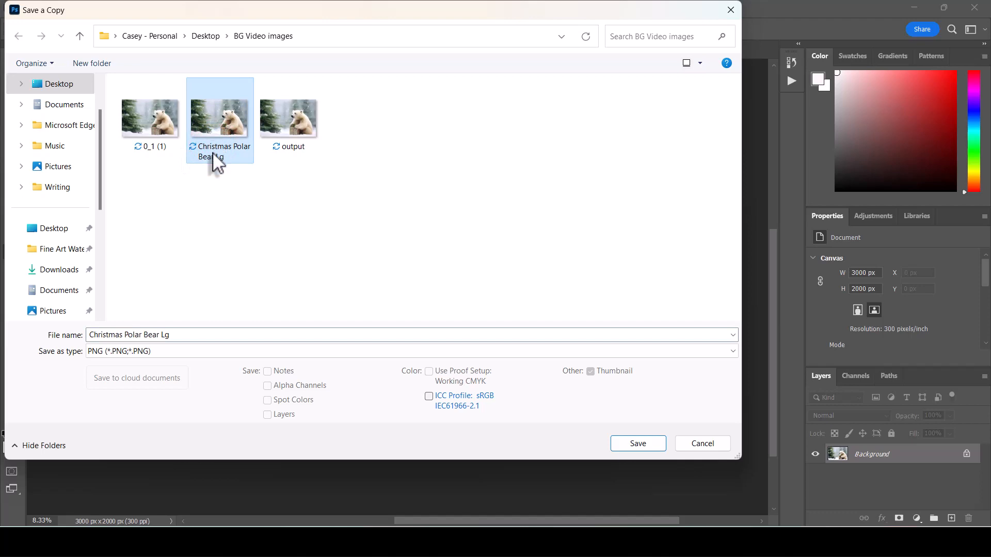
left_click(169, 340)
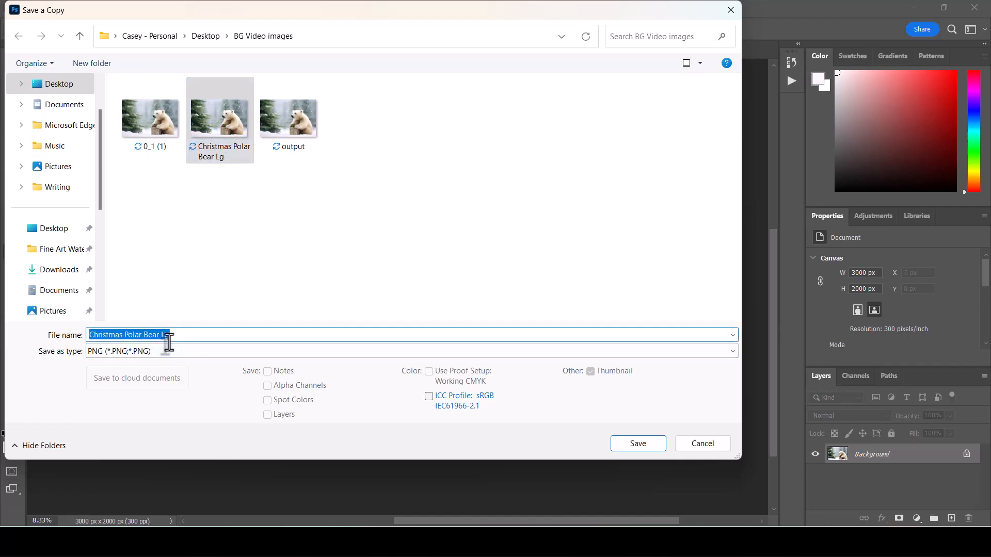
left_click(169, 339)
key("BackSpace")
key("BackSpace")
type("Sm")
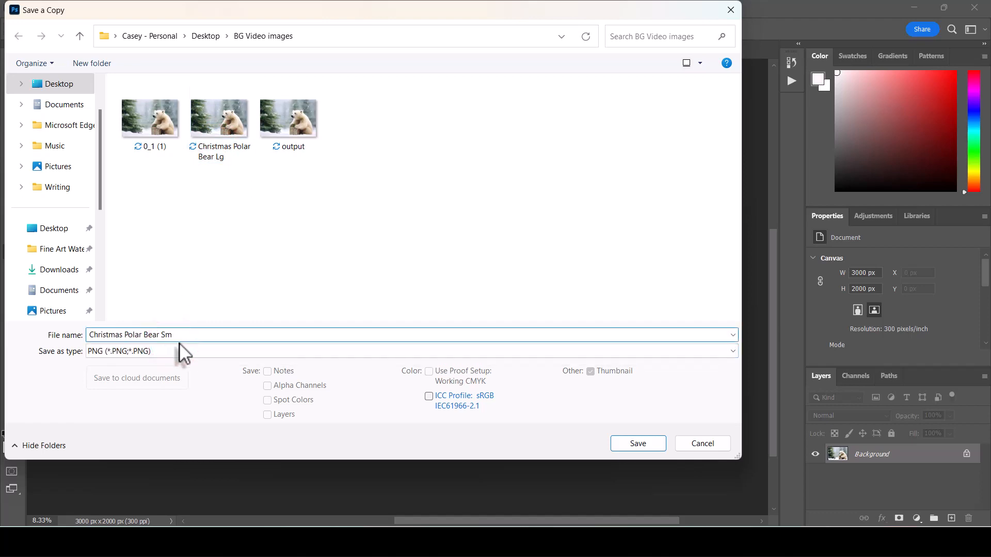
left_click(627, 444)
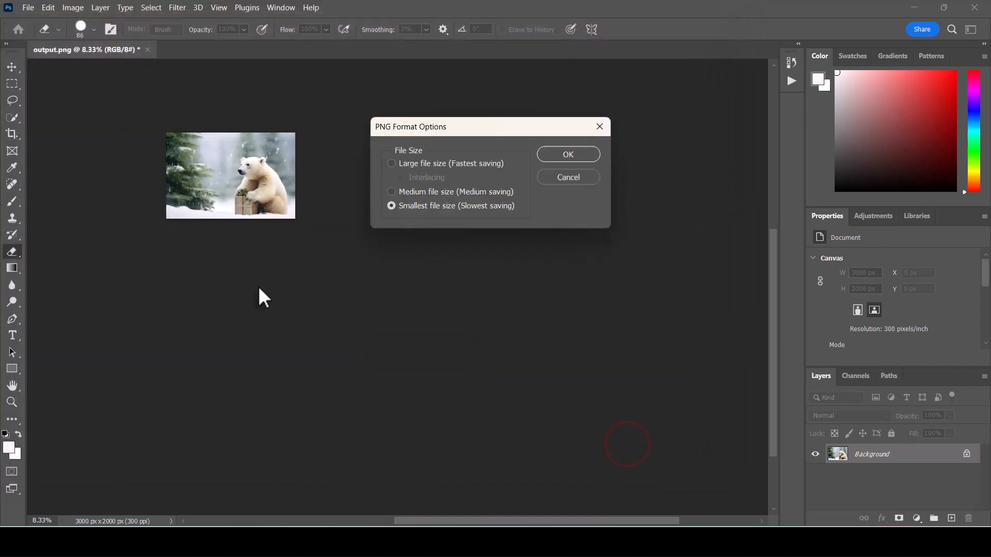
left_click(552, 154)
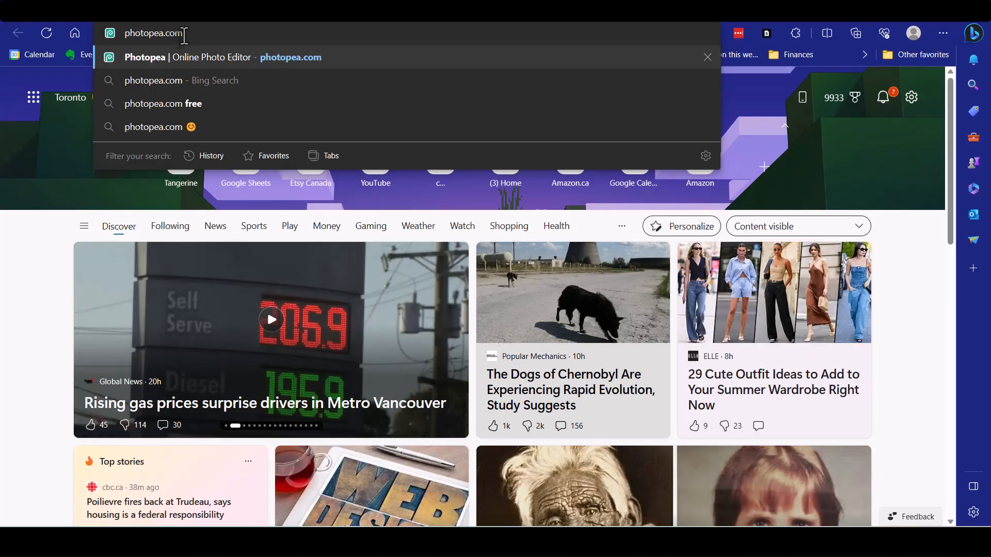
Switch to photopea.com in the browser and open the output PNG from the BG Video images folder there
key("Return")
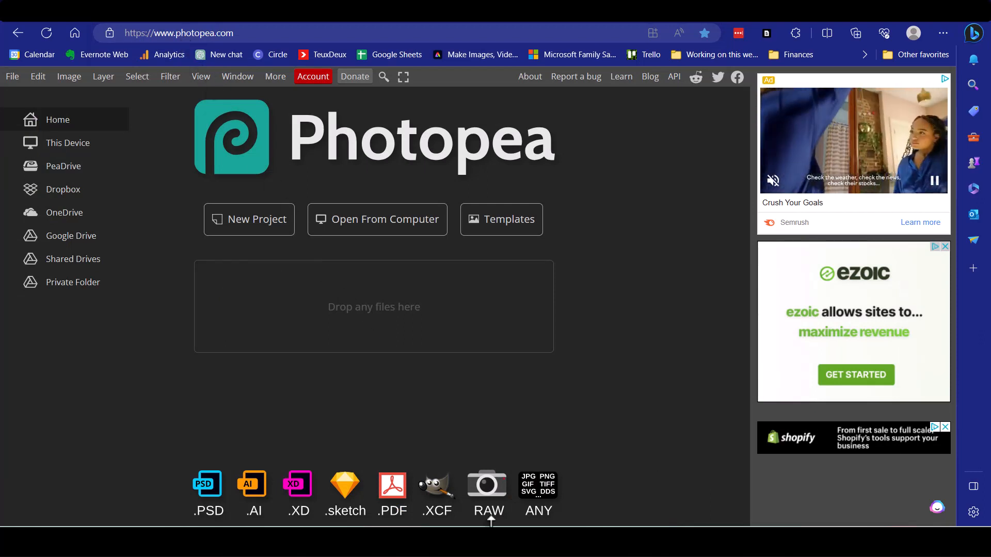
left_click(579, 542)
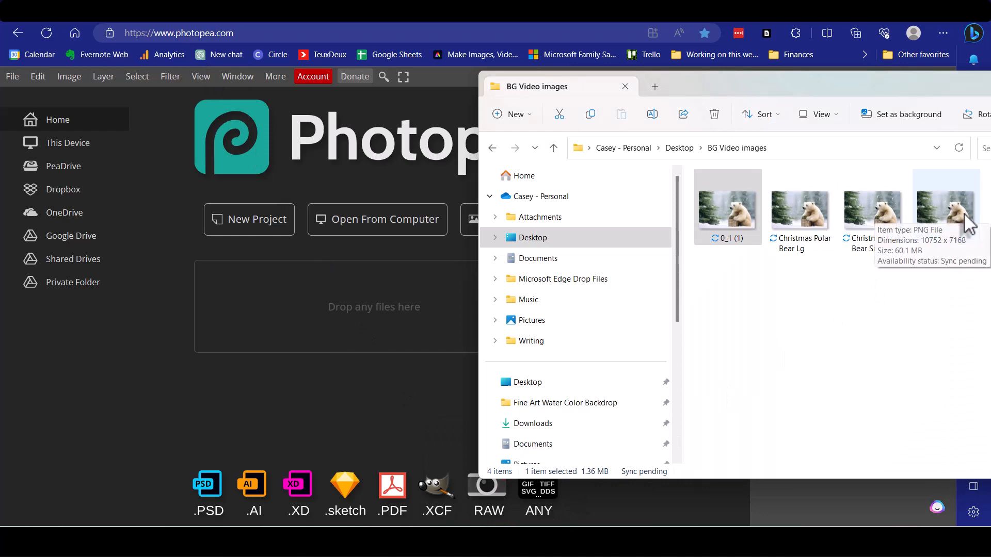
left_click(947, 210)
left_click_drag(950, 216, 358, 335)
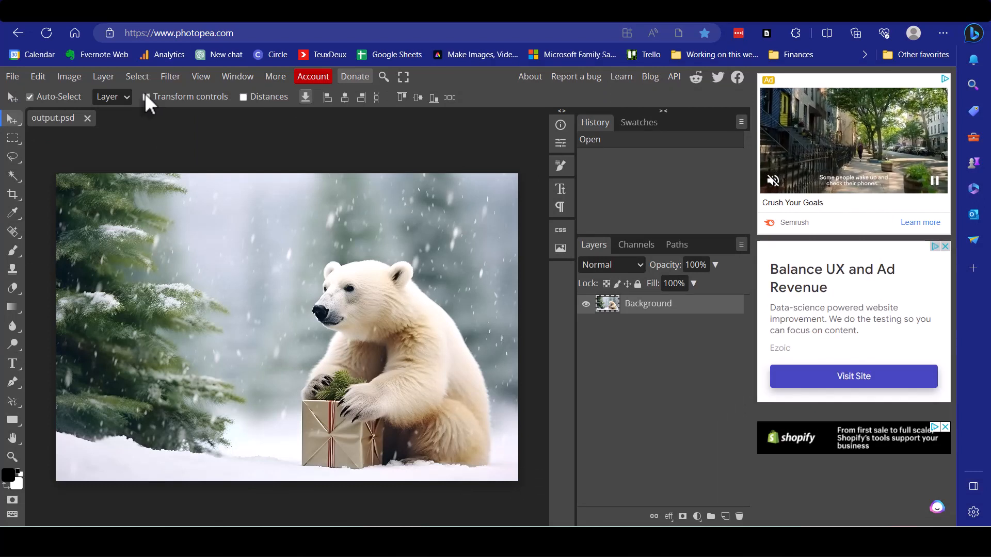
Resize the polar bear image to 9600 × 6400 pixels at 300 pixels/inch
left_click(65, 79)
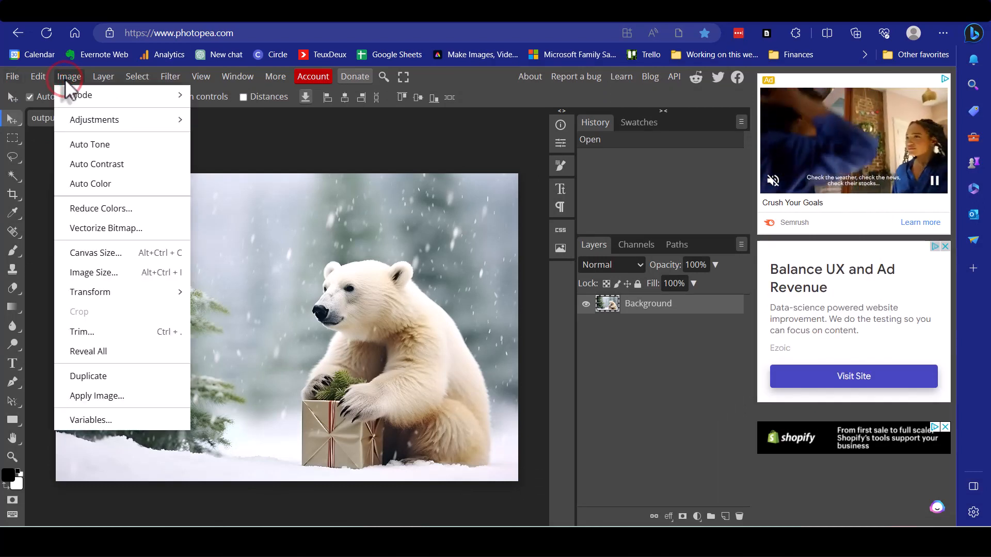
left_click(112, 272)
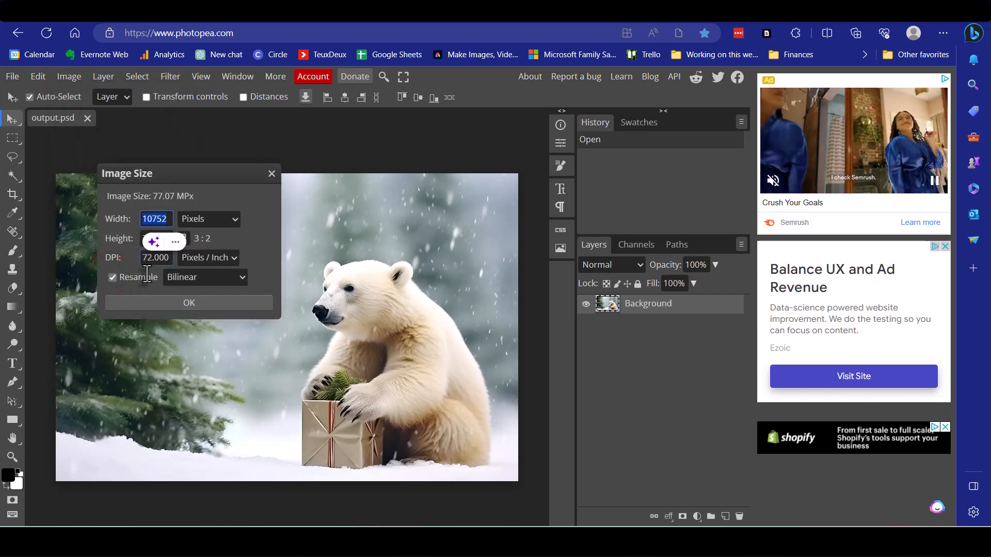
left_click(147, 258)
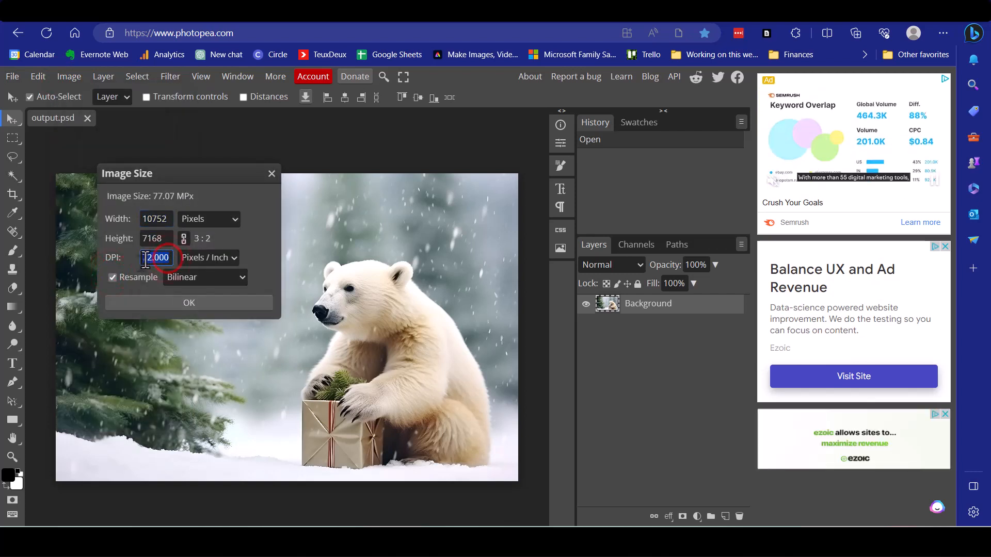
type("300")
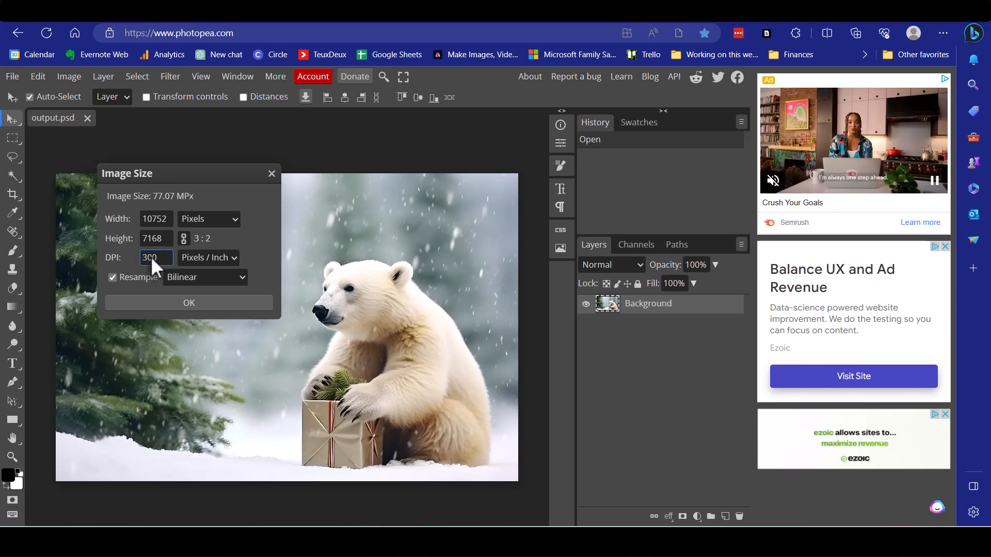
left_click(248, 235)
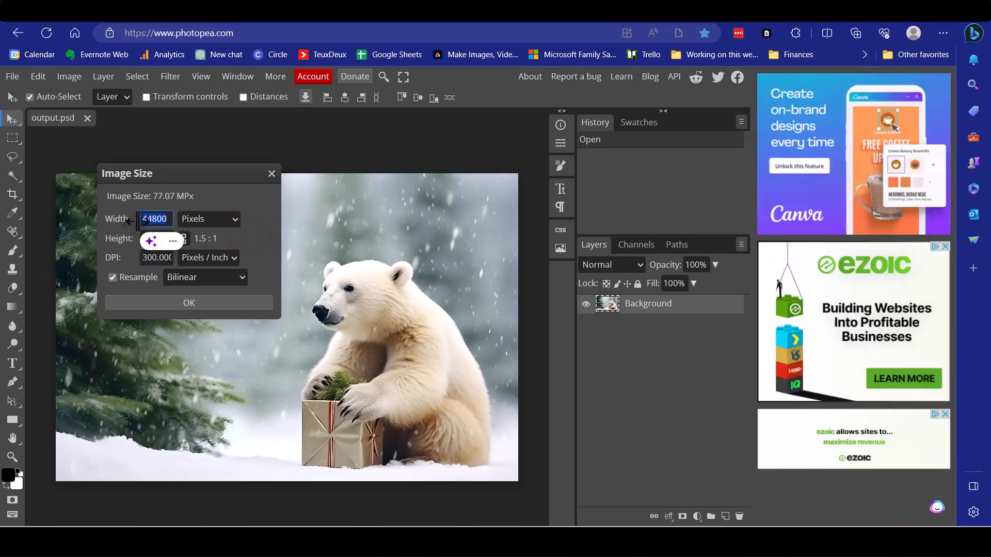
type("96")
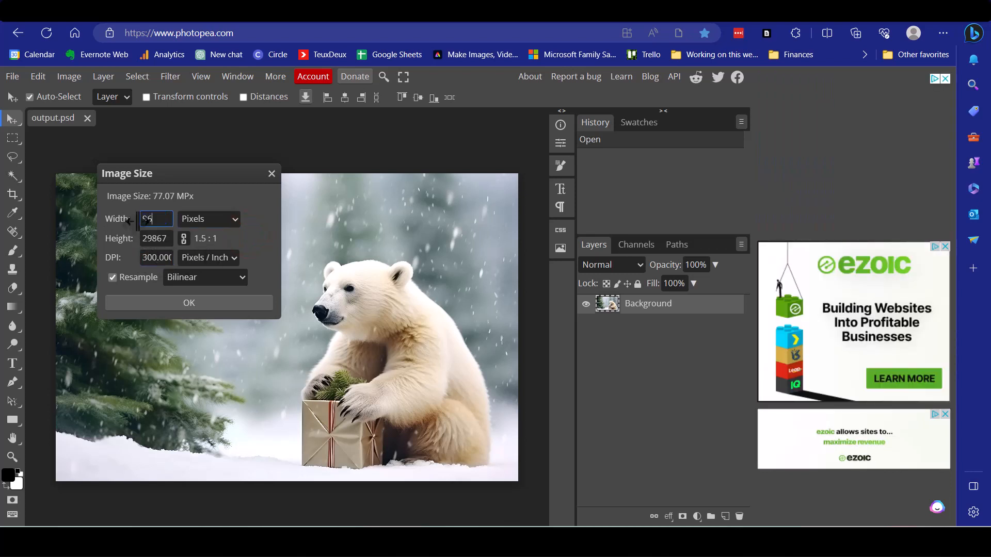
type("00")
left_click(169, 240)
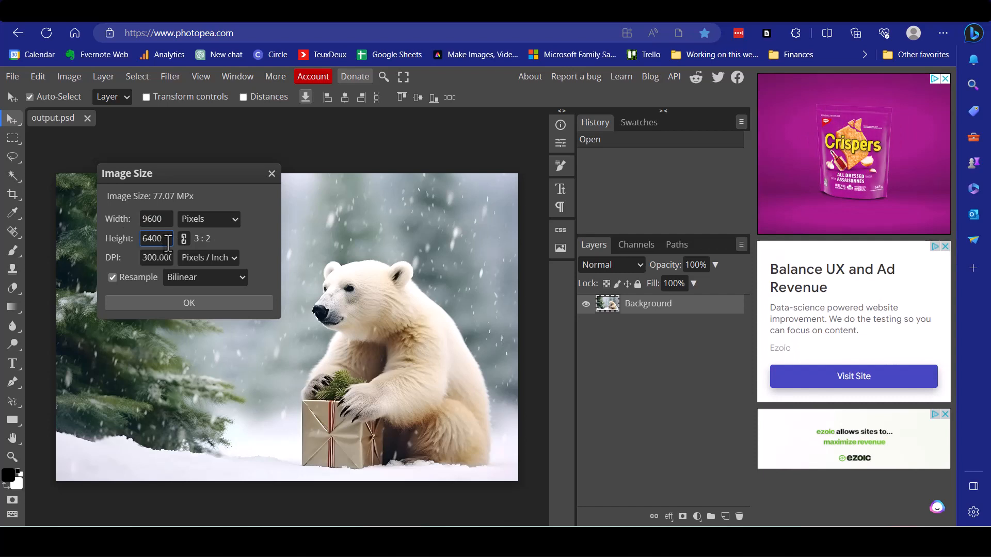
left_click(200, 302)
Export the resized image as a PNG named "christmas polar bear lg 2" at 100% quality
left_click(12, 77)
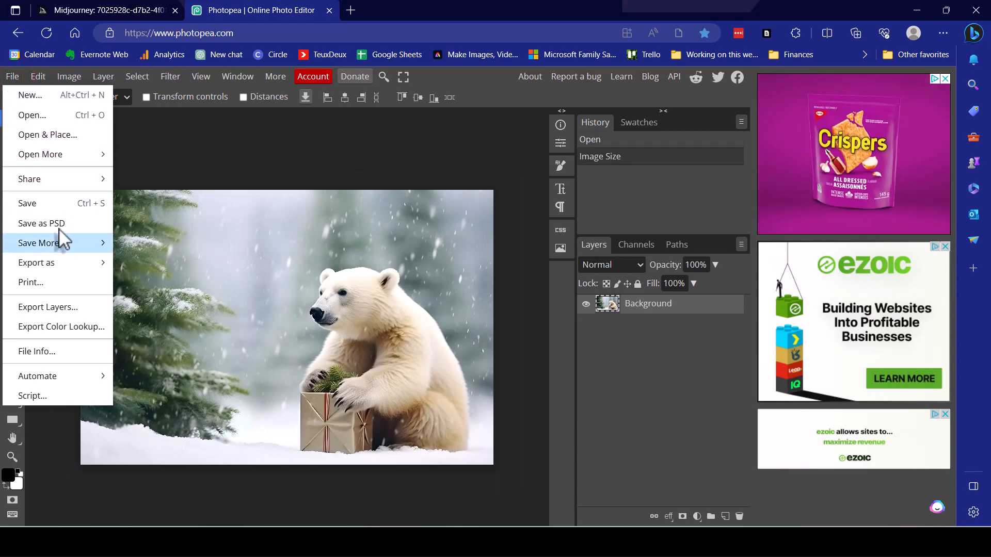
mouse_move(67, 257)
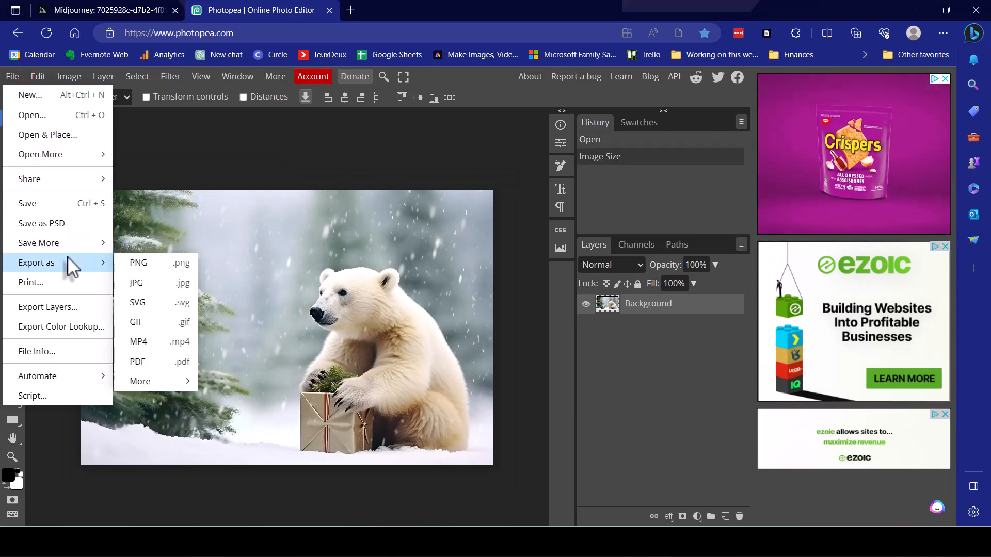
left_click(137, 263)
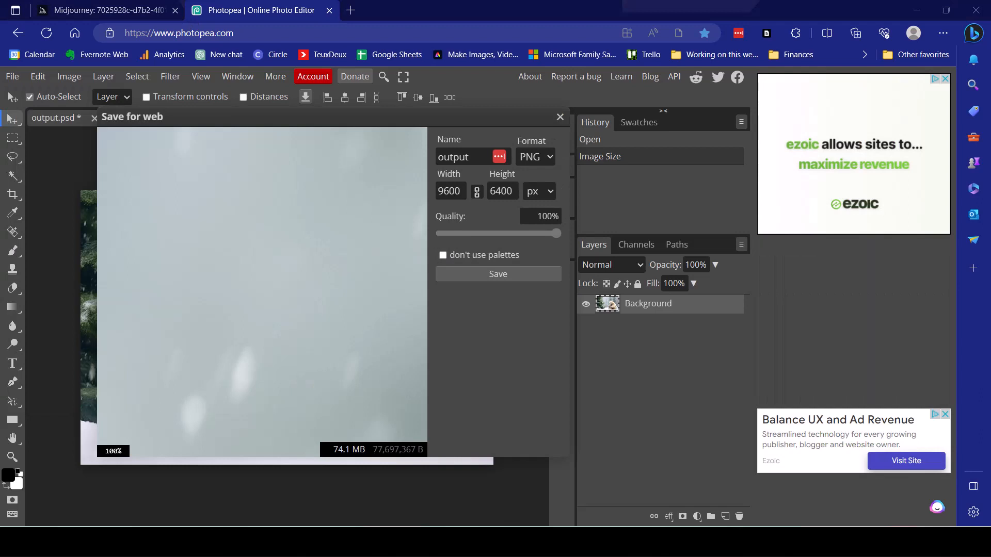
double_click(472, 154)
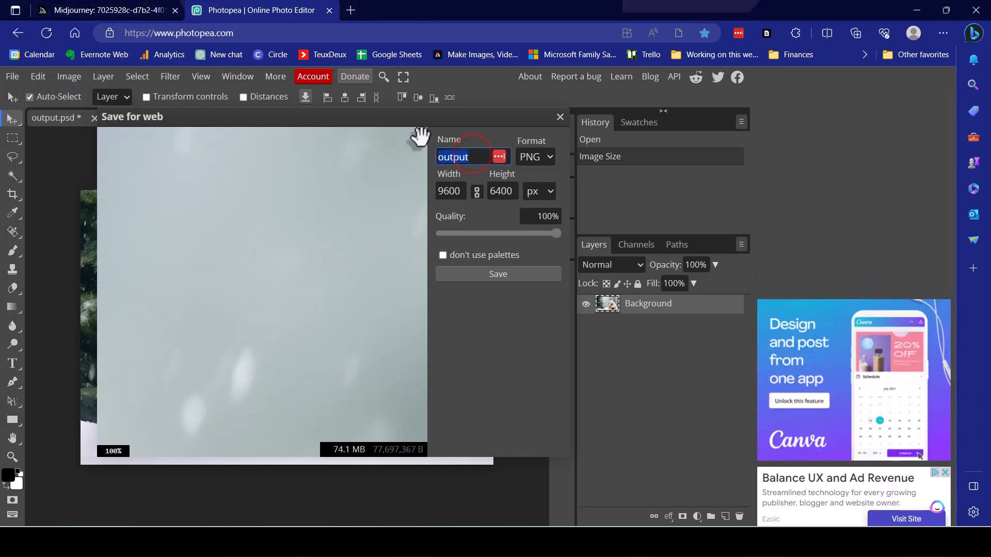
type("christmas po")
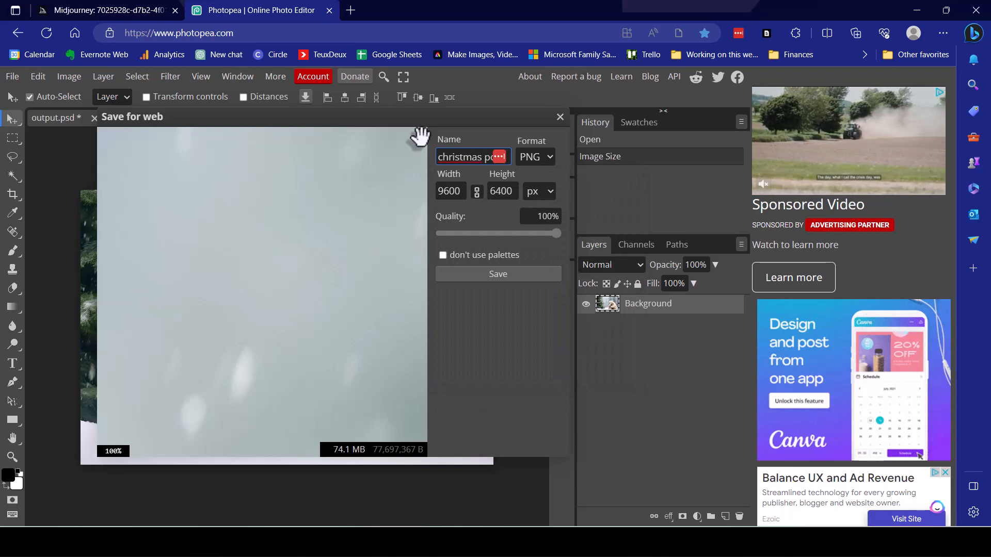
type("lar bears g 1")
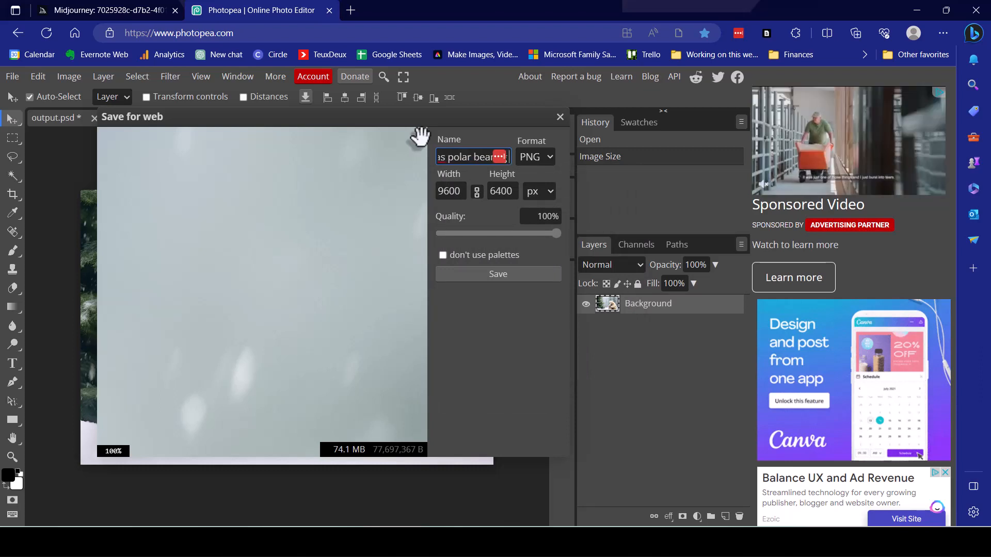
key("BackSpace")
type("2")
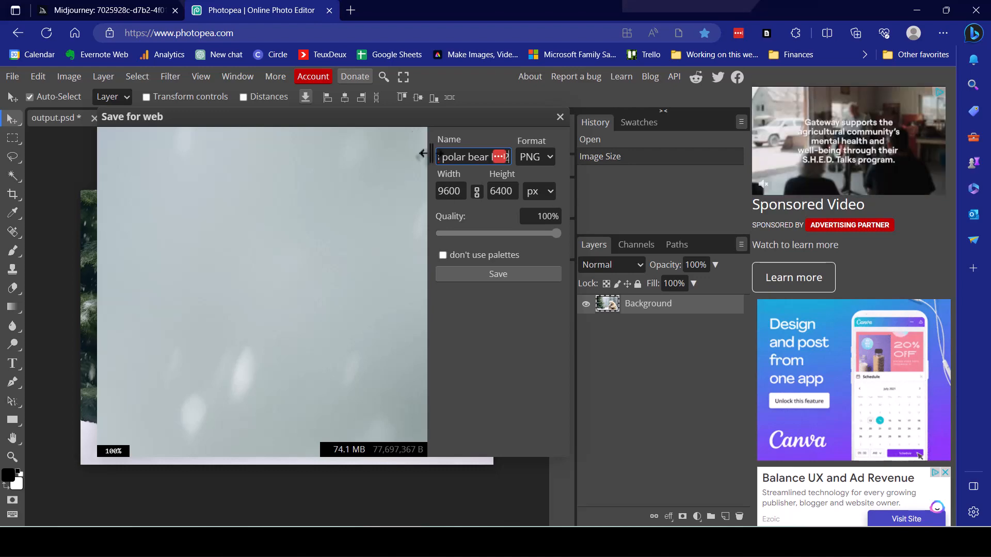
left_click(506, 274)
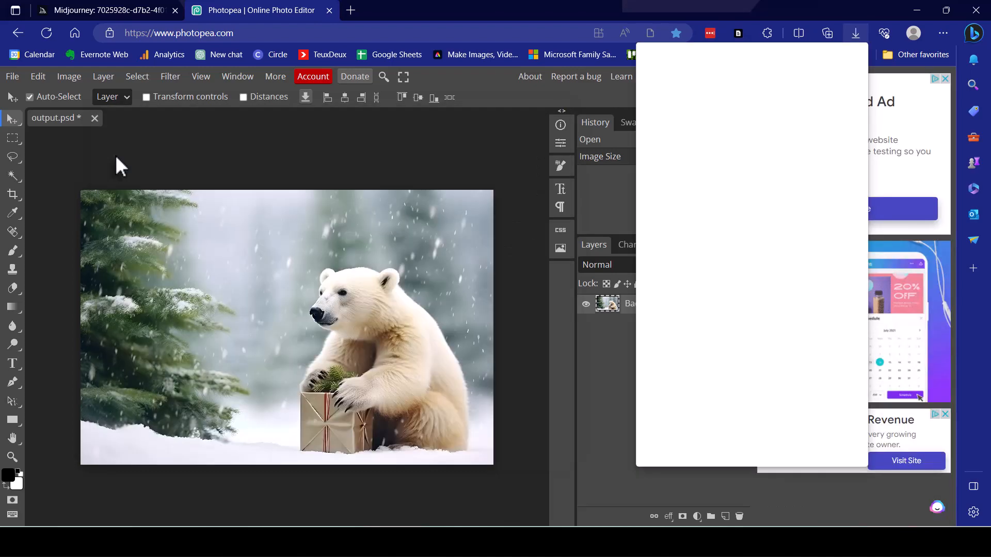
Resize the polar bear image to 3000 × 2000 pixels, keeping 300 pixels/inch
left_click(60, 77)
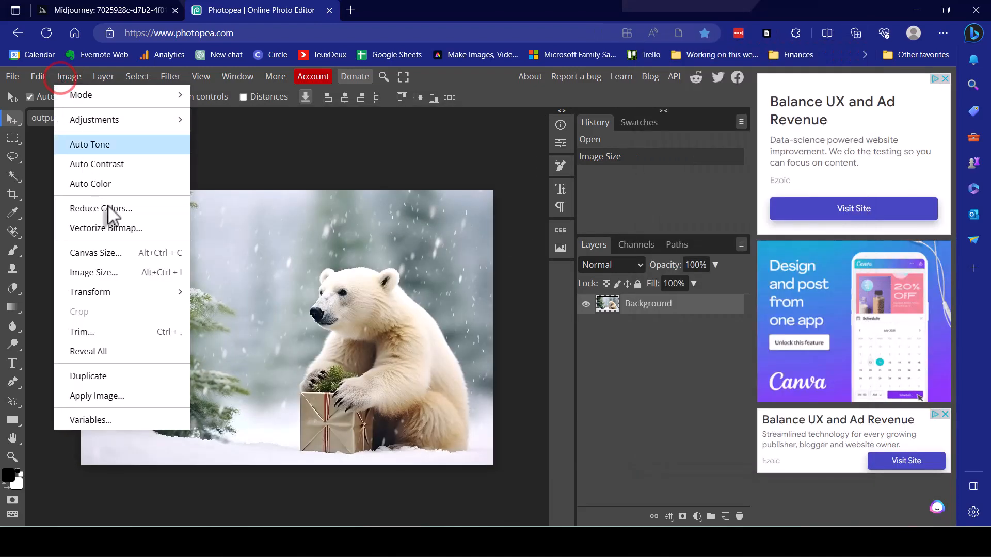
left_click(129, 264)
type("3000")
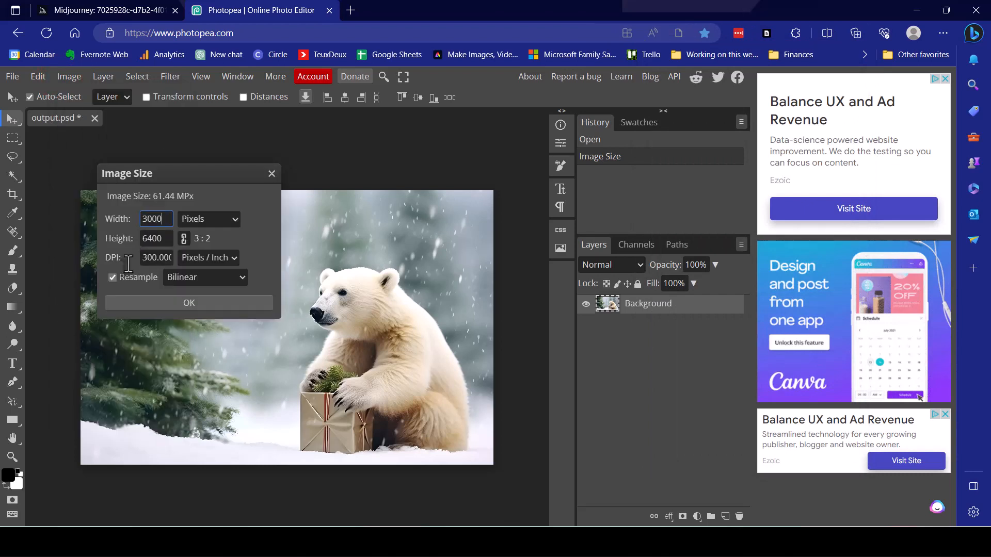
left_click(155, 239)
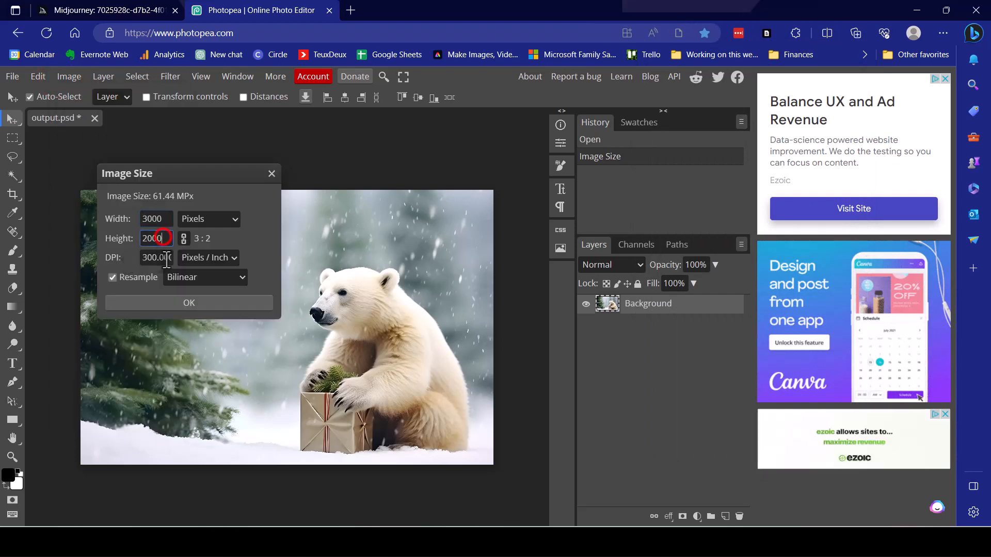
left_click(193, 302)
Export the smaller image as a PNG named "christmas polar bear sm 2" at 100% quality
left_click(11, 76)
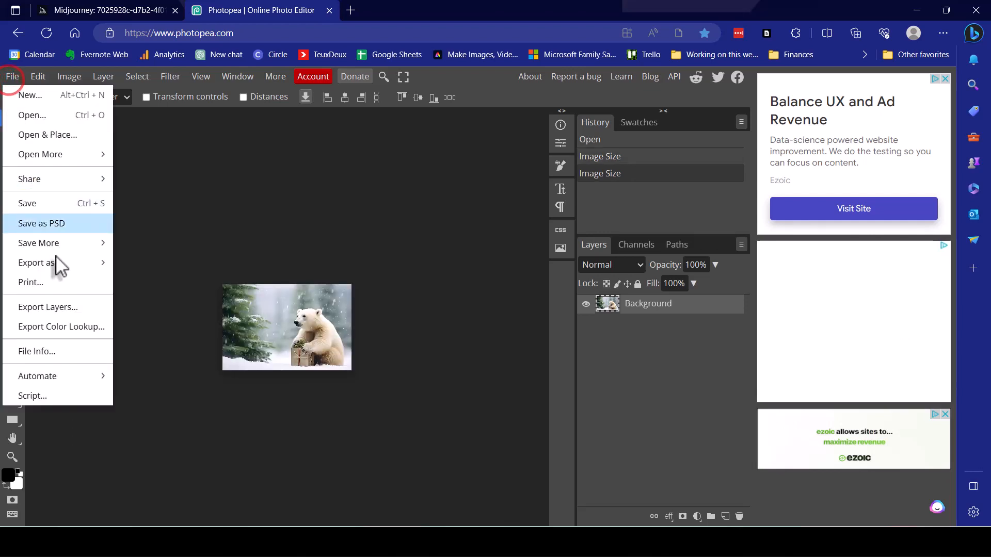
mouse_move(58, 261)
left_click(129, 260)
type("christmas polar")
type(" bear")
type(" set 2")
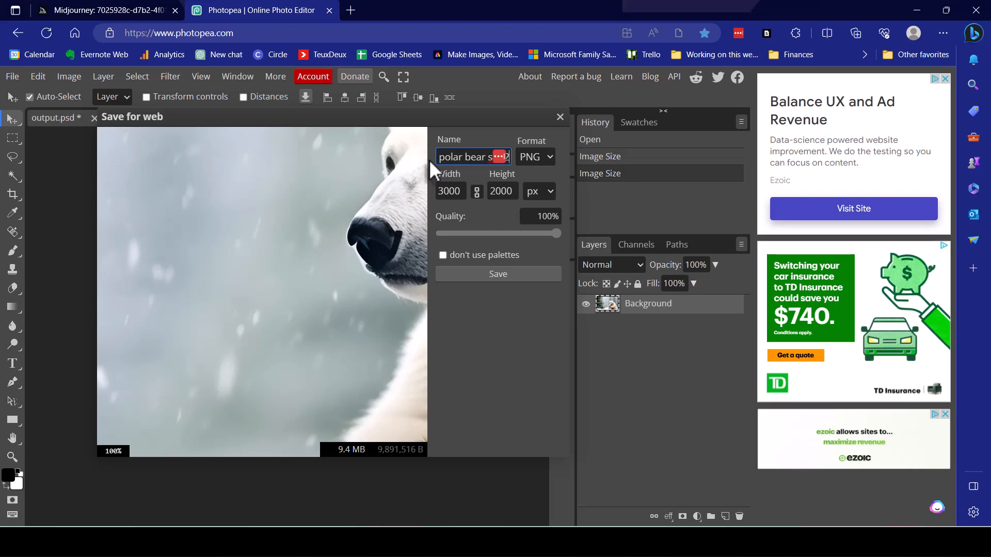
left_click(503, 274)
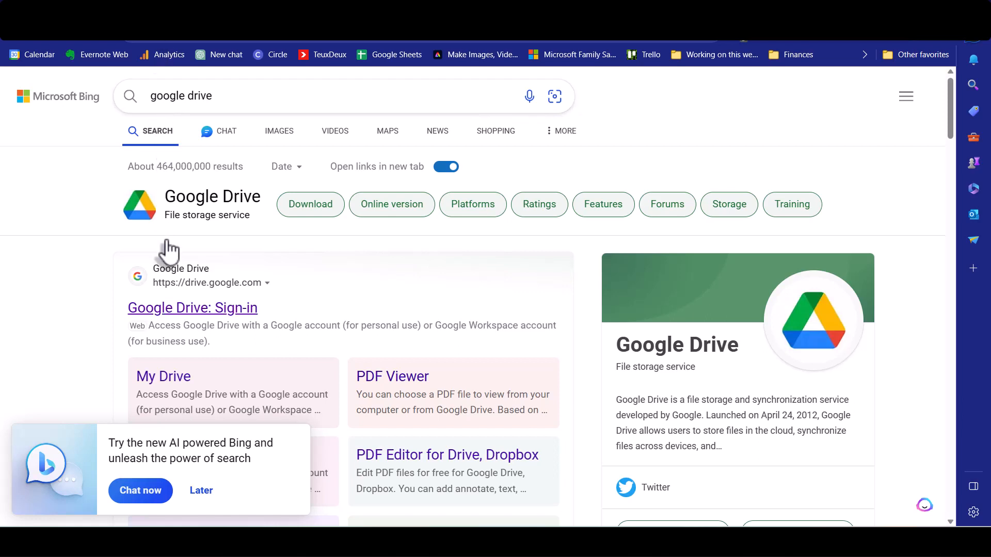
Open Google Drive from the search results and sign in with a different Google account
left_click(170, 312)
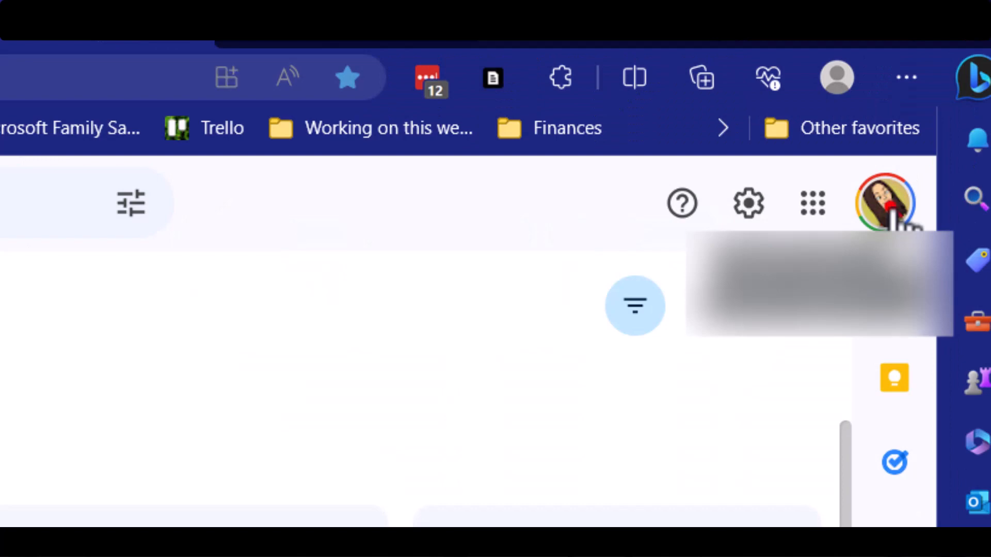
left_click(890, 208)
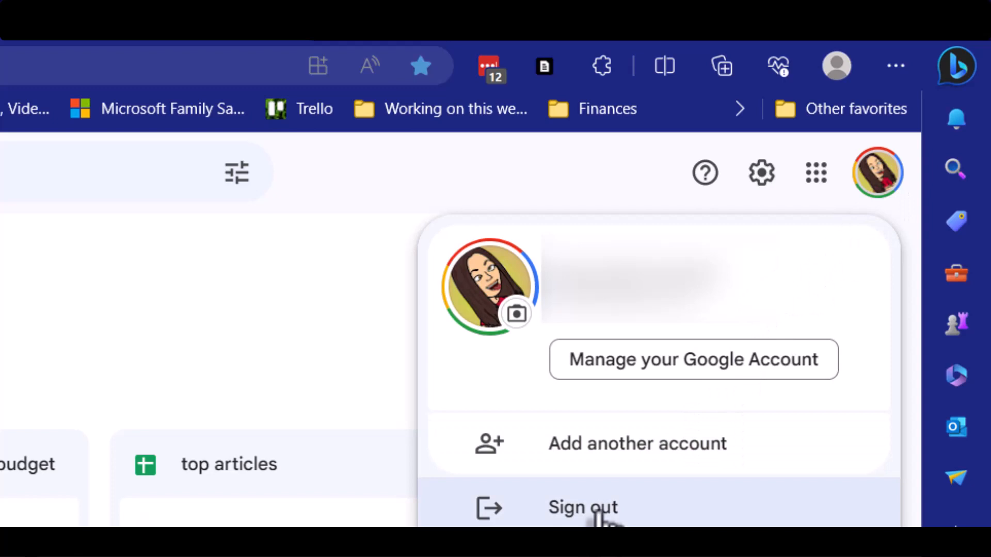
left_click(601, 438)
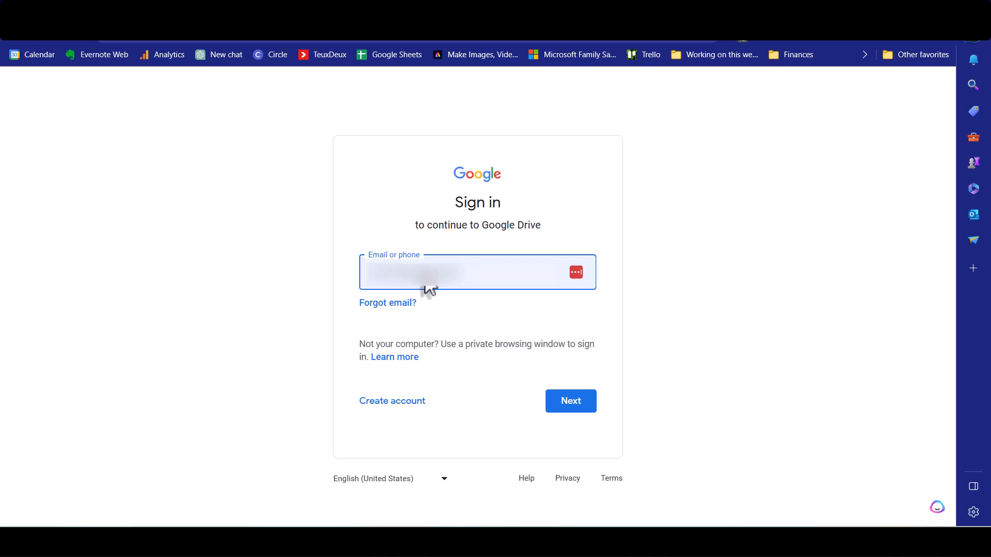
left_click(579, 400)
left_click(578, 388)
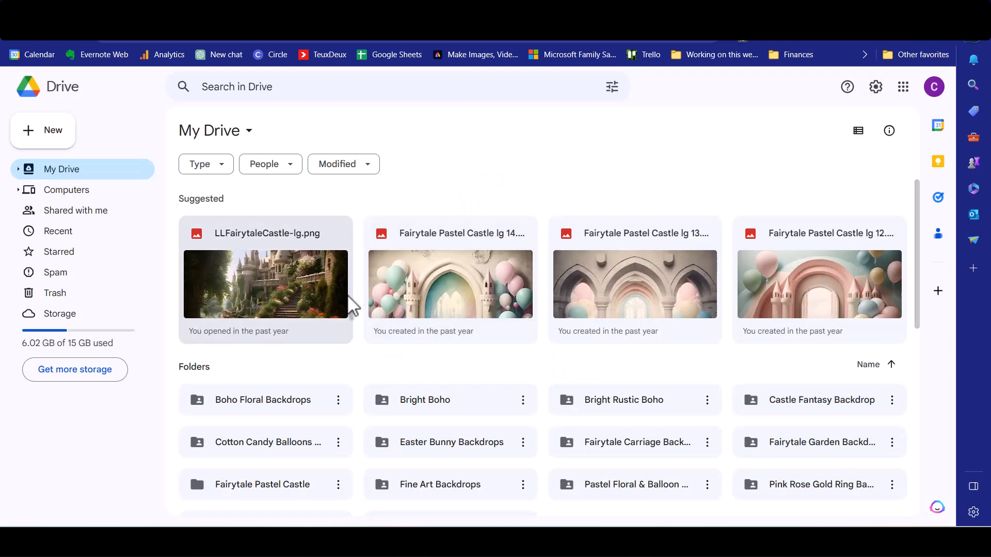
Upload the Christmas Polar Bear Lg image from the BG Video images folder to My Drive
scroll(351, 306, "down", 3)
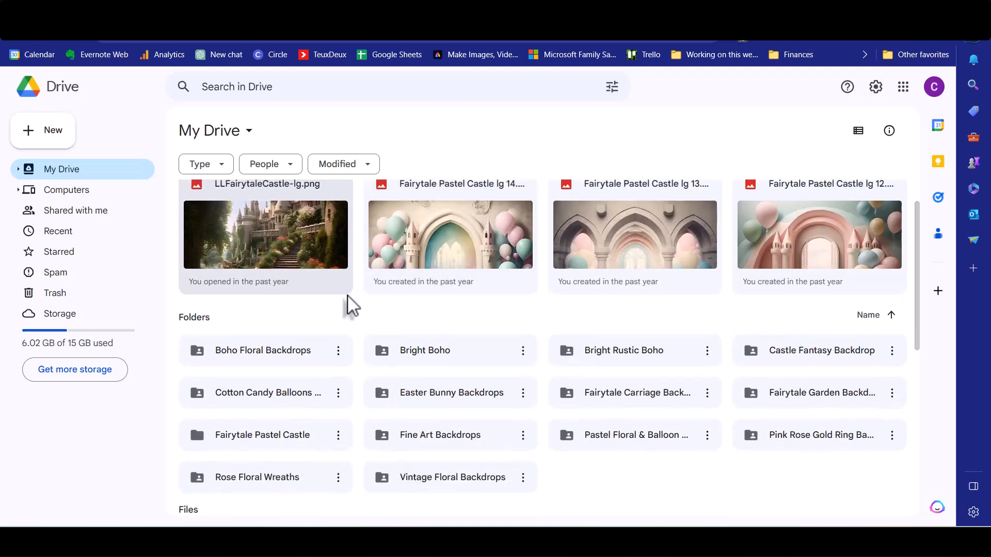
scroll(347, 295, "down", 5)
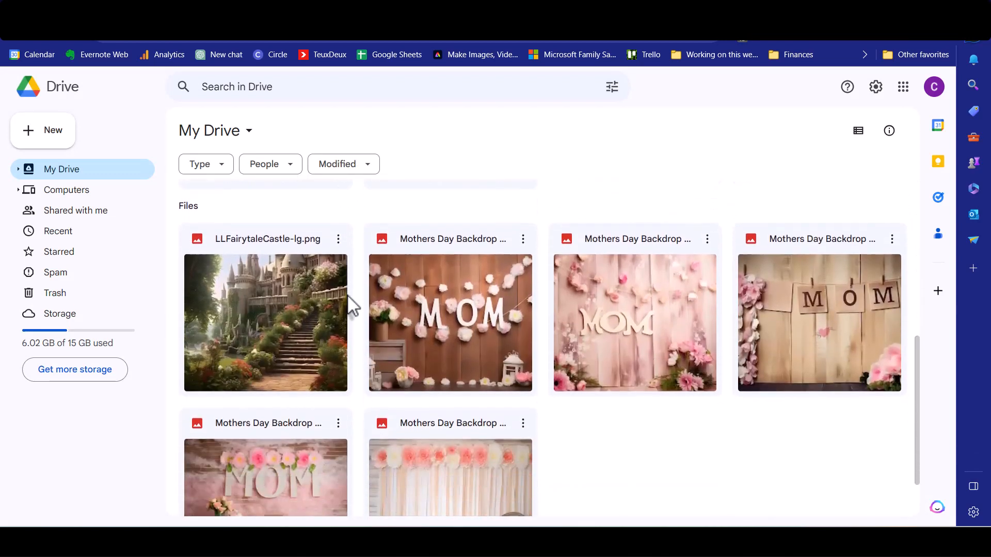
scroll(351, 306, "up", 8)
scroll(520, 343, "down", 8)
scroll(634, 424, "up", 8)
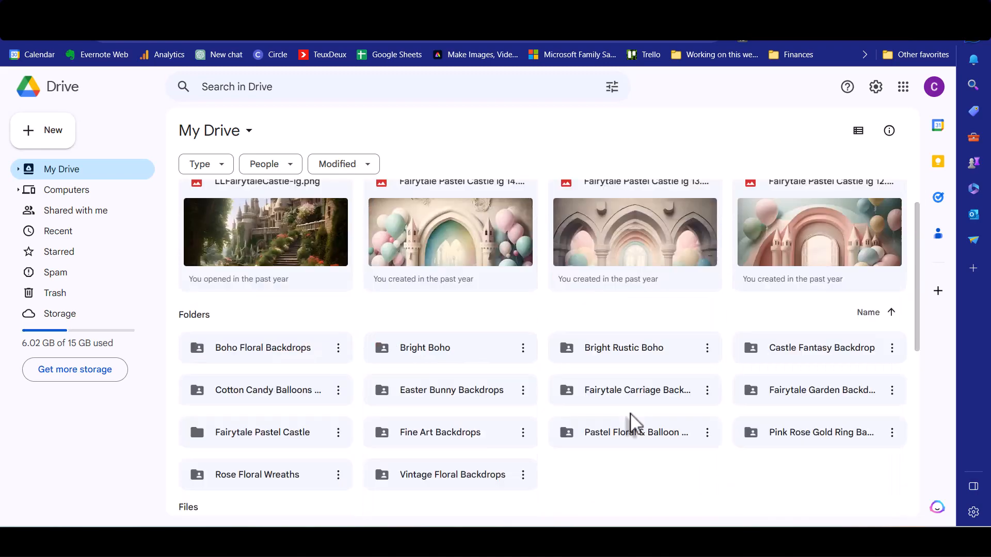
right_click(633, 420)
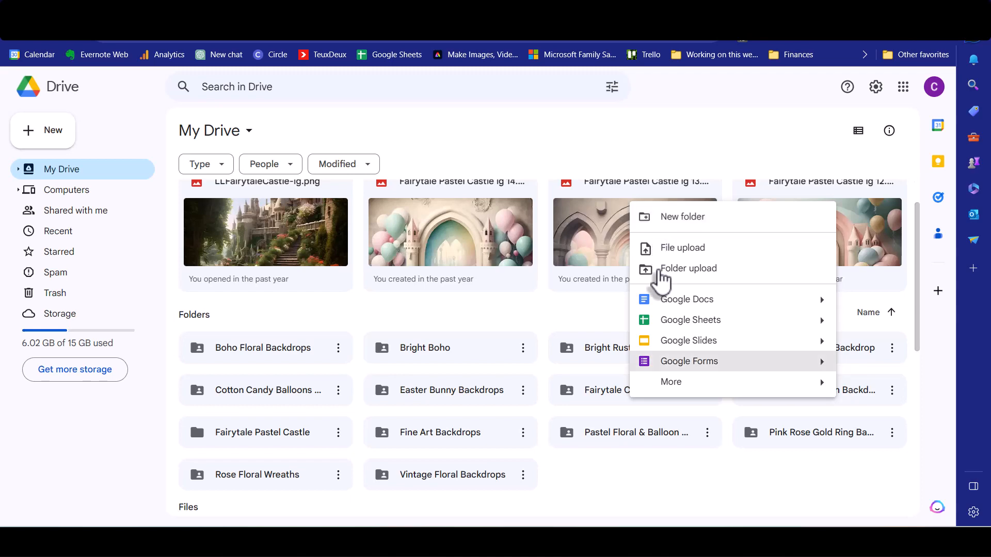
scroll(649, 464, "down", 5)
scroll(649, 464, "down", 2)
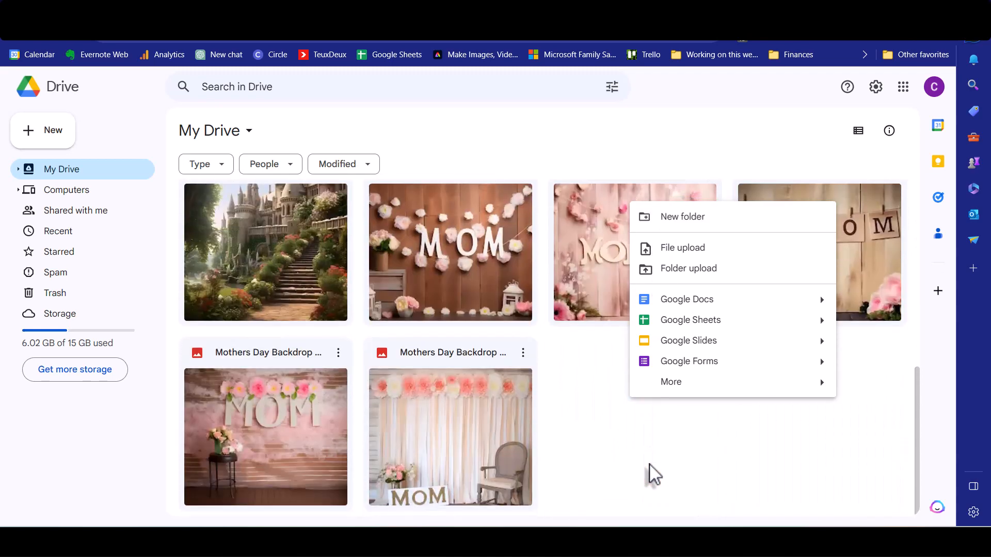
key("alt+Tab")
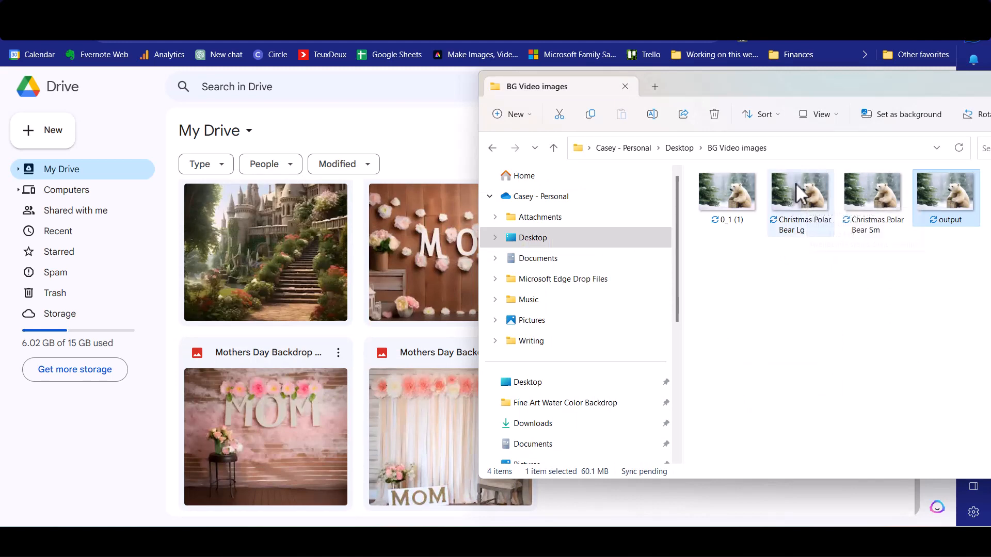
left_click_drag(799, 193, 629, 508)
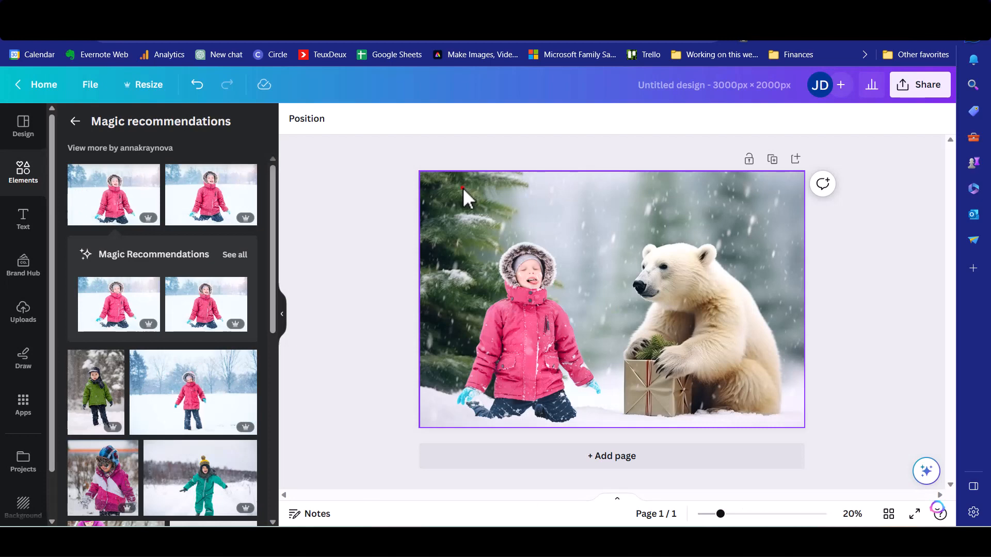
Delete the polar bear background from the page and upload the Christmas Polar Bear Sm image
left_click(462, 187)
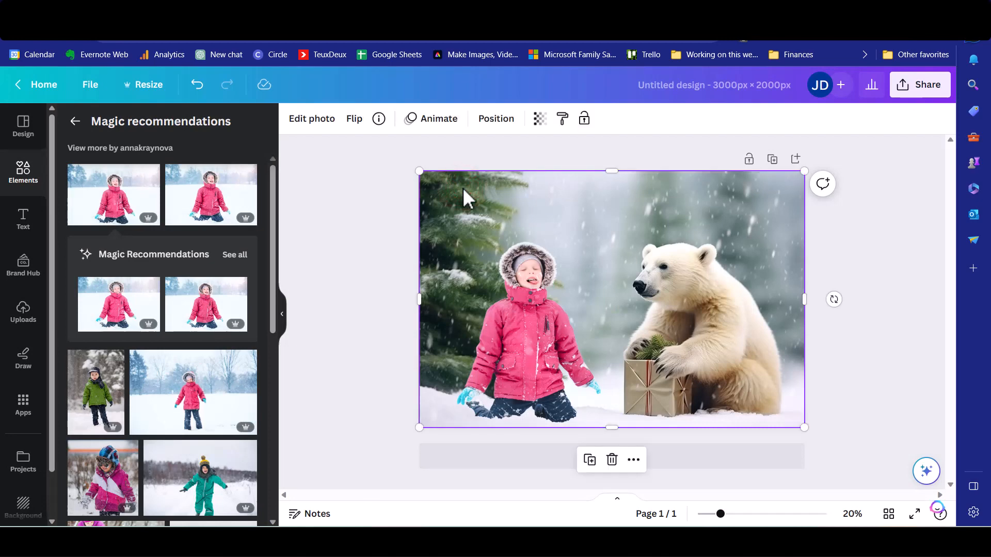
key("Delete")
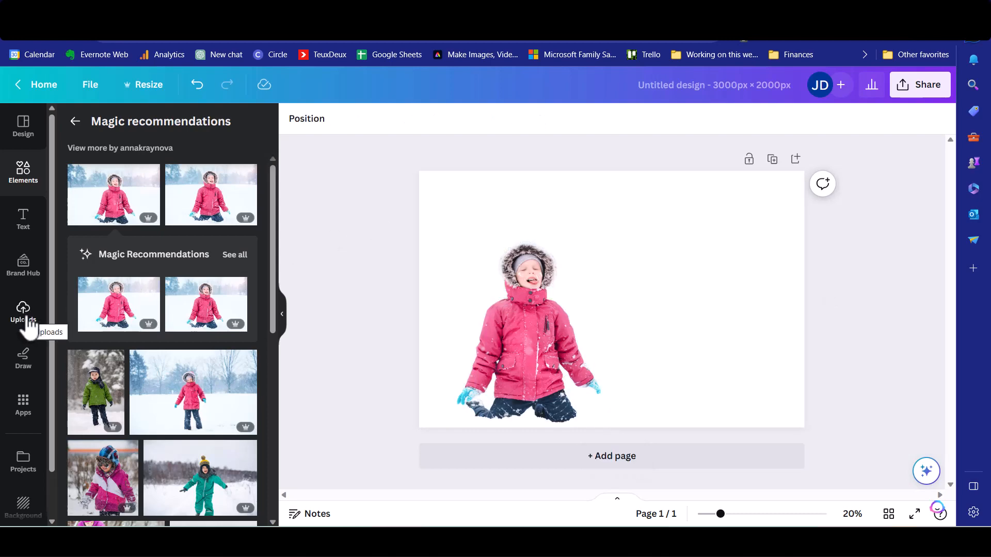
left_click(24, 324)
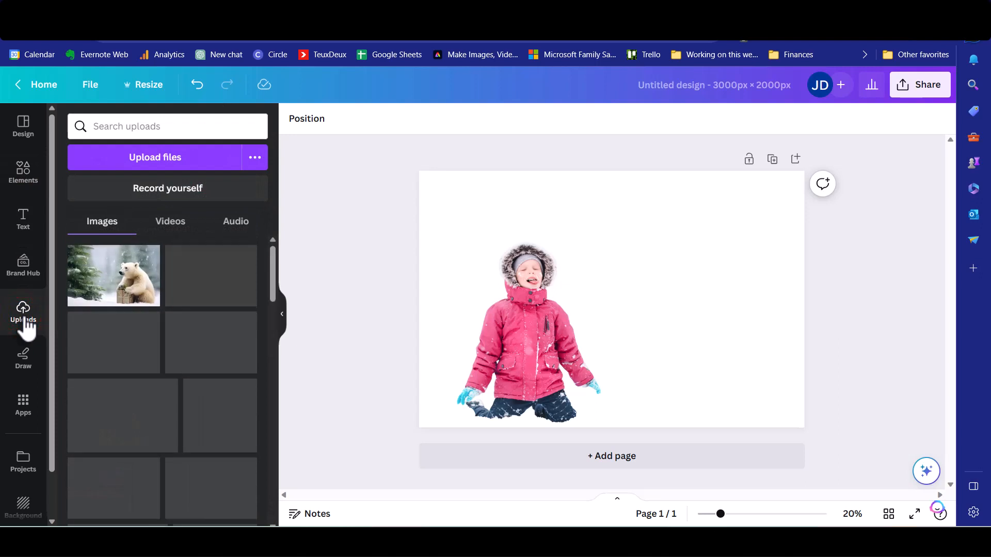
left_click(164, 169)
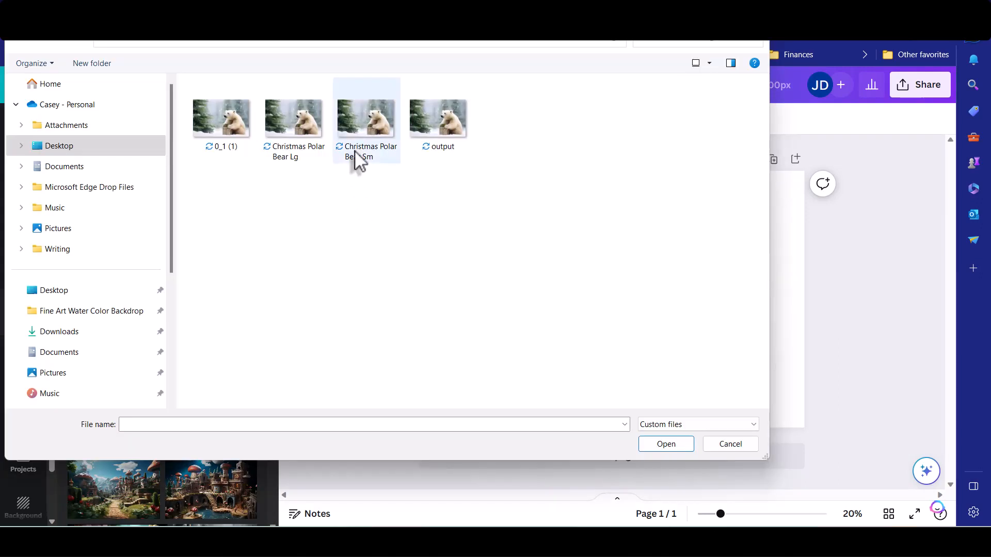
double_click(355, 151)
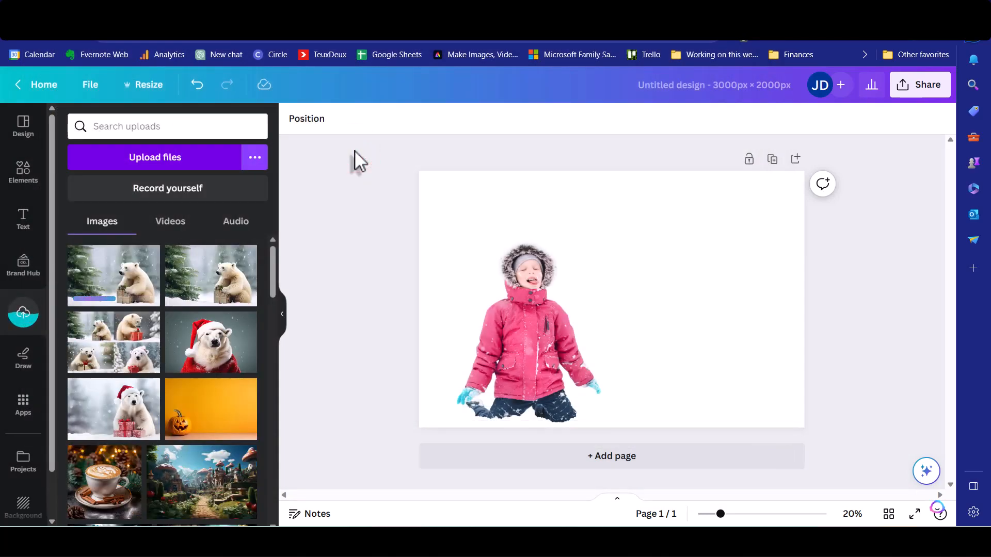
Move the older polar bear upload to the trash and place the new polar bear image across the whole page
left_click(246, 256)
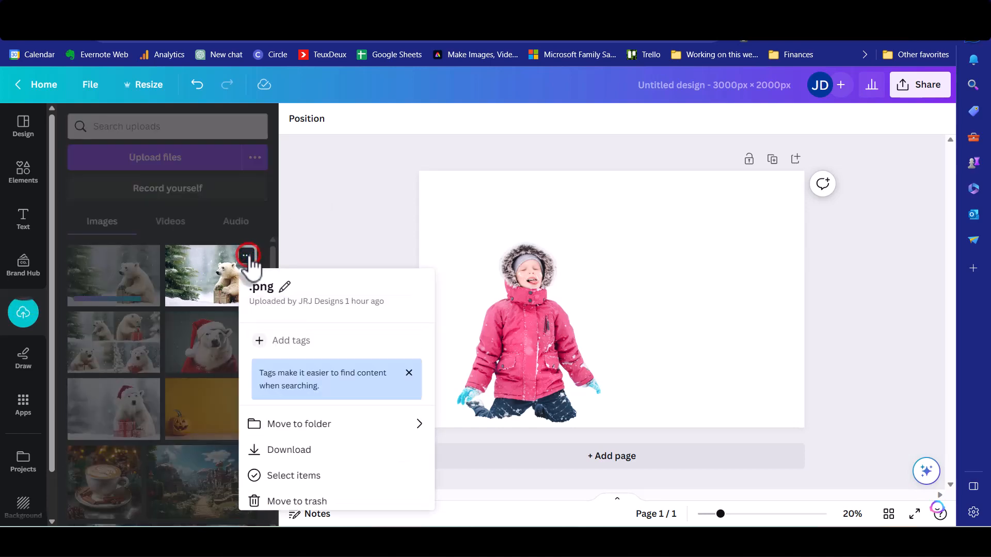
left_click(304, 501)
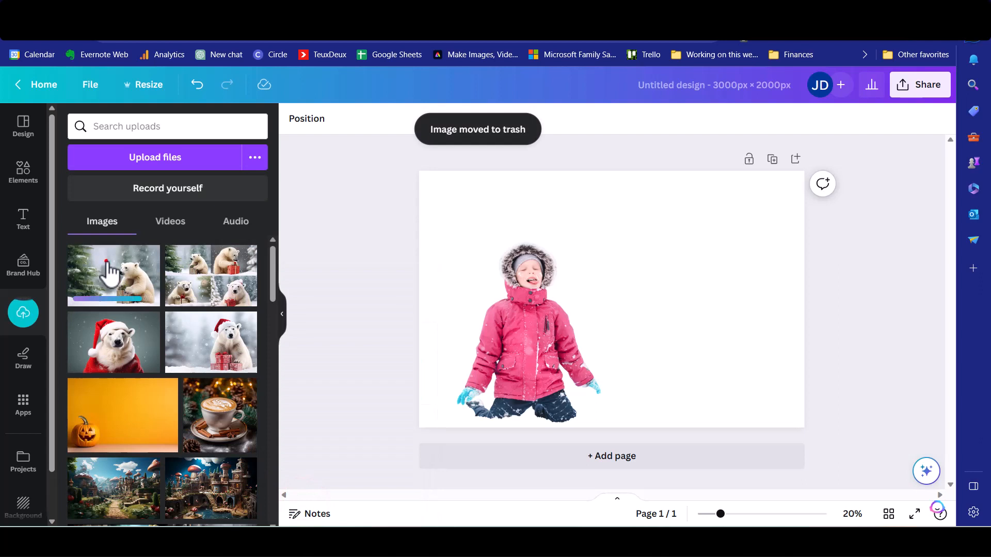
left_click(108, 272)
left_click_drag(656, 275, 611, 243)
left_click_drag(705, 364, 804, 427)
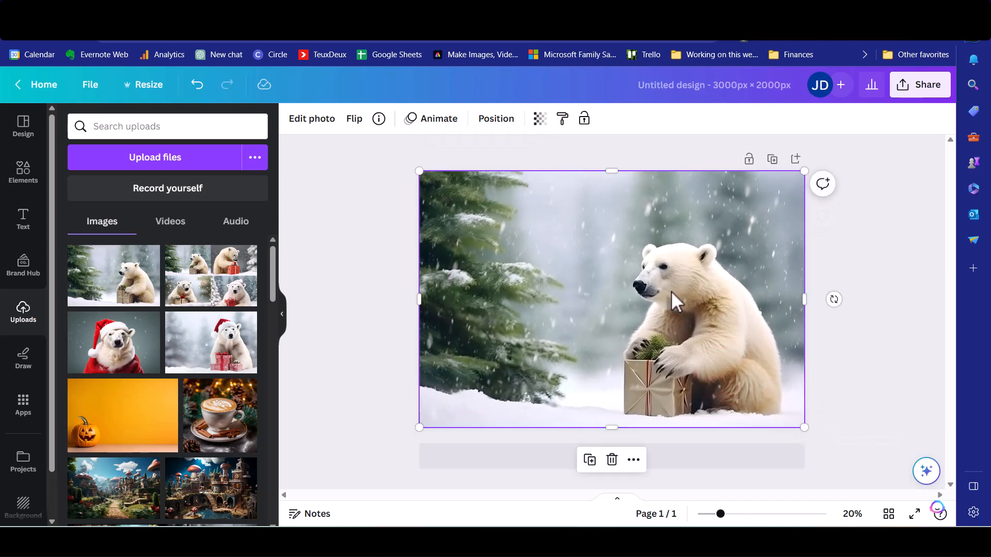
Send the polar bear image to the back, behind the child in the pink coat
left_click(491, 120)
left_click(214, 178)
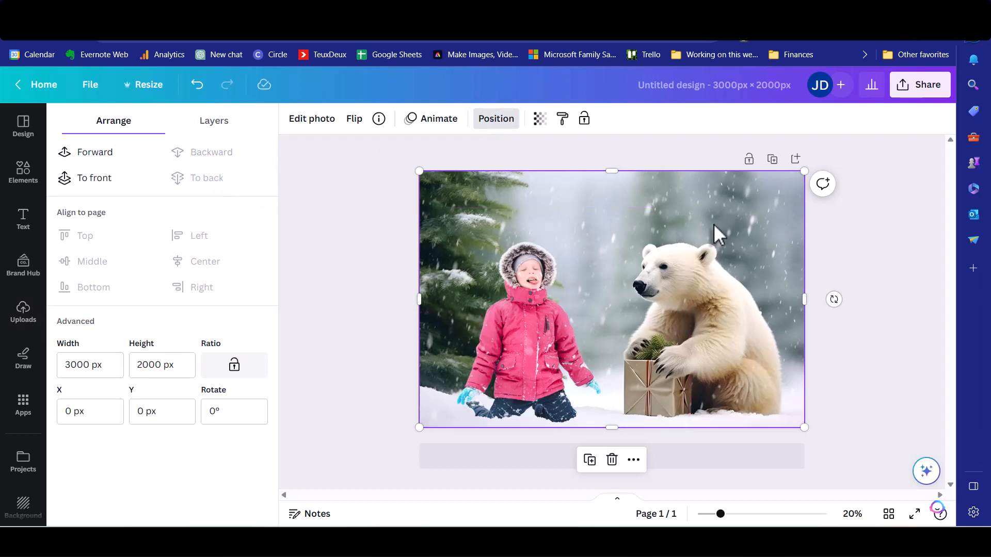
left_click(880, 280)
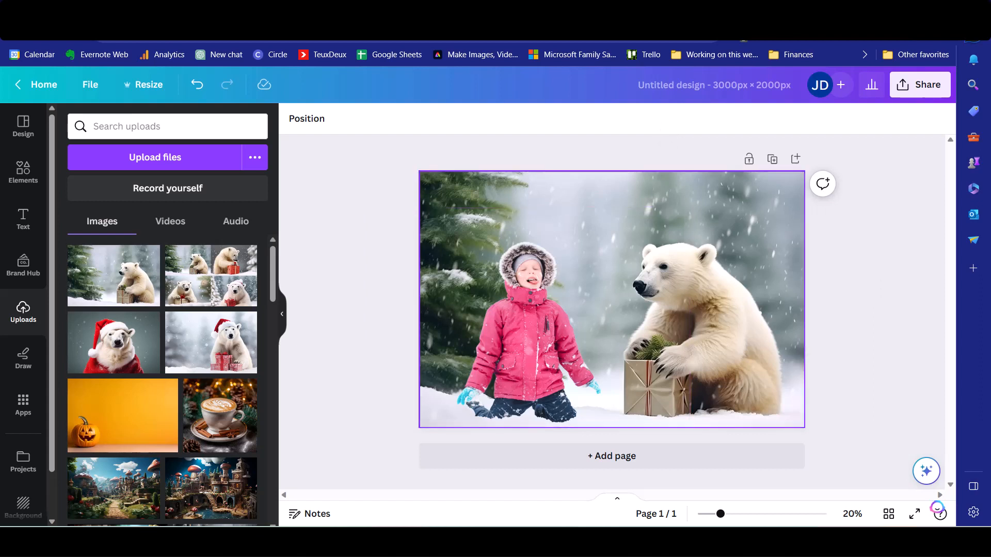
Duplicate page 1 and delete the child photo from the copy on page 2
left_click(774, 163)
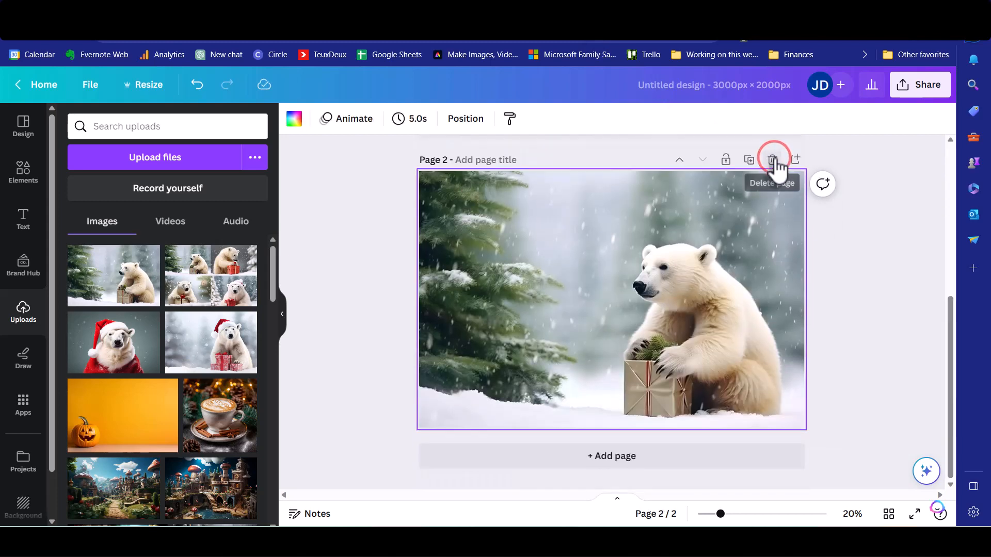
left_click(541, 346)
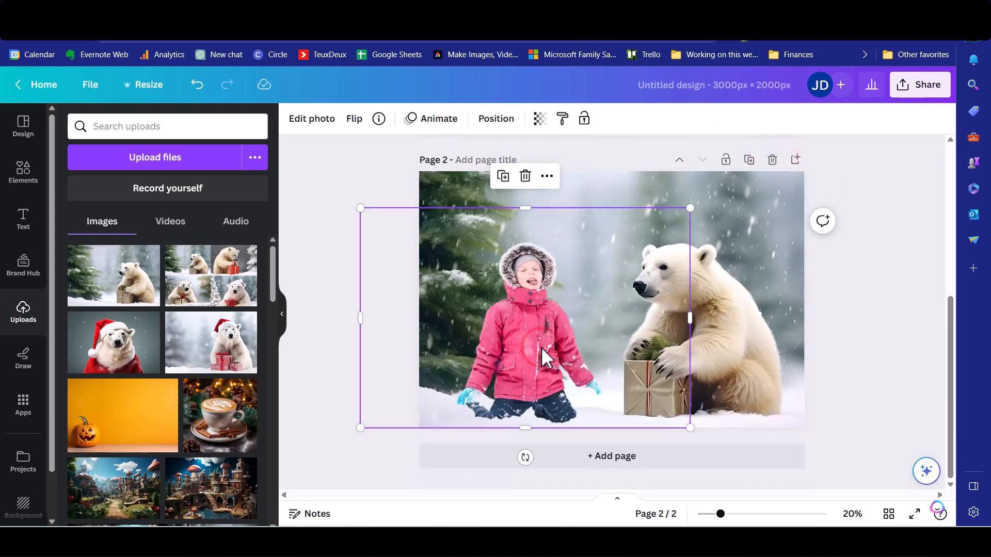
key("Delete")
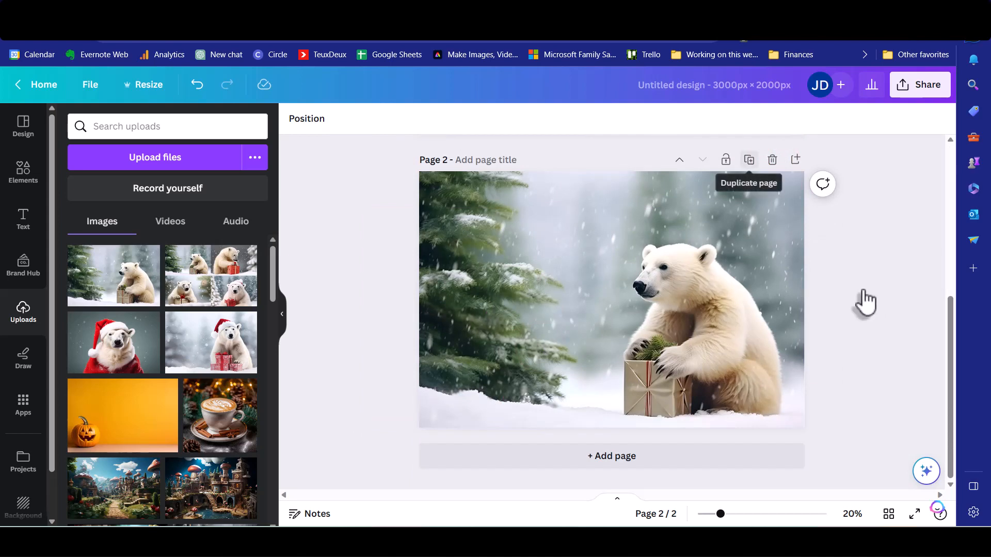
Duplicate page 2 to make a third page with only the polar bear background
left_click(749, 160)
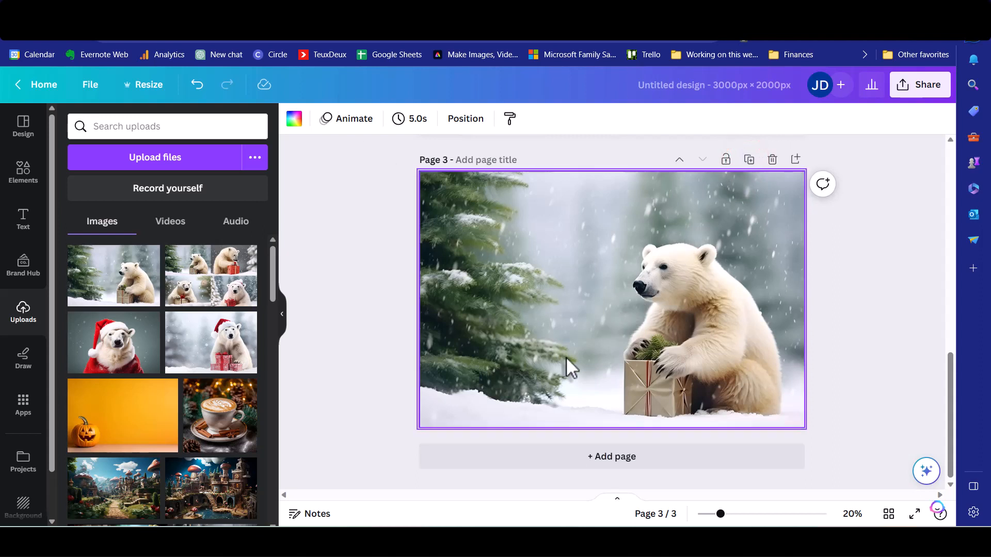
scroll(566, 358, "up", 4)
scroll(566, 357, "up", 7)
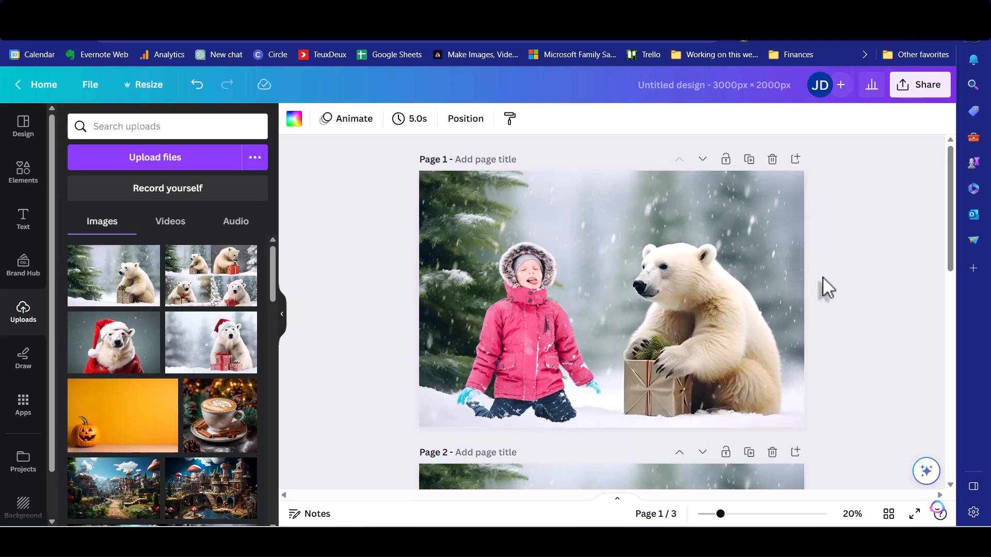
Add a heading reading "LensLushBackdrops" on page 3, enlarge it to size 143 and move it near the middle of the page
scroll(822, 277, "down", 10)
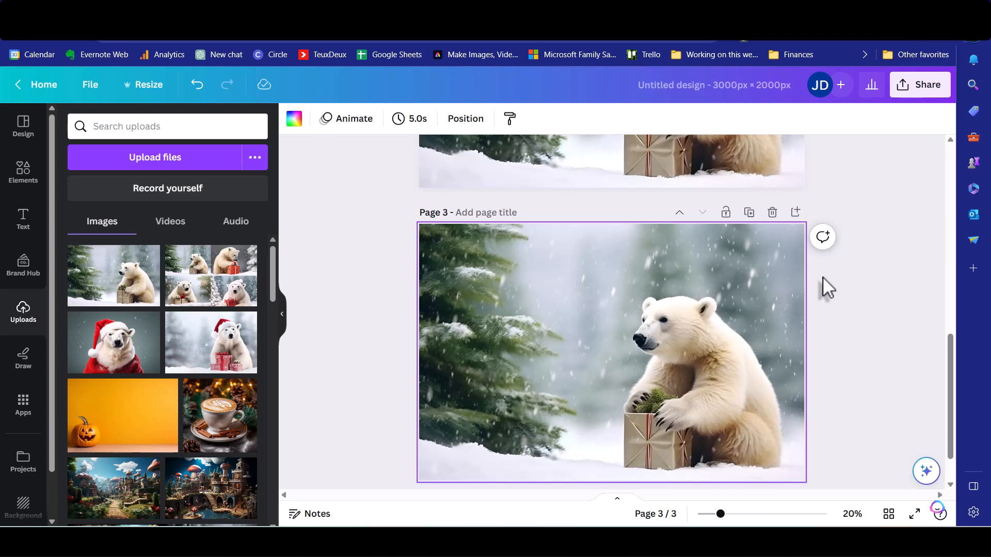
left_click(25, 219)
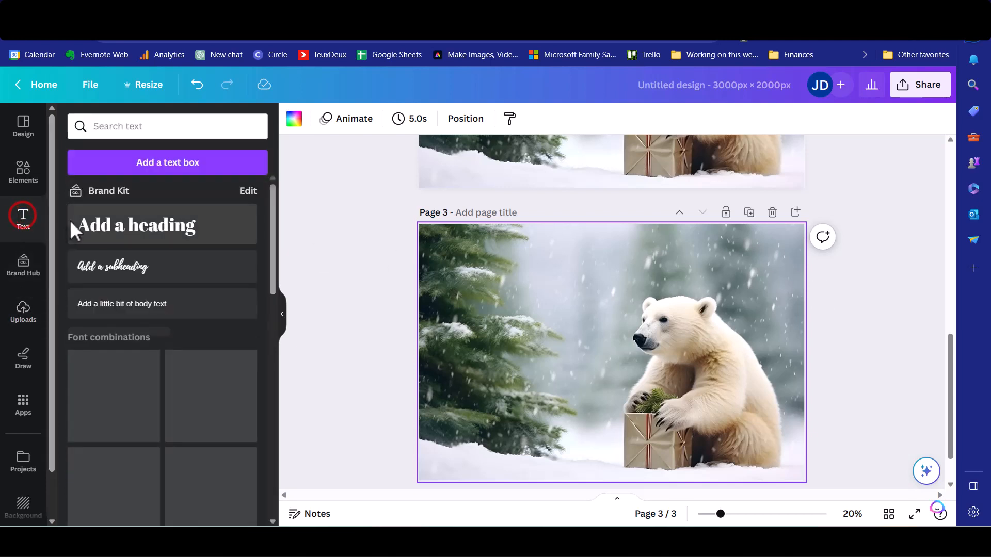
left_click(147, 230)
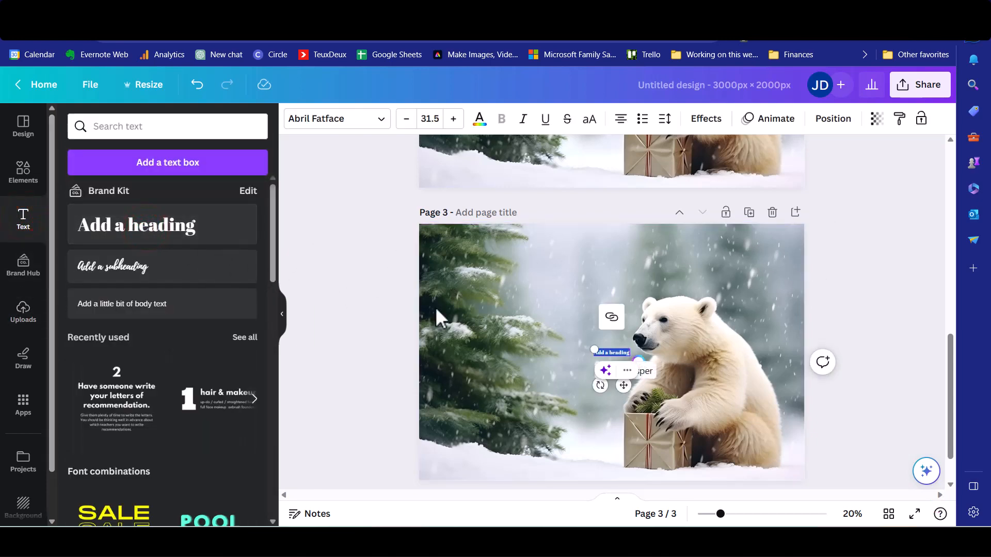
left_click_drag(594, 350, 475, 274)
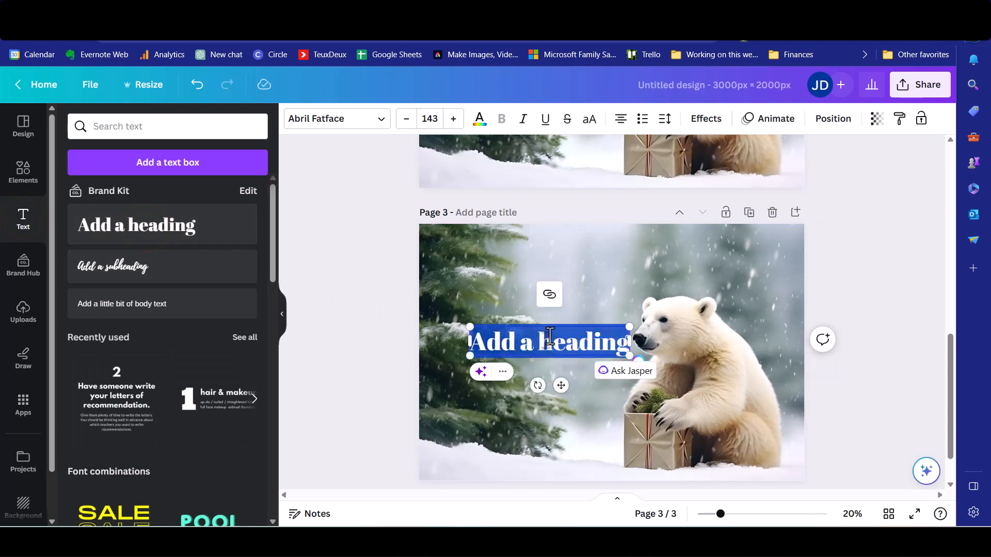
type("Len")
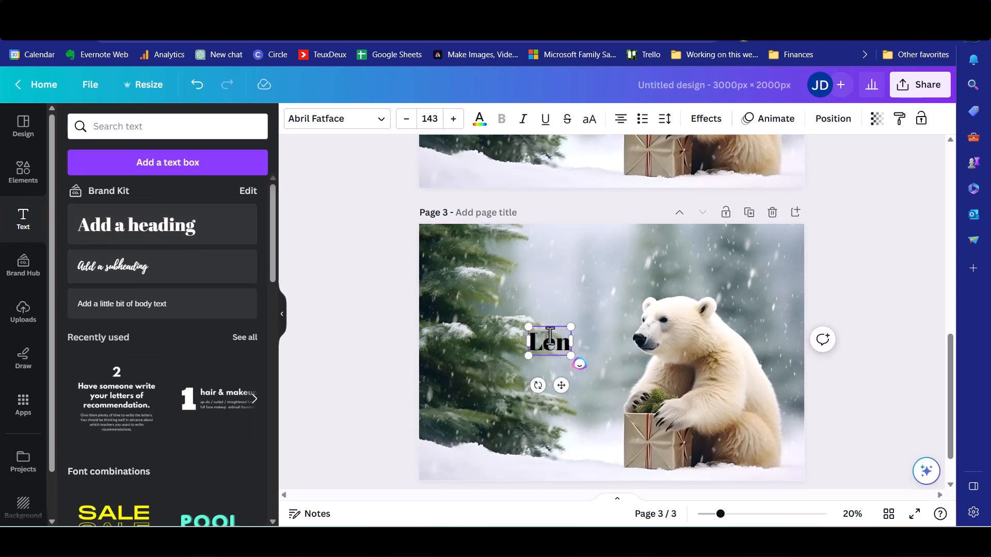
type("sLush")
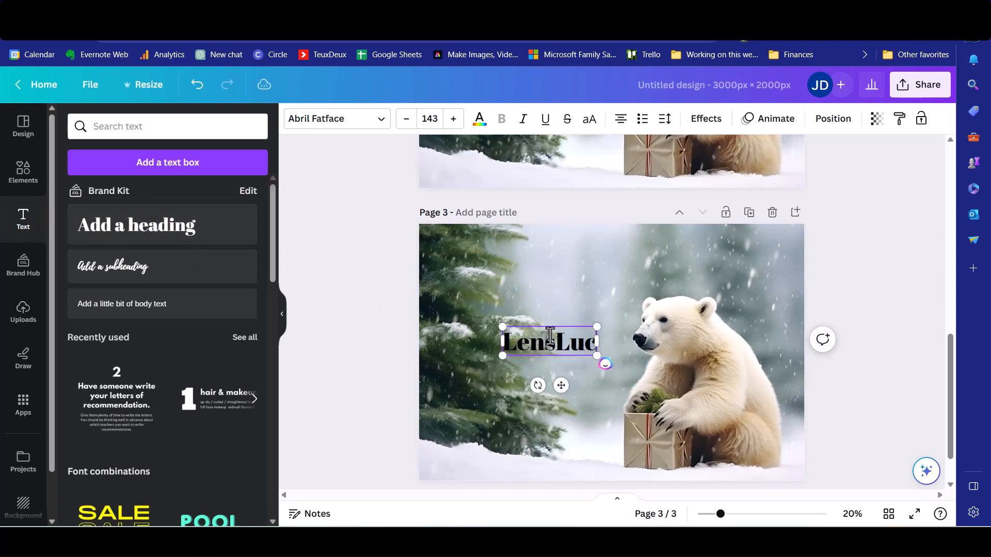
type("Backdrops")
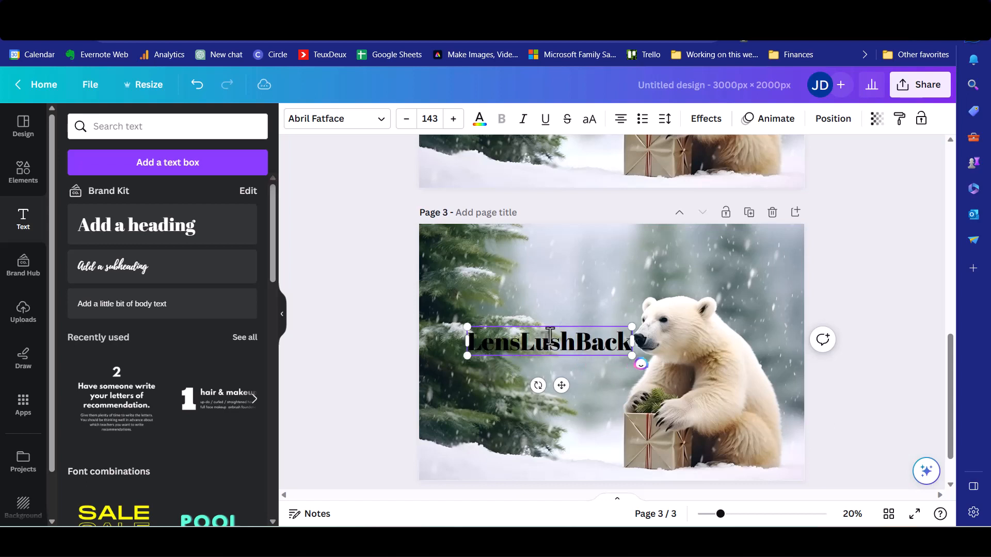
left_click(848, 303)
left_click(537, 342)
left_click_drag(537, 342, 591, 371)
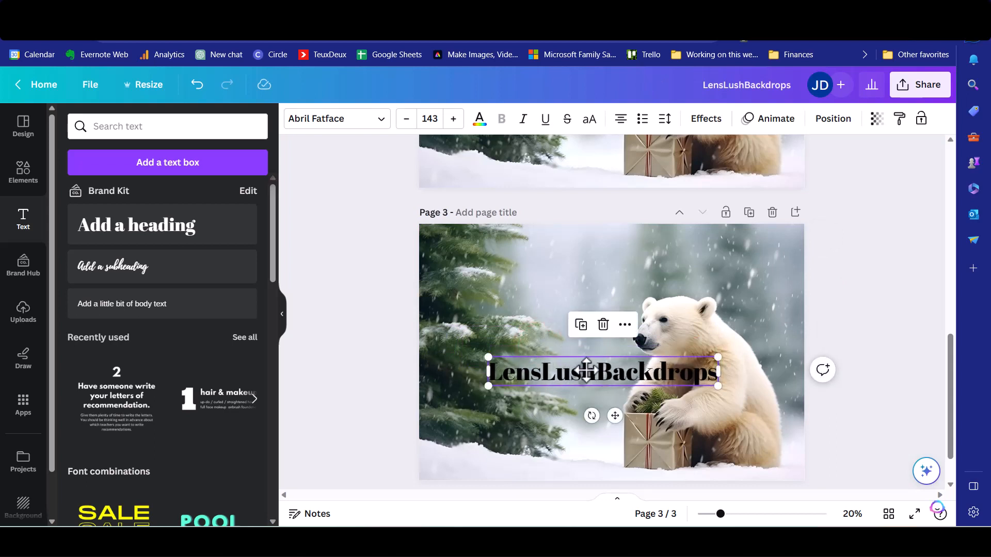
Change the heading's font to Julius Sans One and center it horizontally on page 3
left_click(381, 119)
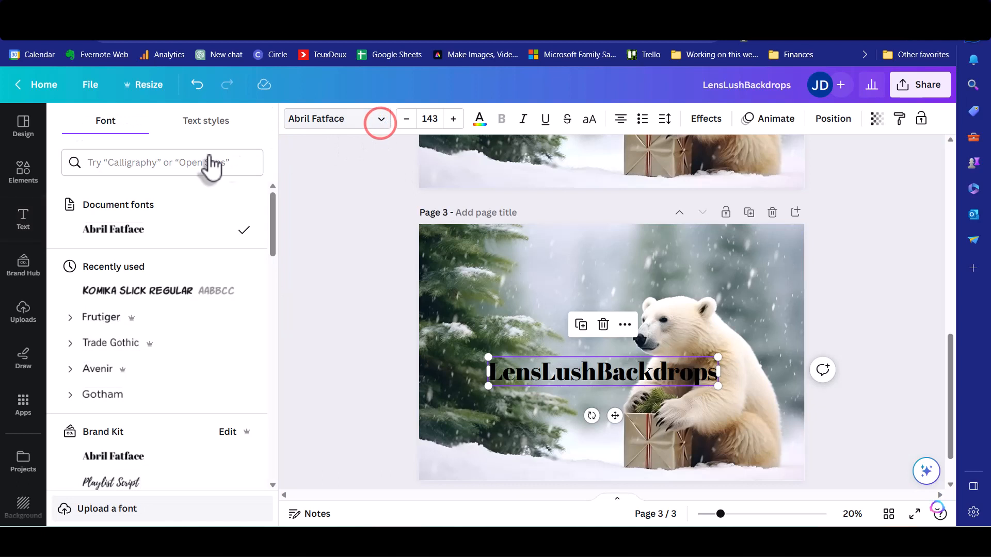
left_click(154, 165)
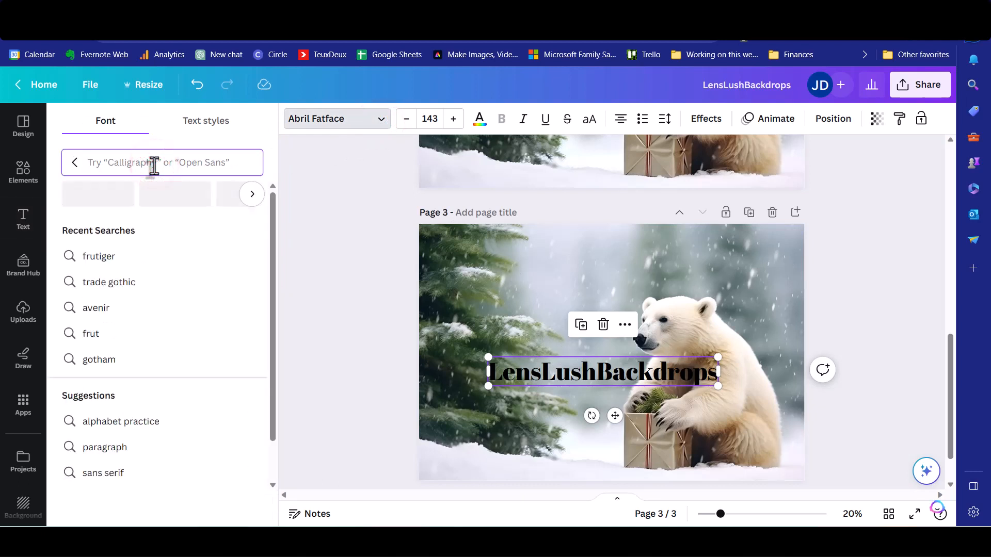
type("julius")
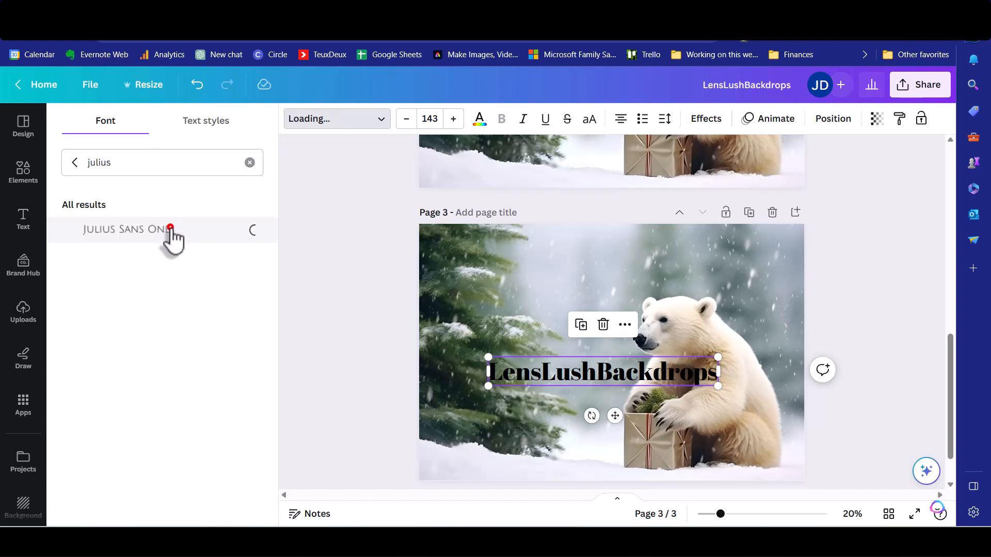
left_click(171, 229)
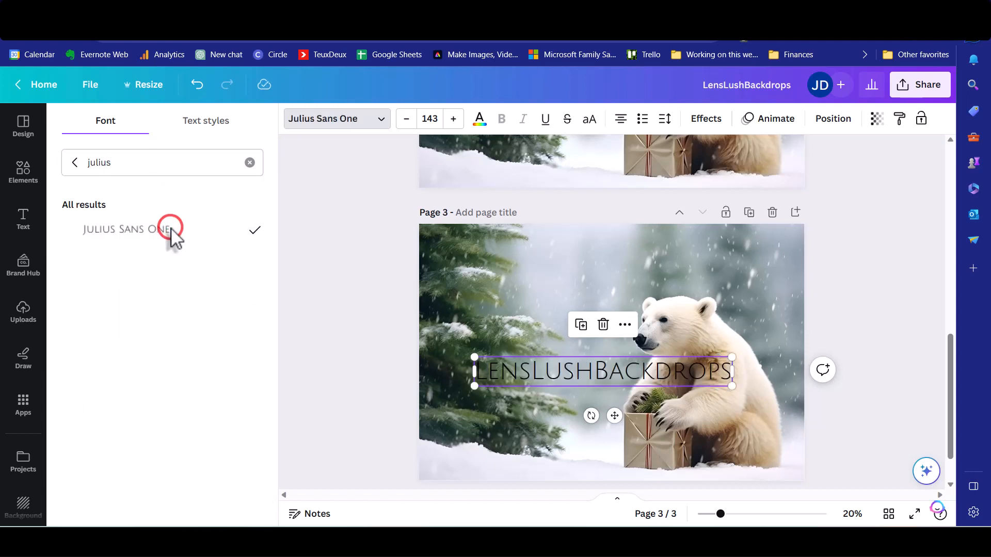
left_click(909, 306)
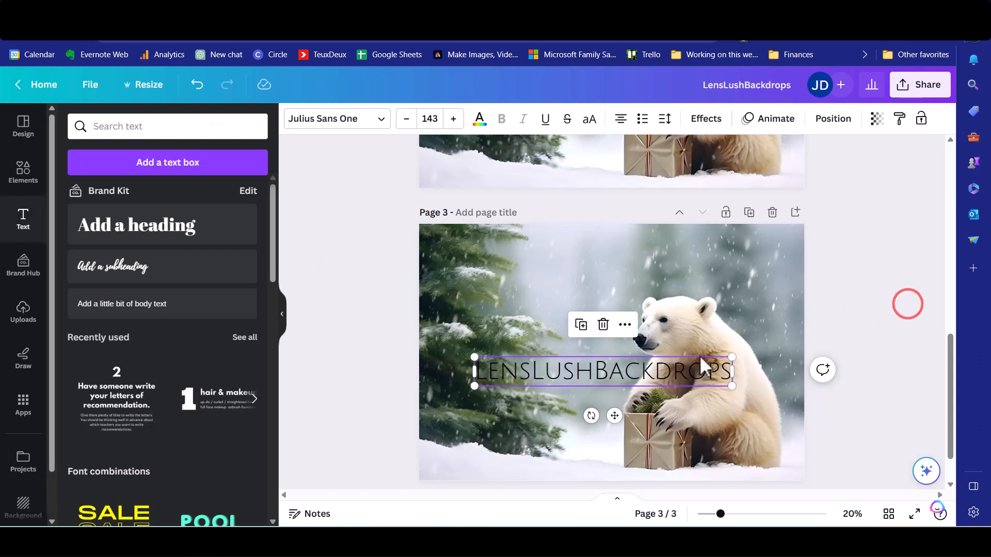
mouse_move(636, 370)
left_mouse_down()
mouse_move(629, 264)
mouse_move(653, 365)
mouse_move(642, 370)
left_mouse_up()
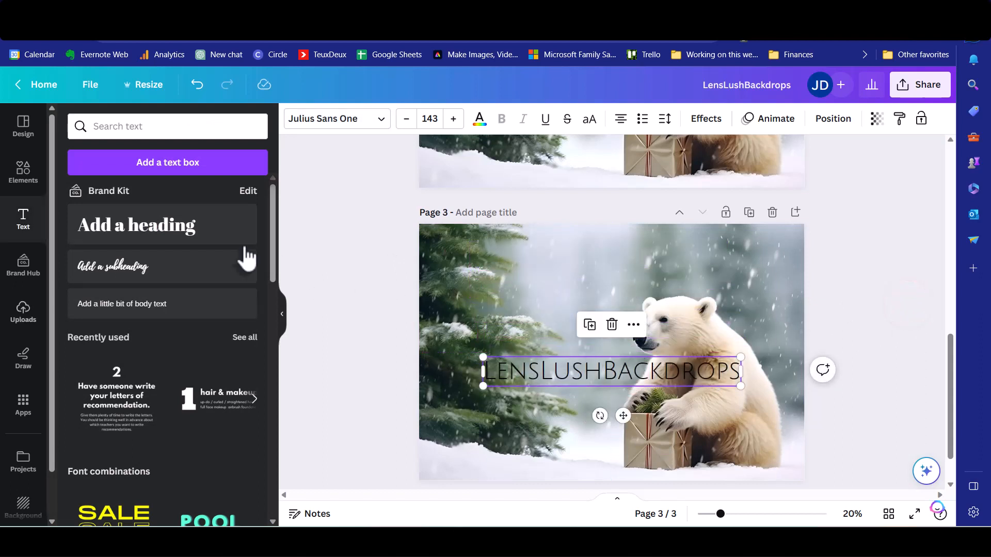
Search the elements for "rec" and add a rectangle shape to page 3
left_click(19, 178)
left_click(76, 126)
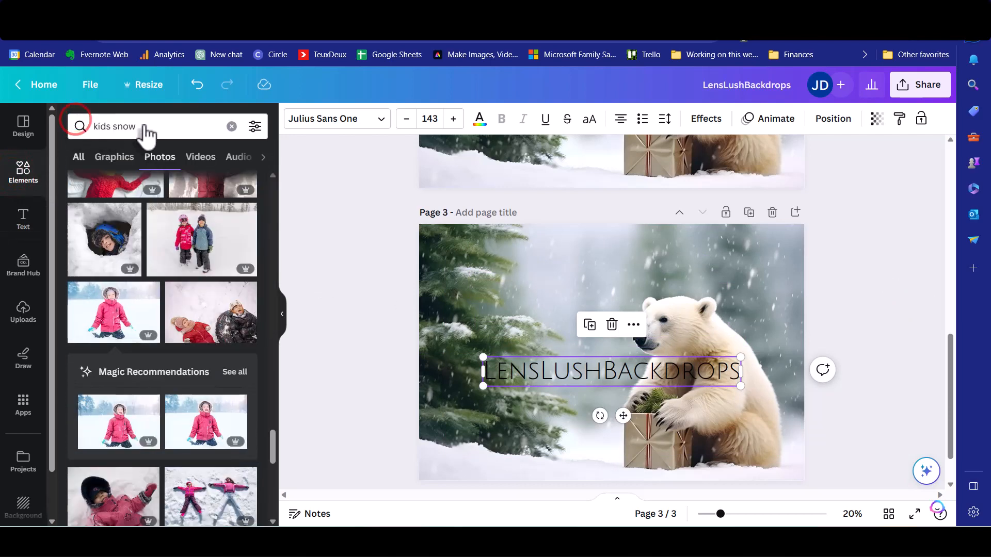
left_click(111, 126)
triple_click(141, 126)
type("rec")
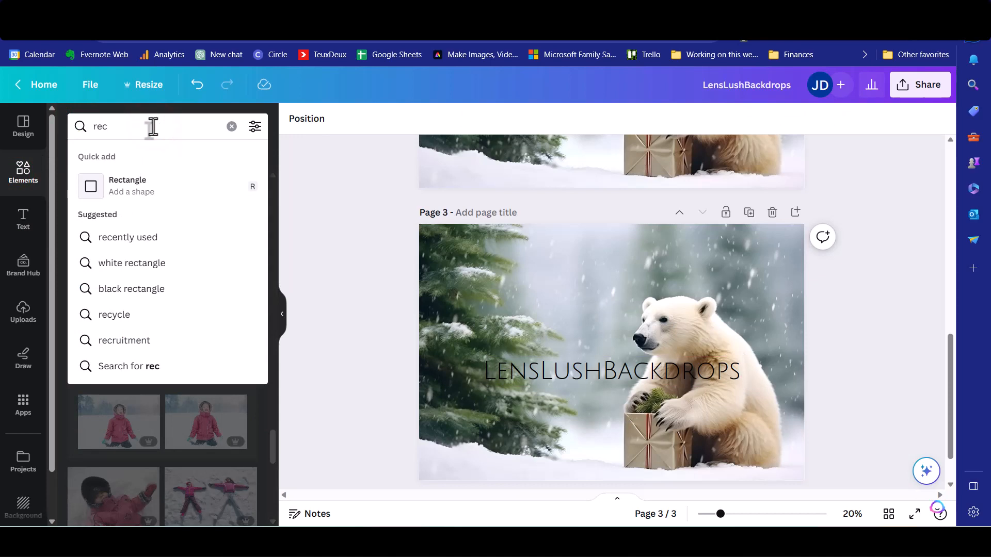
left_click(139, 195)
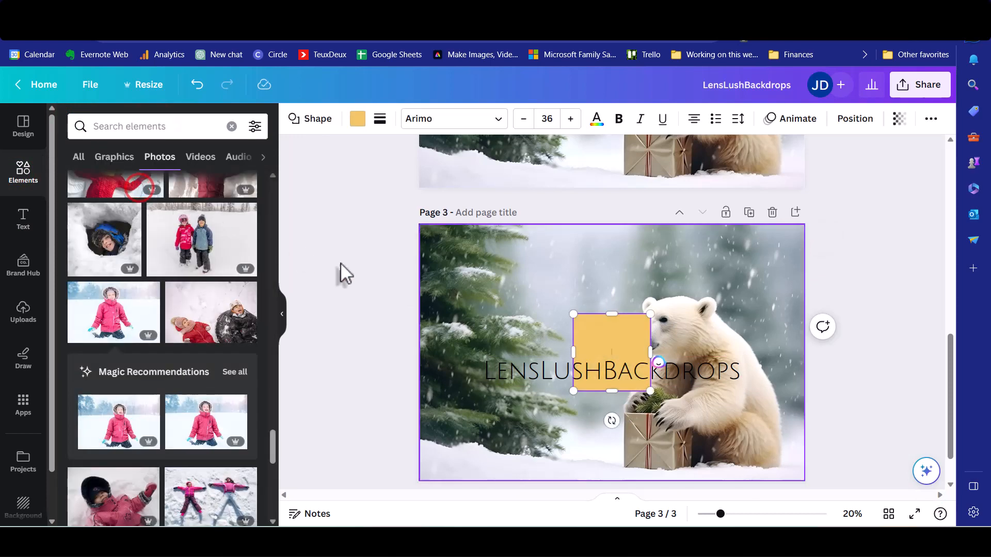
Change the rectangle to a rounded-corner shape and widen it on both sides to slightly beyond the LensLushBackdrops heading
left_click(311, 120)
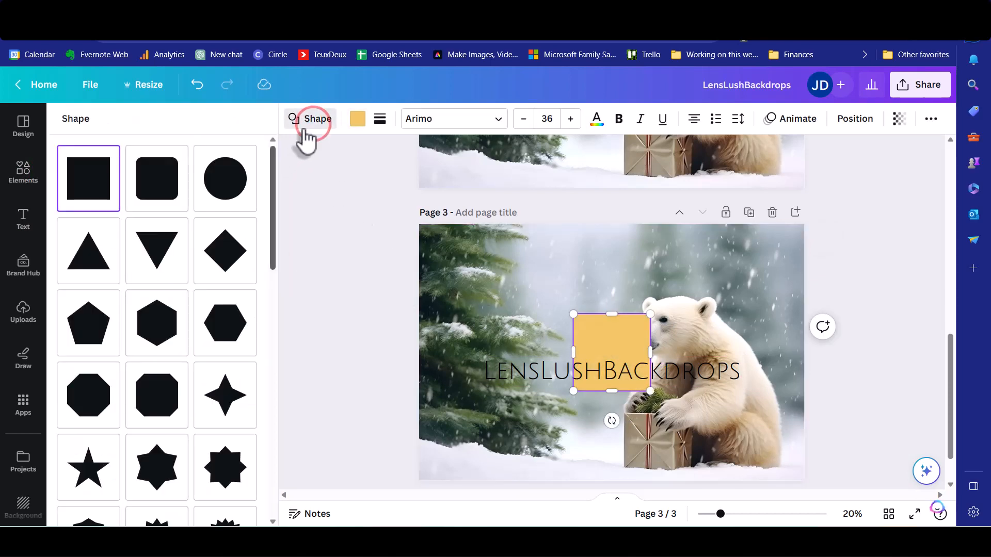
left_click(155, 195)
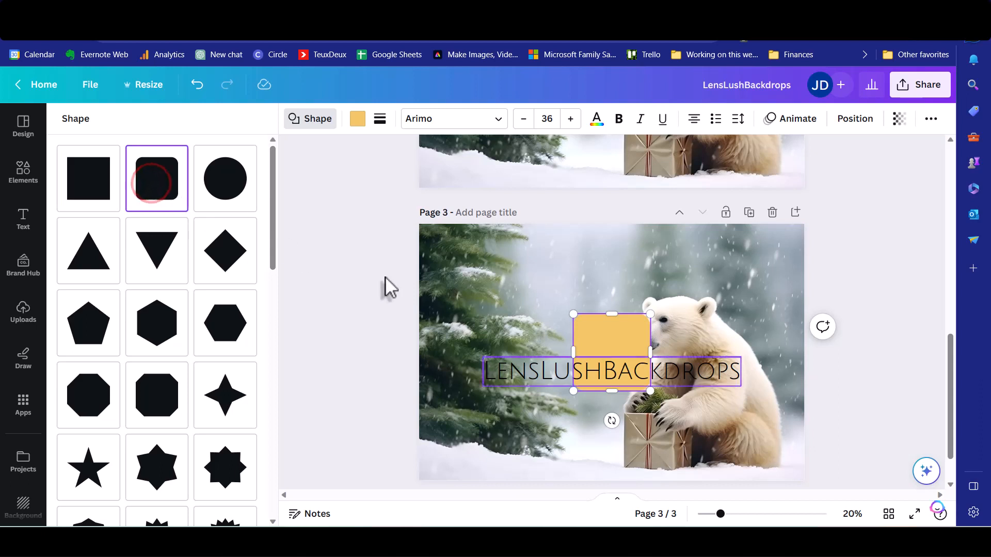
left_click_drag(574, 352, 483, 354)
left_click_drag(650, 353, 747, 345)
left_click_drag(483, 353, 480, 351)
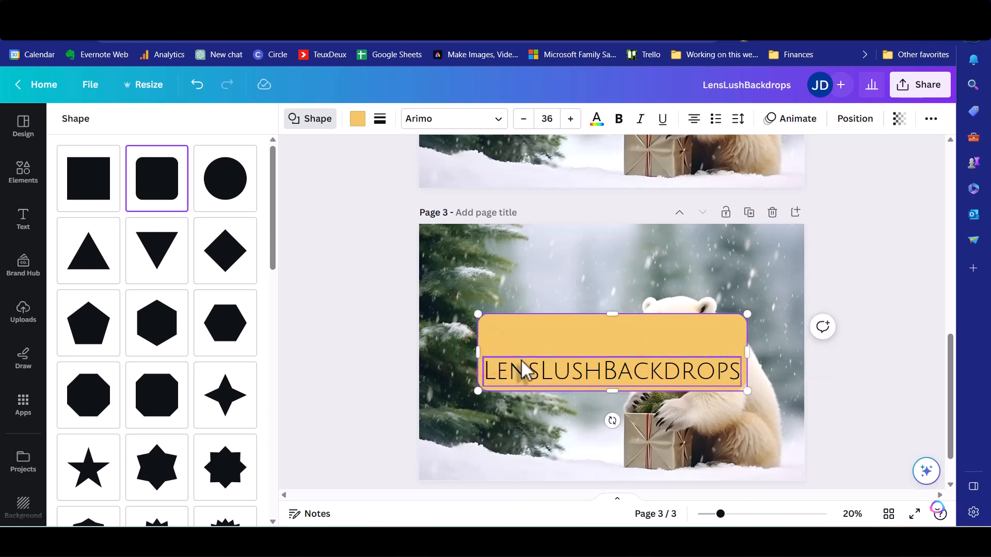
Center the LensLushBackdrops heading within the rounded rectangle on page 3 and recolor its text white
left_click(593, 372)
left_click_drag(593, 371, 598, 352)
left_click(479, 119)
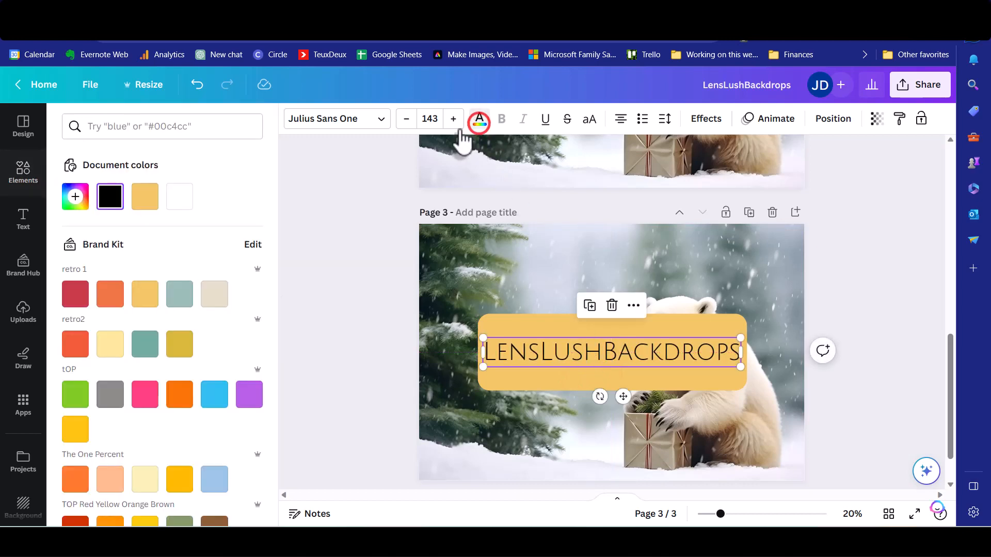
left_click(181, 201)
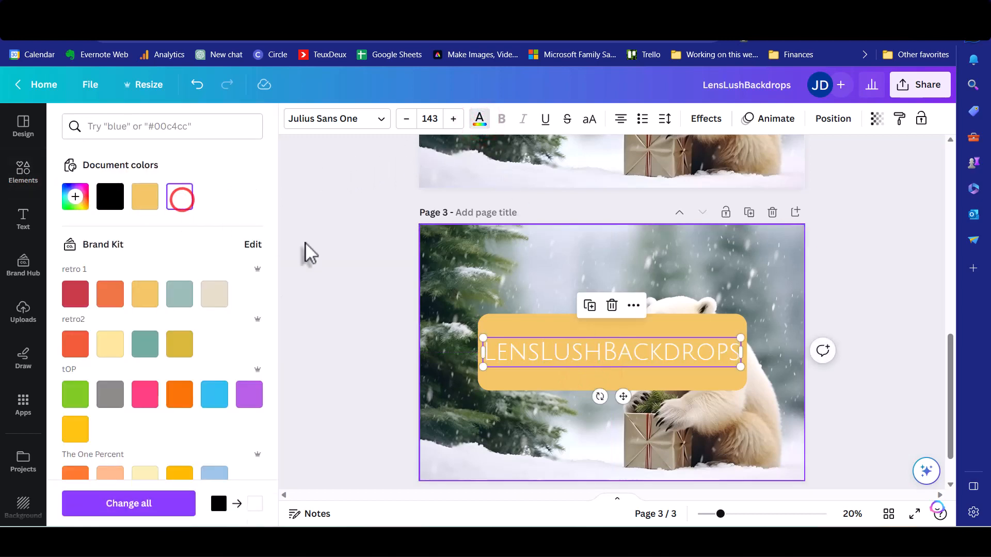
Recolor the rounded rectangle behind the heading with the olive green from the photo colors
left_click(555, 328)
left_click(357, 119)
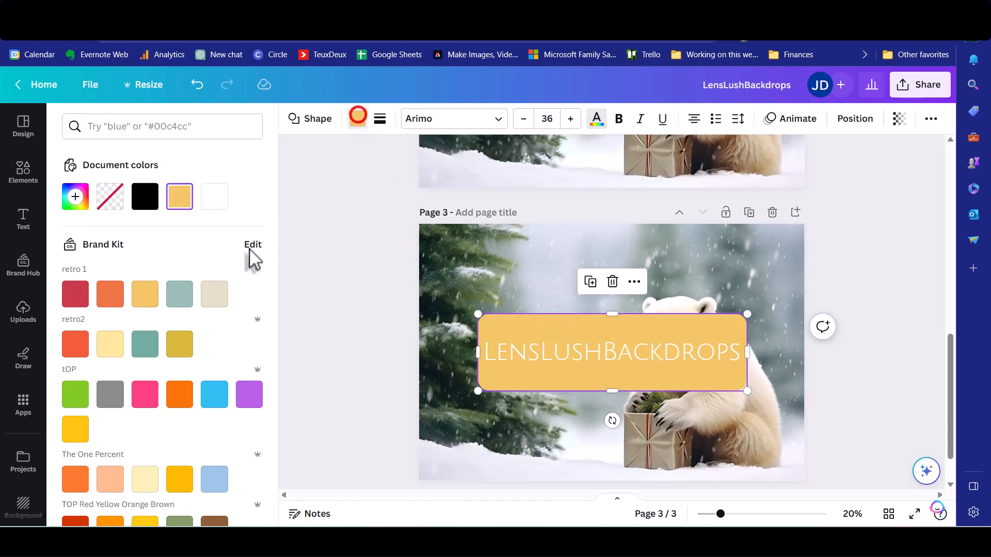
scroll(247, 263, "down", 10)
left_click(114, 284)
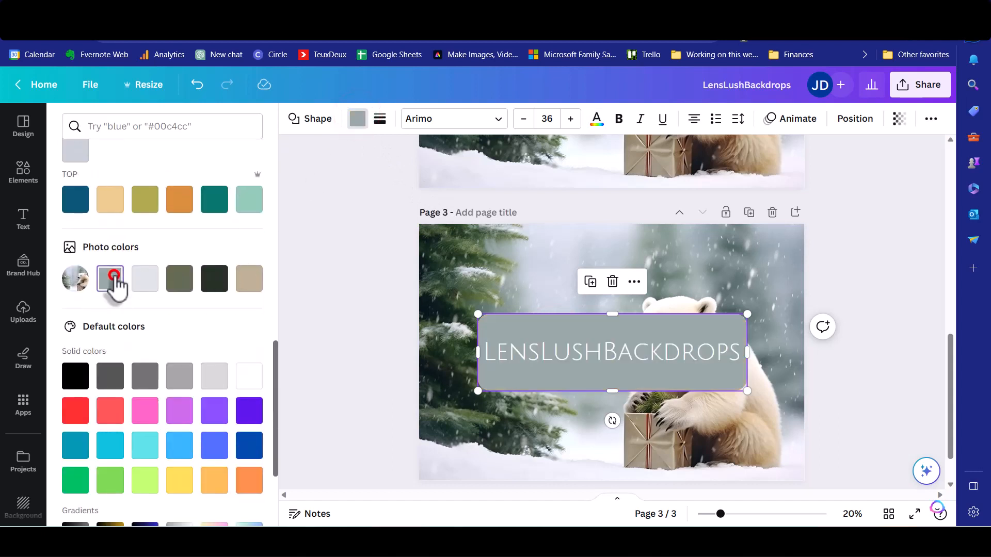
left_click(144, 281)
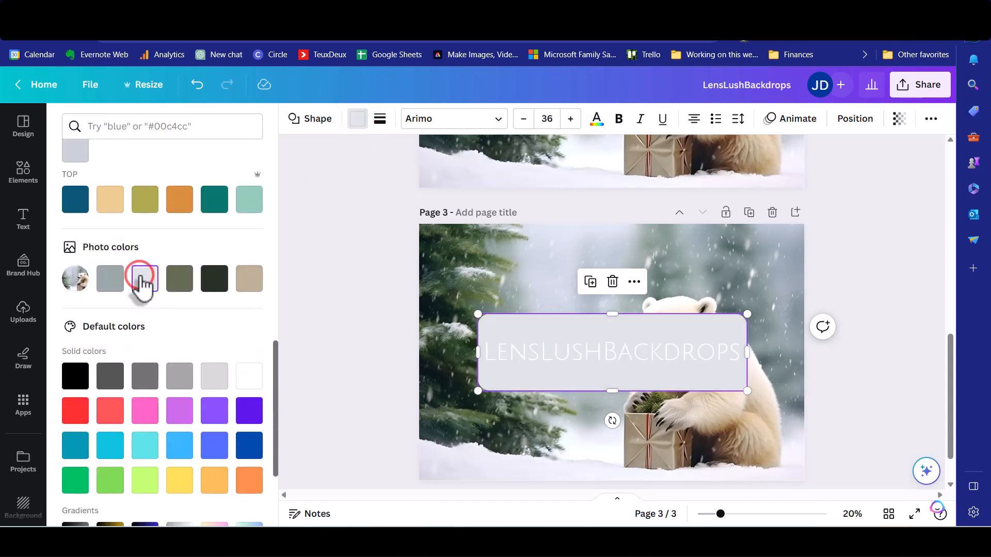
left_click(179, 281)
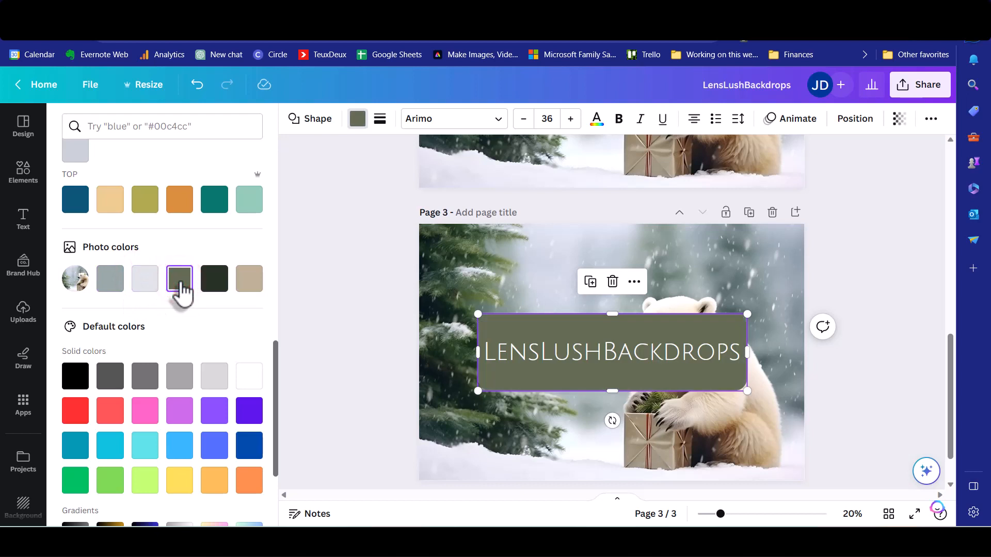
Reduce the rectangle's height from its upper and lower edges until it fits closely around the heading
left_click_drag(612, 314, 613, 333)
left_click_drag(611, 393, 611, 371)
left_click_drag(612, 333, 612, 331)
left_click(614, 350)
left_click(638, 335)
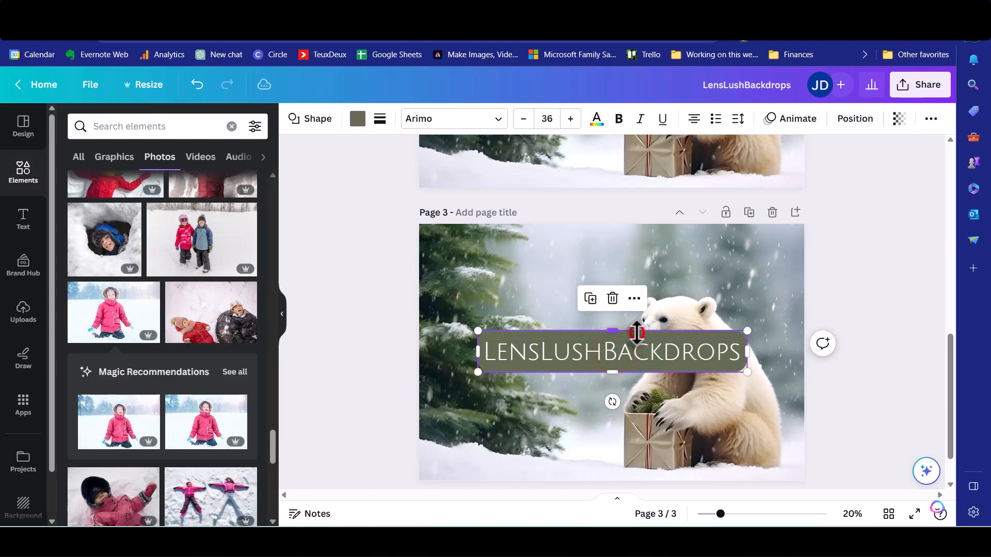
Set the rounded rectangle's transparency to 70 on page 3
left_click(898, 118)
left_click_drag(898, 170, 862, 181)
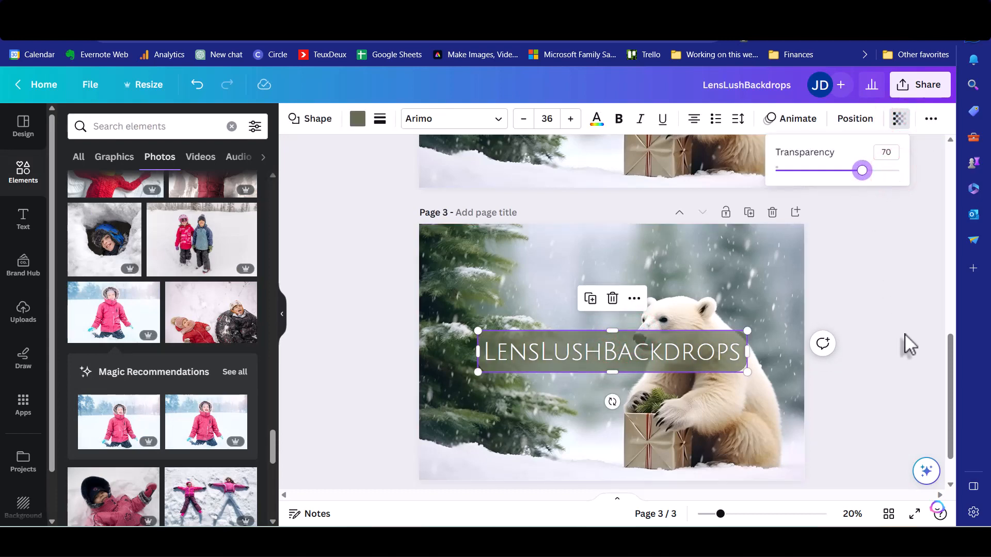
left_click(909, 376)
left_click(909, 377)
Move the heading and its rectangle together to slightly below the vertical middle of page 3, across the bear's arms
left_click(719, 357)
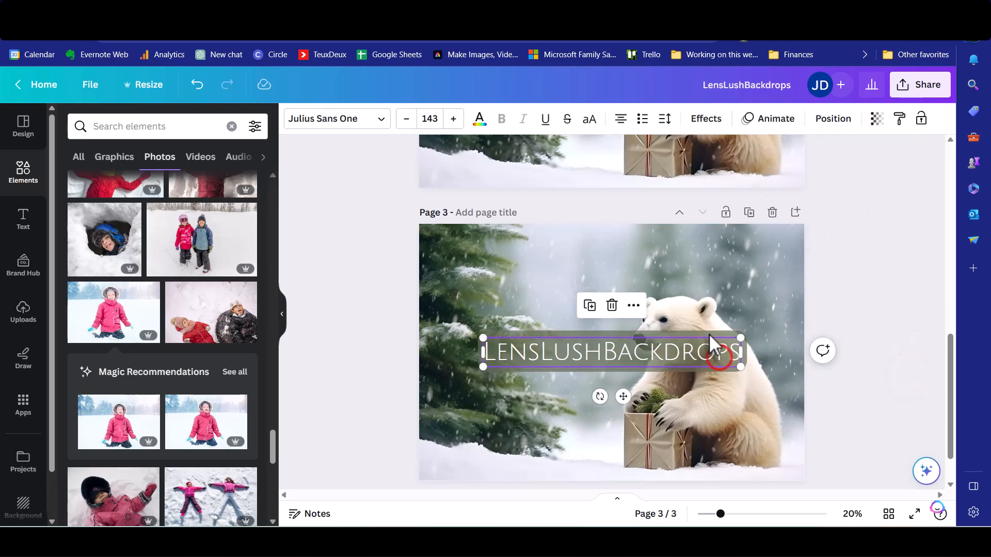
left_click_drag(689, 361, 683, 258)
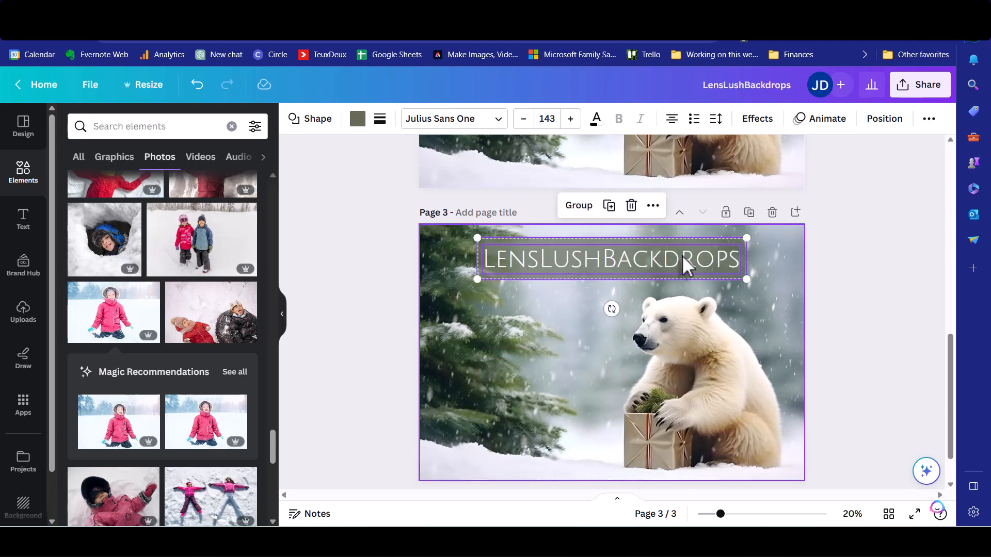
left_click_drag(651, 264, 647, 375)
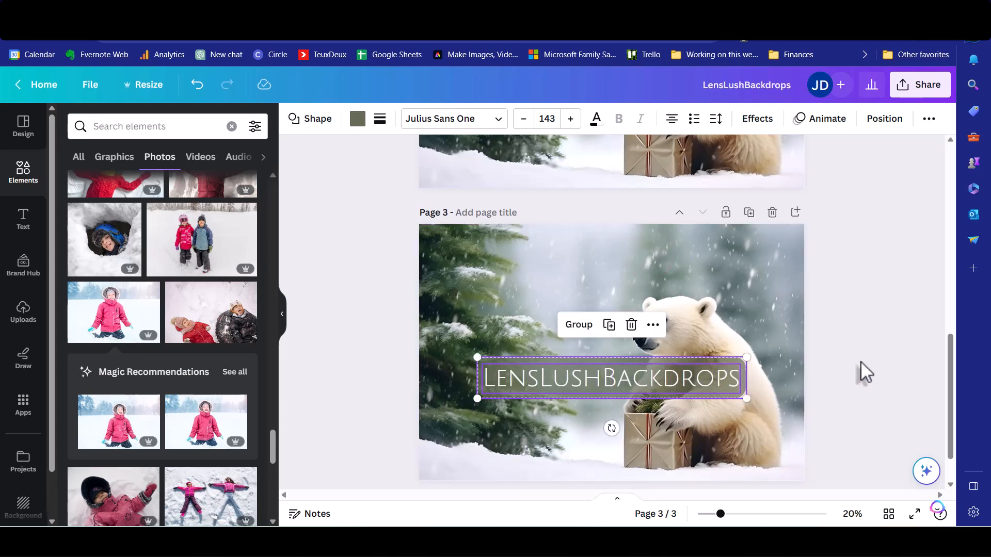
left_click(860, 362)
Search the graphics for "grid", add the fine white square grid to page 2, and enlarge it to full page height from the left edge
scroll(865, 360, "up", 5)
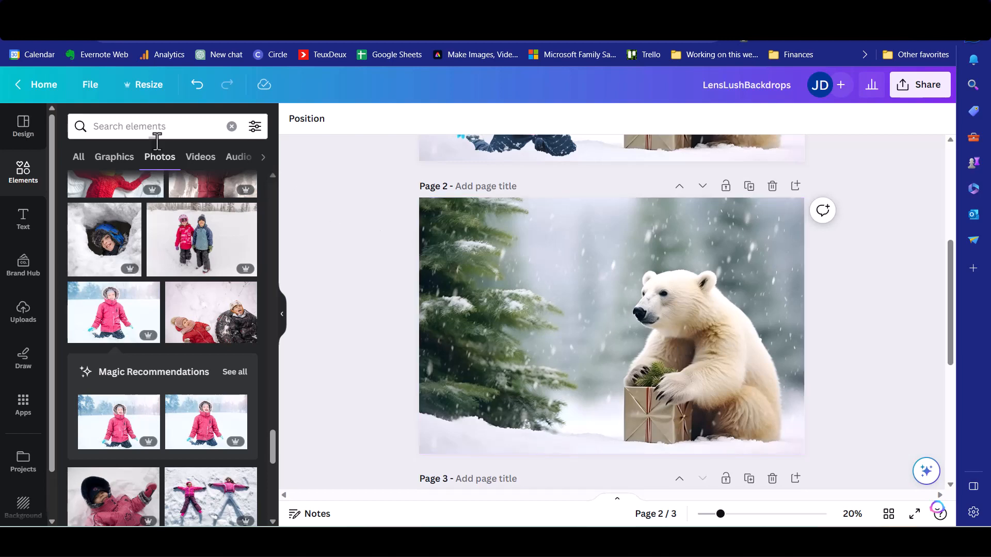
left_click(124, 127)
type("grid")
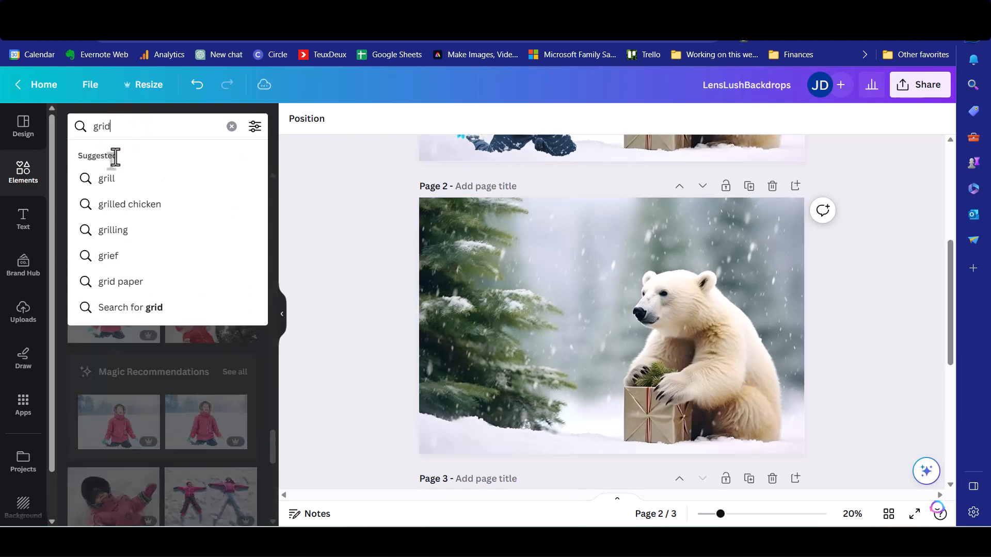
left_click(118, 173)
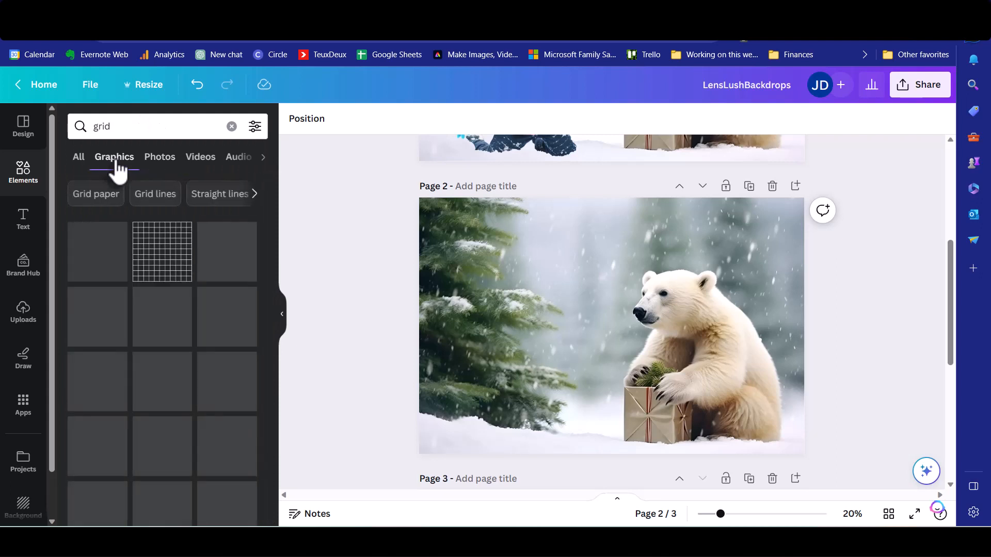
left_click(158, 271)
left_click_drag(631, 321, 491, 243)
left_click_drag(522, 301, 664, 466)
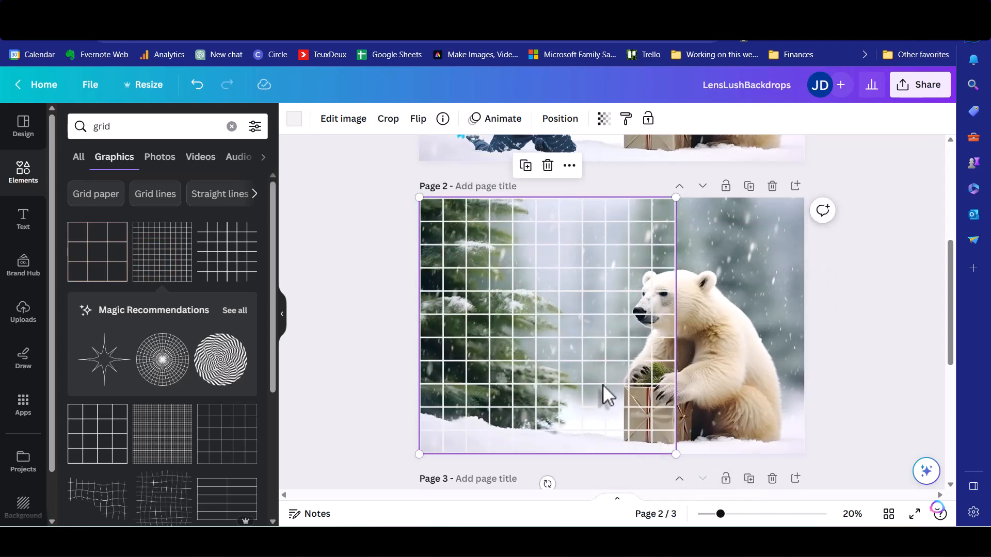
Duplicate the grid on page 2 and align the copy beside the original to cover the rest of the page
key("ctrl+d")
left_click_drag(550, 358, 808, 357)
left_click(664, 242)
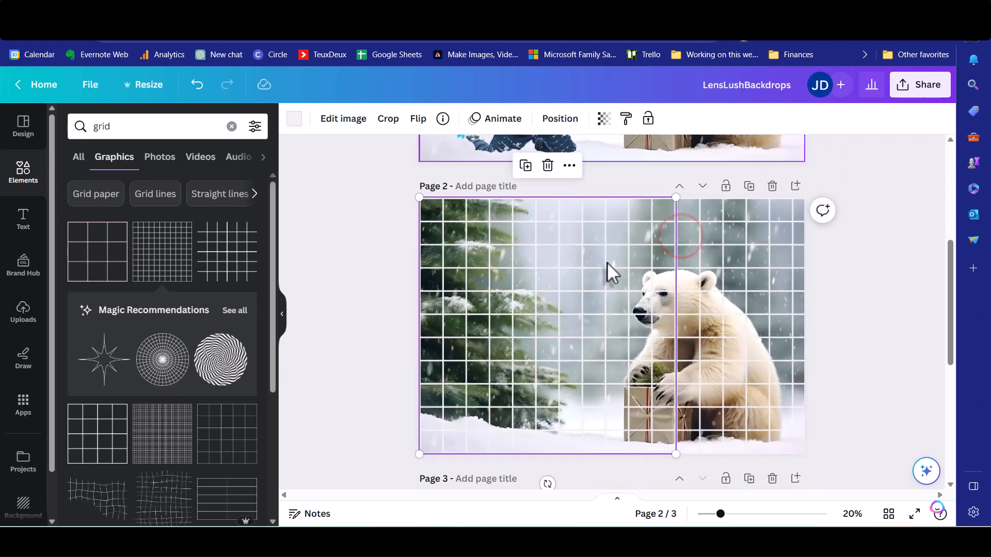
Lower the transparency of both grids on page 2 to 31
left_click(542, 283)
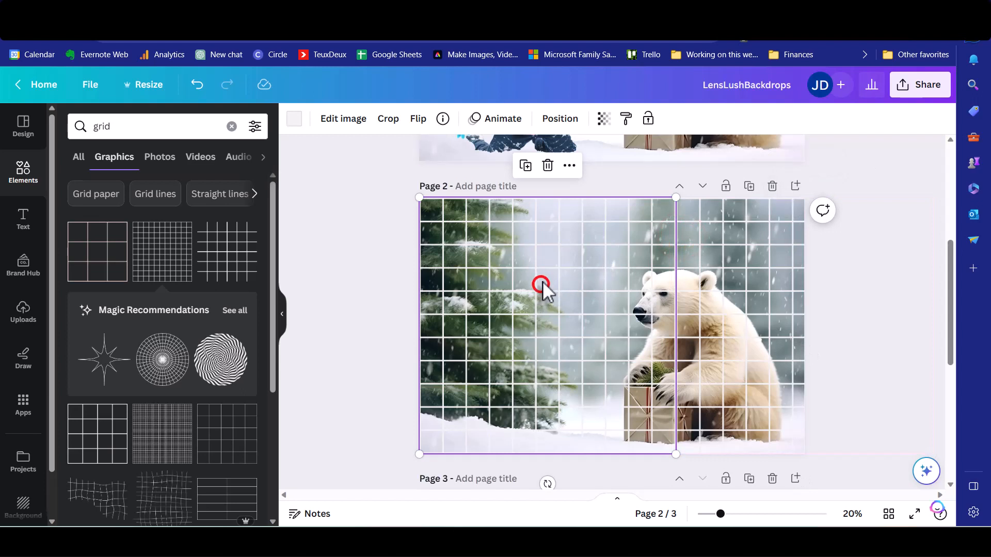
left_click(603, 121)
left_click_drag(604, 170, 539, 194)
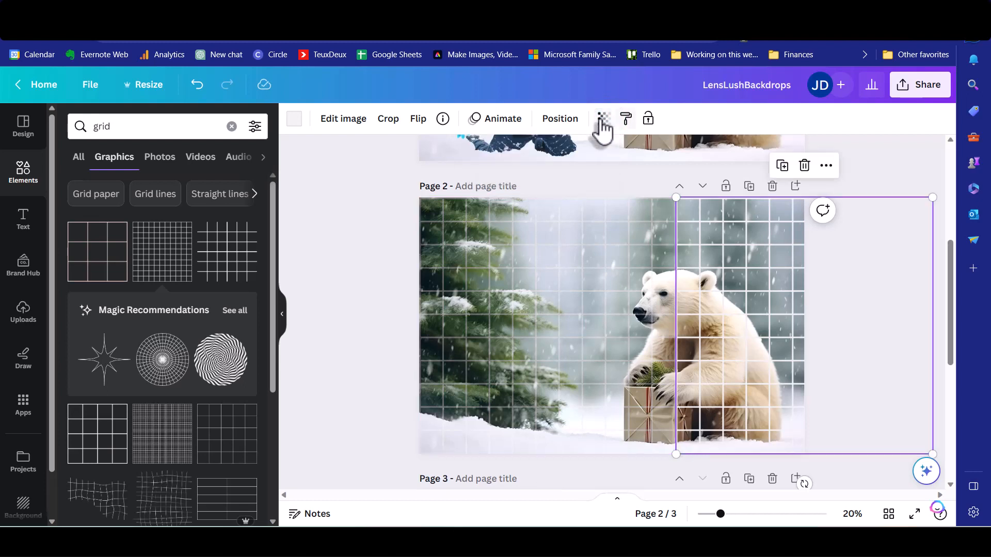
left_click(603, 120)
left_click_drag(603, 171, 518, 173)
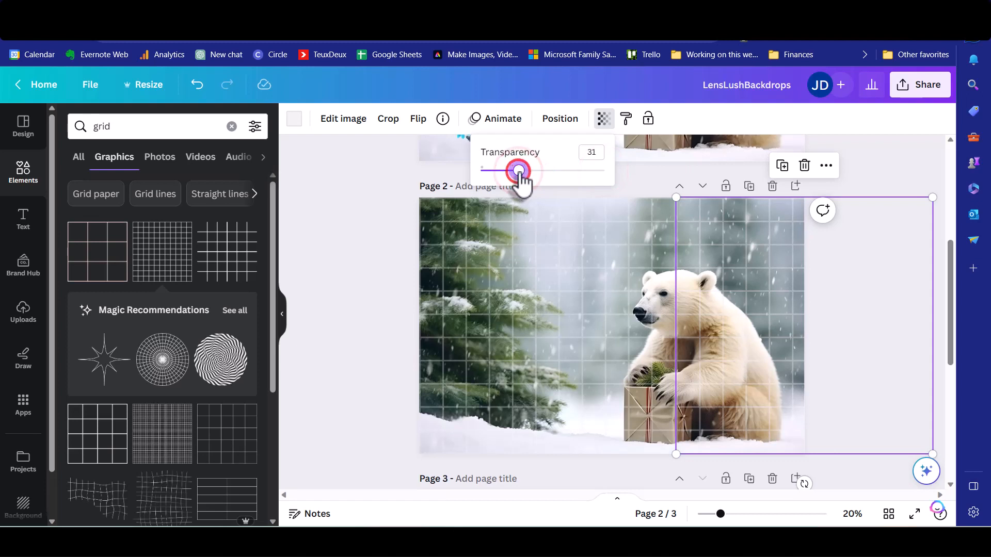
left_click(908, 174)
Set the transparency of the right-hand grid on page 2 to 25
left_click(742, 280)
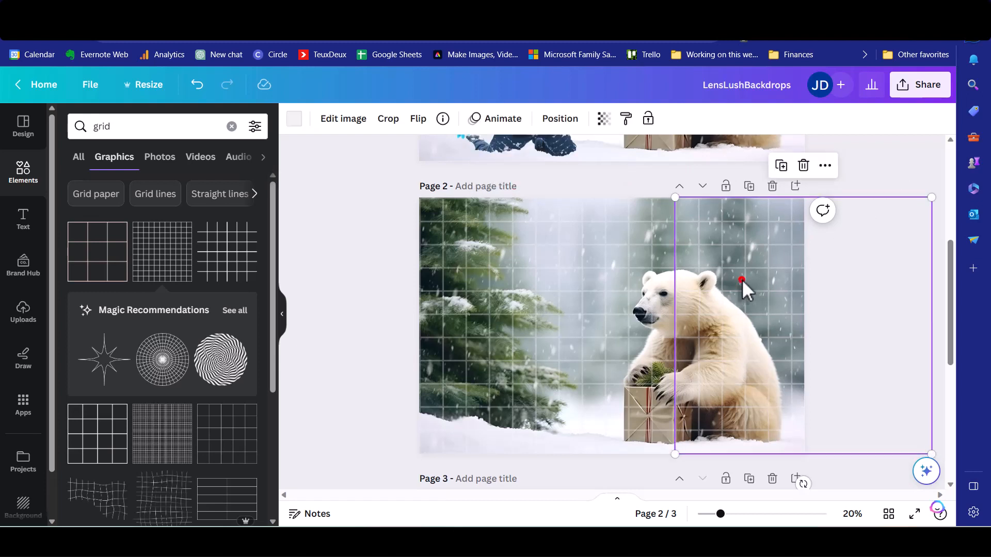
left_click(607, 120)
left_click(592, 151)
left_click(591, 152)
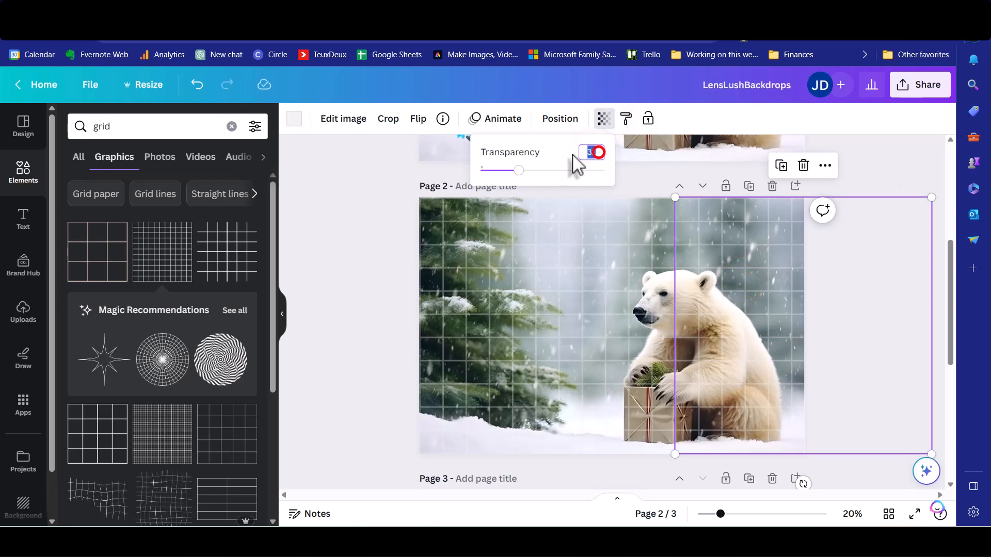
type("25")
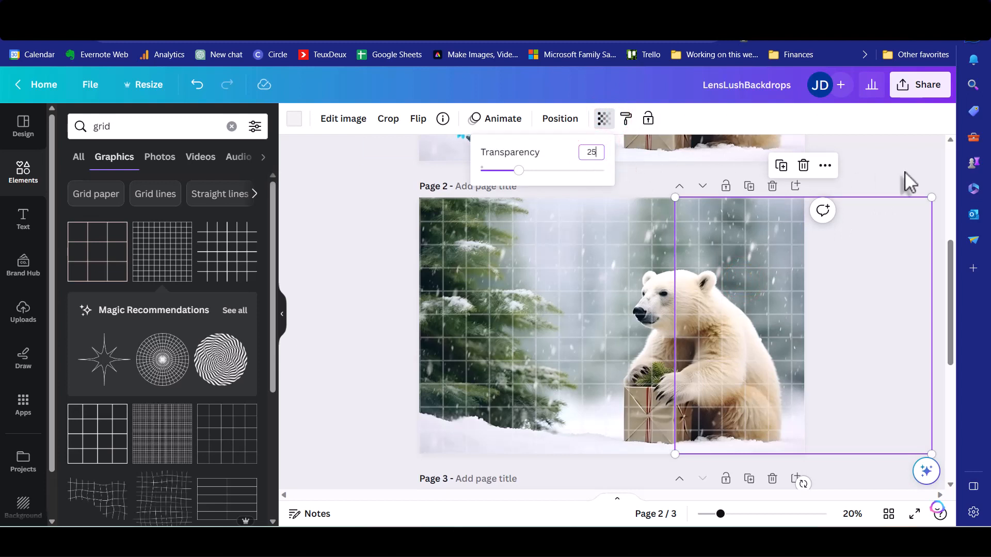
left_click(904, 171)
Set the transparency of the left-hand grid on page 2 to 25 as well
left_click_drag(811, 222, 524, 304)
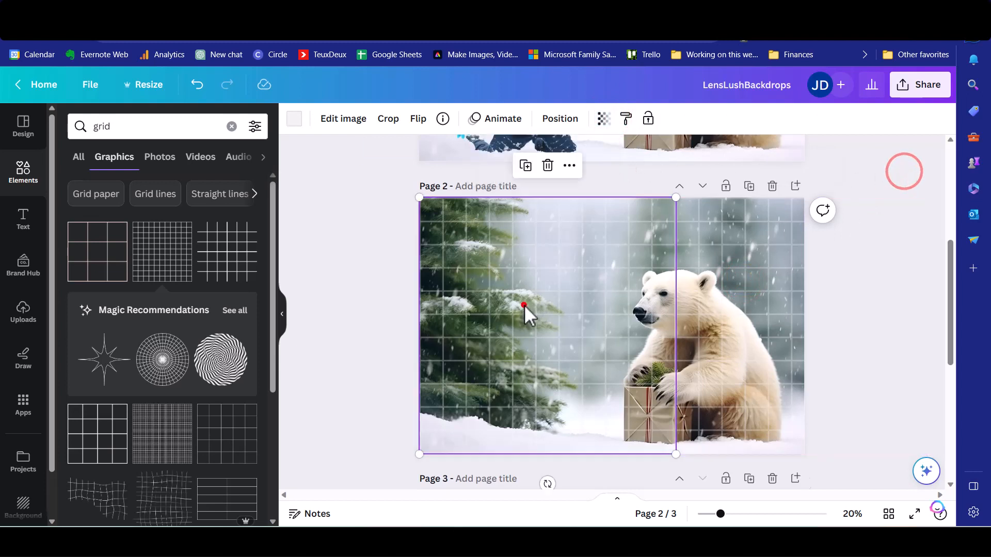
left_click(609, 122)
left_click(593, 152)
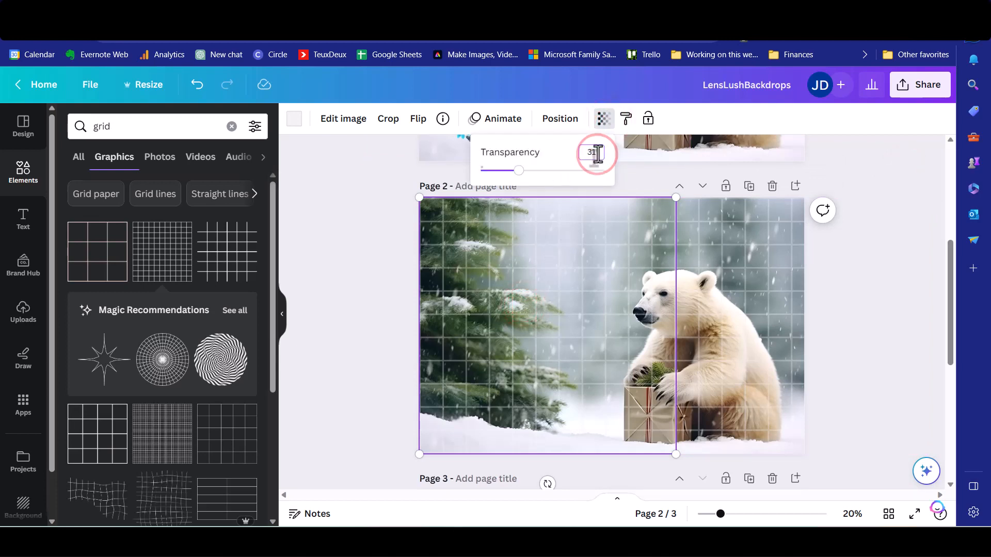
type("25")
left_click(844, 144)
Rename the design "Christmas Polar Bear"
scroll(869, 238, "up", 4)
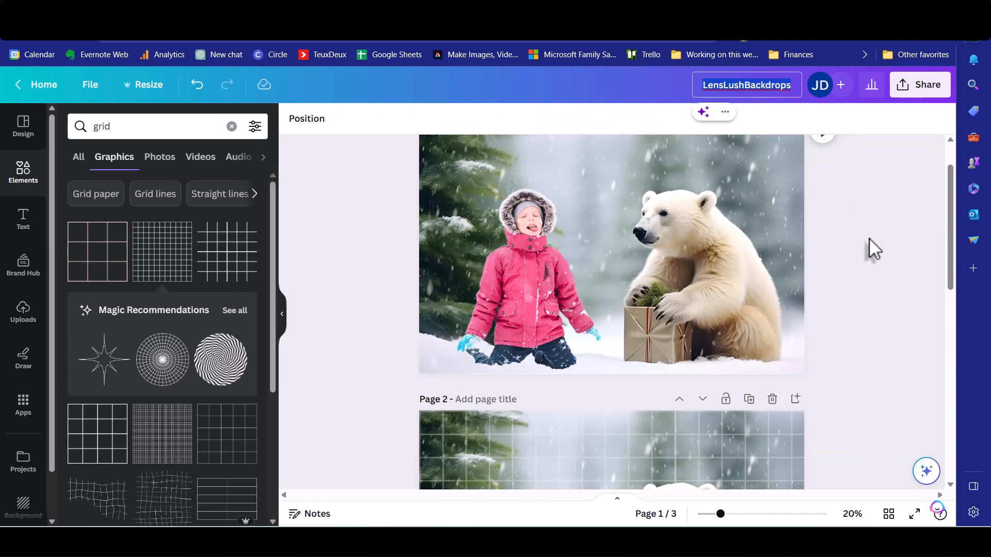
type("C")
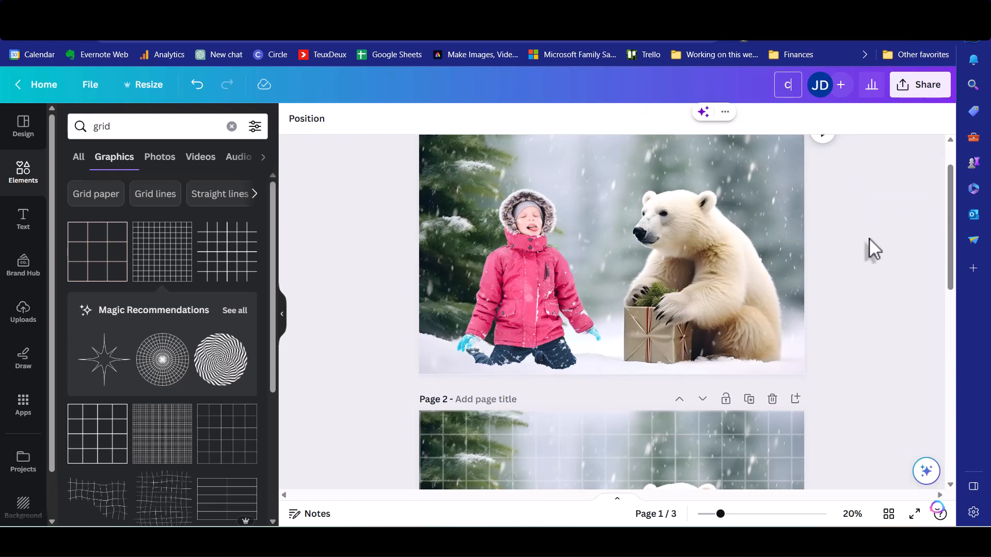
type("hirstmas Polar")
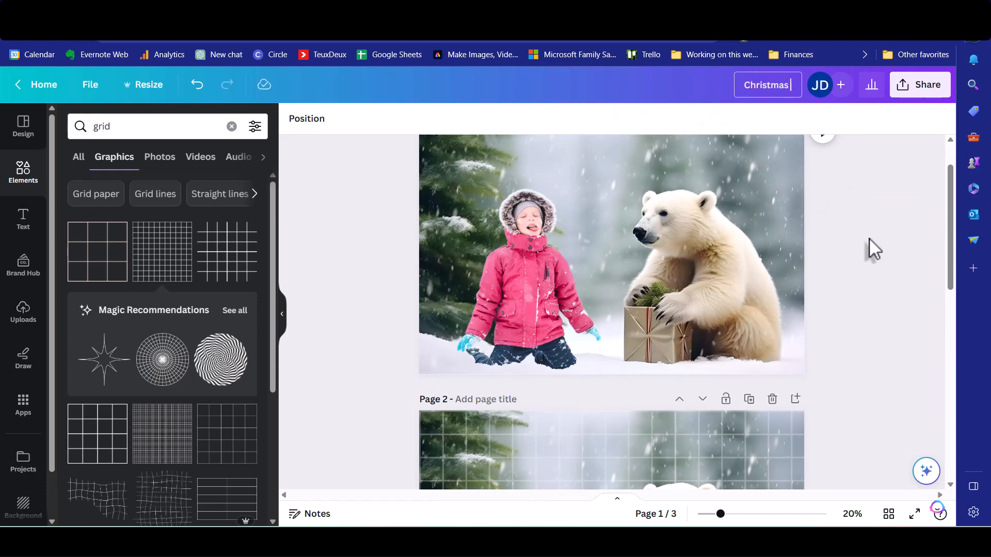
type(" Bear")
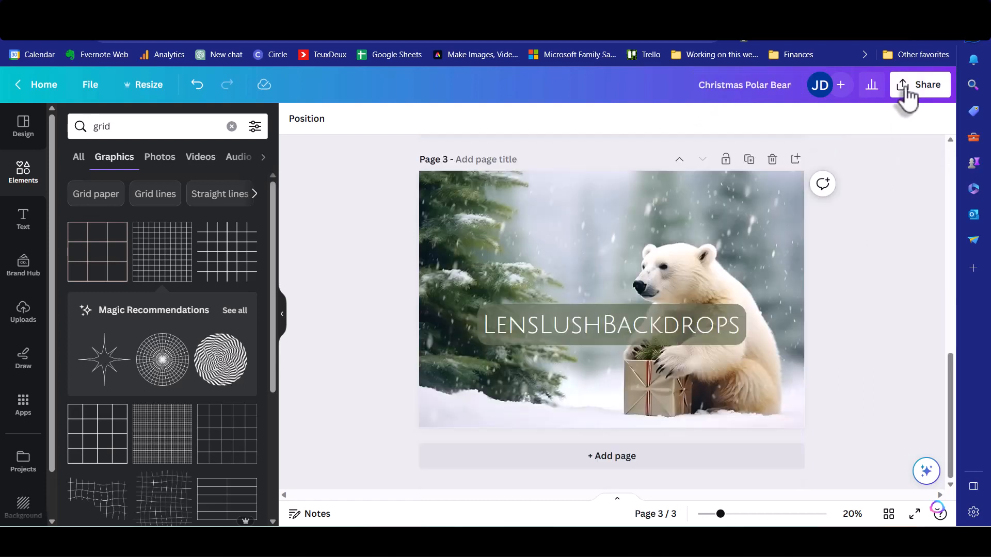
Download all three pages of the design as PNG images at size 1
left_click(907, 95)
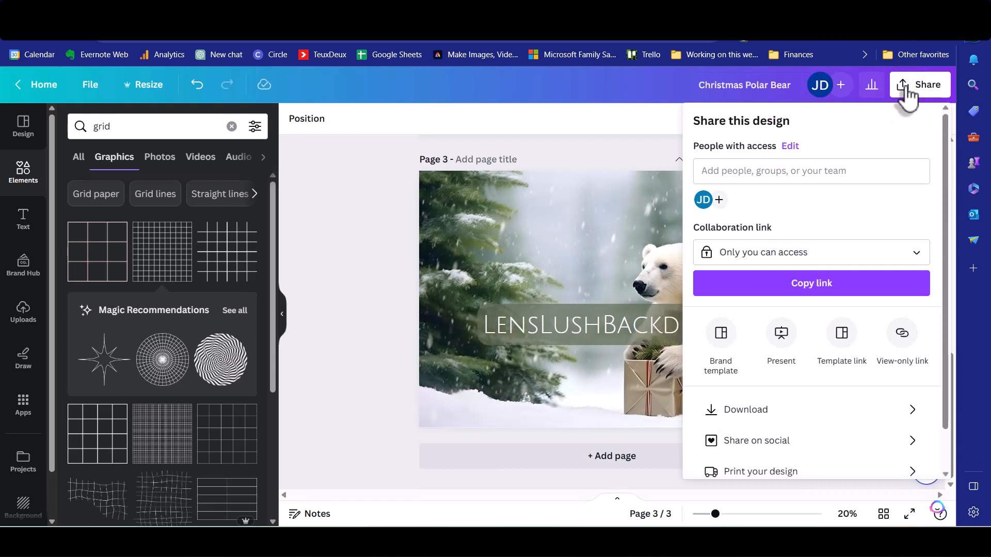
left_click(814, 412)
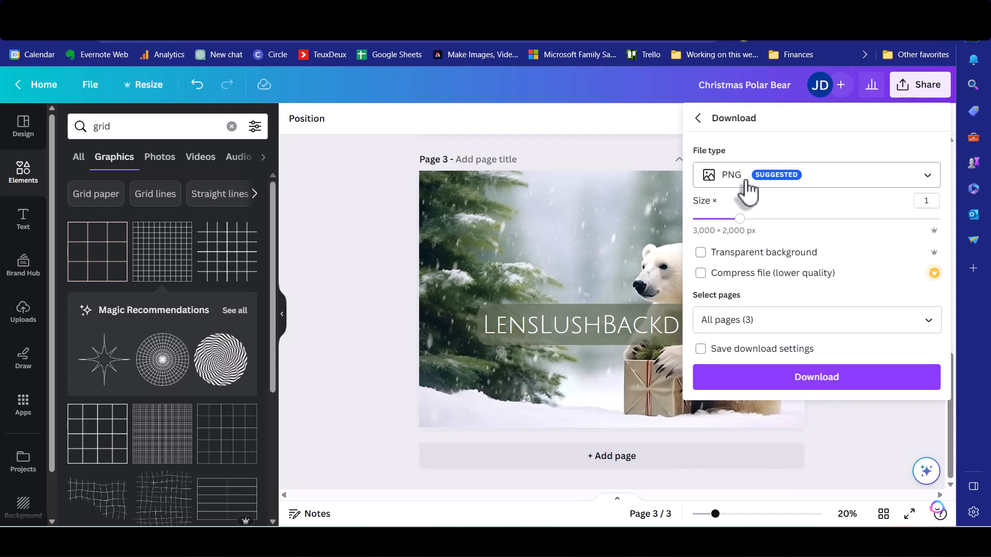
left_click(929, 320)
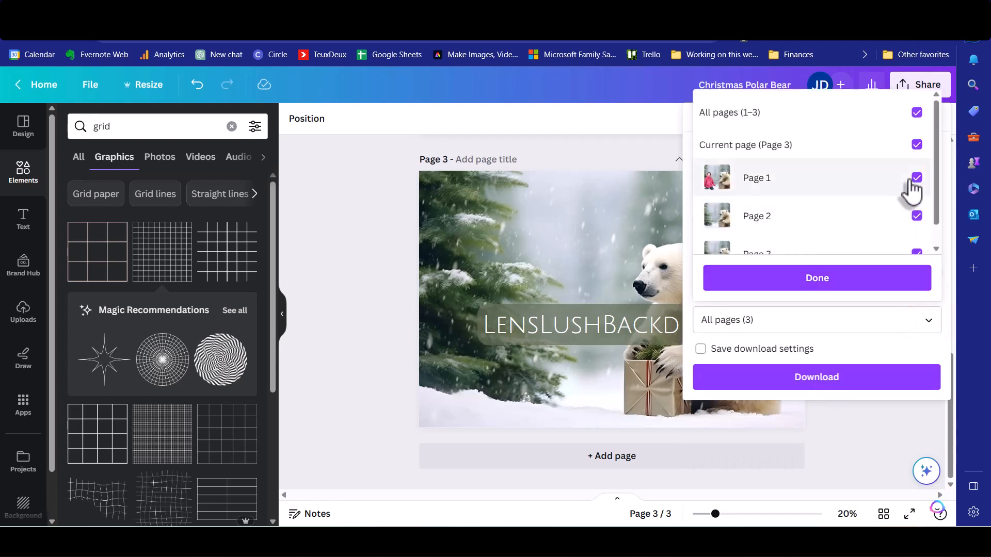
left_click(916, 113)
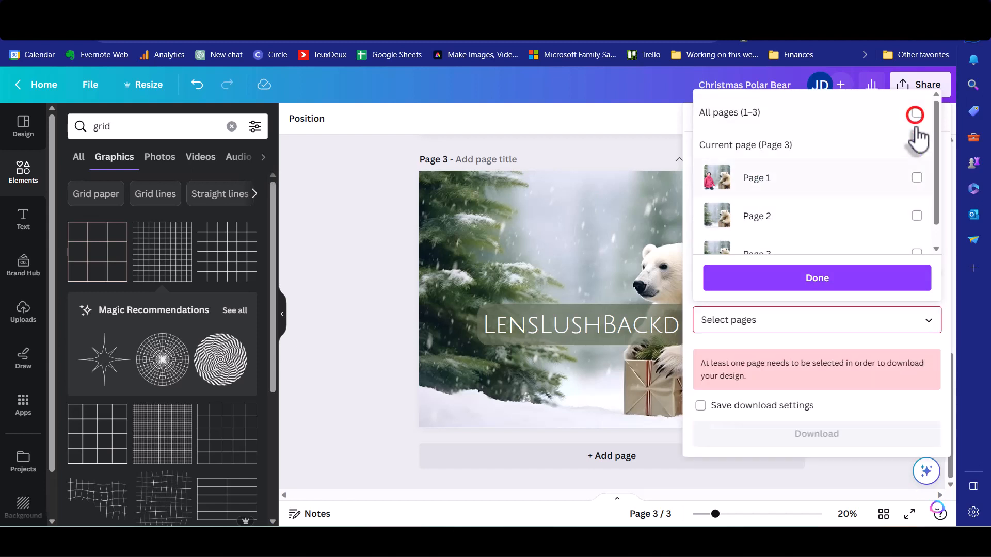
left_click(917, 177)
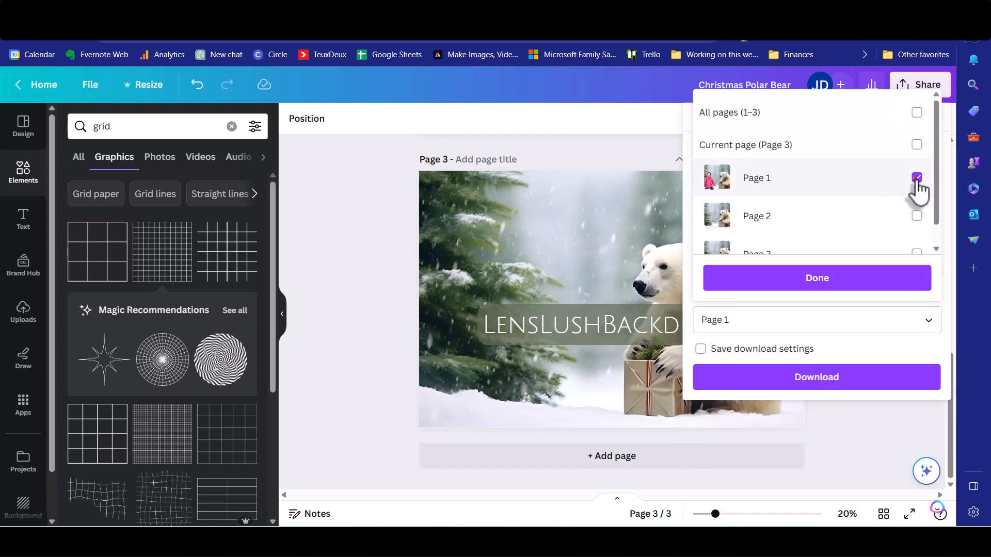
left_click(917, 179)
left_click(916, 113)
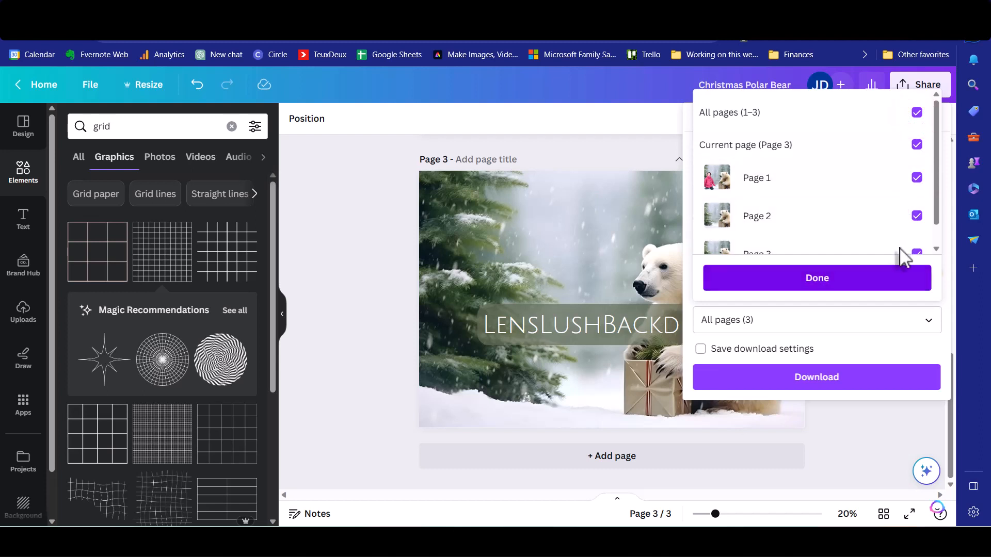
left_click(827, 292)
left_click(823, 377)
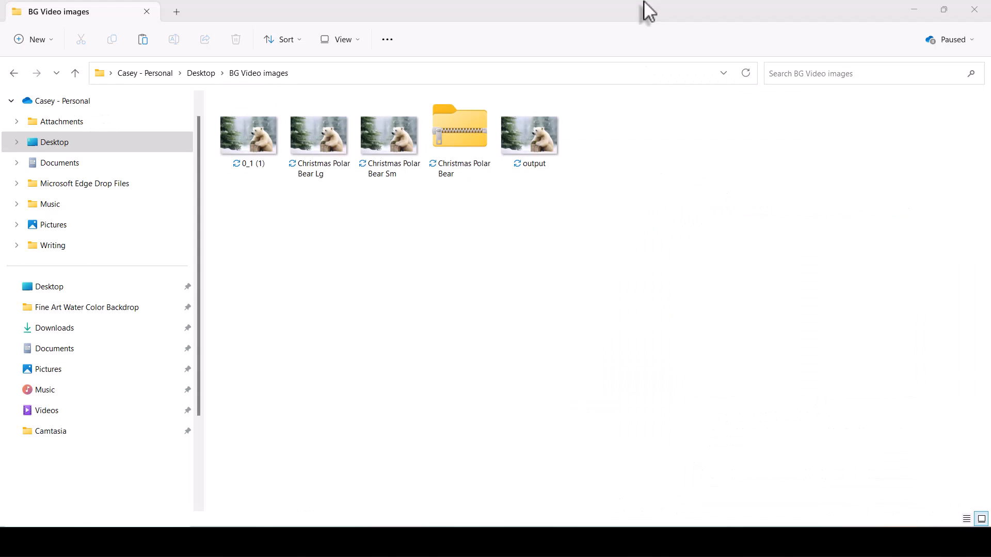
Extract the "Christmas Polar Bear" zipped folder in BG Video images
right_click(457, 135)
left_click(517, 252)
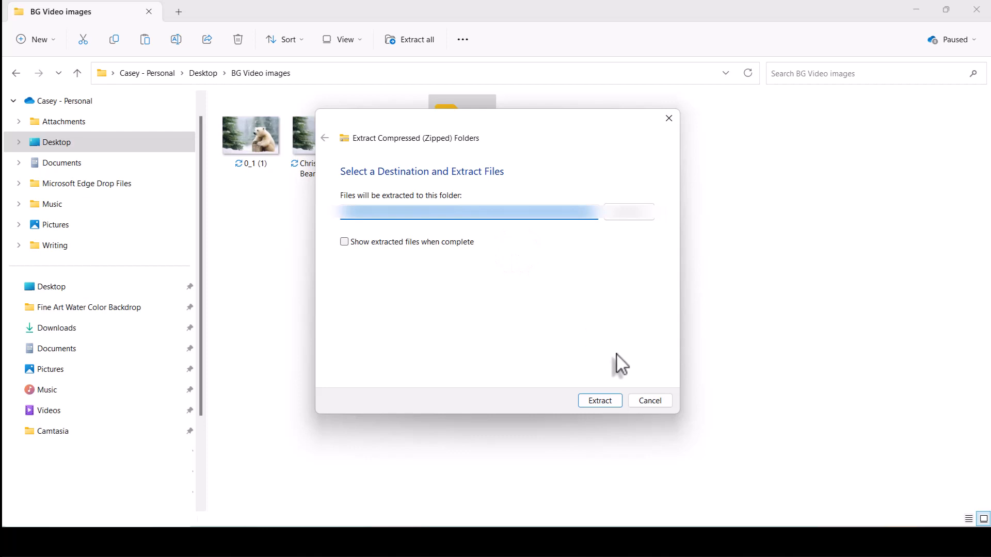
left_click(598, 402)
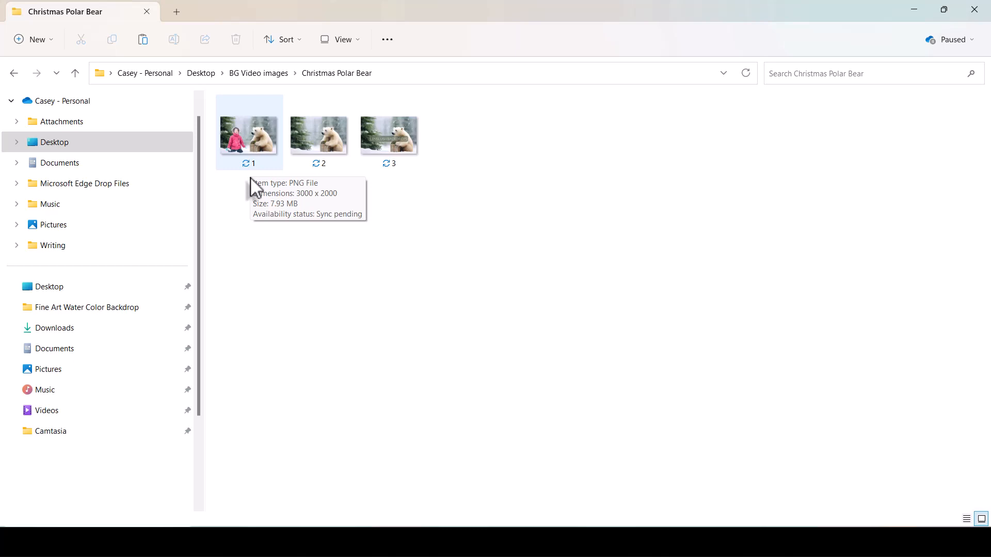
Rename extracted image 1 as "christmas polar bear backdrop 1" and copy the new name
left_click(250, 166)
left_click(251, 164)
type("christmas polar bear backdrop")
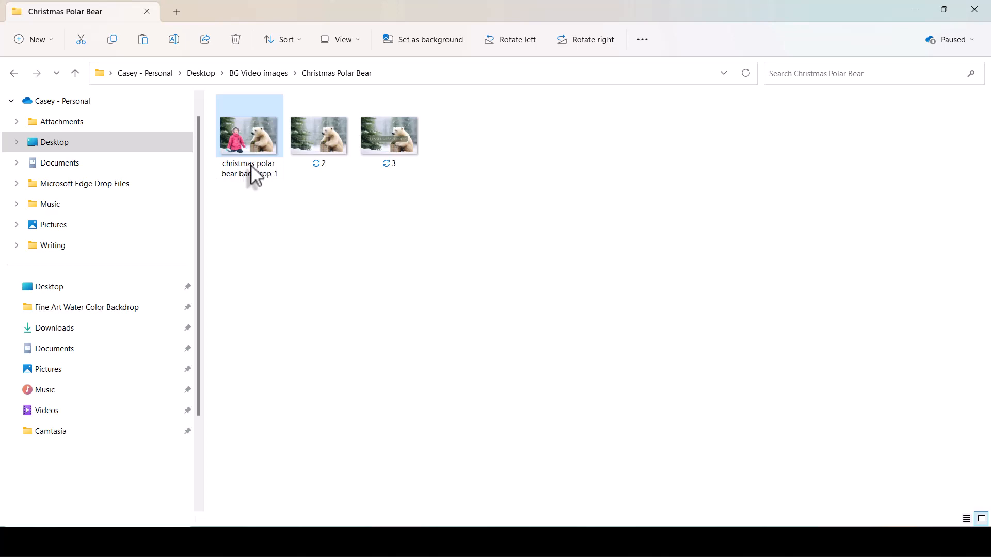
left_click_drag(277, 172, 222, 167)
key("ctrl+c")
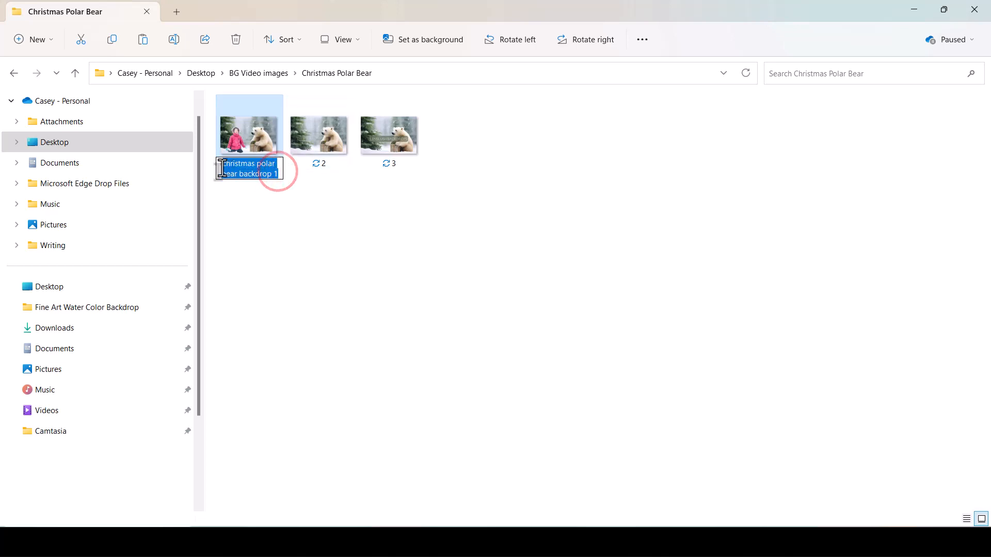
left_click(341, 243)
Rename image 2 as "christmas polar bear backdrop 2" by reusing the copied name
left_click(326, 168)
left_click(325, 167)
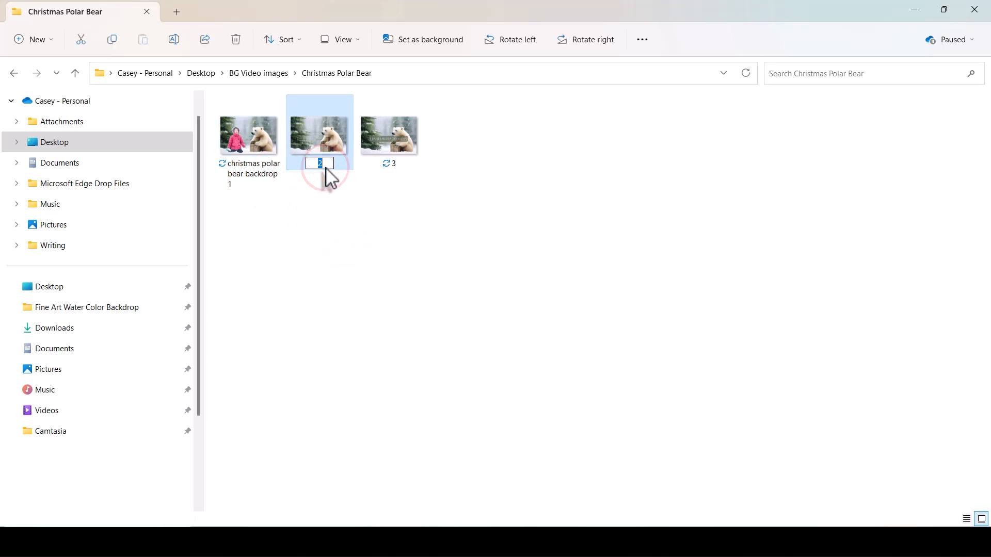
key("ctrl+v")
key("BackSpace")
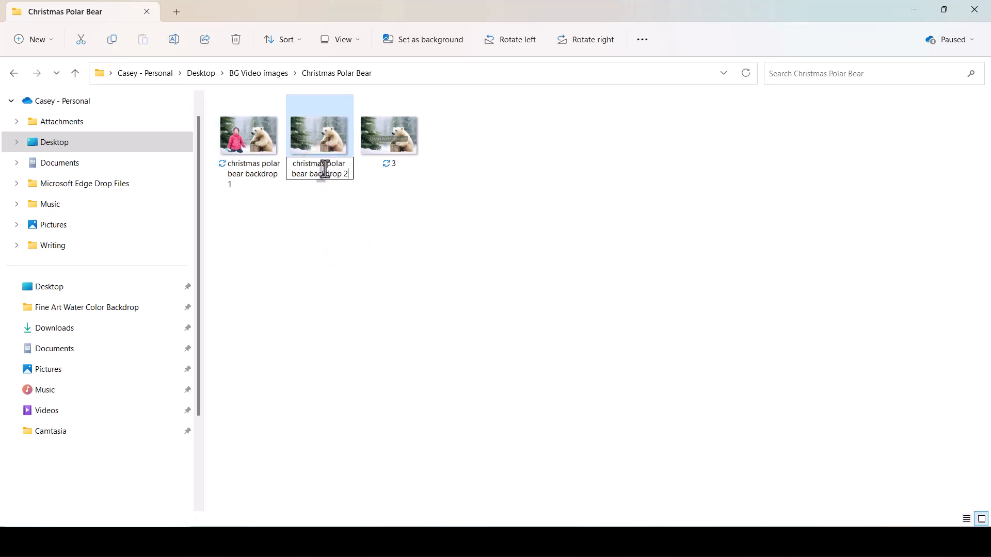
type("2")
left_click(408, 262)
Rename image 3 with the copied "christmas polar bear backdrop" name, replacing its final number
left_click(390, 168)
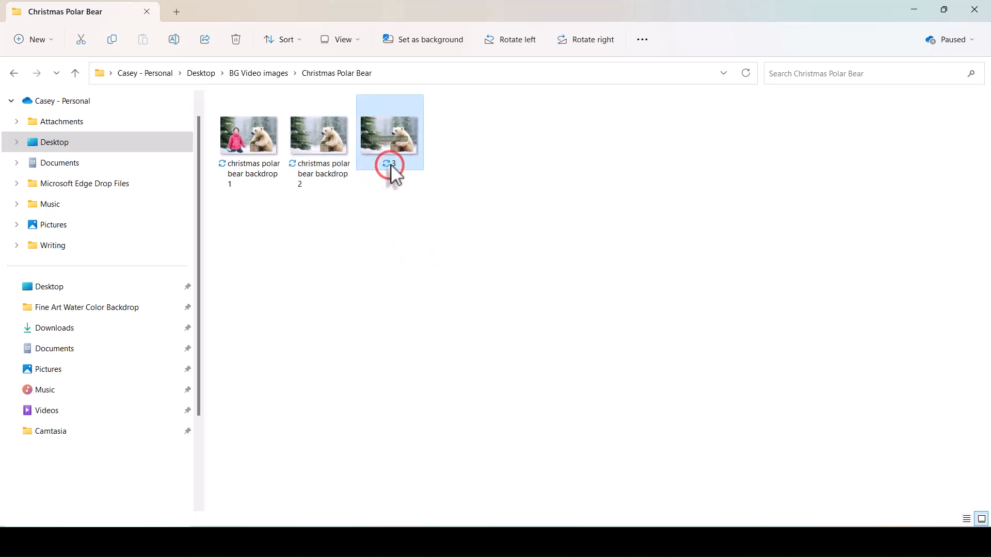
left_click(391, 166)
key("ctrl+v")
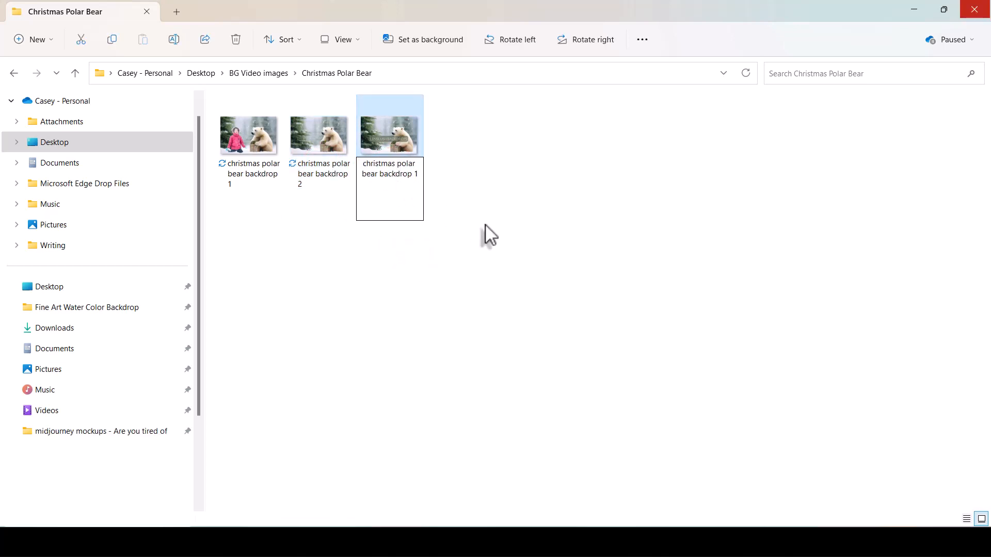
key("BackSpace")
left_click(402, 267)
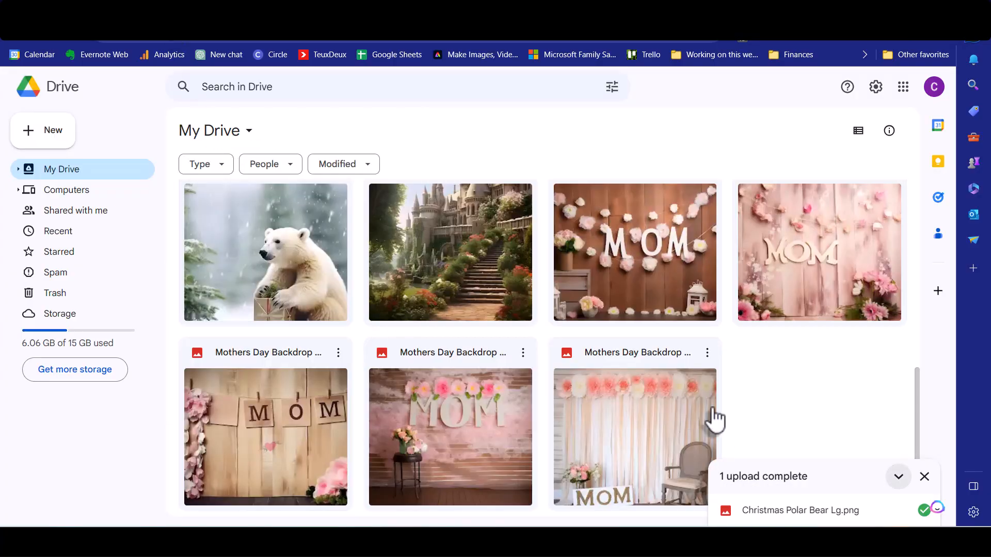
scroll(293, 271, "up", 1)
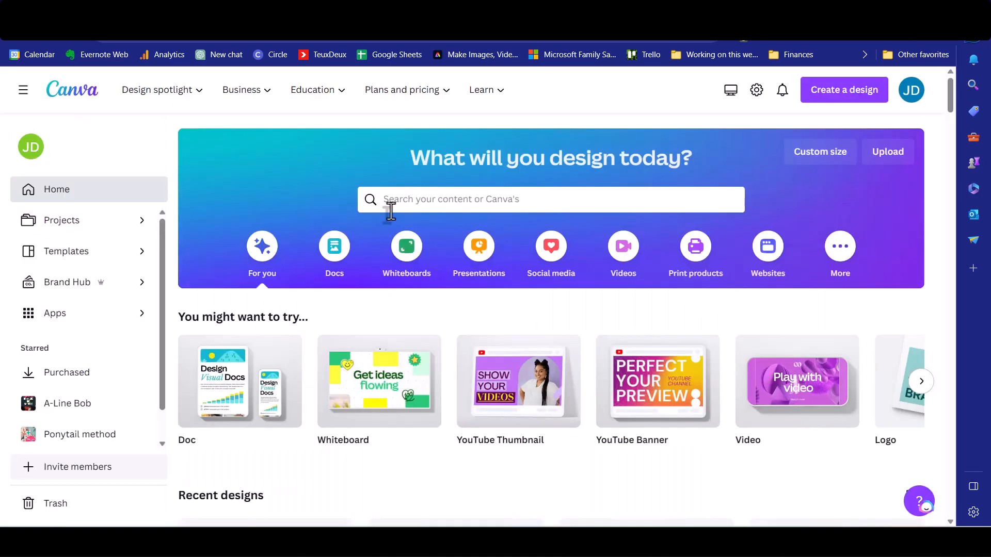
left_click(404, 200)
type("d")
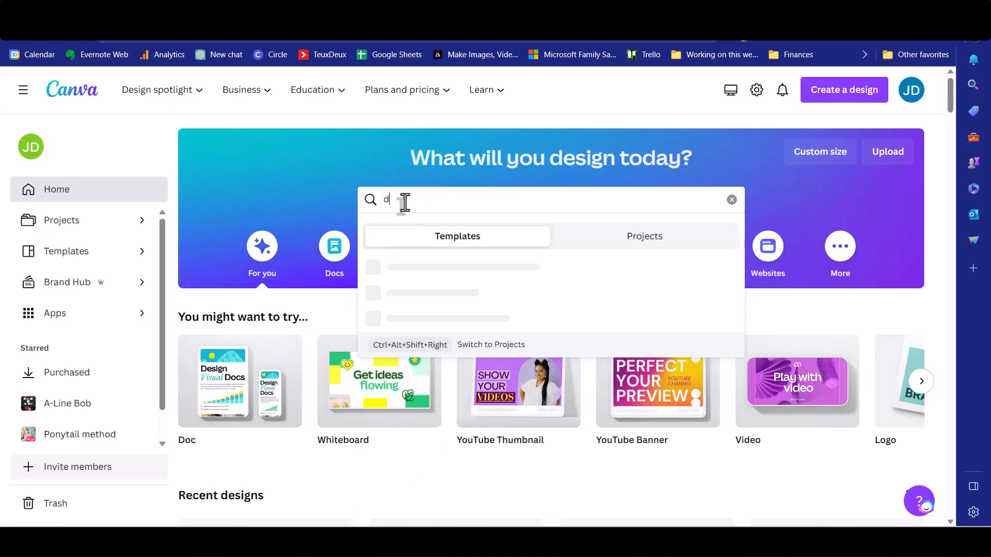
type("ownload thank you page")
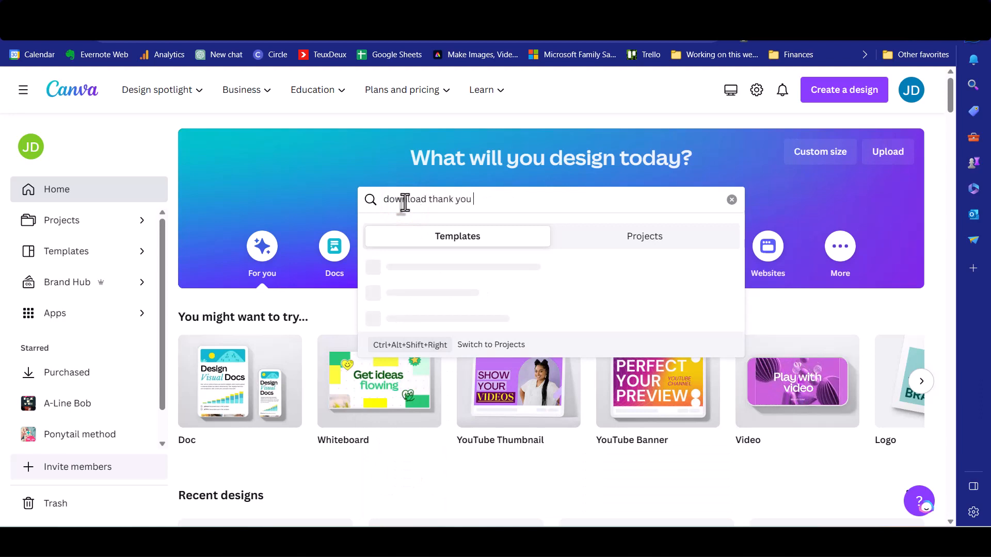
key("Return")
scroll(406, 208, "down", 1)
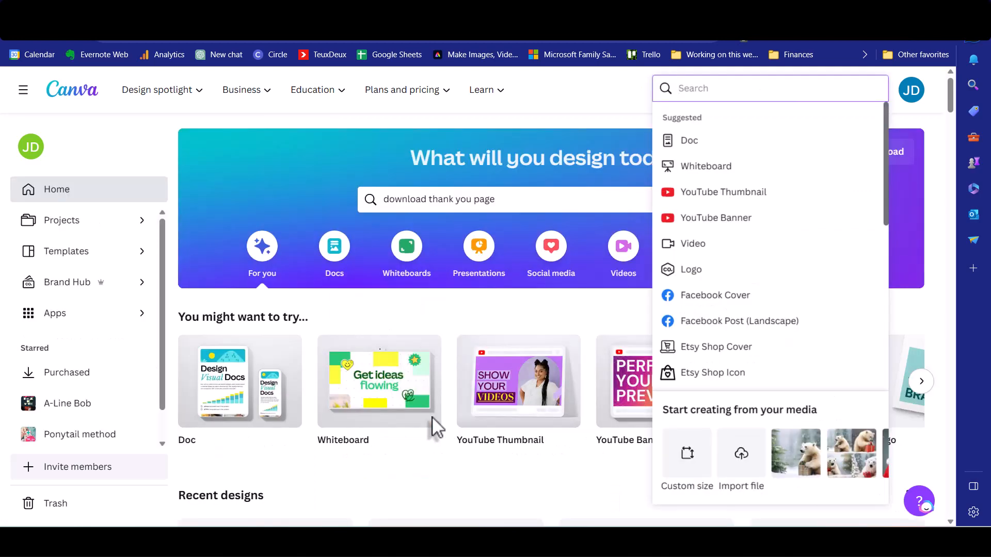
type("pdf")
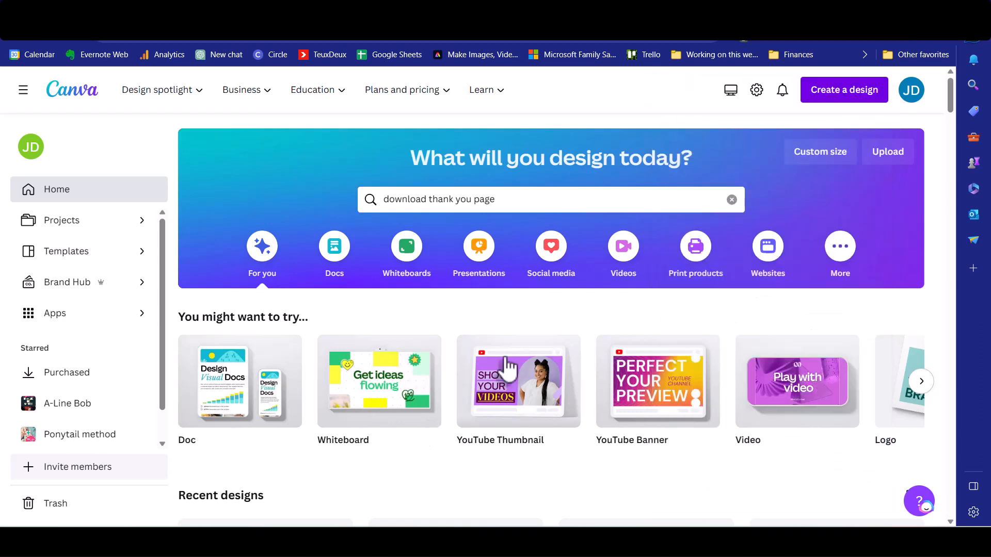
Create a new 8.5 × 11 in design using the suggested Resume format
left_click(829, 87)
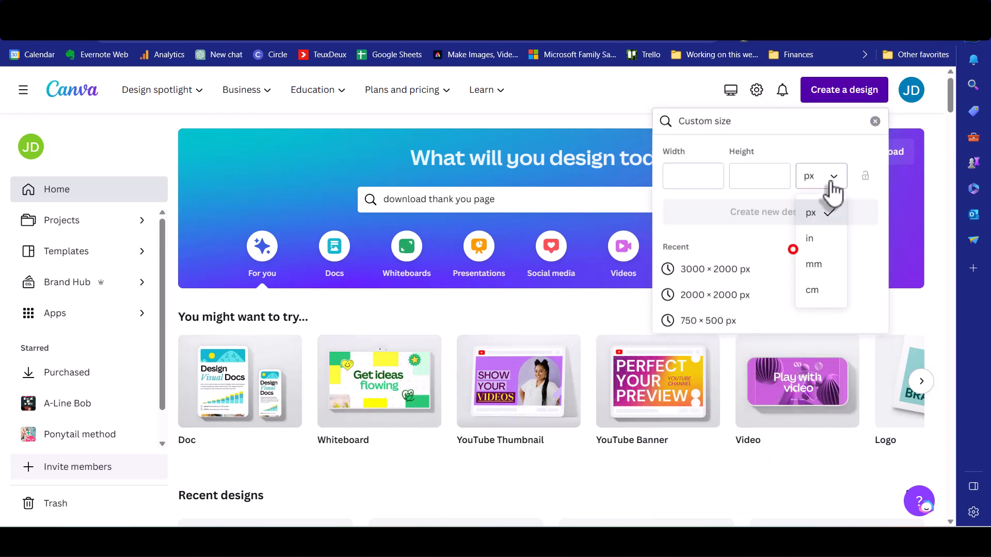
left_click(834, 238)
left_click(681, 181)
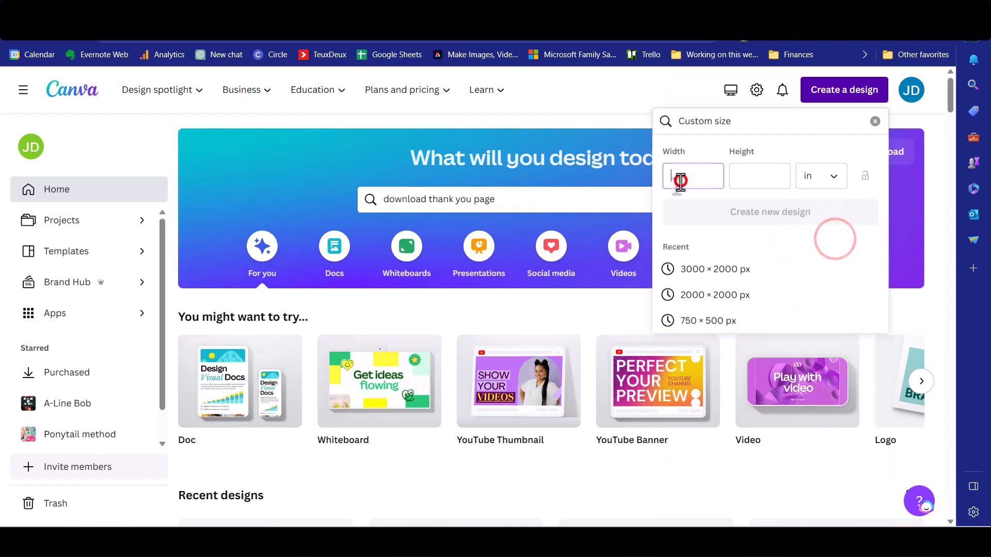
type("8.5")
left_click(747, 166)
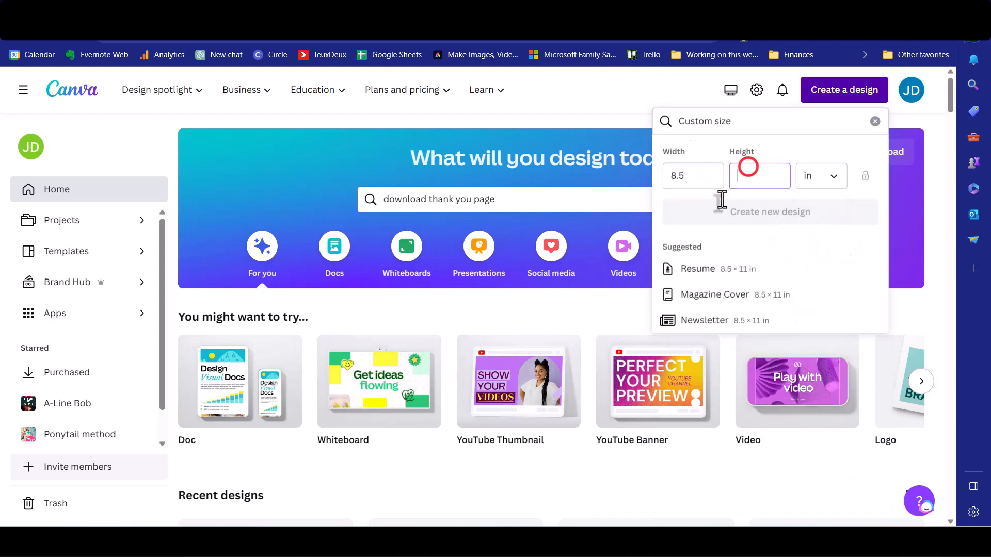
type("11")
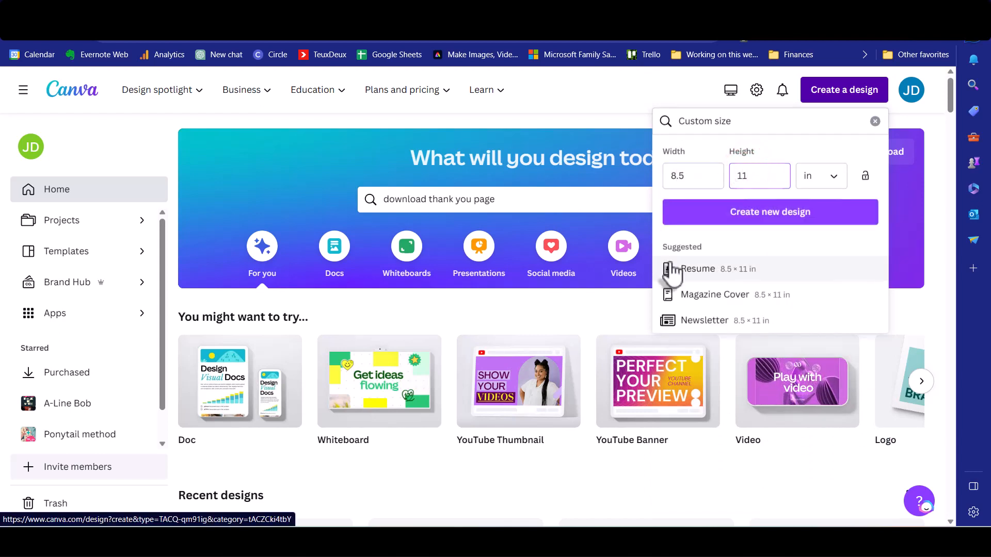
left_click(674, 270)
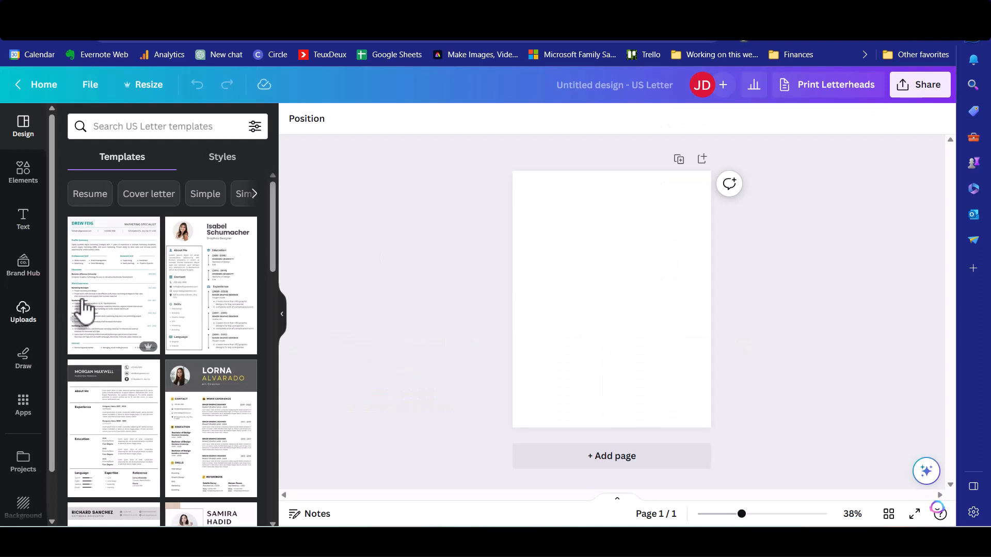
Place the uploaded polar bear photo at the top of the page and enlarge it to the full page width
left_click(23, 312)
left_click_drag(93, 268, 551, 221)
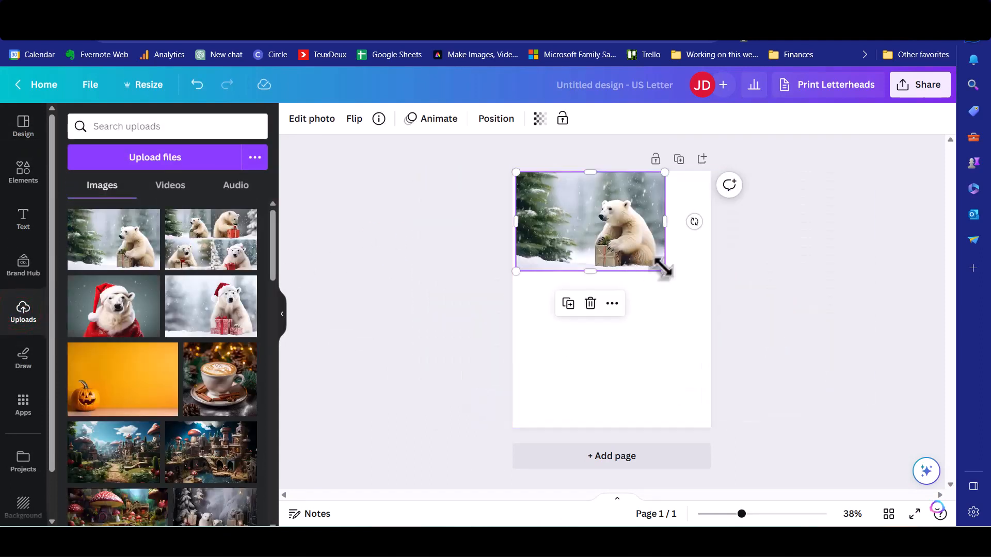
left_click_drag(664, 270, 724, 293)
mouse_move(516, 172)
left_mouse_down()
mouse_move(504, 165)
mouse_move(514, 172)
left_mouse_up()
left_click_drag(609, 258, 607, 252)
Add the heading "Thank you" and the subheading "for your purchase!" below the photo
left_click(22, 220)
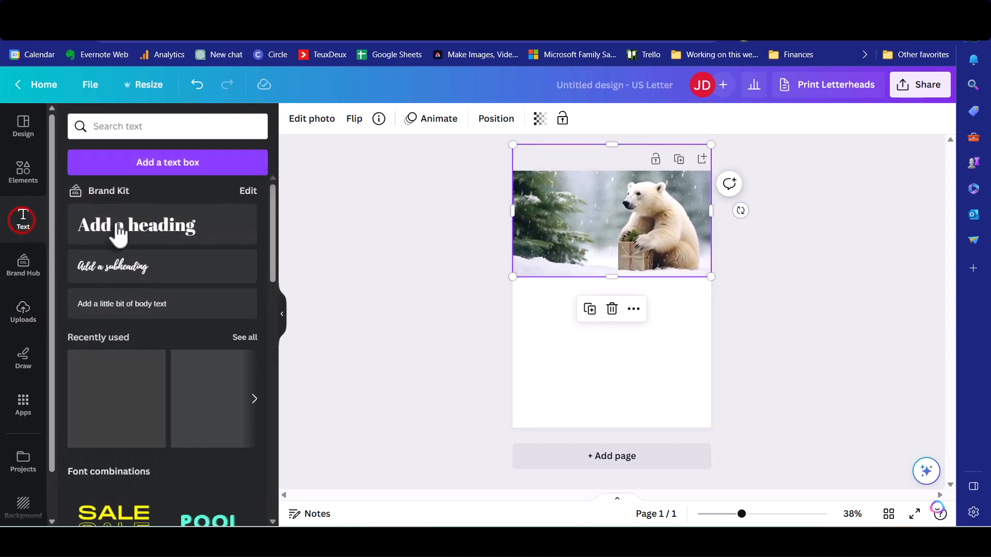
left_click(151, 224)
type("THANK")
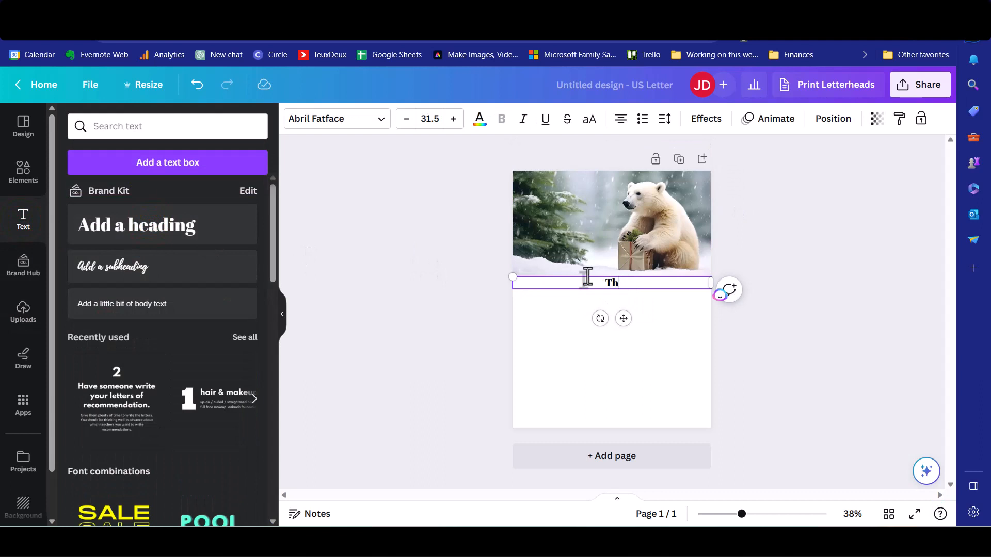
type("k you")
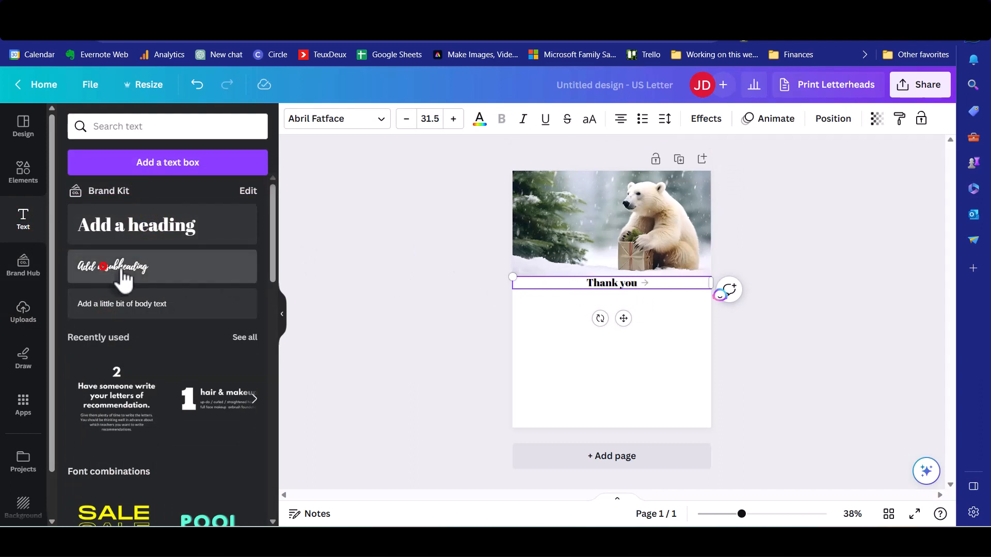
left_click(103, 267)
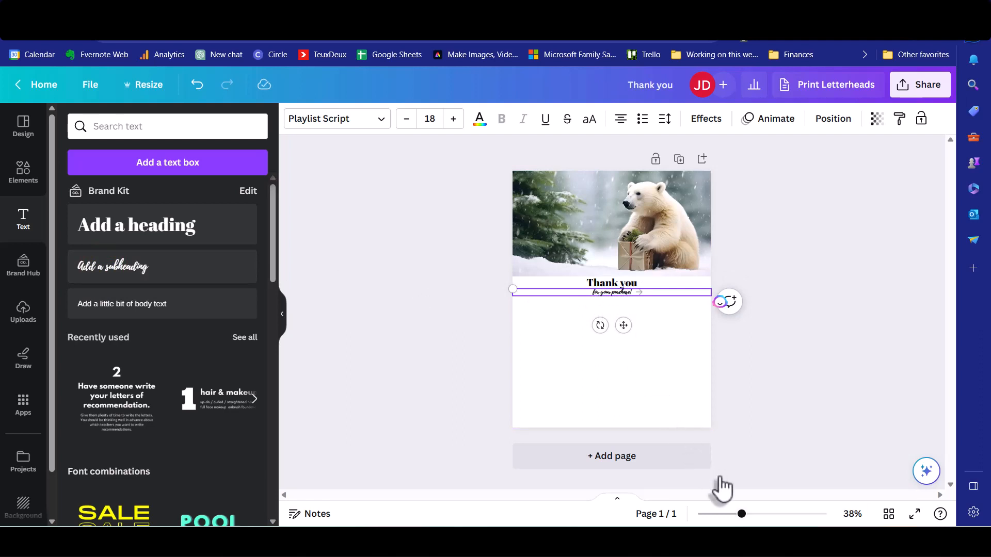
Move the "Thank you" heading onto the polar bear photo and color it white
left_click_drag(744, 514, 801, 514)
left_click_drag(640, 390, 628, 242)
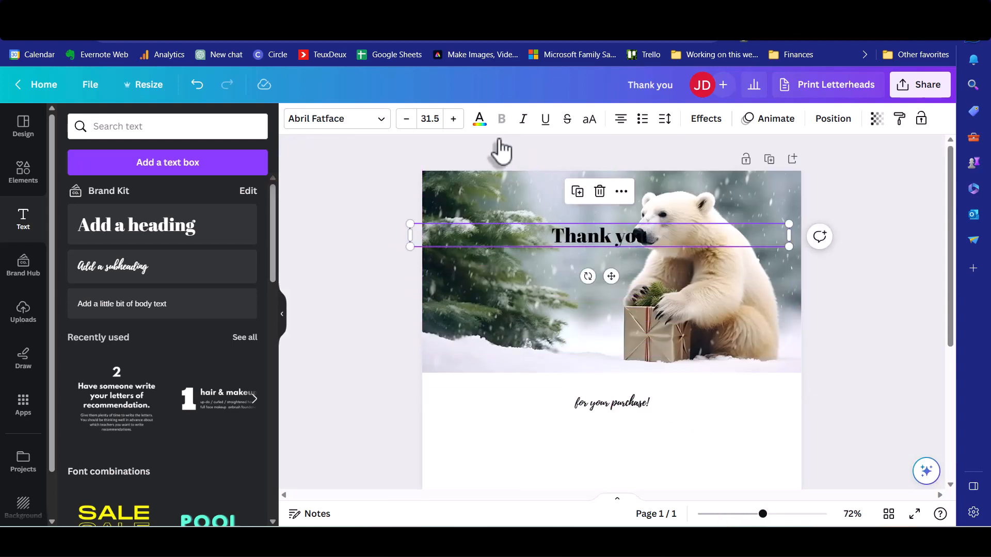
left_click(480, 121)
left_click(147, 200)
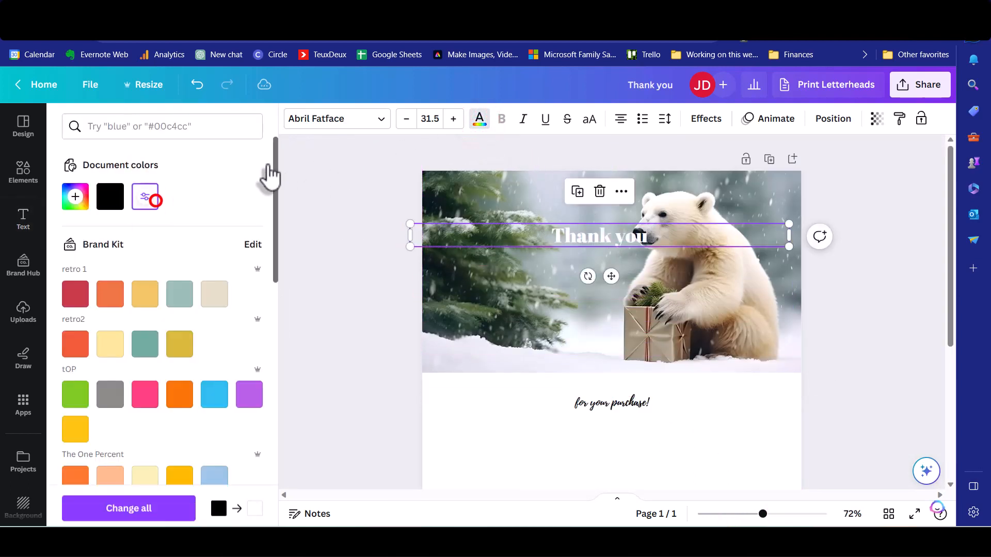
Change the "Thank you" heading's font to Afrah
left_click(380, 122)
left_click(122, 162)
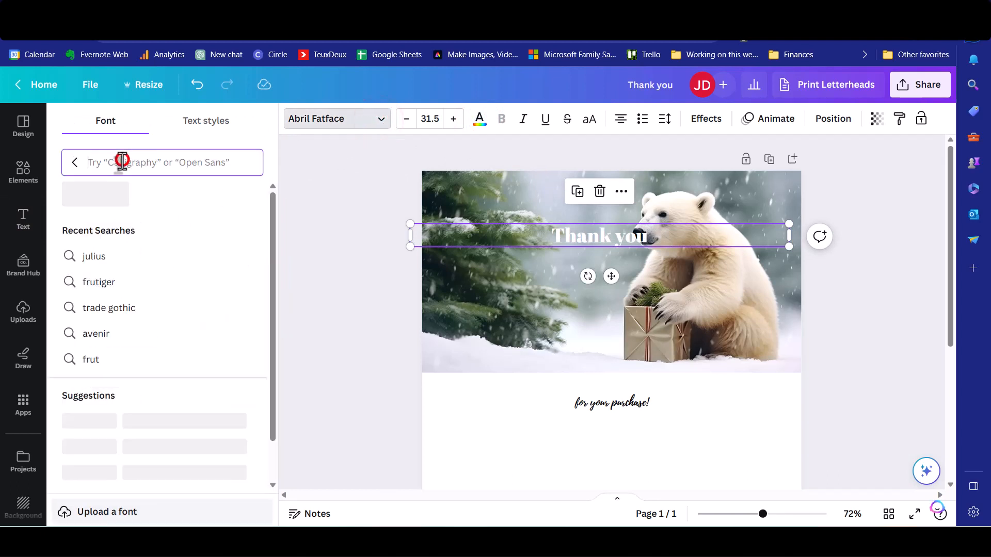
type("afrah")
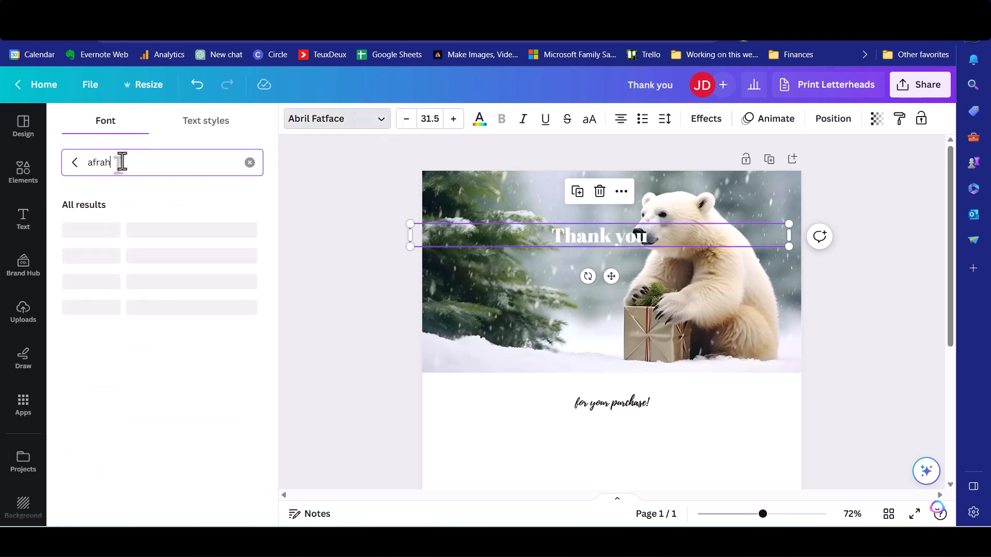
left_click(96, 230)
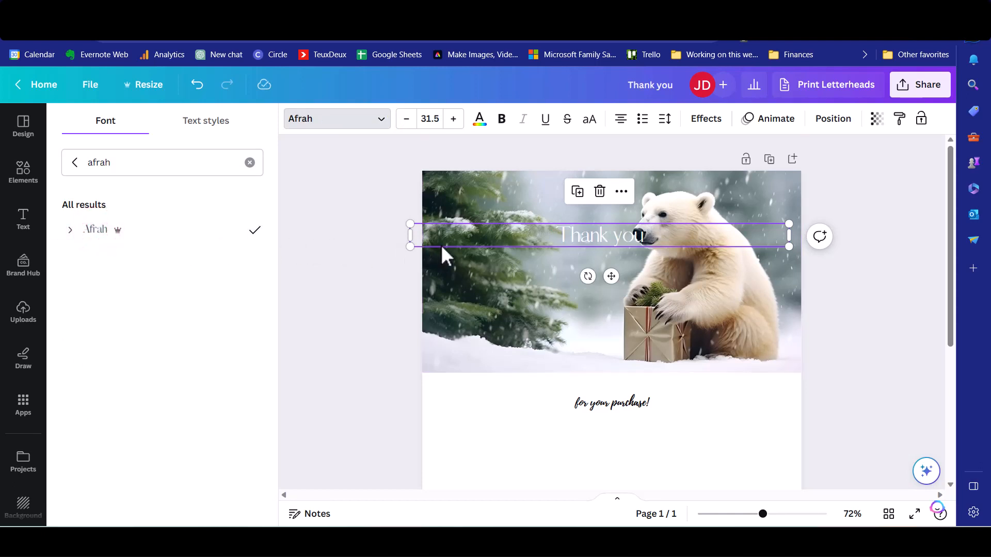
Enlarge the "Thank you" heading to about size 89.4 and fit its text box to the page width
left_click_drag(410, 235, 397, 336)
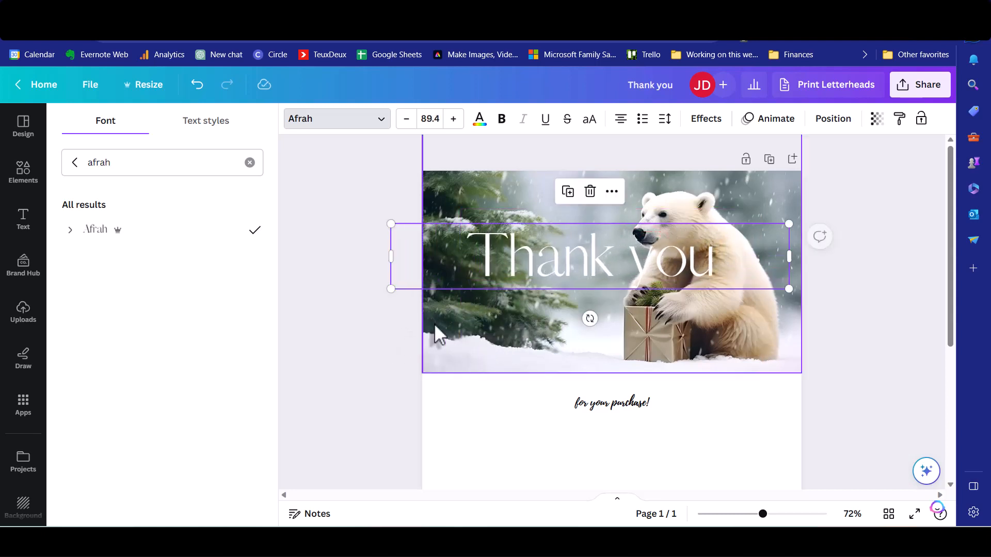
left_click_drag(600, 268, 612, 269)
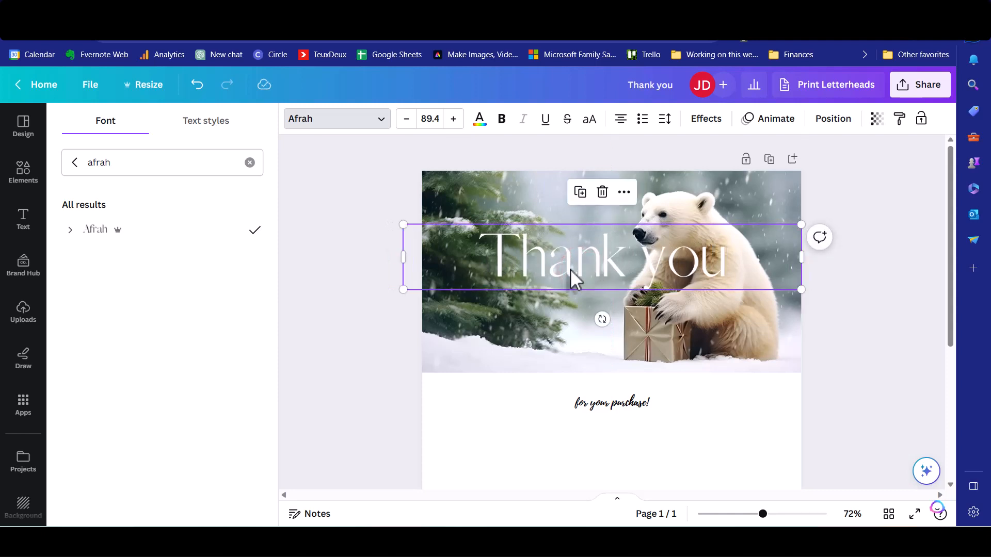
left_click_drag(403, 257, 422, 257)
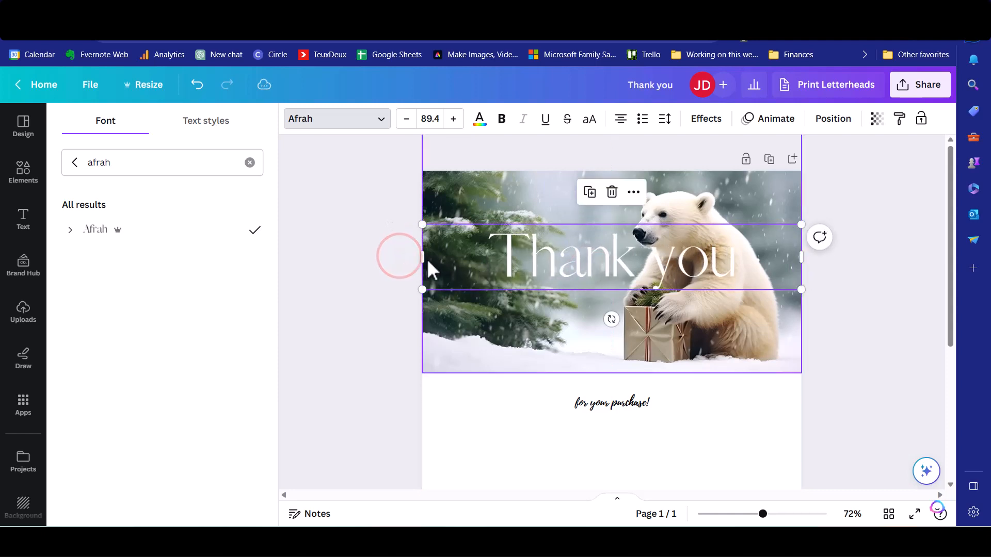
Move "for your purchase!" onto the photo just under the heading and set its font size to 28
left_click_drag(617, 405, 602, 310)
left_click(453, 119)
left_click(453, 119)
left_click(452, 119)
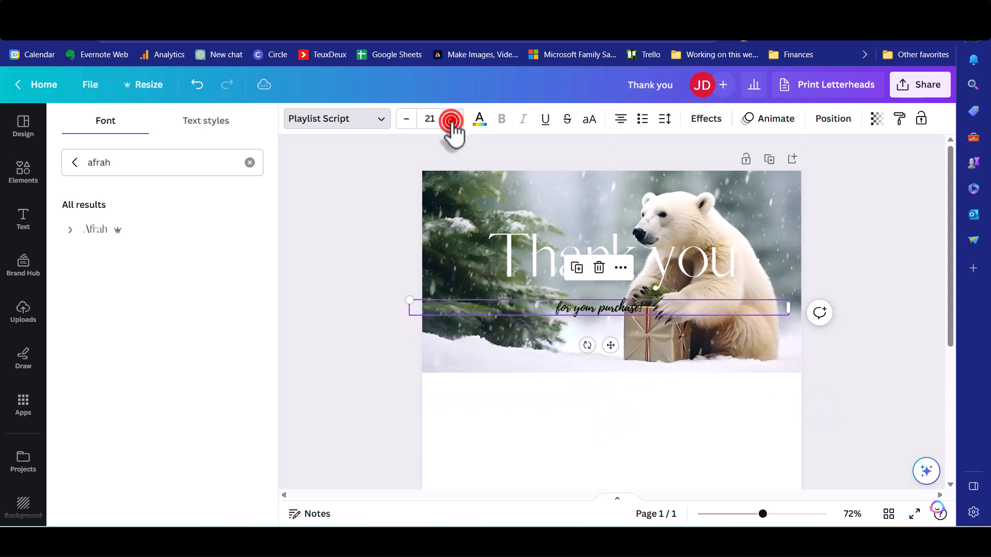
left_click(453, 119)
left_click(452, 120)
left_click(453, 119)
left_click(453, 119)
left_click(453, 120)
left_click(452, 120)
left_click(452, 119)
Change the font of "for your purchase!" to Breathing
left_click(345, 116)
type("breathing")
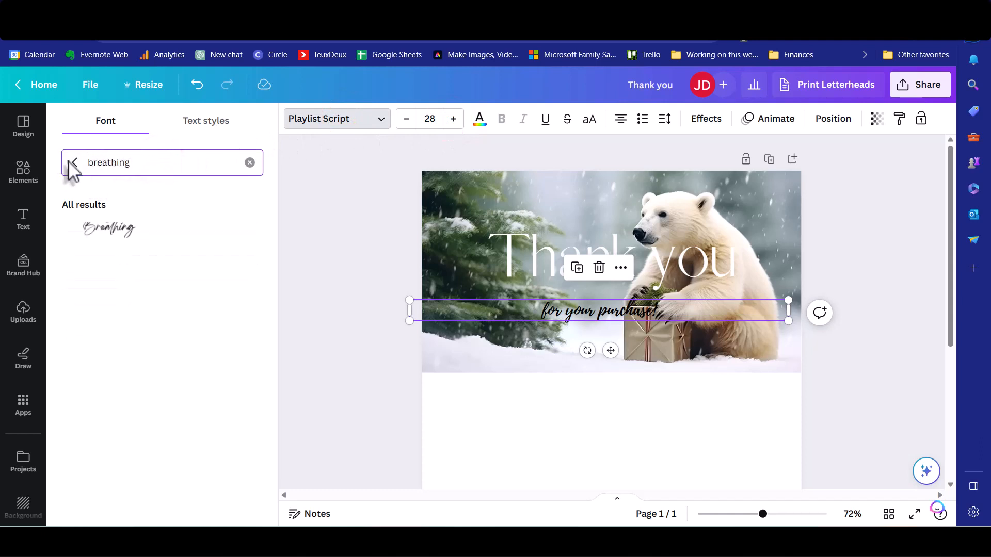
left_click(128, 232)
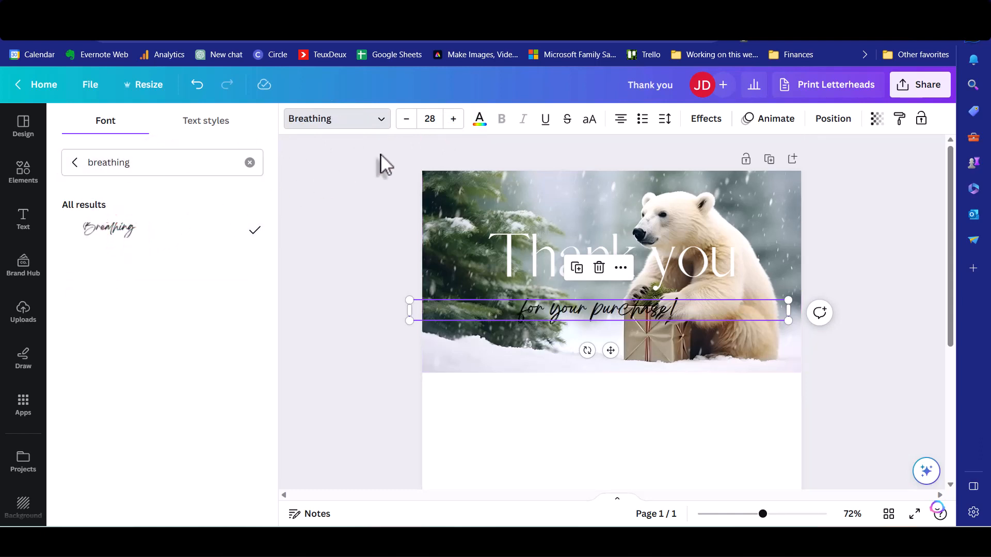
Make the "for your purchase!" text white and align its text box with the page width beneath the heading
left_click(479, 119)
left_click(146, 198)
left_click(647, 309)
left_click_drag(652, 309, 654, 313)
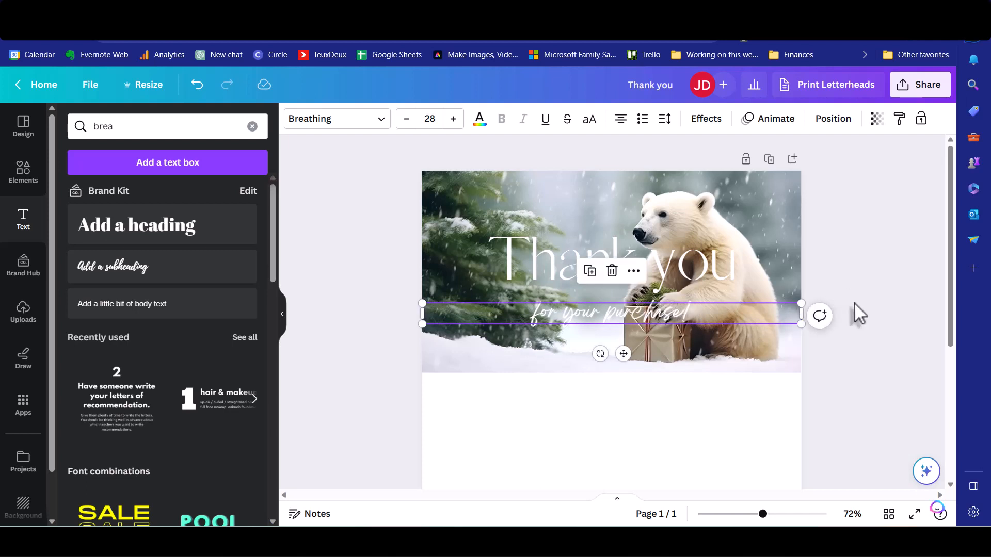
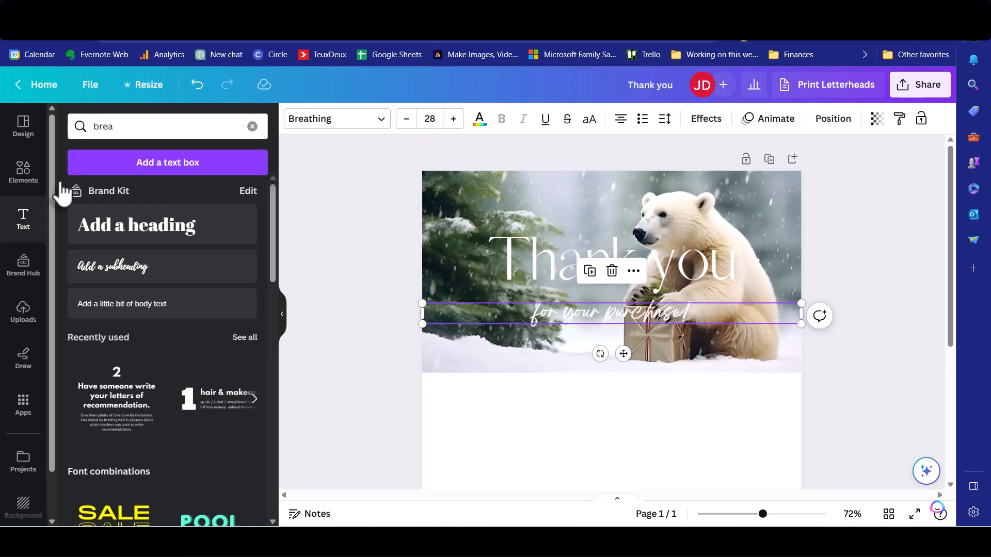
Add a rounded square shape below the photo and stretch it sideways slightly beyond both page edges
left_click(22, 178)
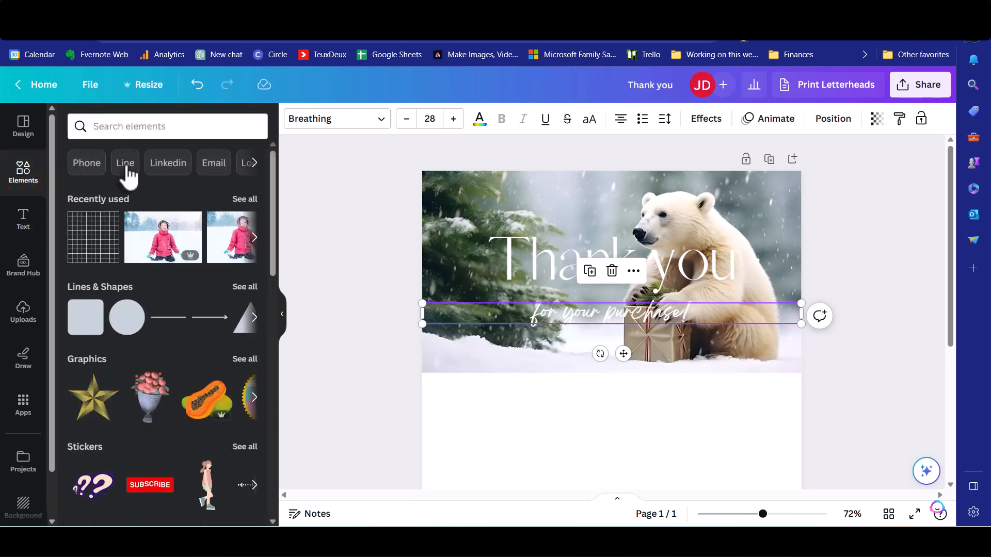
right_click(79, 321)
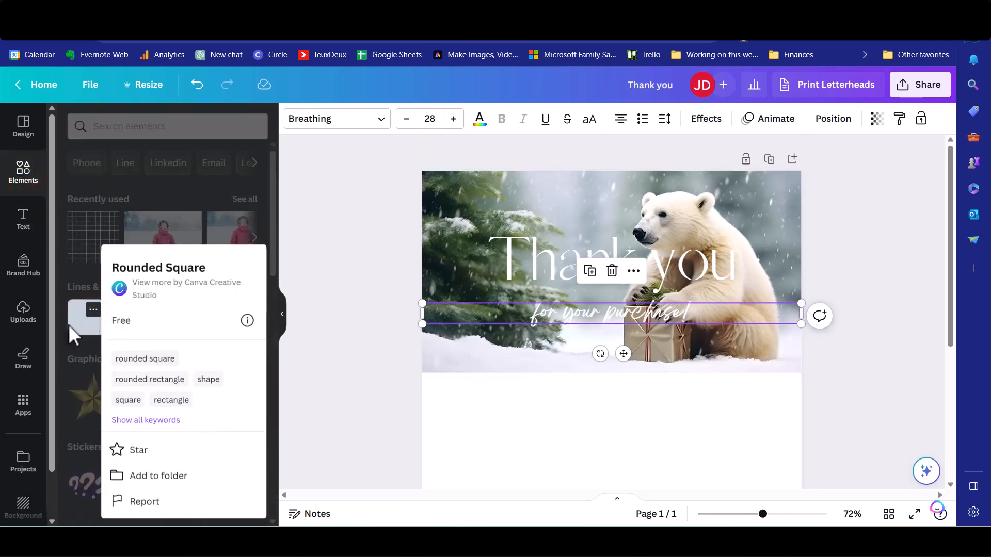
left_click(68, 324)
left_click(85, 327)
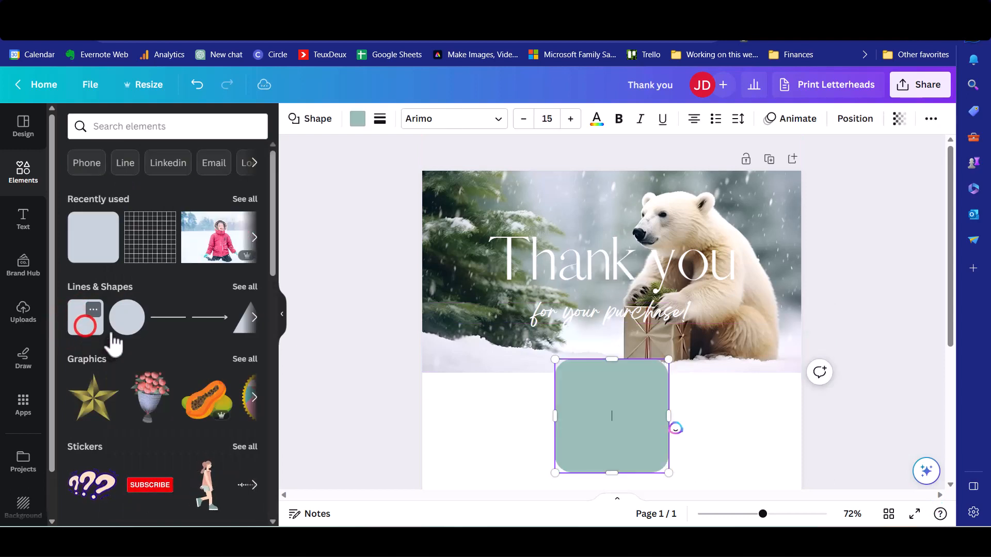
left_click_drag(555, 417, 417, 412)
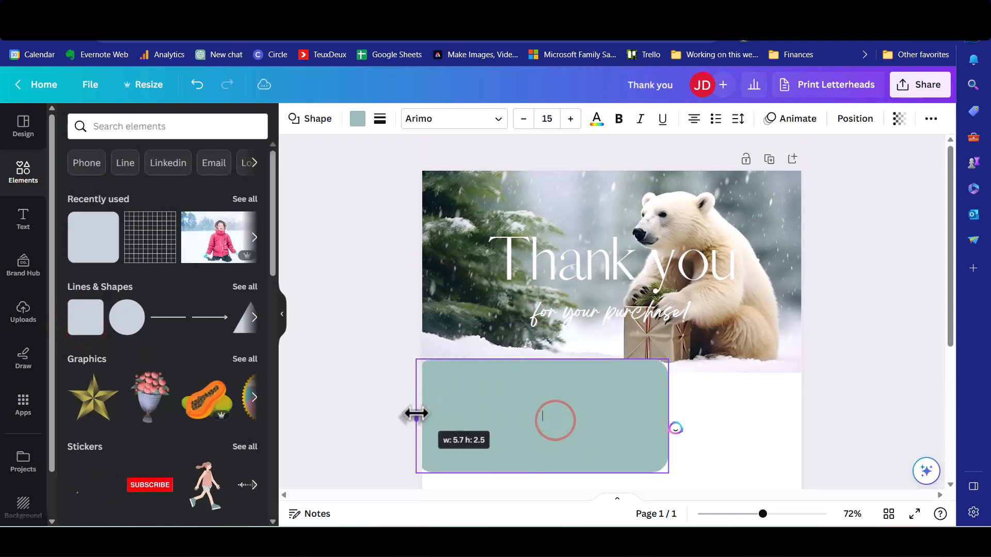
left_click_drag(668, 416, 806, 412)
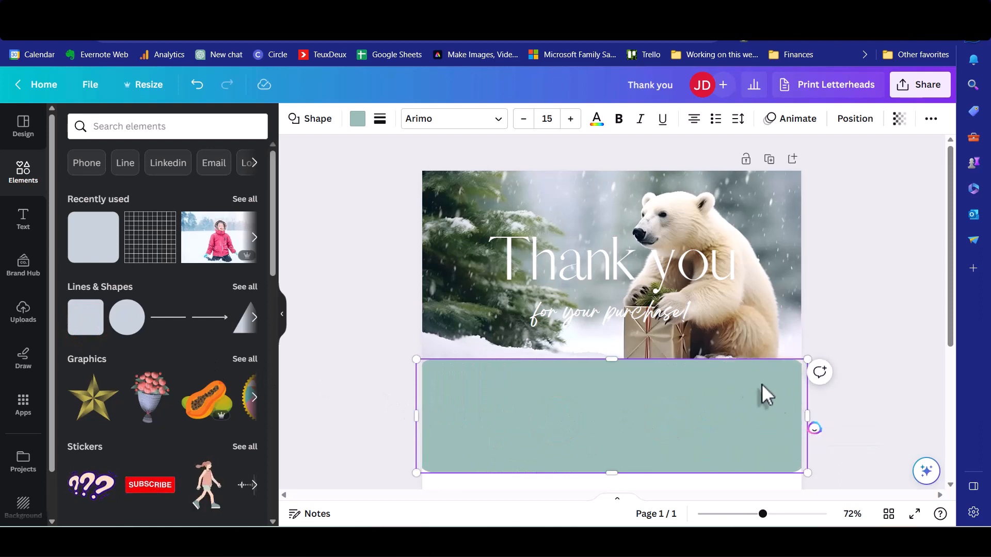
Change the stretched shape to a plain square-cornered one and reduce its height to a thin band along the photo's lower edge
left_click(297, 123)
left_click(86, 181)
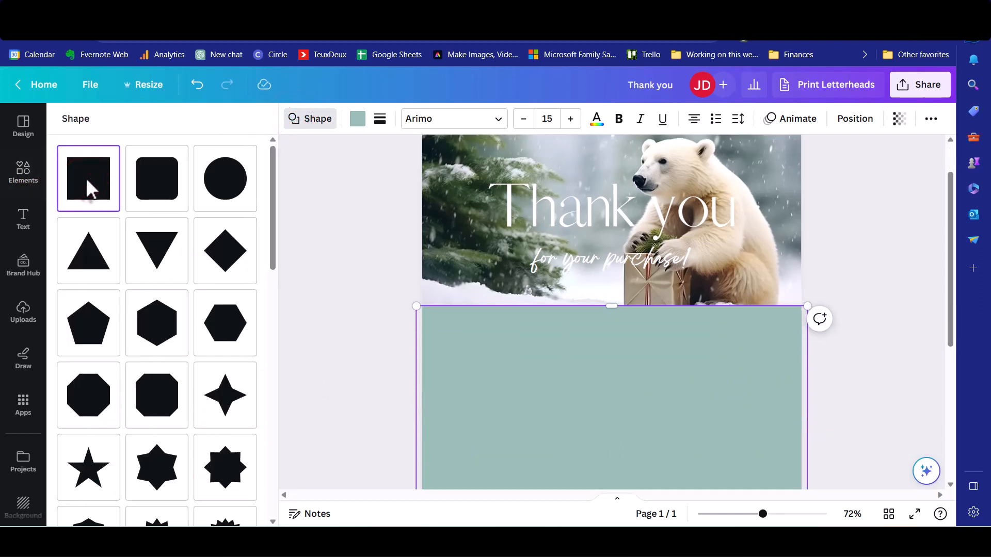
scroll(584, 380, "down", 5)
scroll(626, 406, "up", 2)
scroll(626, 405, "down", 1)
left_click_drag(617, 485, 606, 309)
left_click(570, 349)
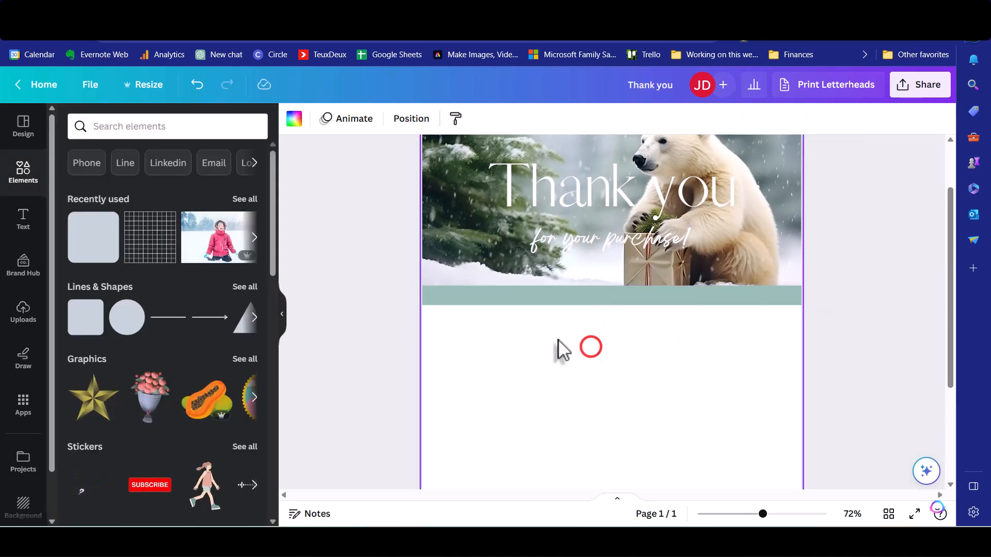
Add a heading reading "Please click the link below to go to your digital product"
left_click(26, 223)
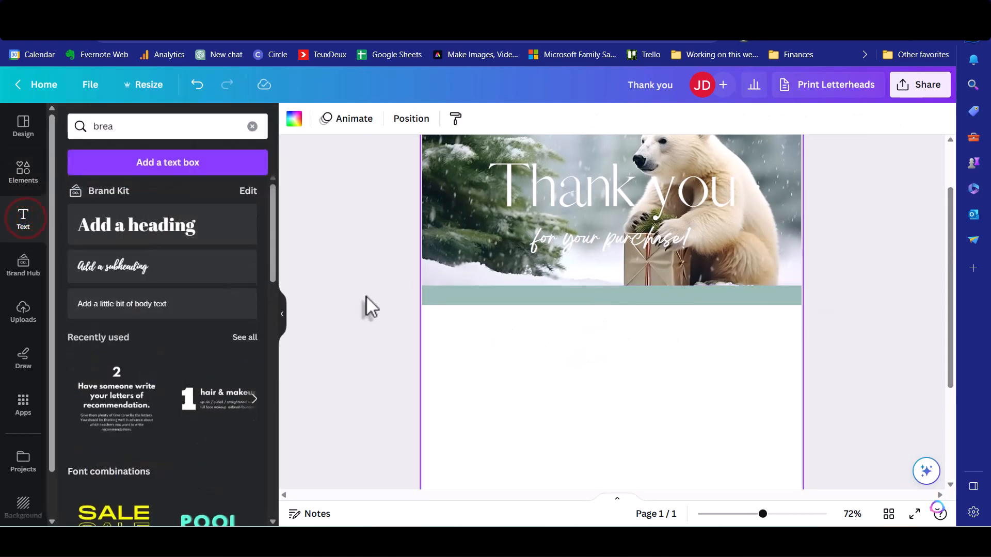
left_click(139, 246)
type("Please click")
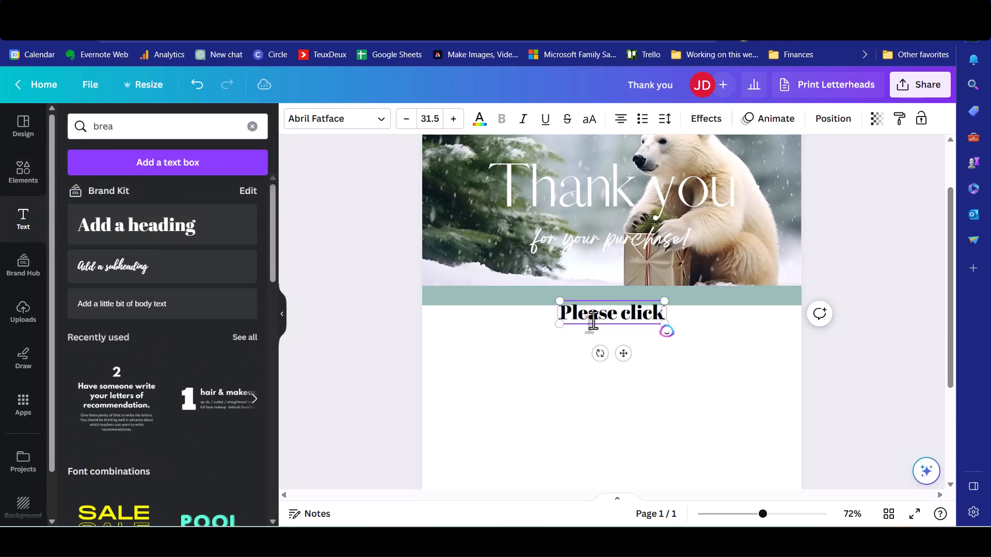
type(" the link hel")
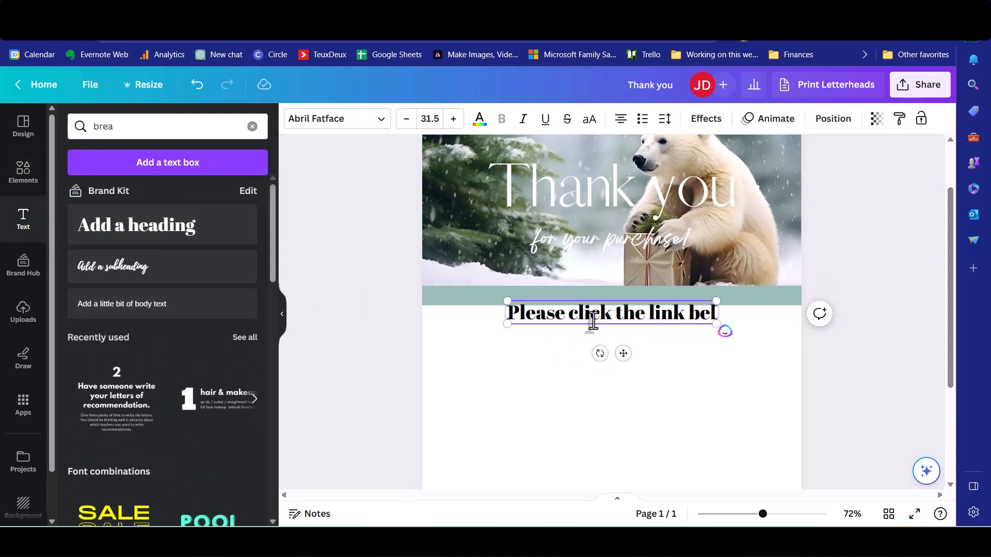
type("ow to go to you")
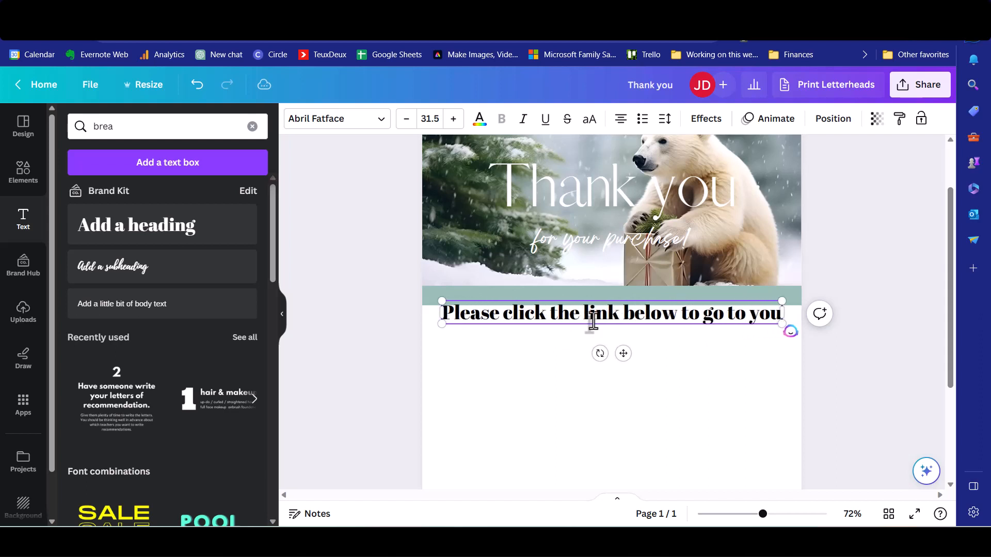
type("r digital product")
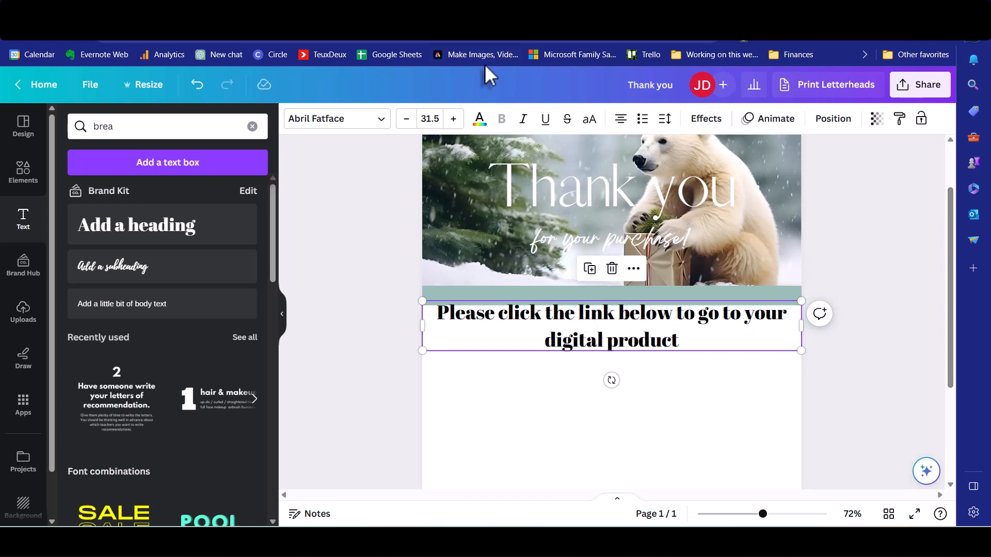
Set the "Please click the link below" text to size 17 and its font to Glacial Indifference
left_click(420, 119)
type("17")
key("Return")
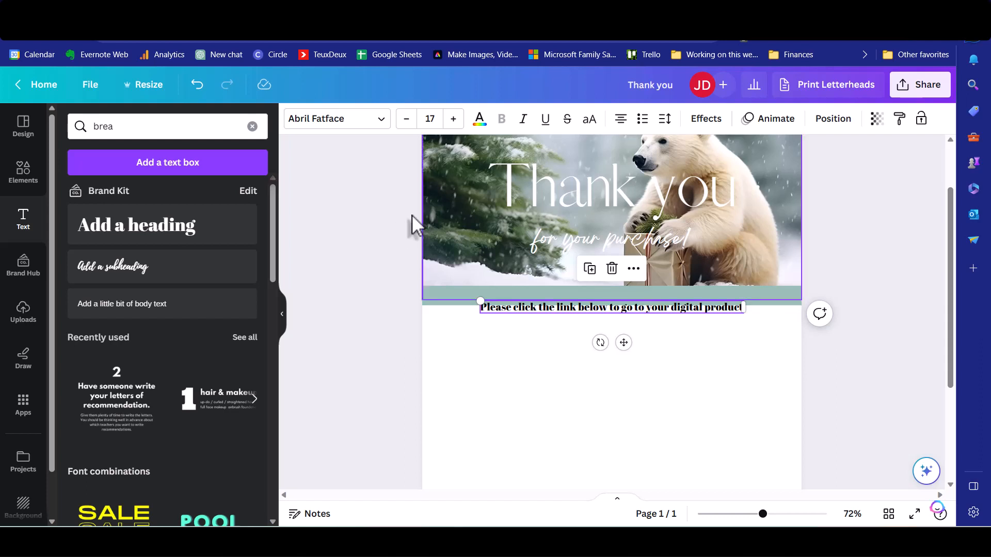
left_click(382, 122)
left_click_drag(174, 163, 92, 163)
type("glacial")
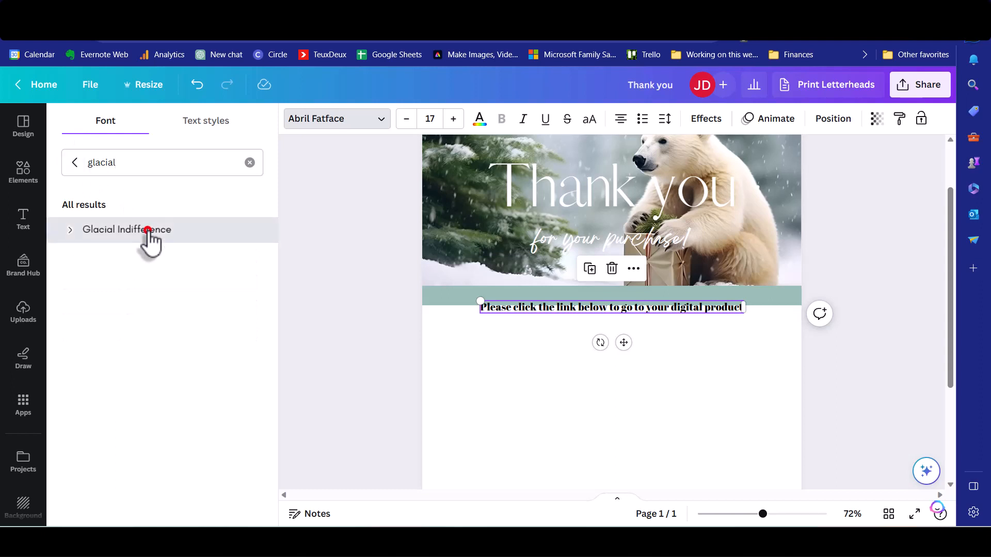
left_click(149, 232)
Move the "Please click the link below" line onto the green band and italicise it
left_click_drag(556, 312, 555, 302)
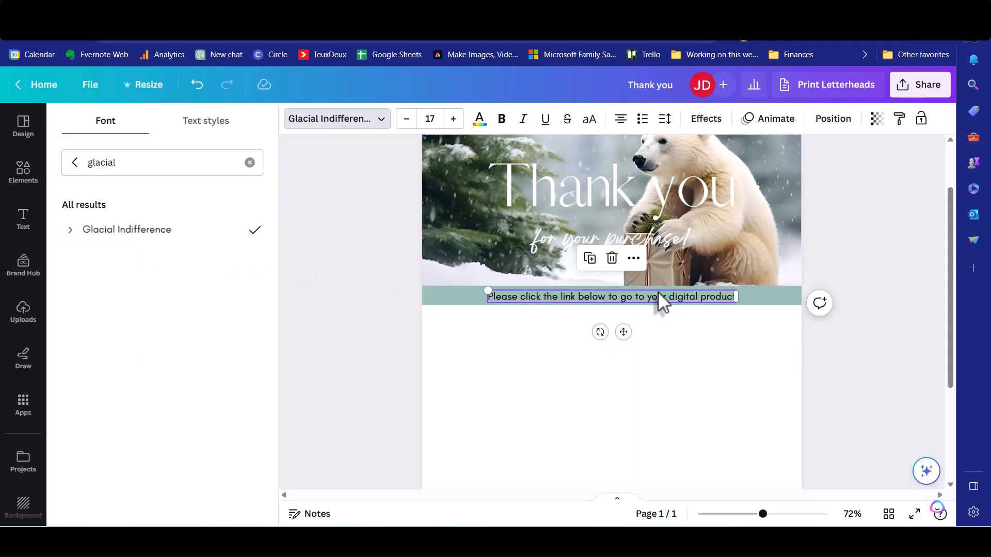
left_click(522, 119)
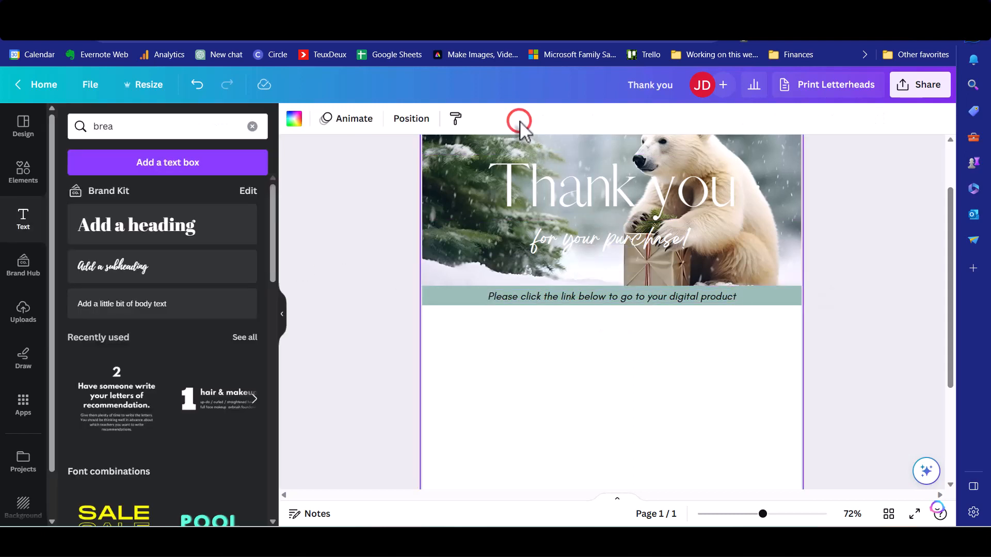
Add another heading reading "DOWNLOAD YOUR IMAGES HERE"
left_click(120, 223)
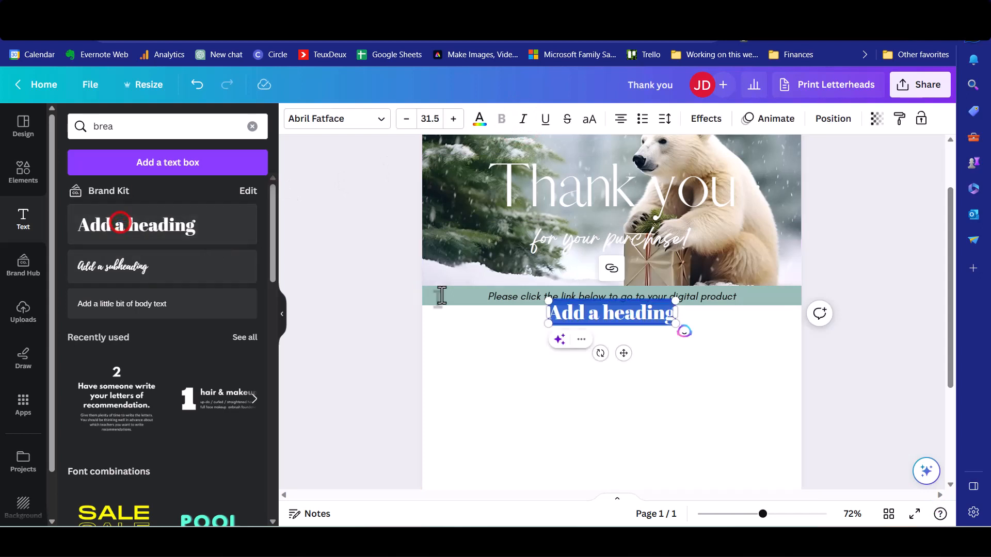
type("DOWNL")
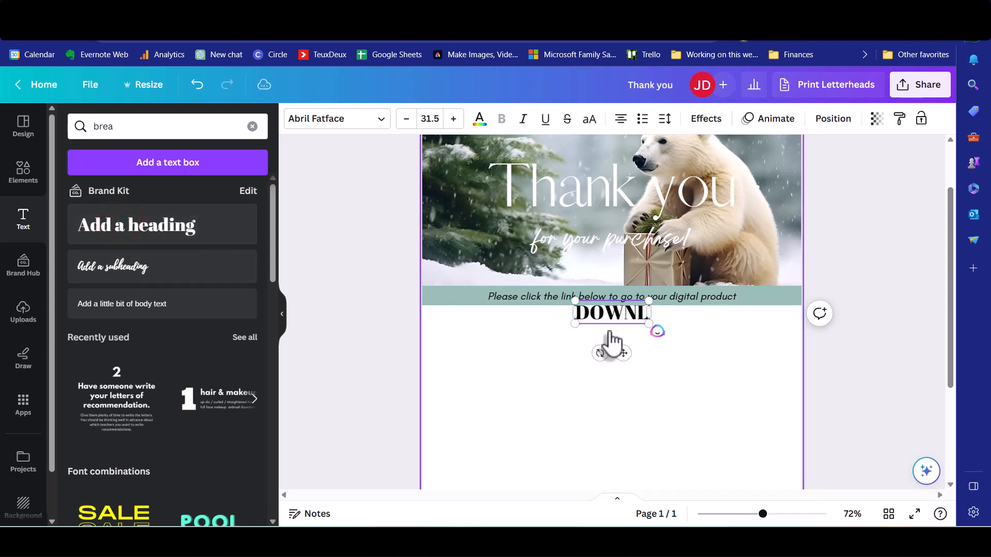
type("OAD")
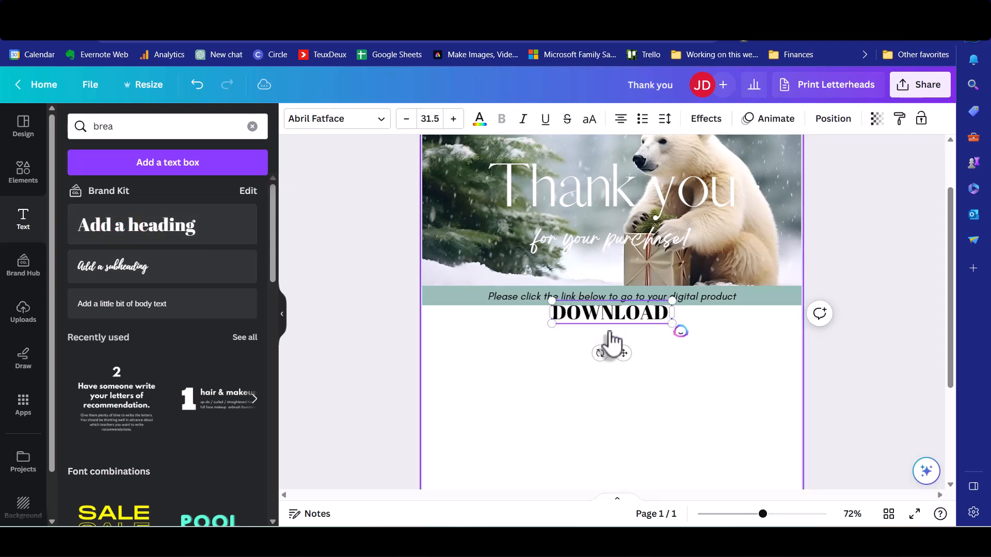
type(" YOUR I")
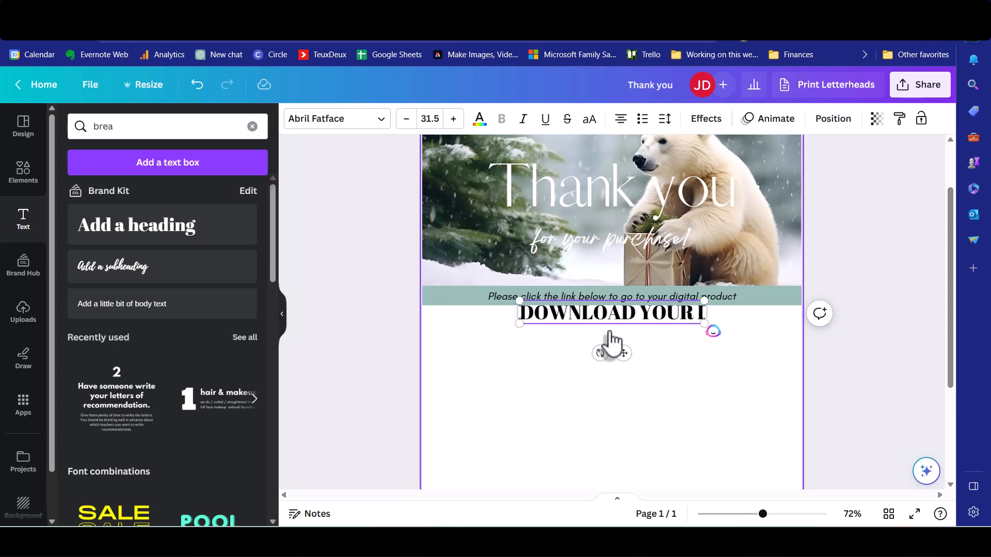
type("MAGES HERE")
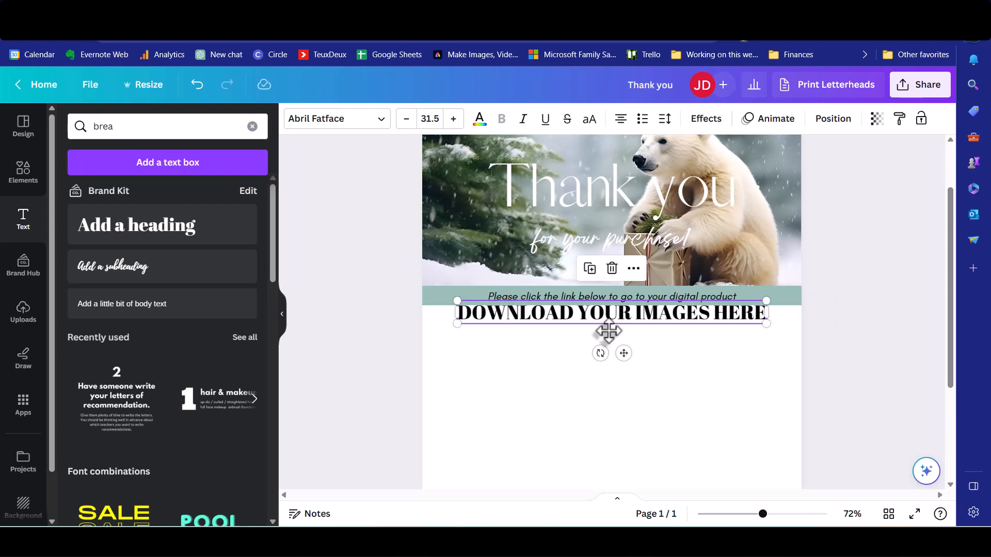
Move "DOWNLOAD YOUR IMAGES HERE" into the white area below the band and change its font to Glacial Indifference
left_click_drag(610, 343, 610, 408)
left_click(384, 120)
left_click(165, 230)
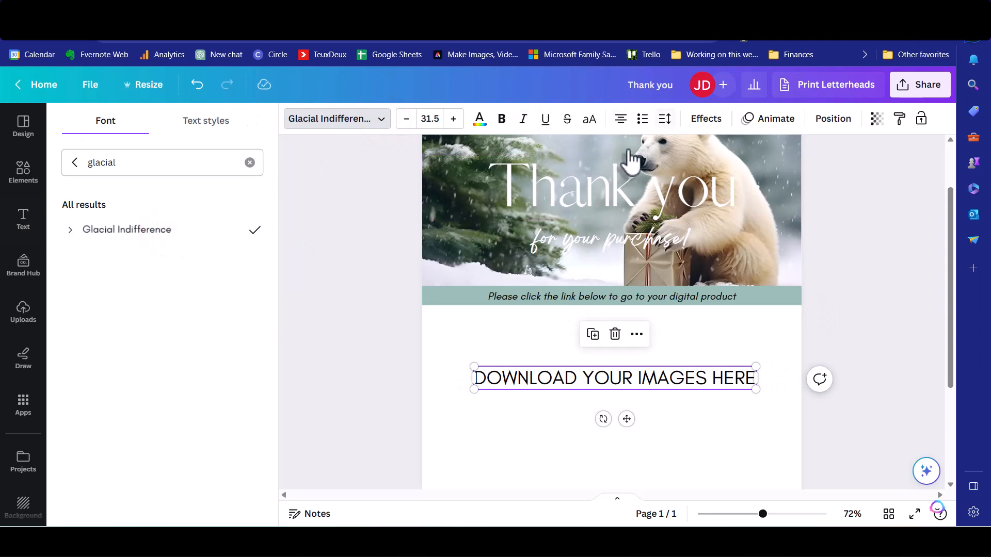
Apply the Background text effect to "DOWNLOAD YOUR IMAGES HERE"
left_click(711, 119)
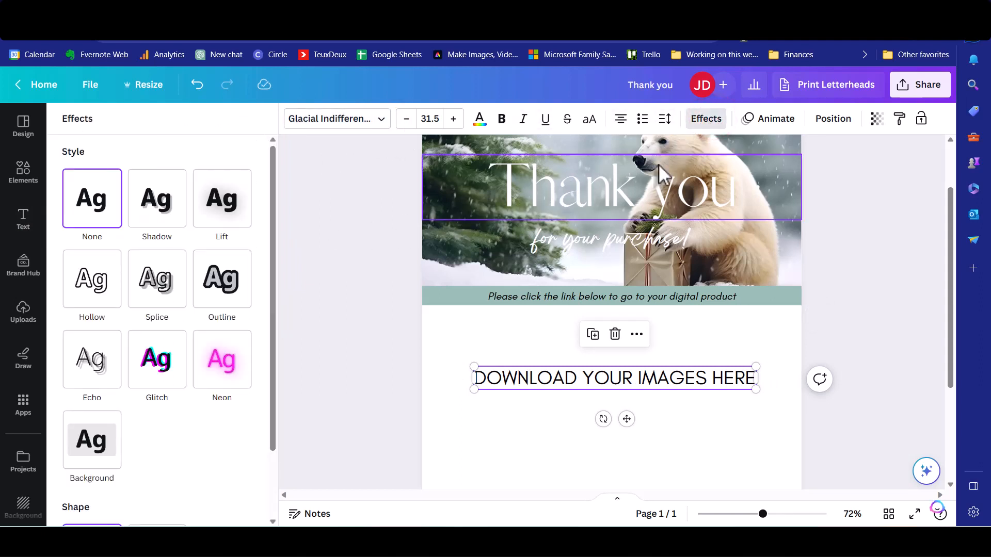
left_click(95, 454)
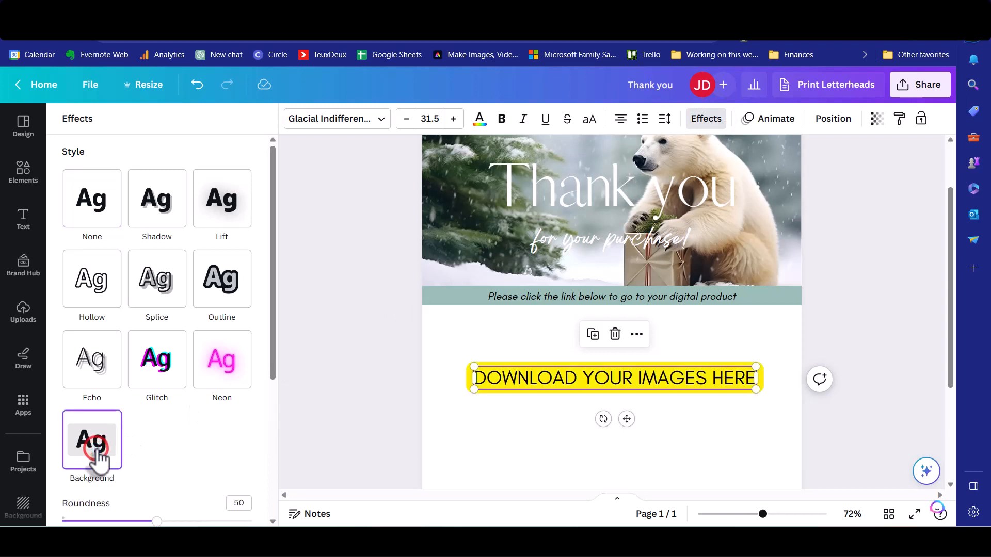
scroll(98, 456, "down", 3)
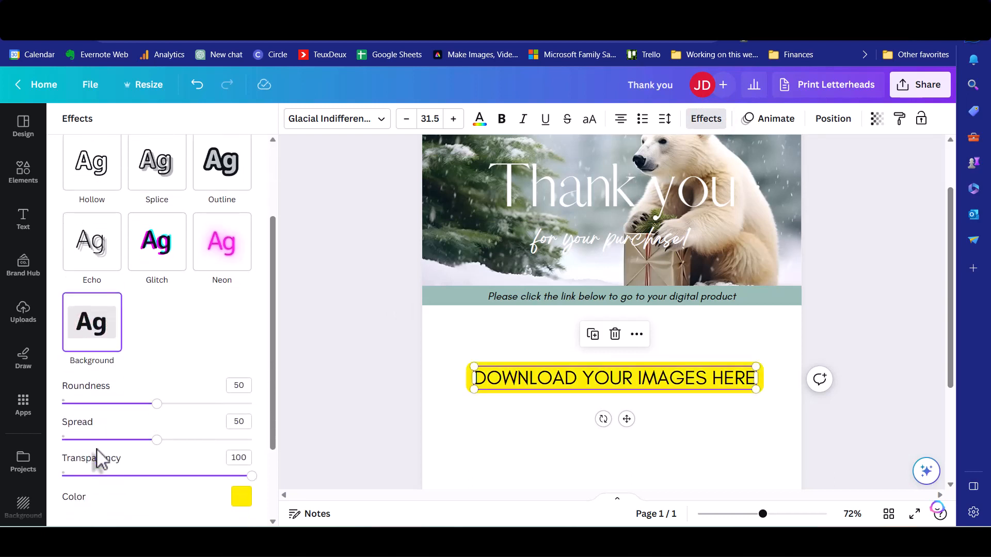
key("Escape")
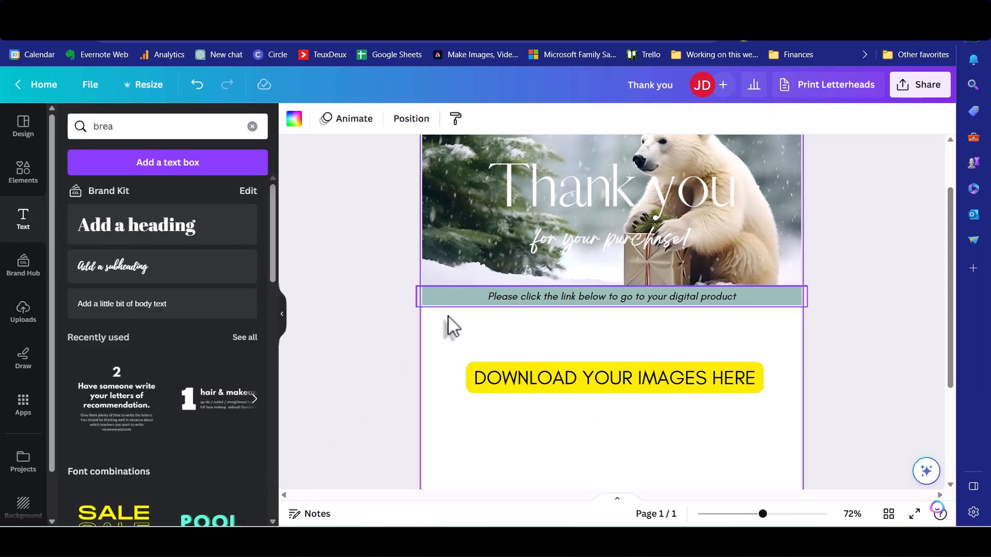
Open the fill colour choices for the green band behind the instruction line
left_click(451, 298)
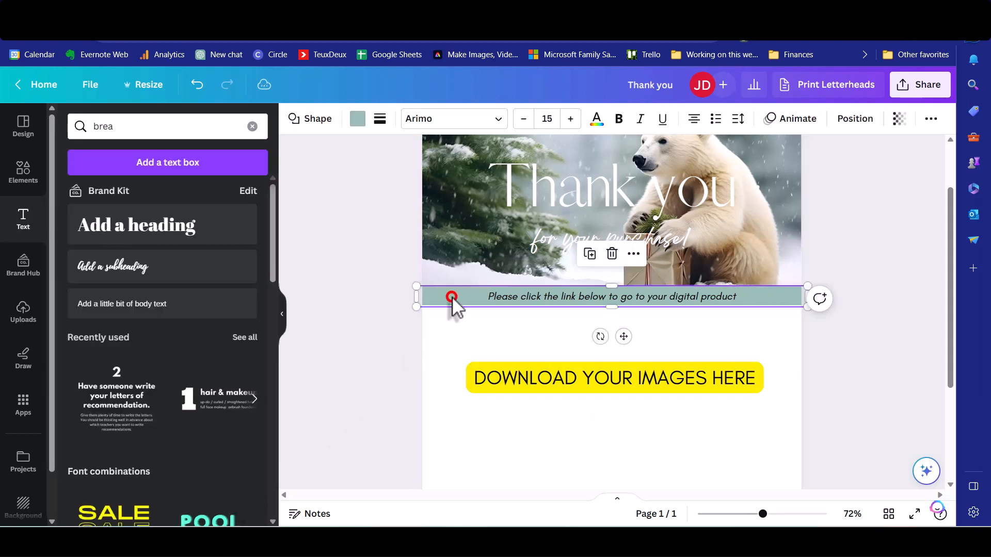
left_click(356, 115)
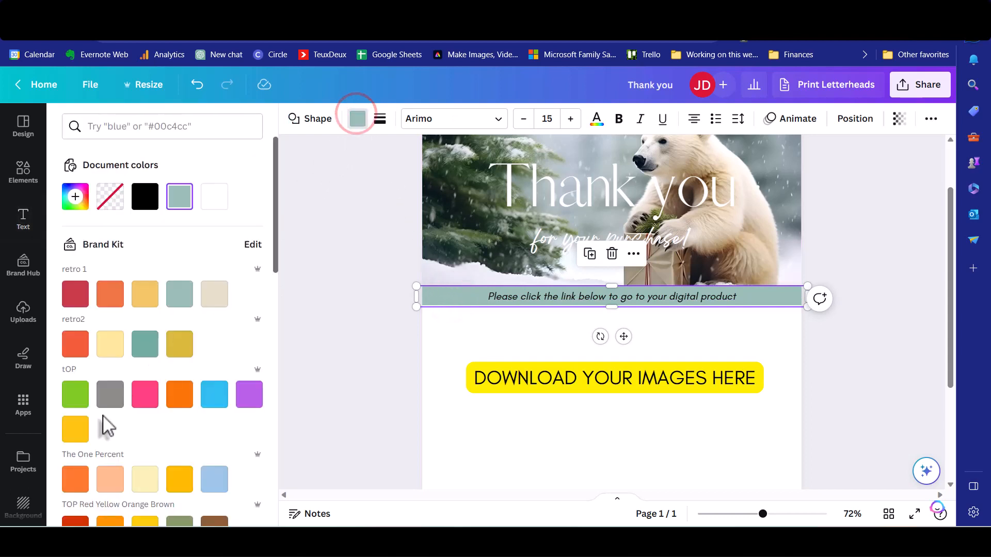
Try several photo colors on the banner behind "Please click the link below" and settle on the tan fill
scroll(102, 421, "down", 10)
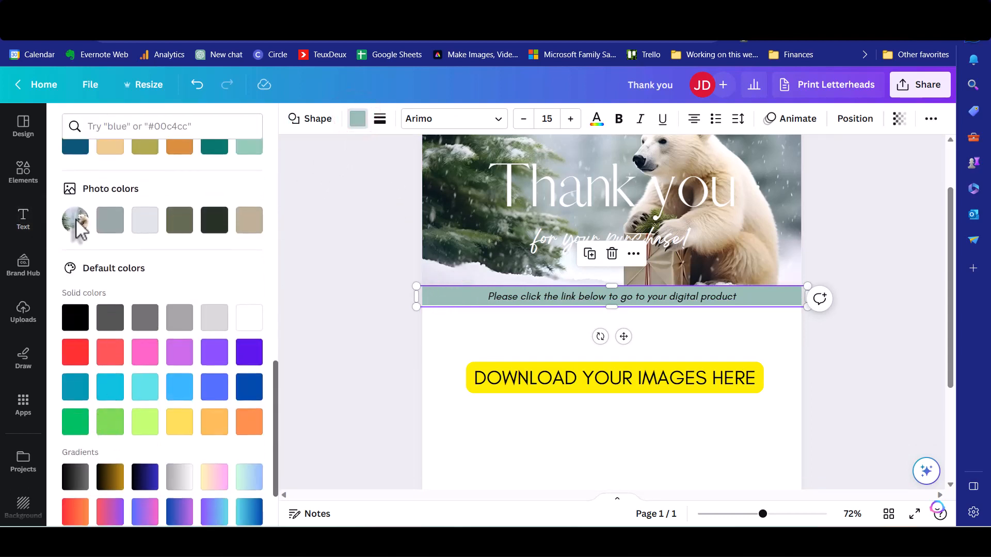
left_click(108, 226)
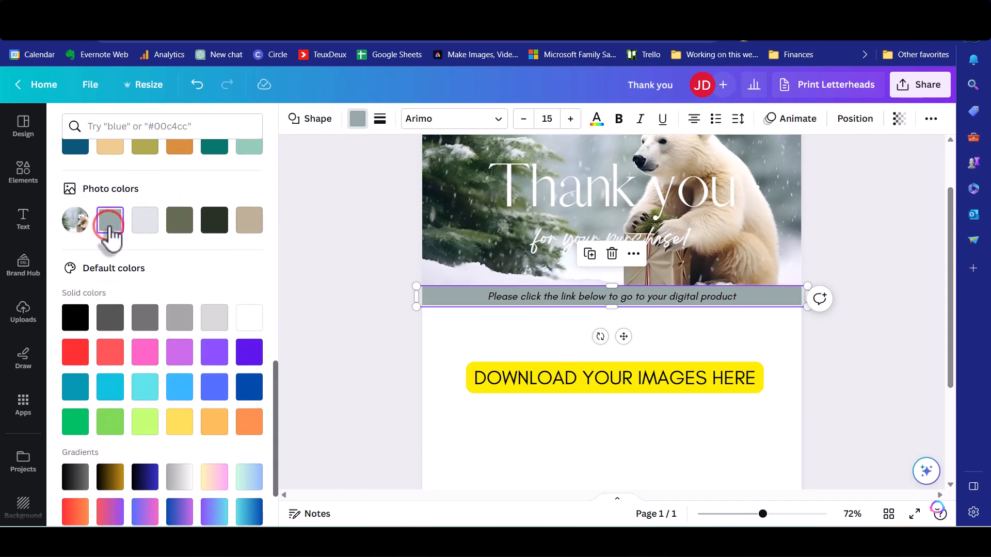
left_click(179, 226)
left_click(213, 226)
left_click(252, 222)
scroll(439, 227, "up", 1)
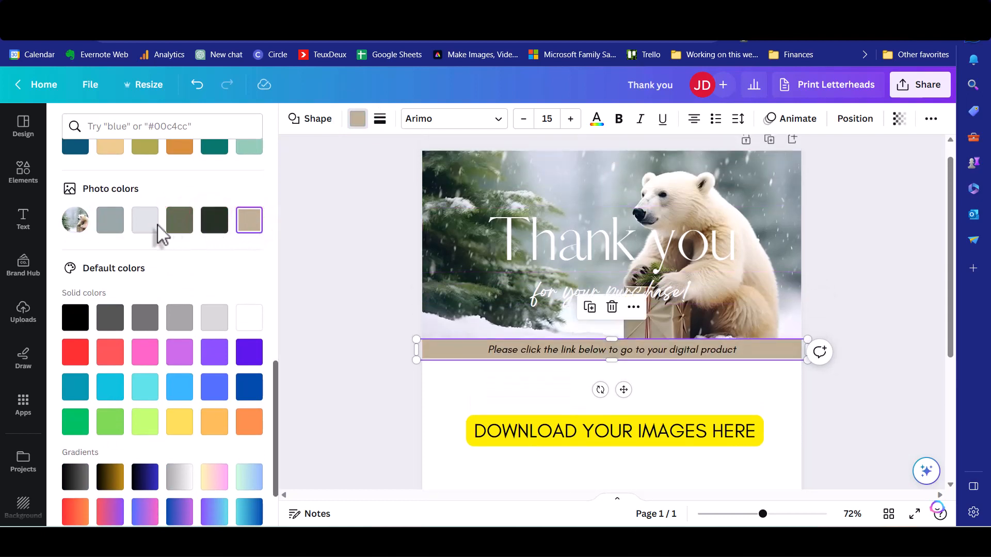
left_click(136, 233)
left_click(110, 230)
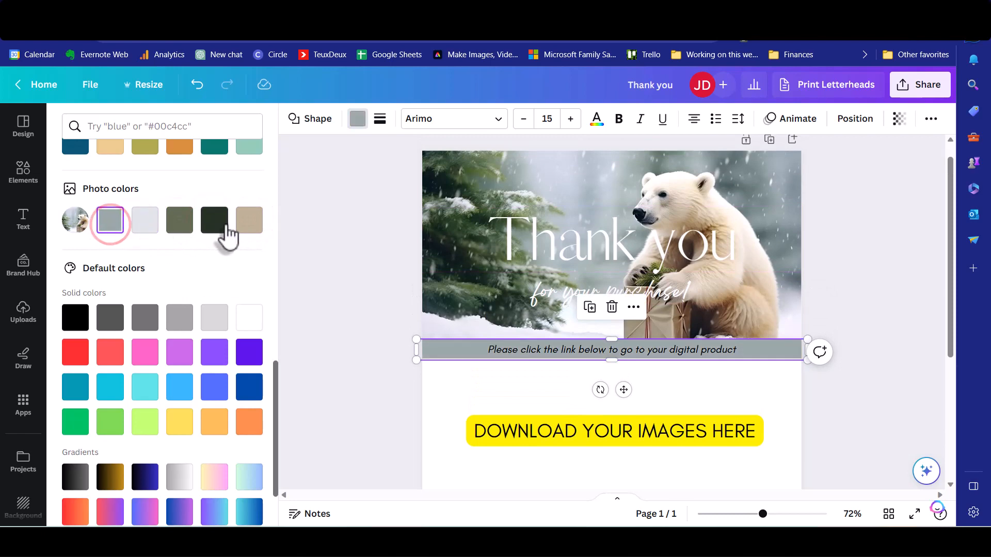
left_click(395, 367)
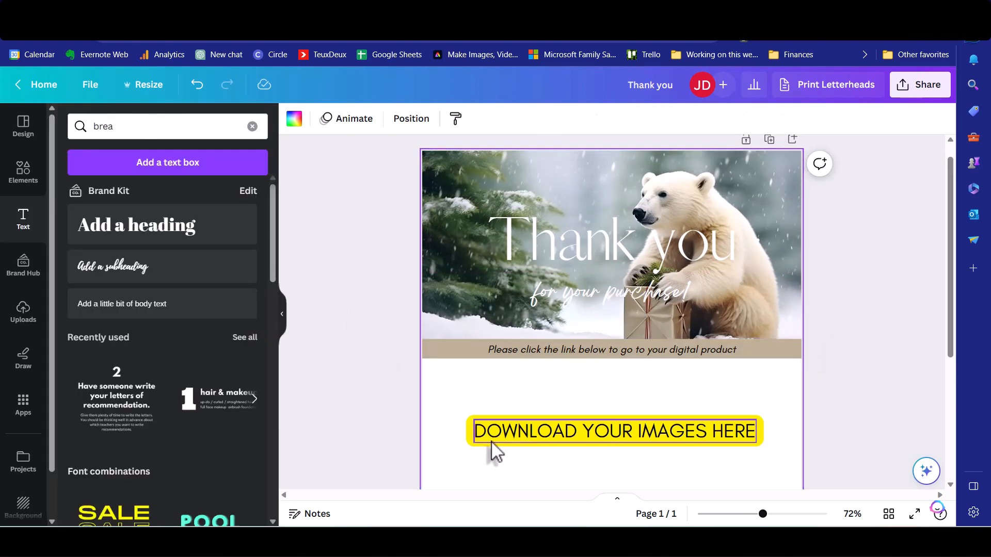
Change the background effect color of the "DOWNLOAD YOUR IMAGES HERE" text to the tan document color
left_click(500, 442)
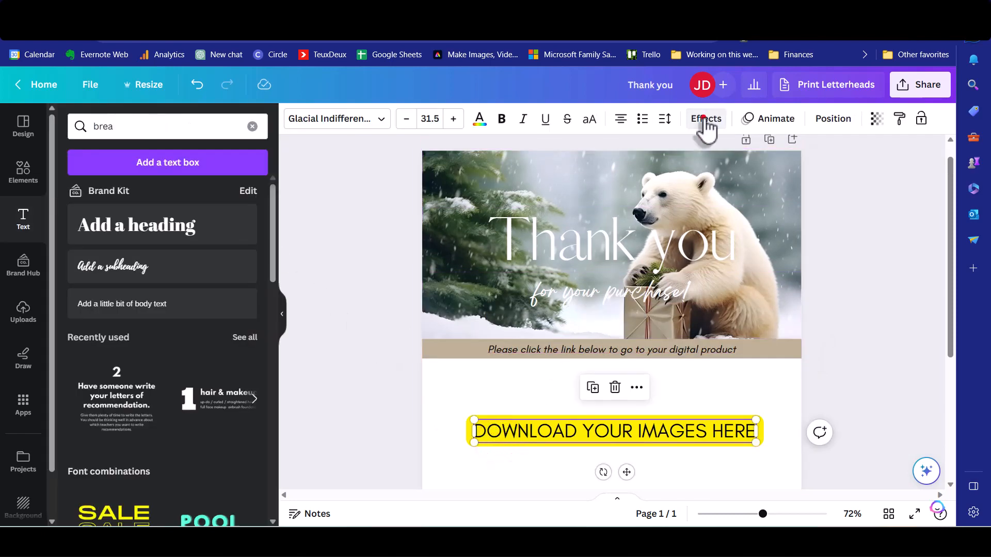
left_click(705, 120)
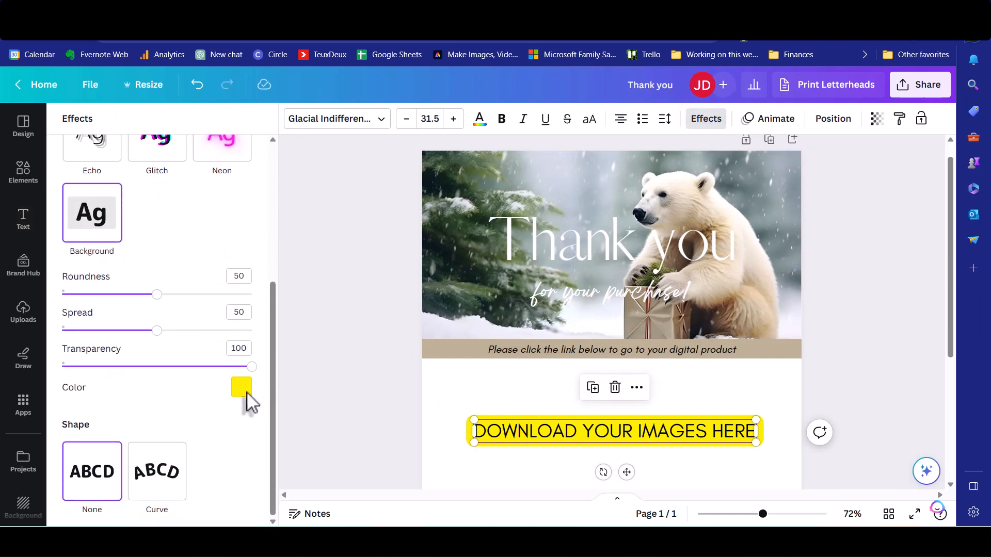
left_click(241, 388)
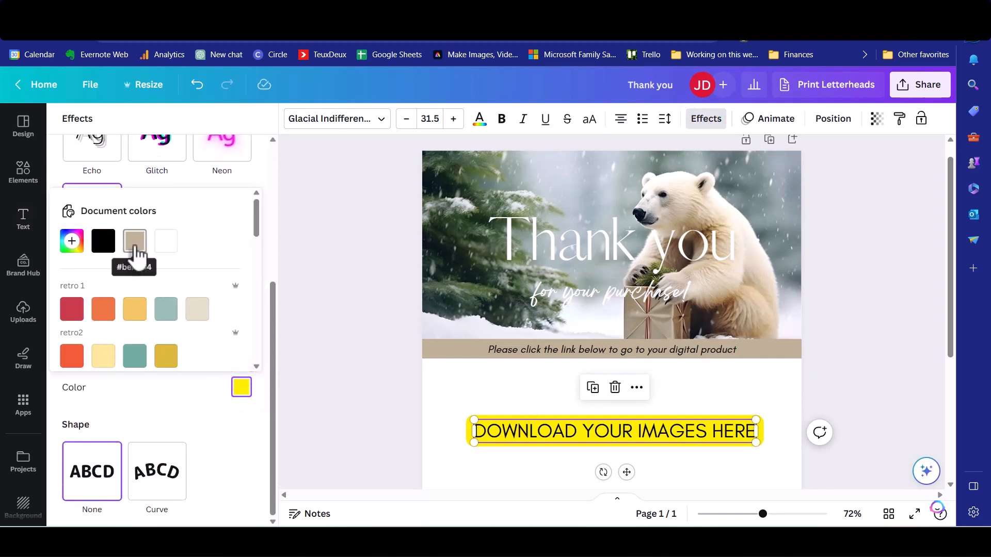
left_click(134, 241)
Set the font size of the "DOWNLOAD YOUR IMAGES HERE" text to 20
left_click(428, 119)
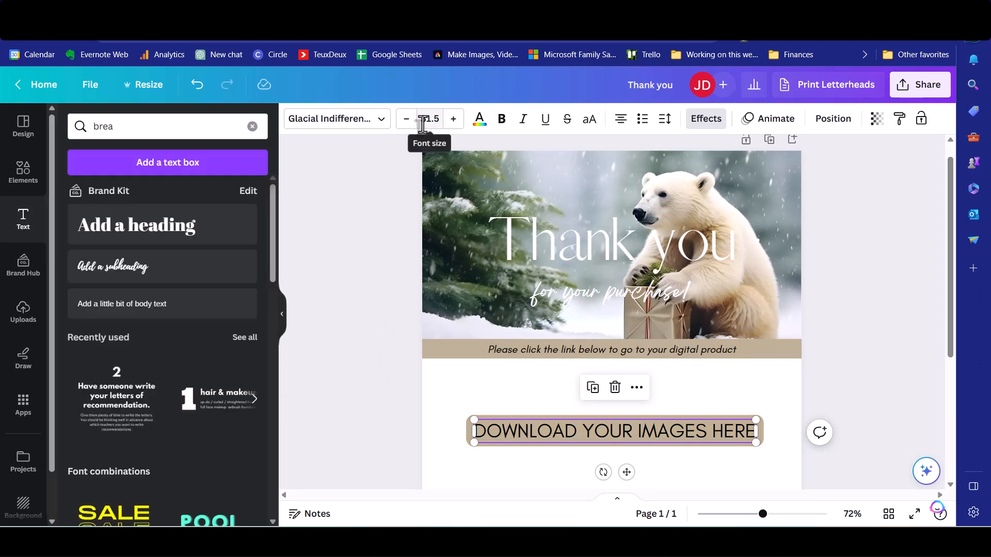
type("20")
key("Return")
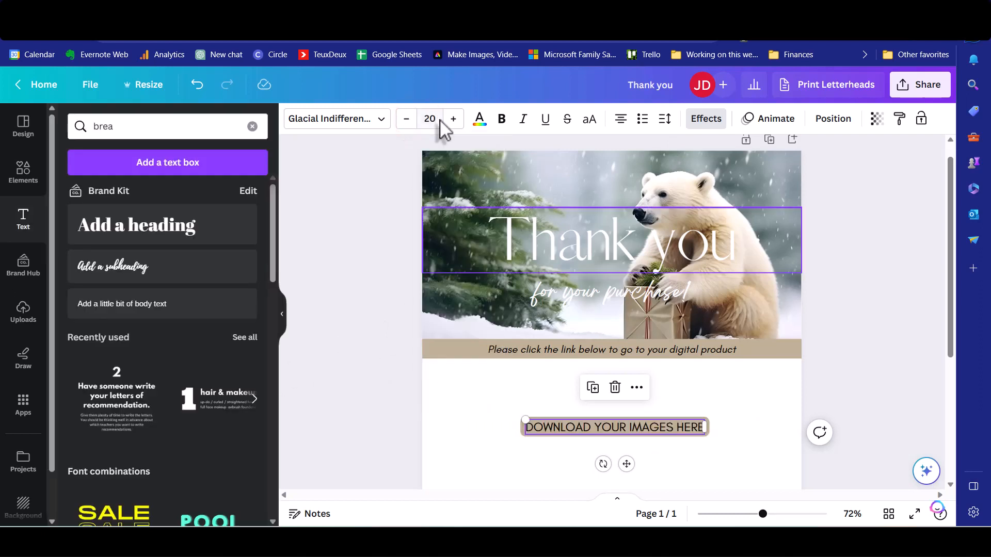
scroll(485, 372, "down", 2)
left_click(486, 368)
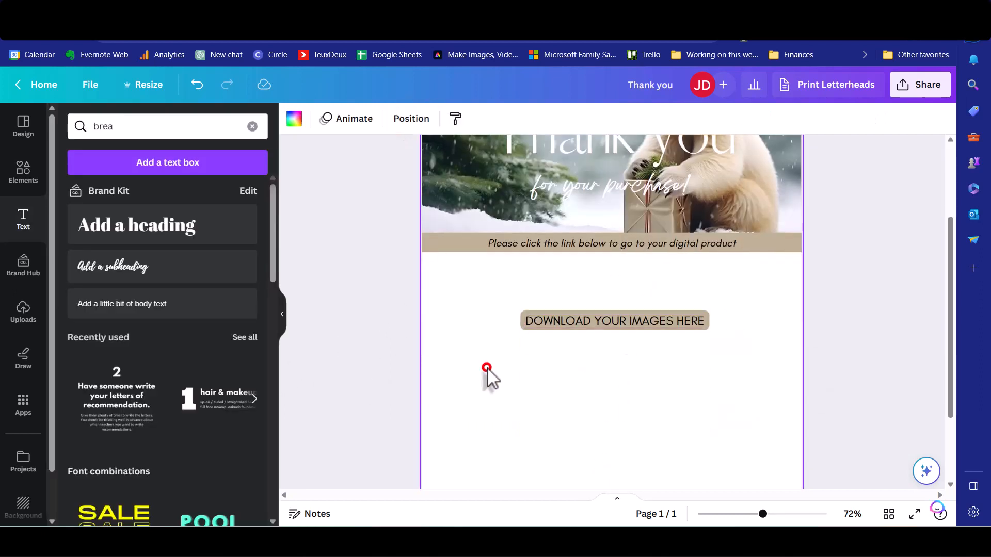
Place the uploaded Lens Lush Backdrops logo below the "DOWNLOAD YOUR IMAGES HERE" text
left_click(571, 323)
scroll(490, 370, "down", 1)
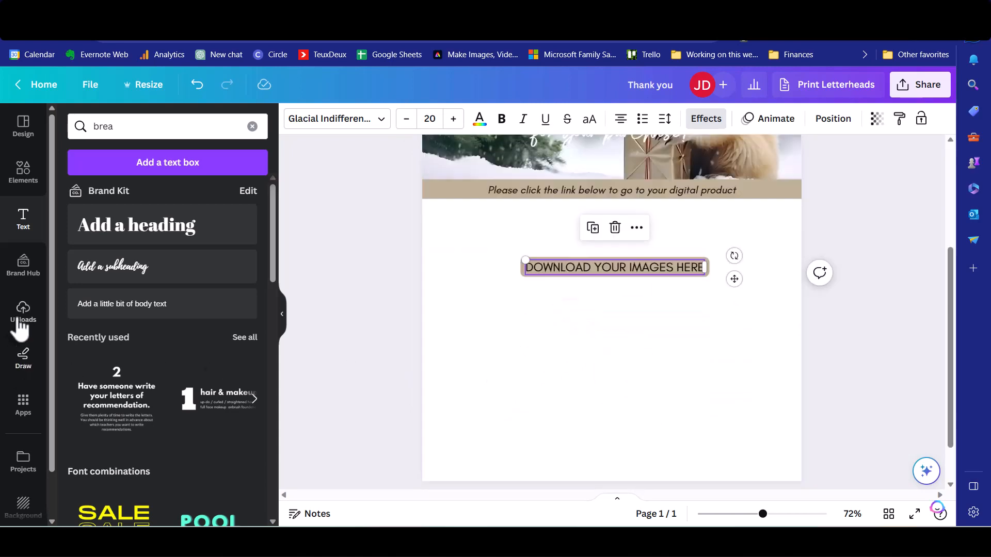
left_click(20, 316)
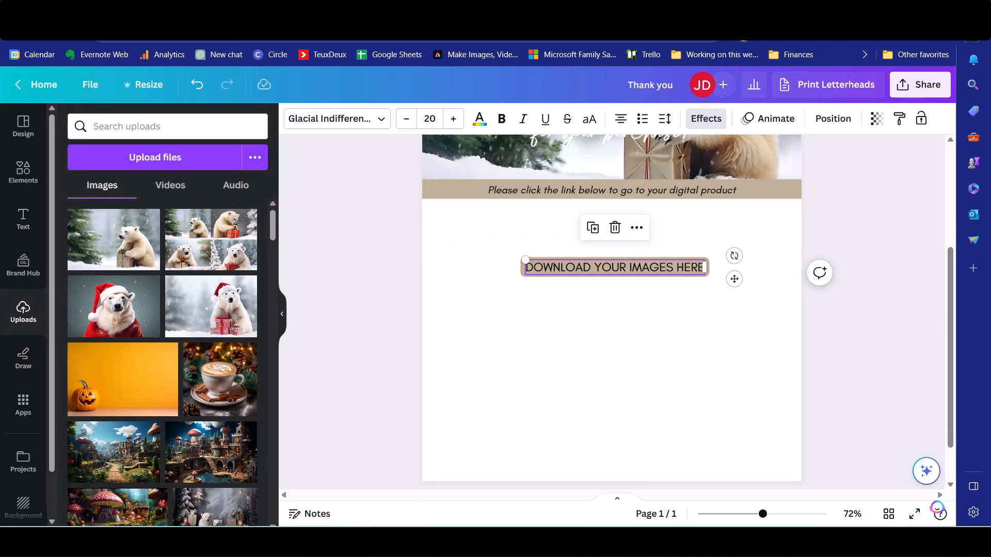
left_click(632, 356)
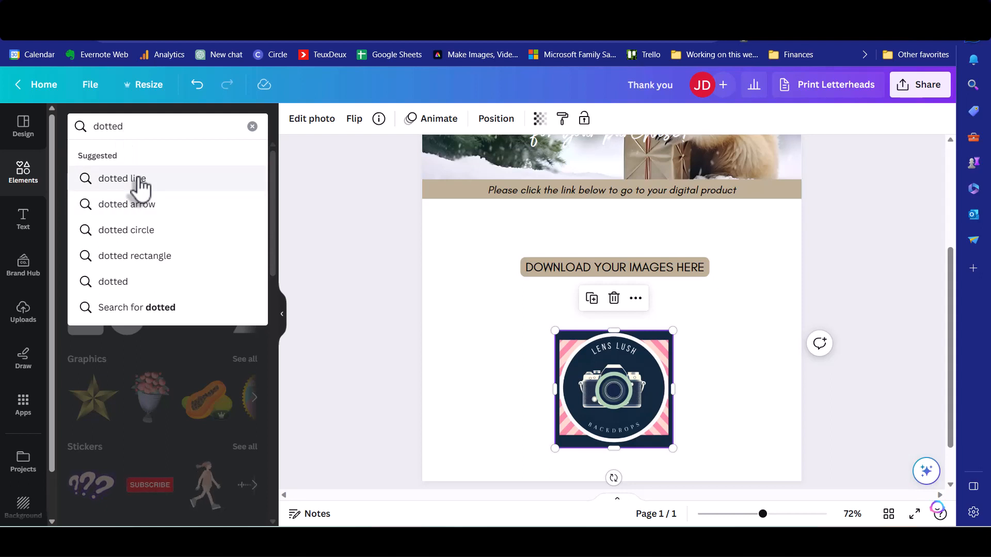
Add a dotted line across the full page width between the download text and the logo, with its transparency set to 25
left_click(138, 179)
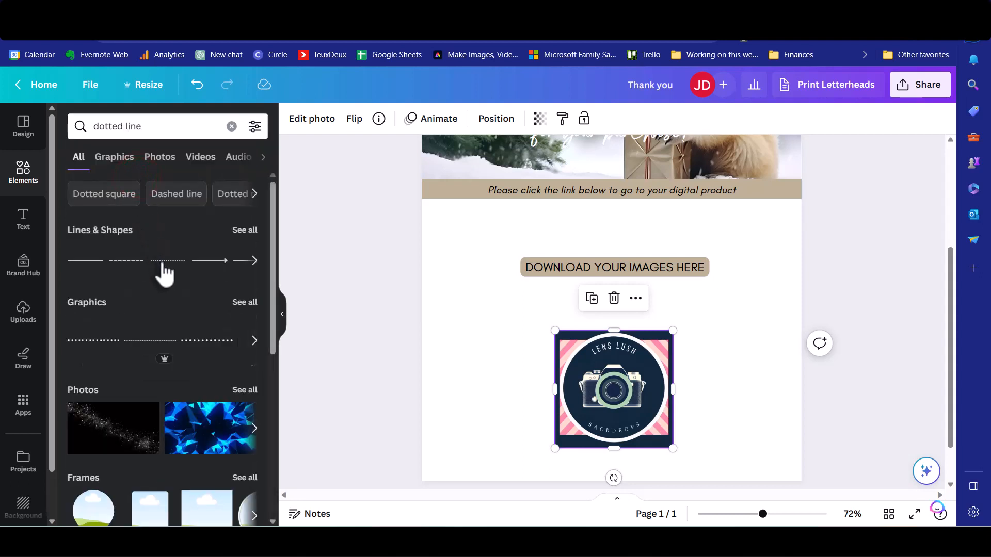
left_click(164, 260)
left_click_drag(612, 236, 799, 304)
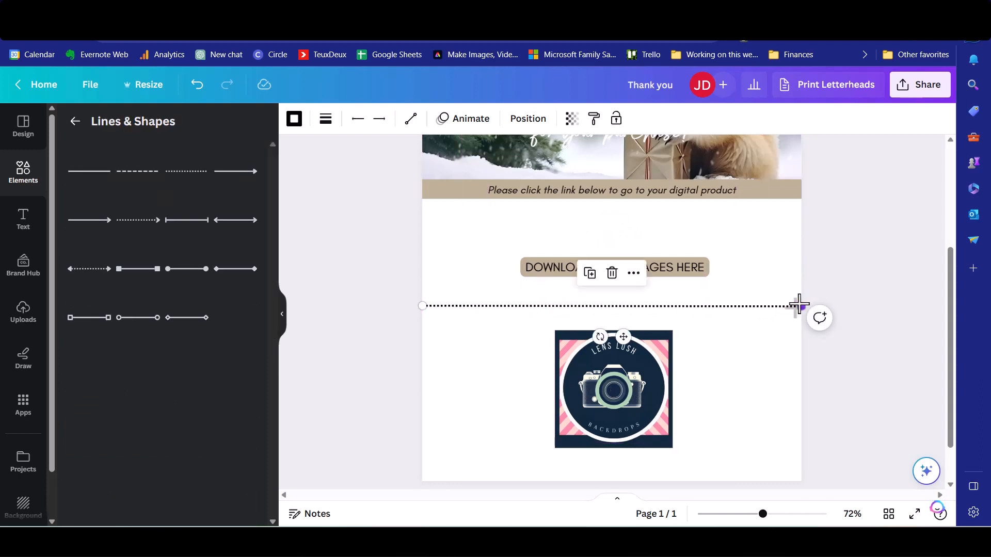
left_click(571, 119)
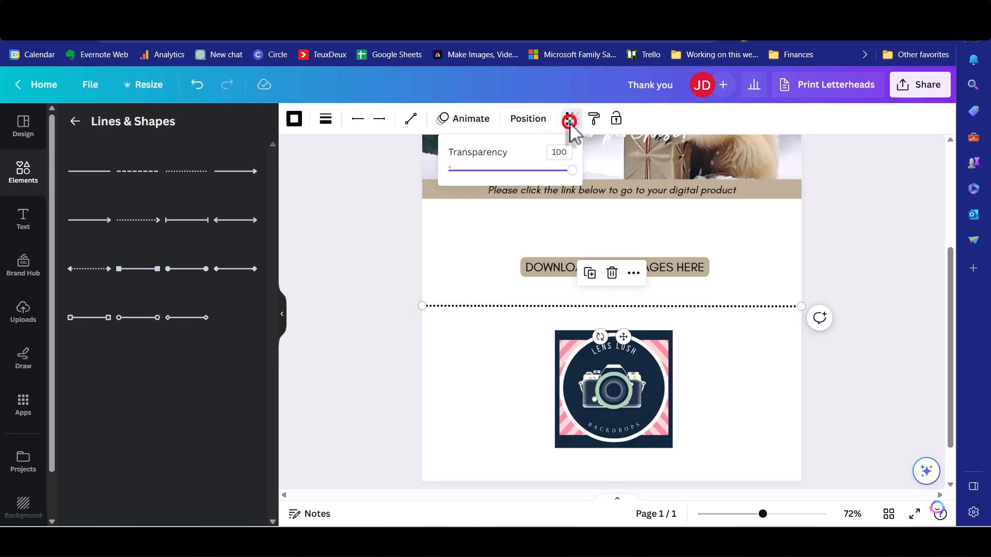
left_click_drag(574, 176, 484, 192)
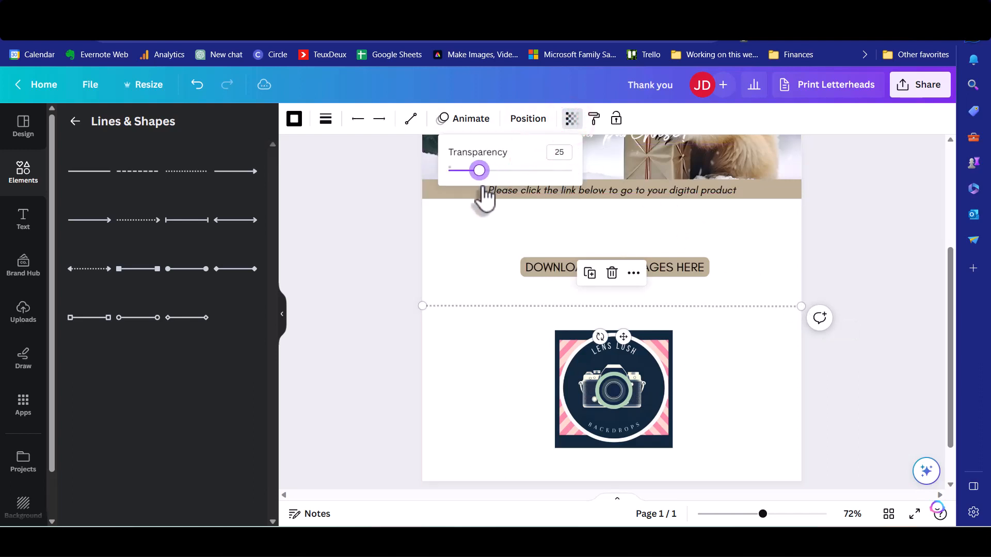
Copy the tan banner and place the duplicate below the logo near the page's lower edge
left_click(485, 197)
scroll(486, 196, "down", 1)
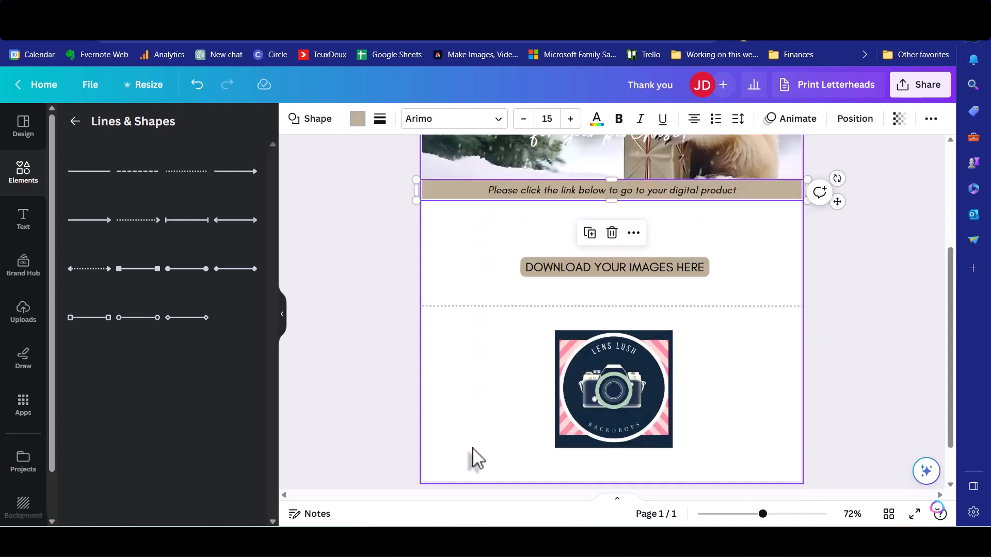
left_click(471, 454)
key("ctrl+v")
left_click_drag(479, 203, 473, 476)
Duplicate the italic "Please click the link below" text and place the copy on the lower banner
left_click(551, 203)
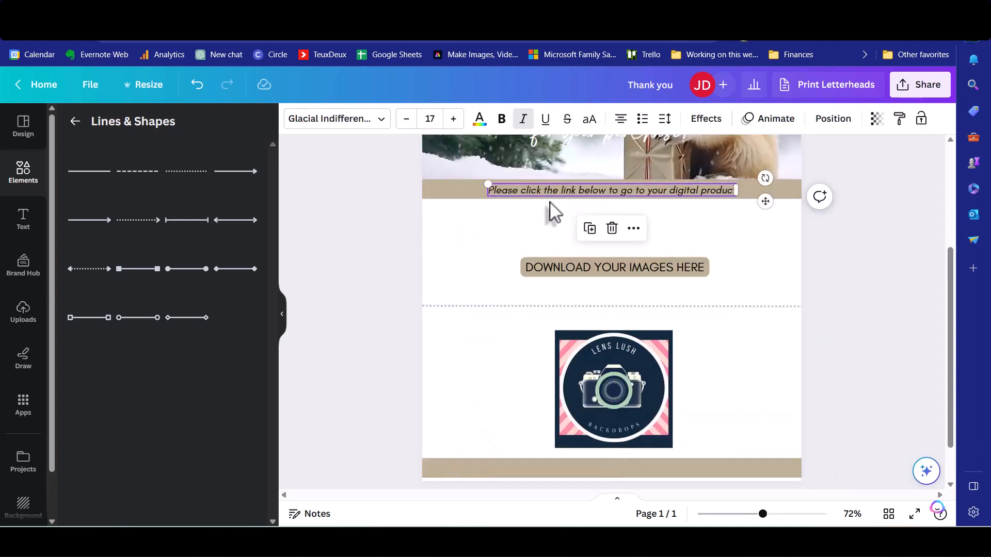
key("ctrl+d")
left_click_drag(547, 191, 551, 470)
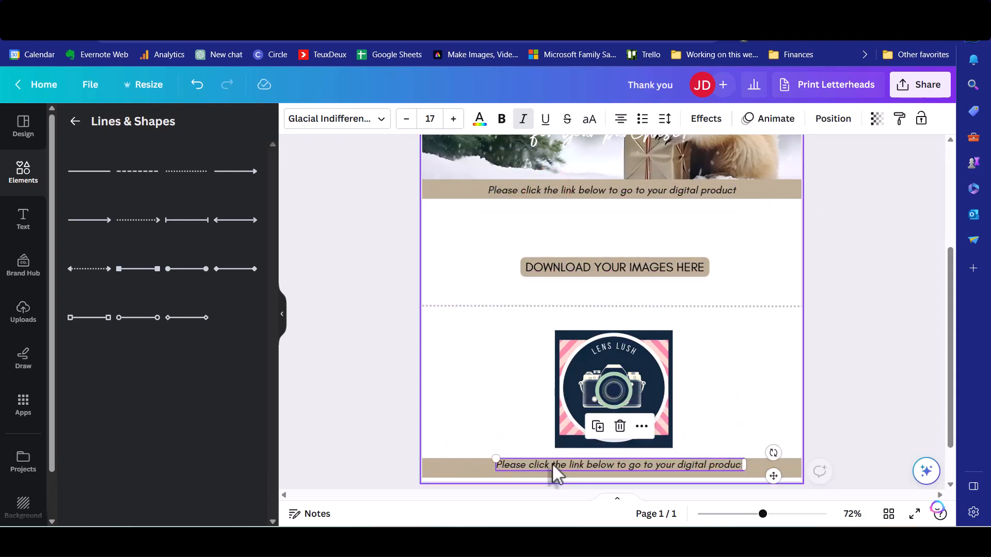
left_click(509, 192)
right_click(509, 192)
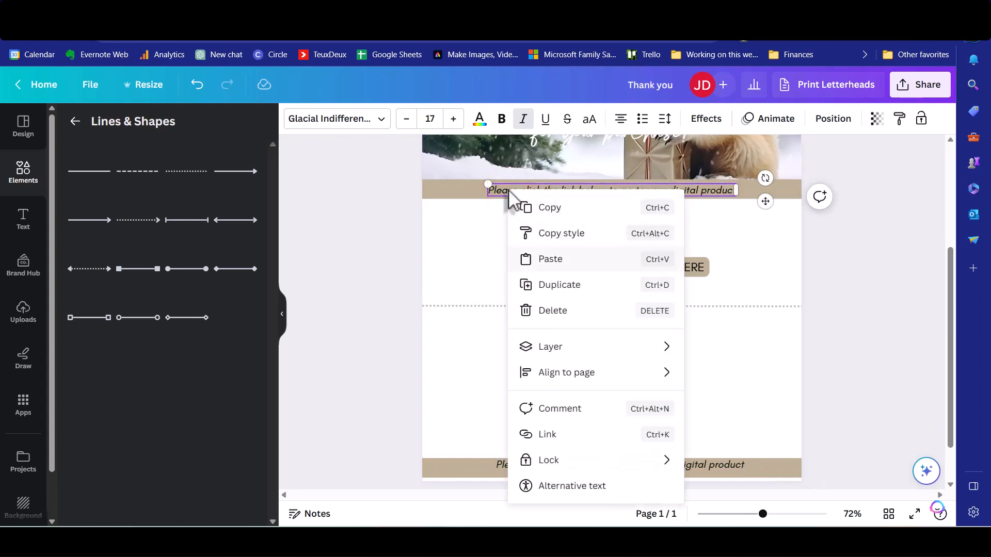
left_click(481, 233)
left_click(500, 192)
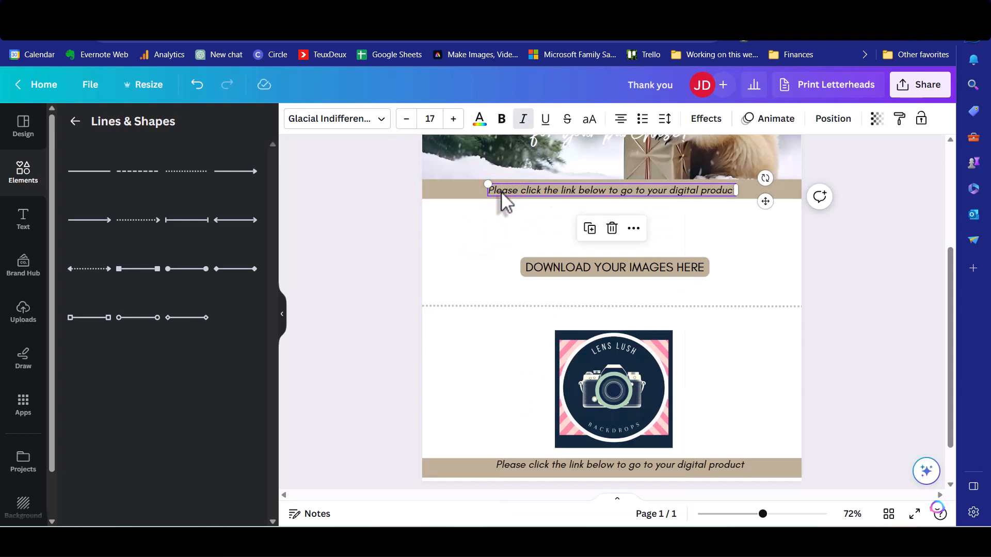
Replace the lower banner's text with "For any issues regarding this product please contact me!"
double_click(536, 465)
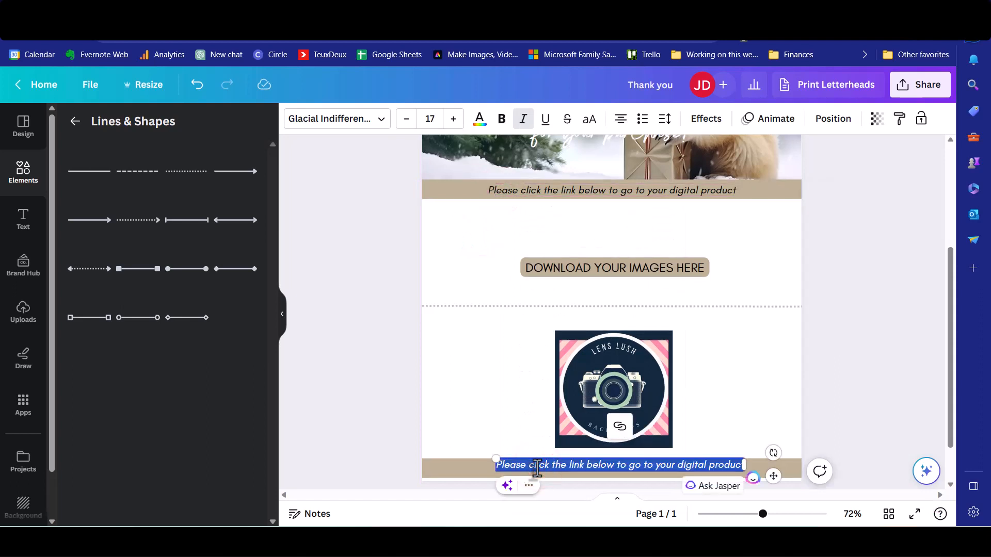
type("For any issues regarding this product please")
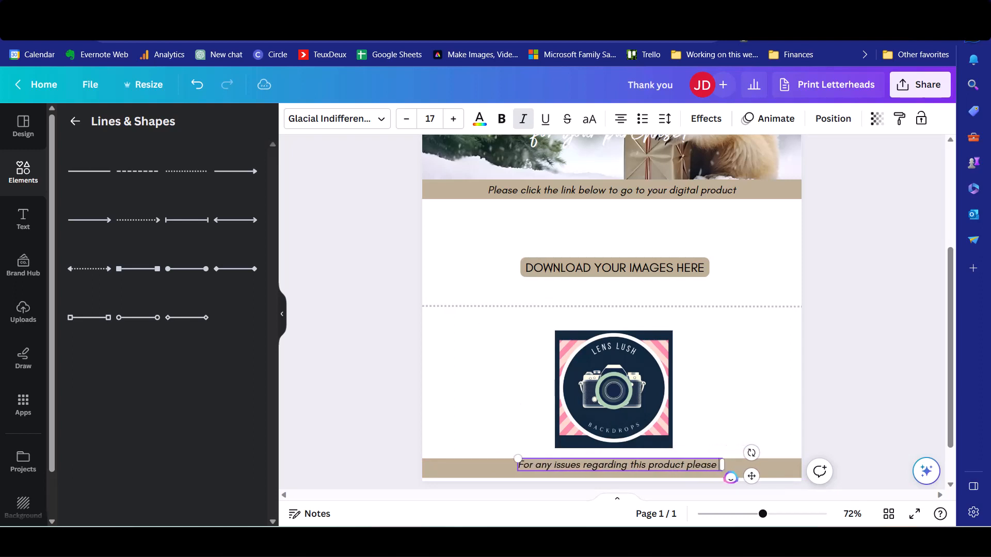
type(" contact me")
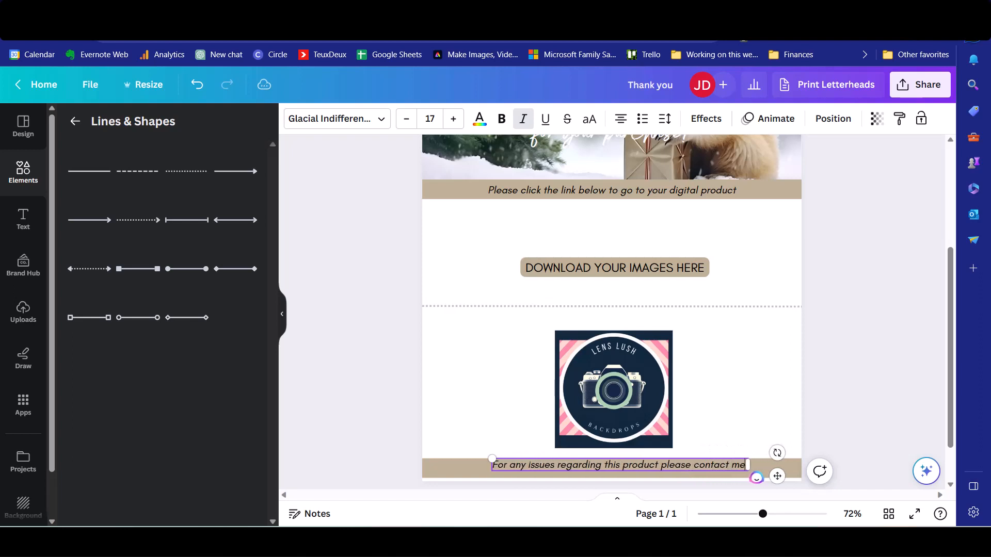
type("!")
key("Escape")
Move the download text, dotted line and logo up, and make the lower banner taller so it reaches the page's lower edge
left_click_drag(613, 460, 612, 444)
left_click_drag(655, 366, 653, 352)
left_click_drag(757, 276, 487, 244)
left_click_drag(558, 266, 560, 251)
left_click_drag(686, 308, 686, 279)
left_click_drag(637, 387, 637, 373)
left_click_drag(462, 464, 463, 468)
left_click_drag(612, 448, 611, 435)
Break the lower banner's contact message onto two lines before "please contact me!"
left_click(661, 465)
left_click(661, 465)
key("Return")
Center the contact message within the lower banner and nudge the logo slightly upward
left_click(956, 412)
left_click_drag(636, 471, 651, 451)
left_click(781, 411)
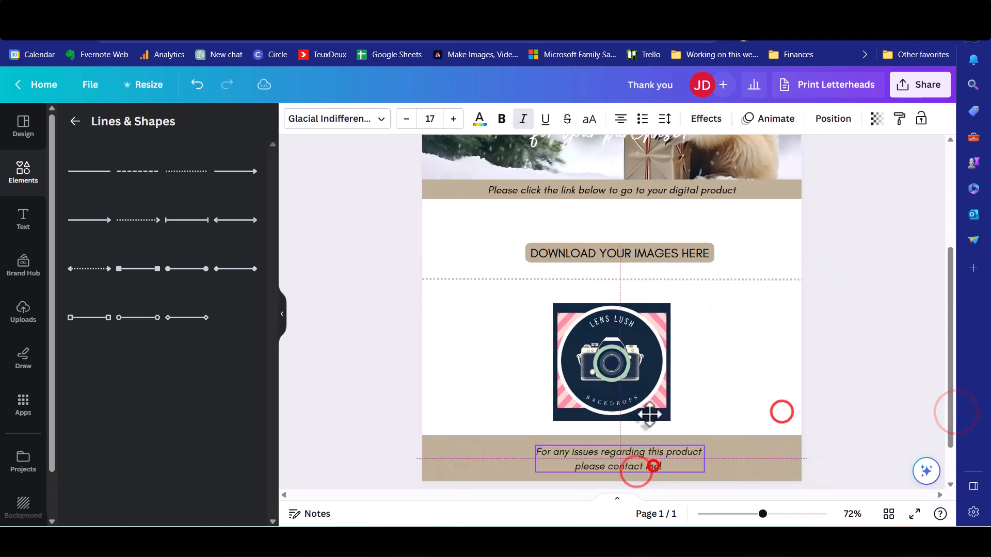
left_click_drag(630, 366, 631, 362)
left_click(743, 361)
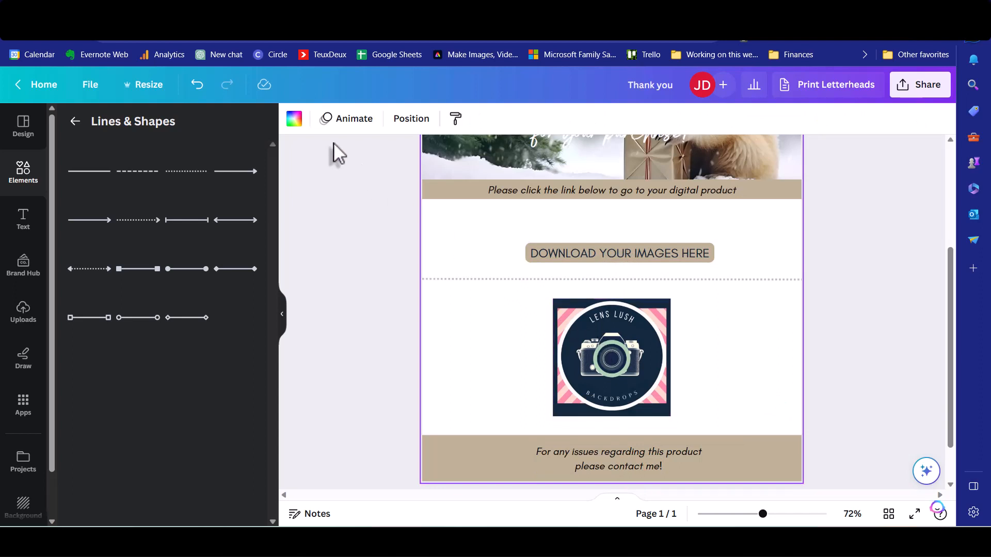
Fill the upper banner with the olive green from the polar bear photo's colors
left_click(294, 118)
scroll(202, 356, "down", 10)
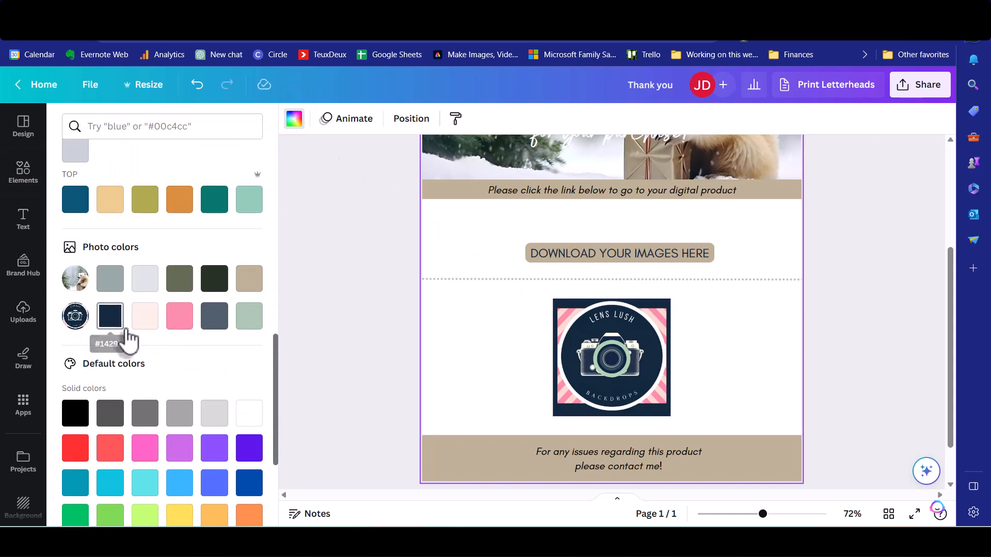
left_click(182, 221)
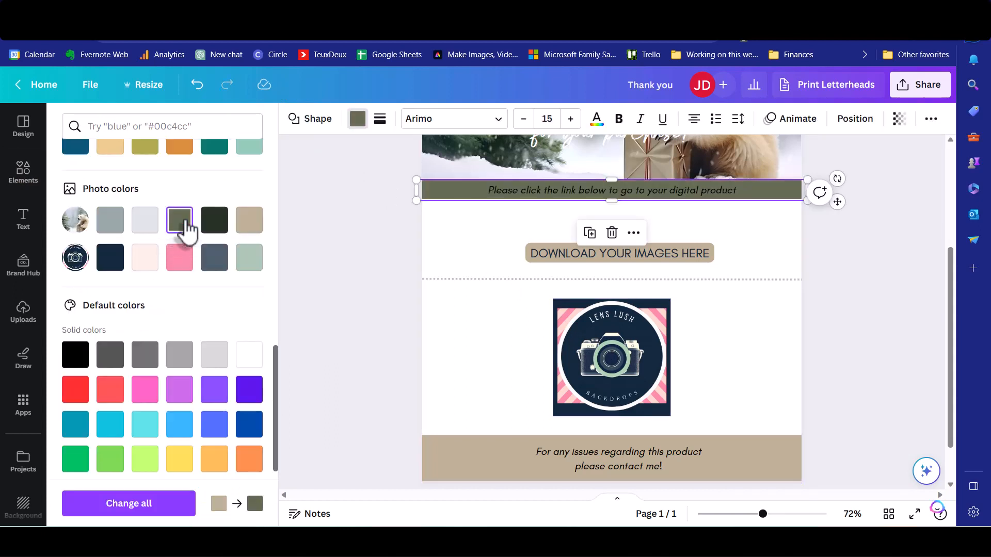
Copy the hex code #636C55 from the upper banner's fill color
left_click(357, 121)
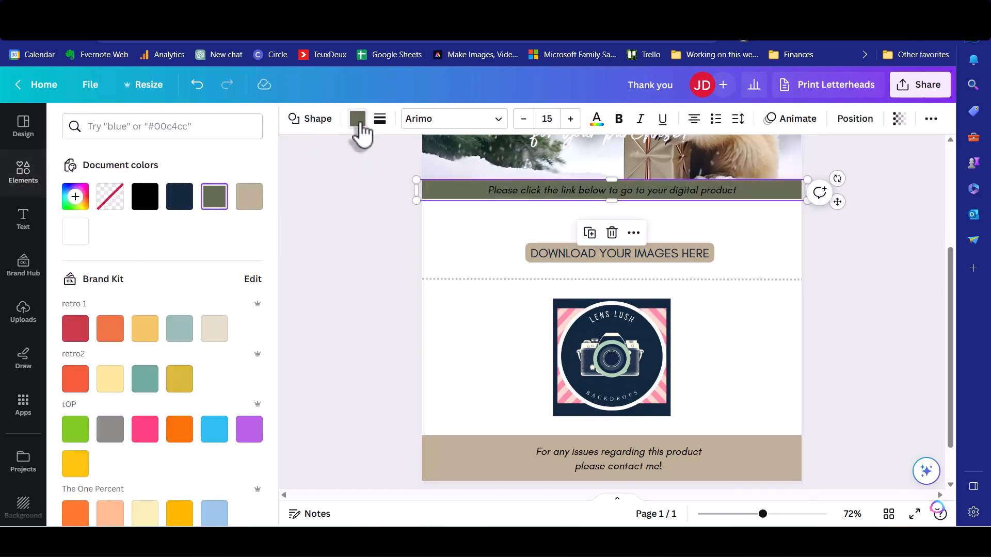
left_click(215, 197)
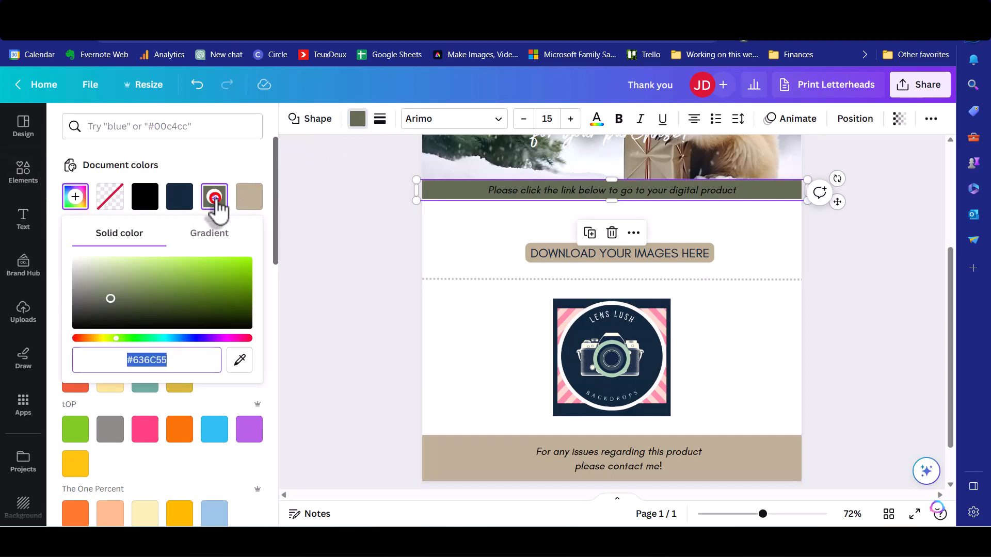
left_click_drag(178, 360, 96, 361)
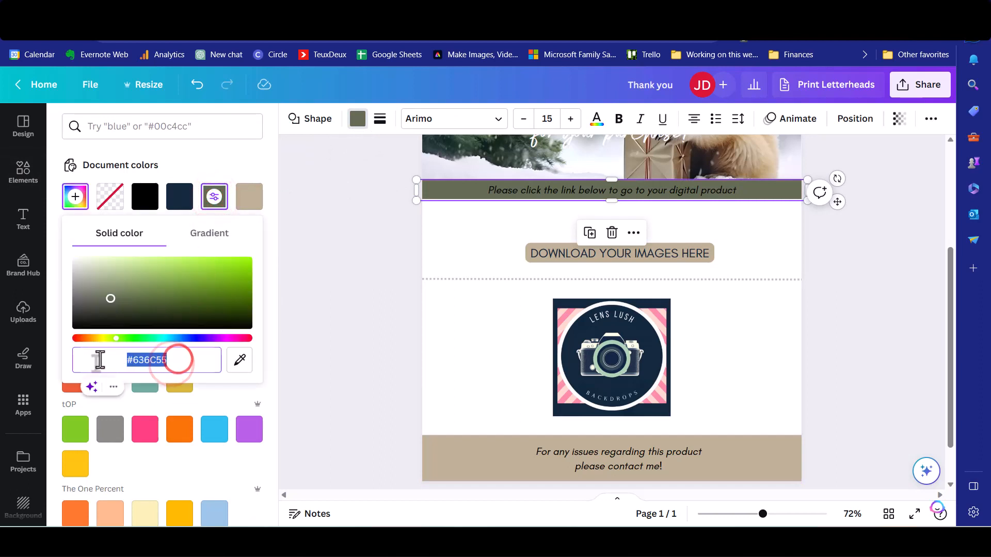
left_click(349, 283)
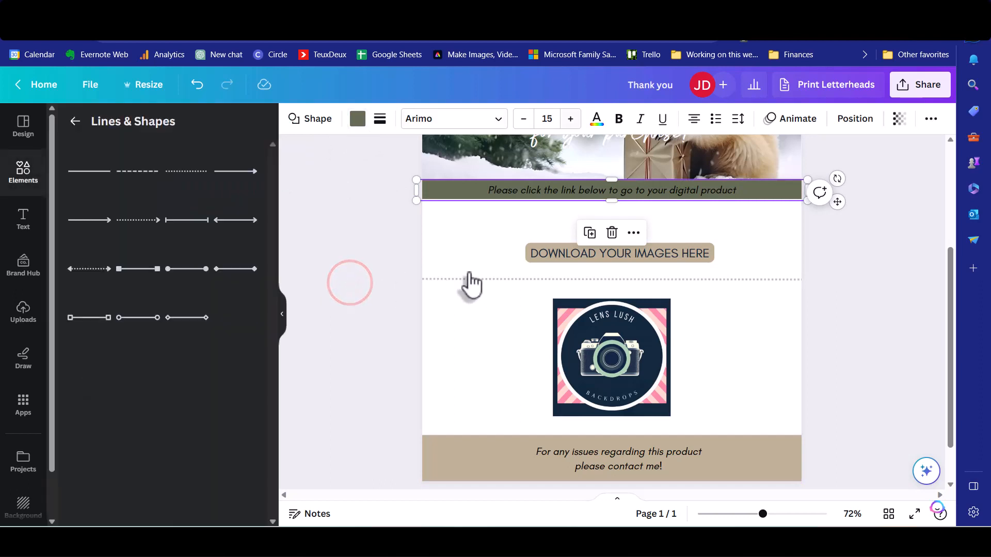
Set the background effect color of the "DOWNLOAD YOUR IMAGES HERE" text to the olive green from the document colors
left_click(599, 272)
left_click(702, 120)
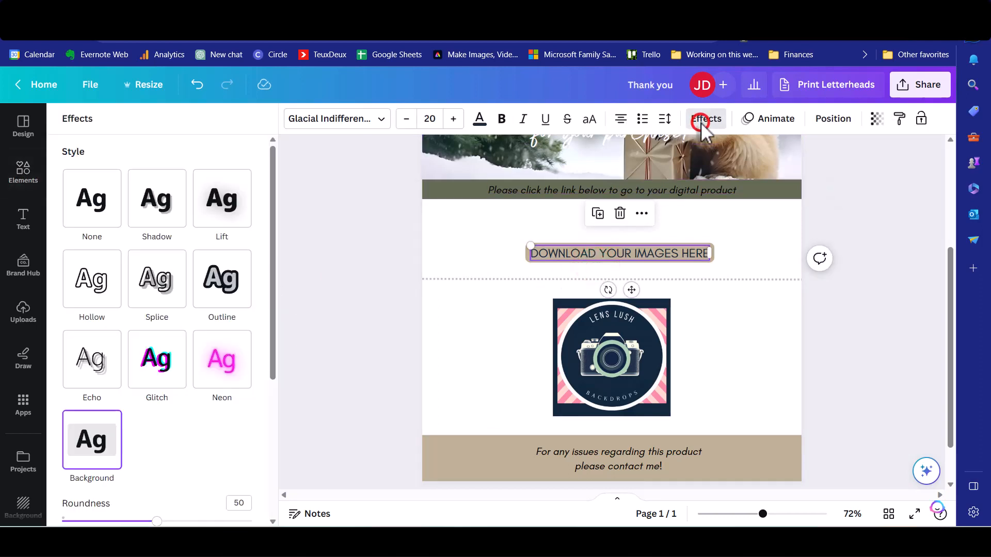
scroll(248, 441, "down", 4)
left_click(241, 438)
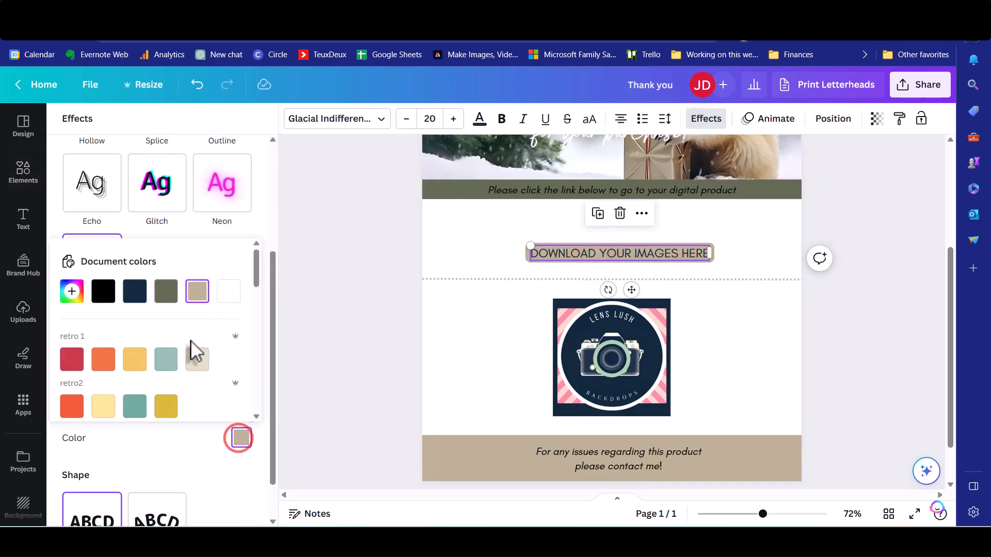
left_click(165, 293)
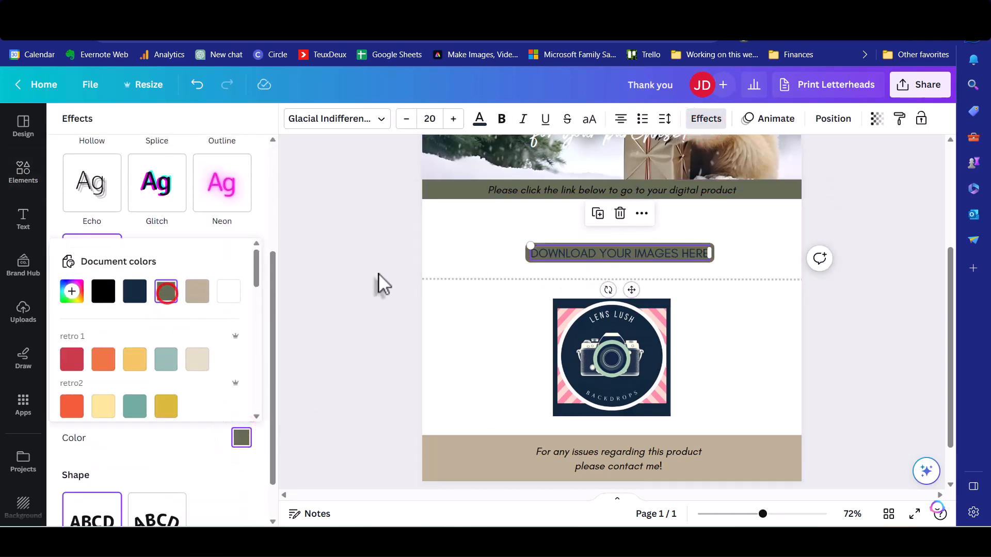
Recolor all of the "DOWNLOAD YOUR IMAGES HERE" text with the pink from the logo's photo colors
left_click(593, 252)
left_click_drag(535, 253, 580, 254)
left_click_drag(707, 254, 531, 254)
left_click(480, 121)
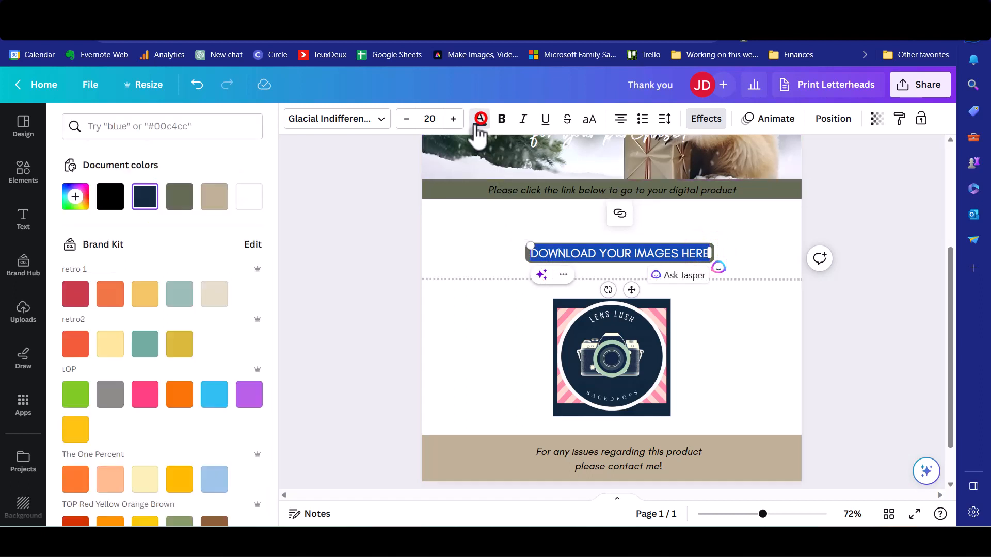
scroll(163, 359, "down", 10)
left_click(178, 260)
left_click(462, 350)
Enlarge the download button text to size 22.7 and center it on the page between the upper banner and the dotted line
left_click(703, 254)
left_click_drag(703, 254, 504, 232)
left_click(787, 340)
left_click(624, 252)
left_click_drag(623, 252, 627, 247)
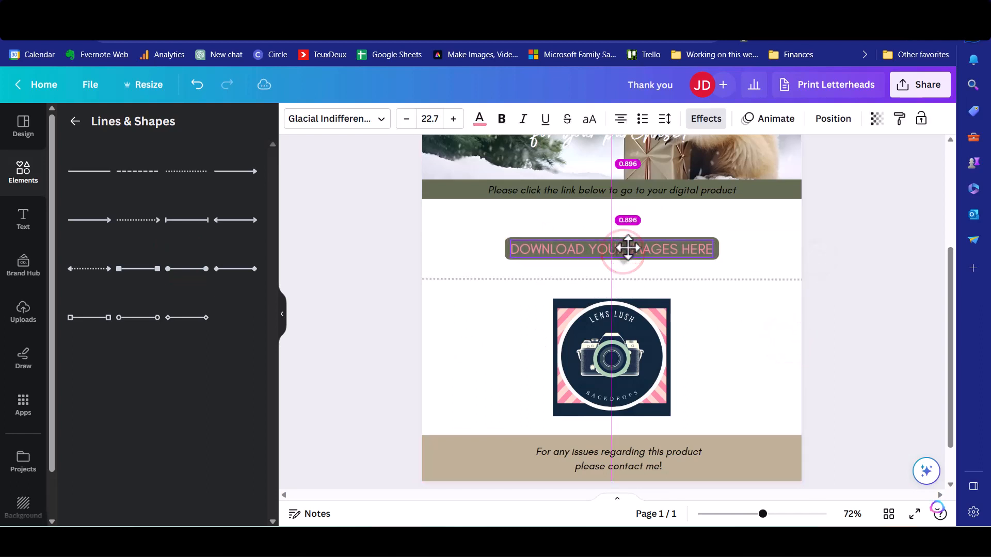
Try the grey-green from the polar bear photo's colors on the upper banner, and settle on the pale grey fill
left_click(443, 186)
left_click(354, 118)
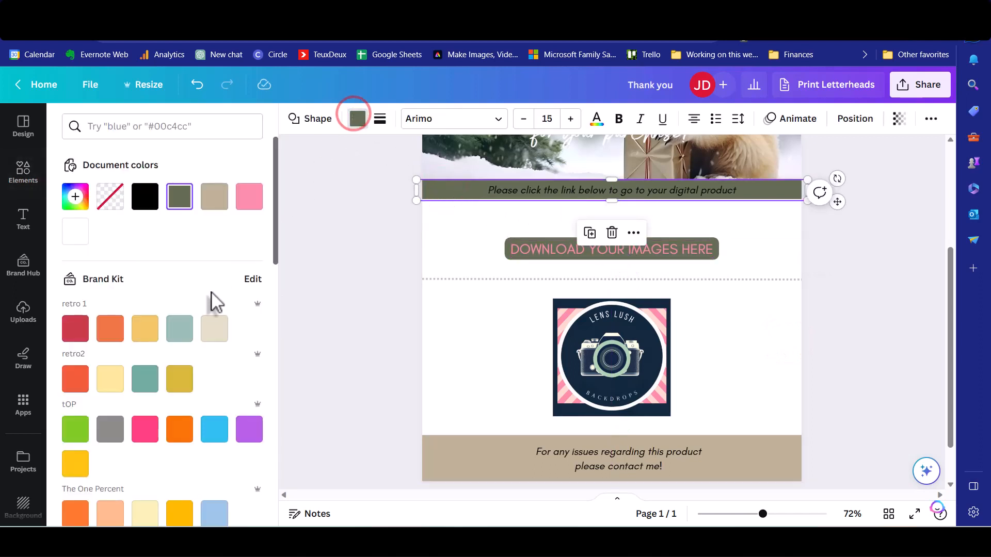
scroll(210, 307, "down", 10)
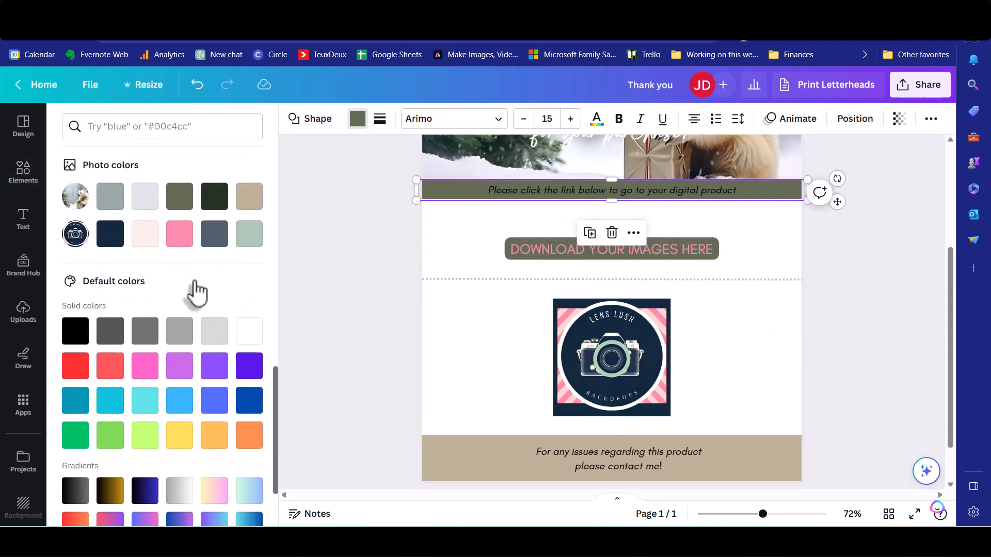
left_click(115, 205)
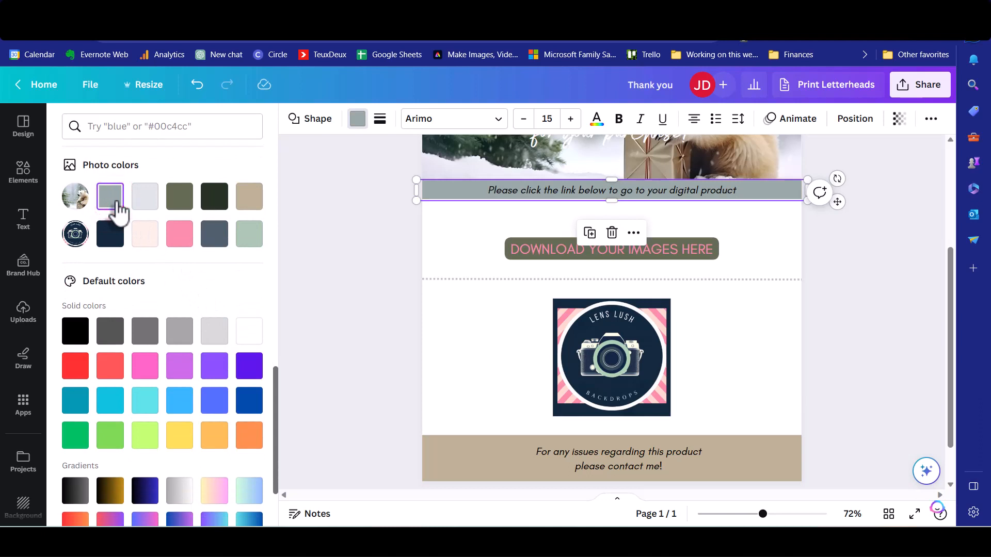
scroll(430, 347, "up", 3)
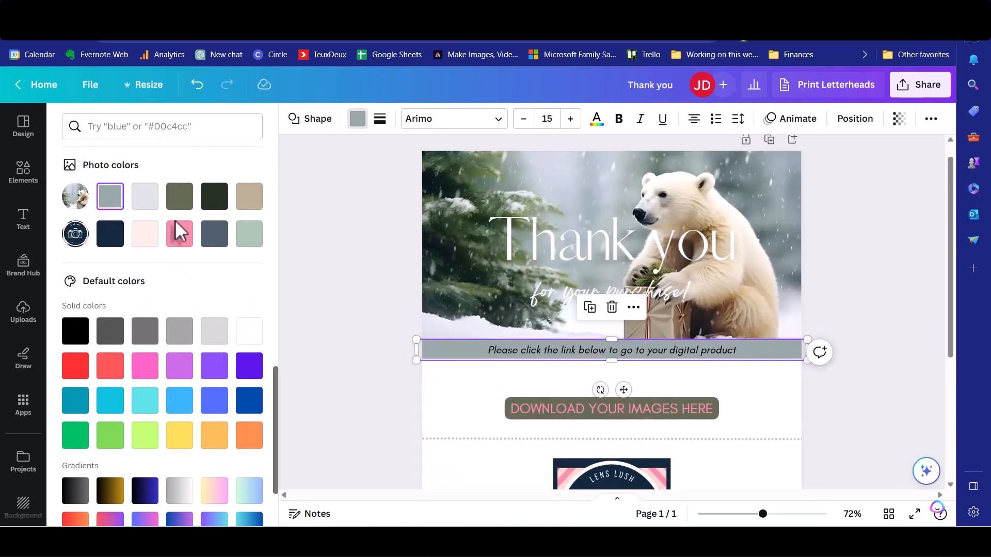
left_click(148, 217)
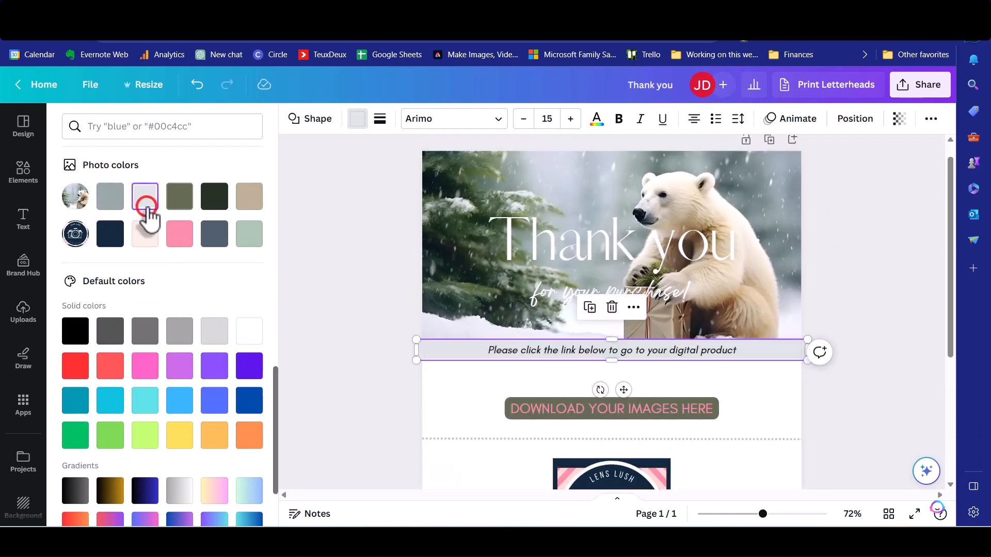
Fill the lower contact banner with the same pale grey from the polar bear photo's colors and review the whole page
scroll(418, 436, "down", 3)
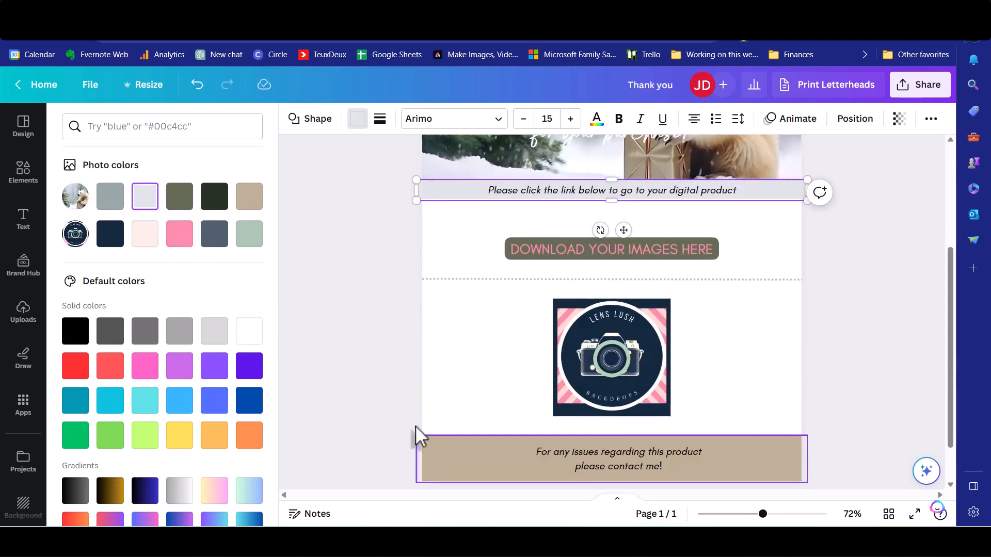
left_click(449, 453)
left_click(146, 195)
left_click(493, 397)
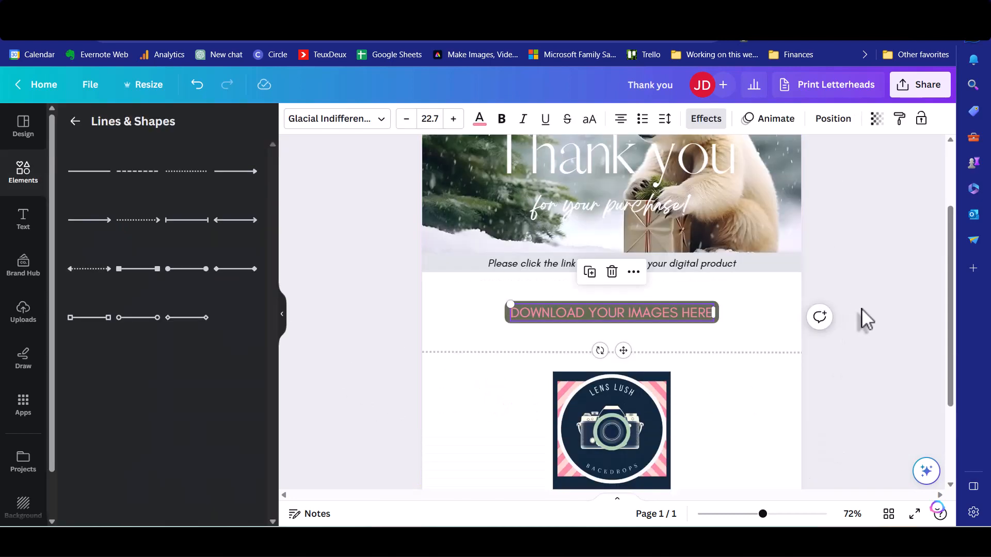
left_click(867, 309)
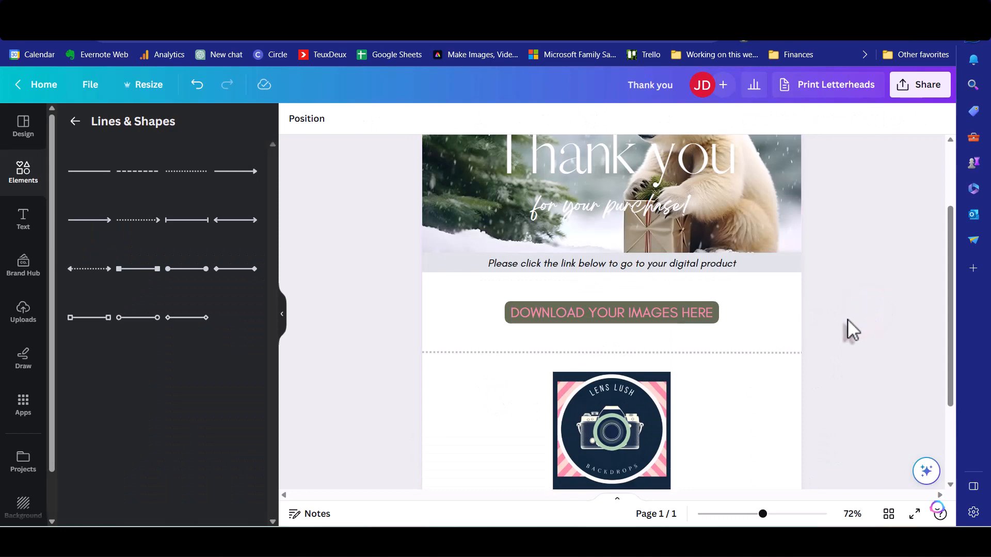
scroll(816, 332, "down", 3)
mouse_move(763, 513)
left_mouse_down()
mouse_move(741, 514)
mouse_move(753, 513)
left_mouse_up()
scroll(788, 425, "down", 1)
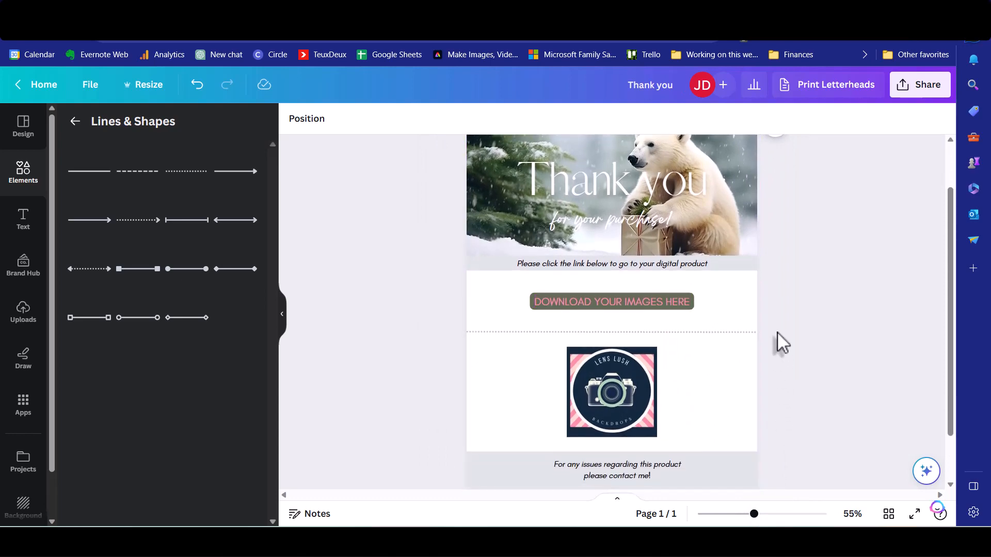
Switch to Google Drive and copy the share link of the Christmas Polar Bear Lg.png image
key("ctrl+Tab")
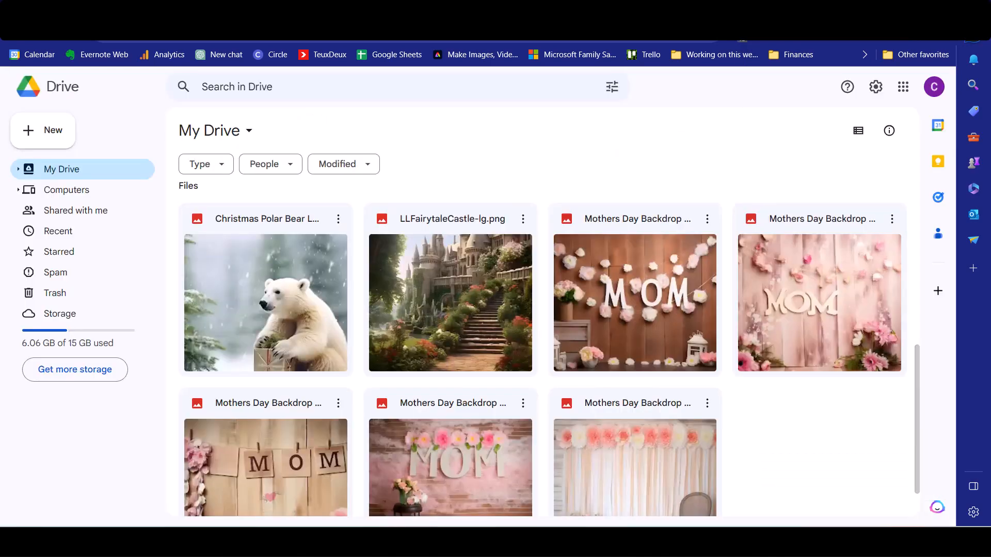
left_click(338, 219)
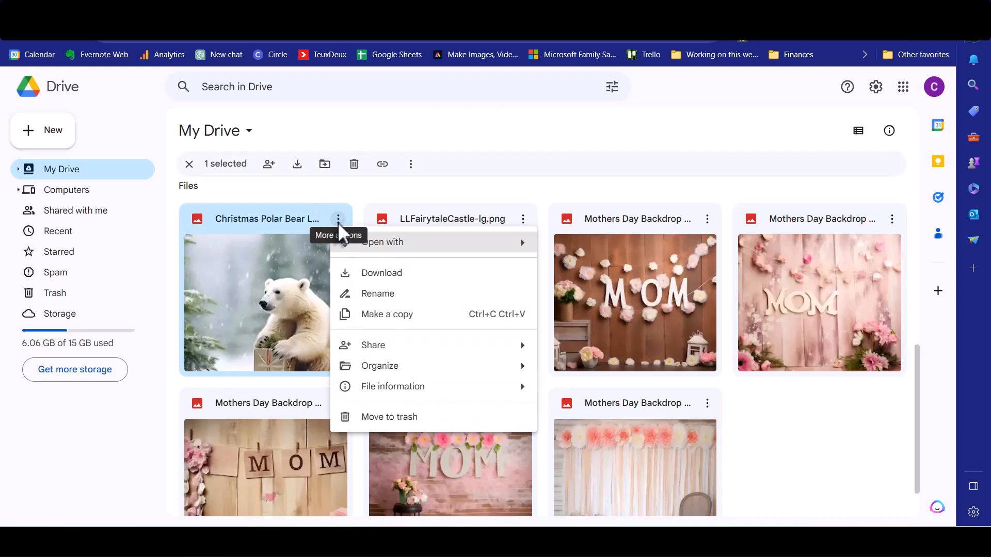
mouse_move(444, 345)
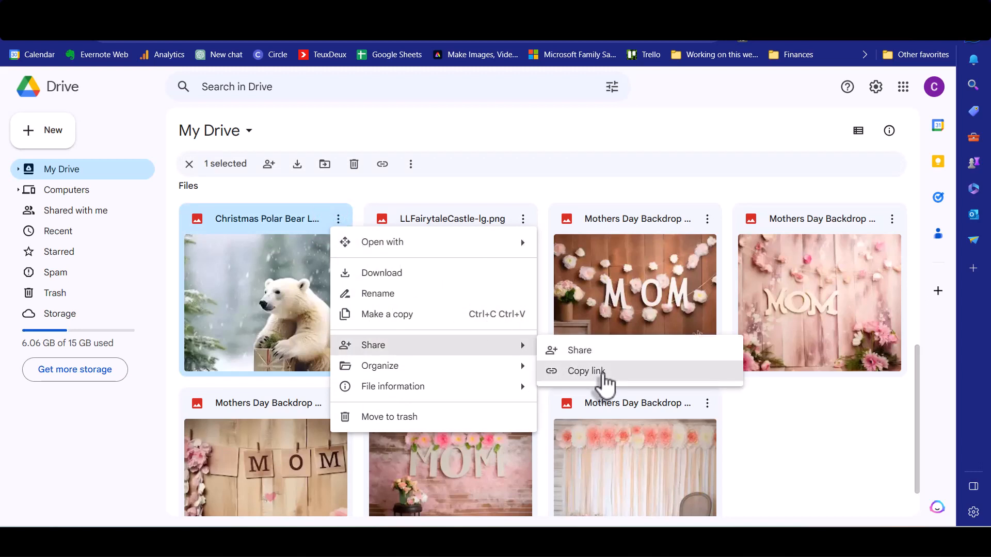
left_click(603, 372)
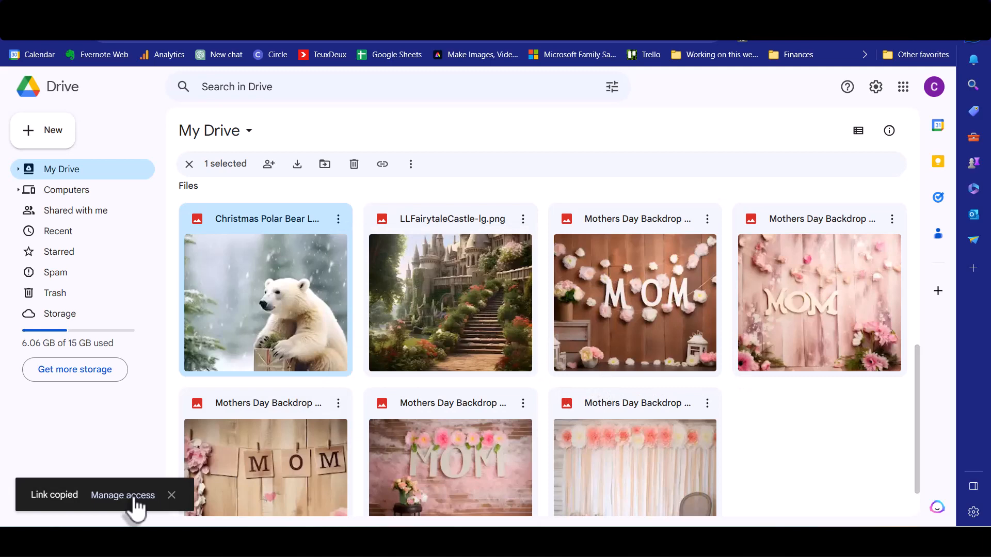
Set the polar bear image's general access to "Anyone with the link" as Viewer
left_click(133, 496)
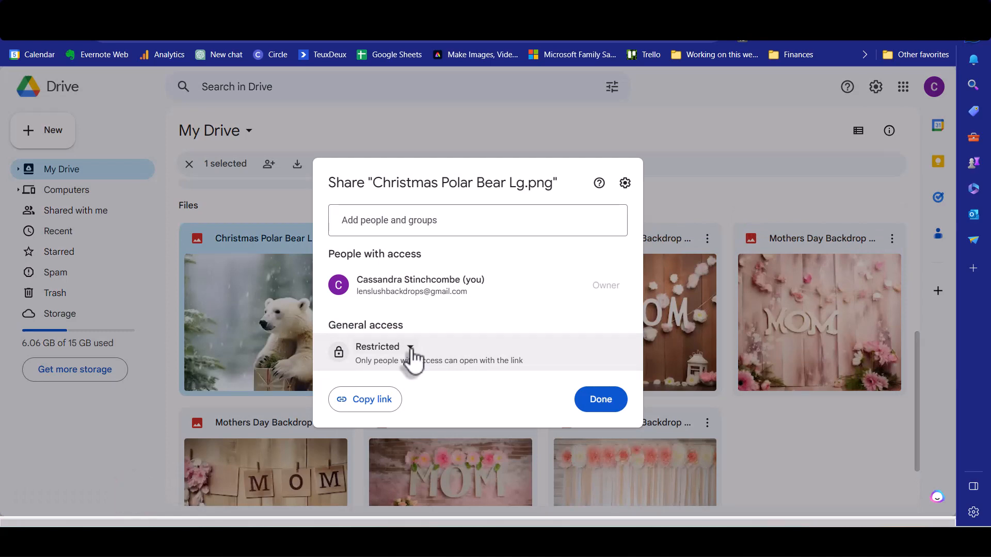
left_click(411, 349)
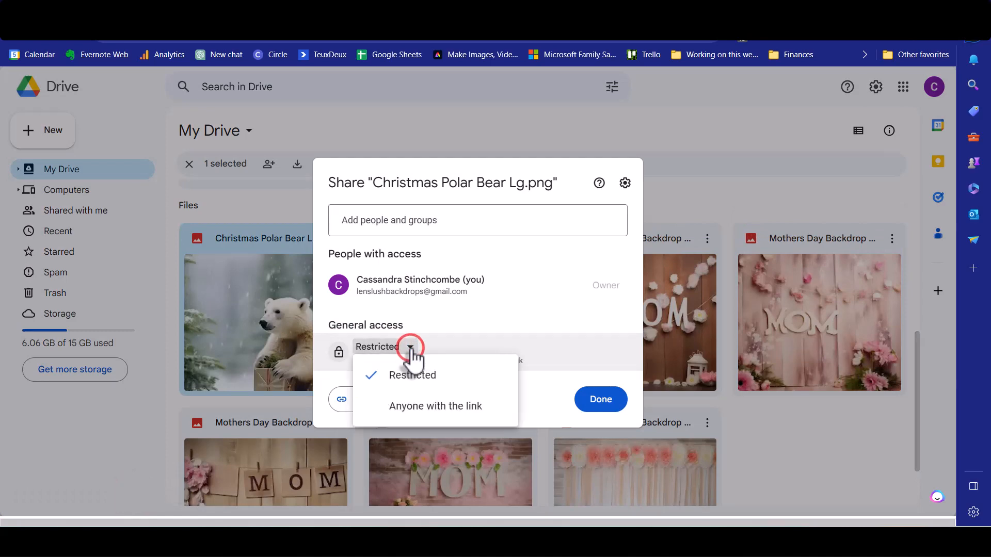
left_click(405, 407)
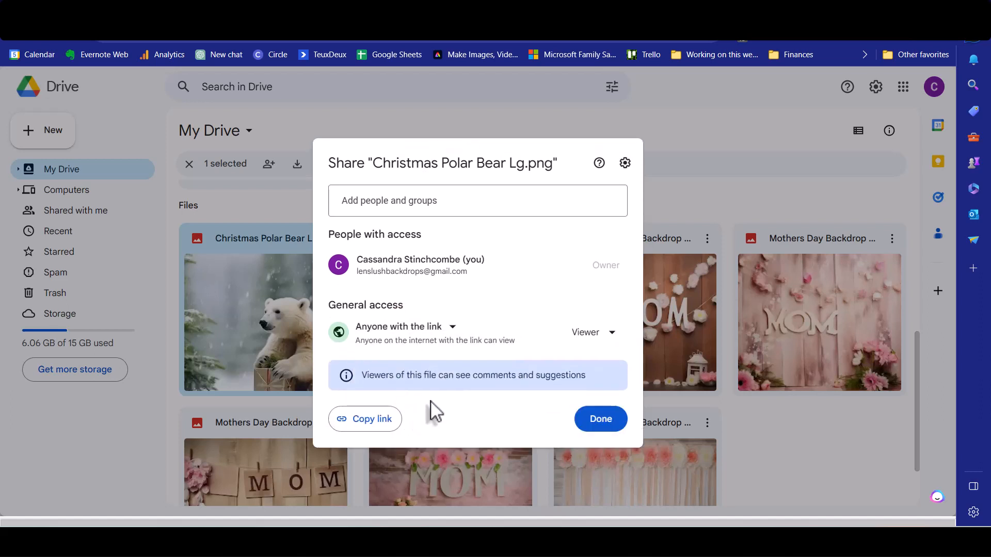
left_click(598, 422)
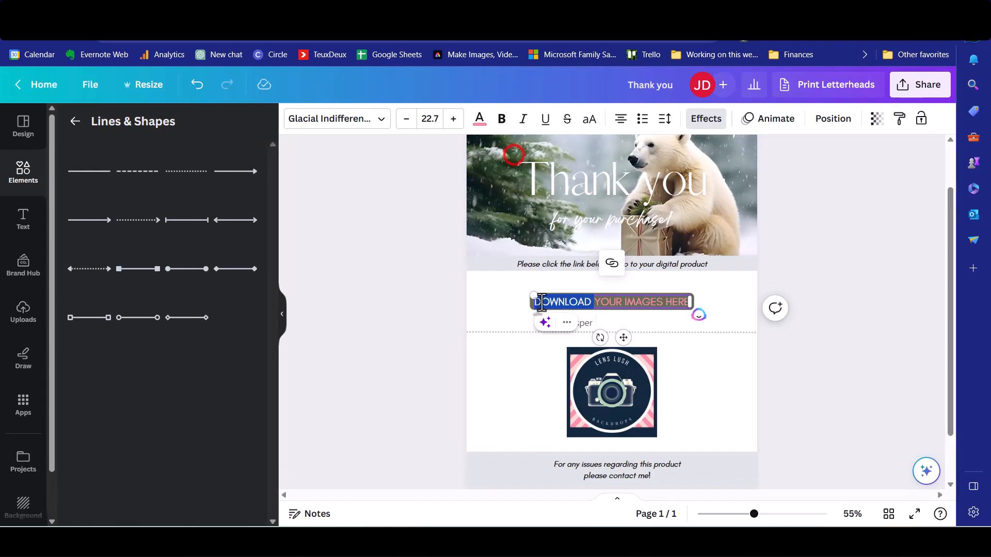
Link the full "DOWNLOAD YOUR IMAGES HERE" text in the Canva design to the copied Google Drive address
double_click(538, 302)
left_click_drag(539, 305, 690, 303)
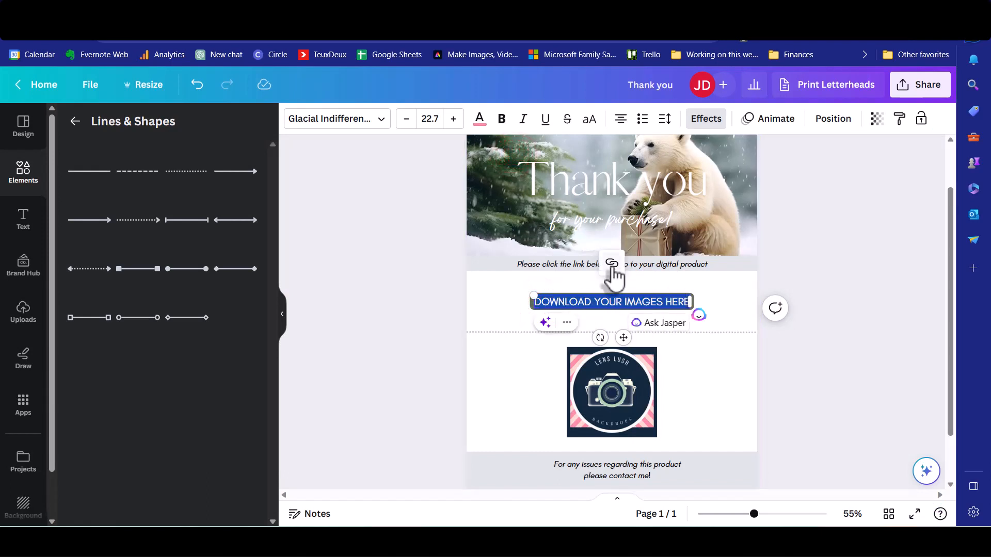
left_click(612, 266)
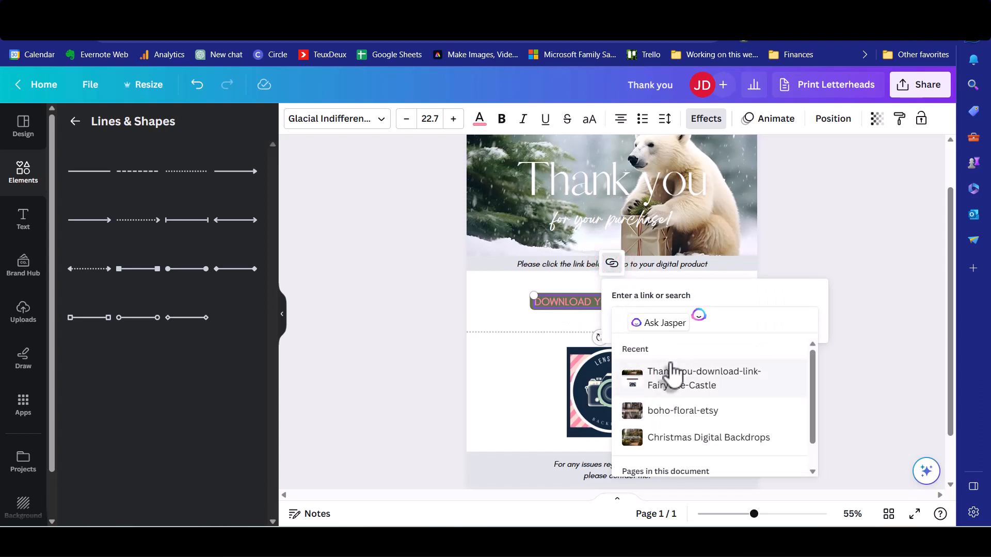
key("ctrl+v")
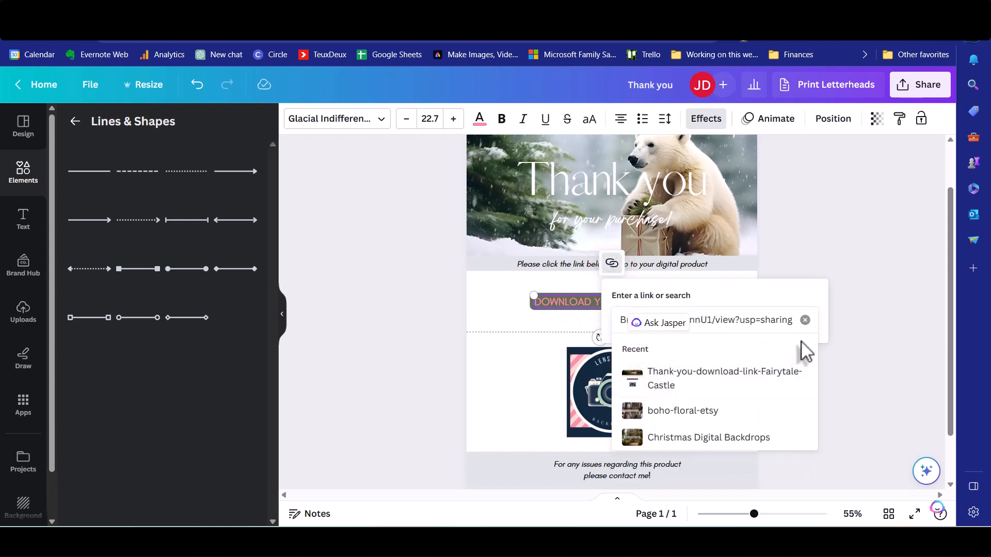
key("Return")
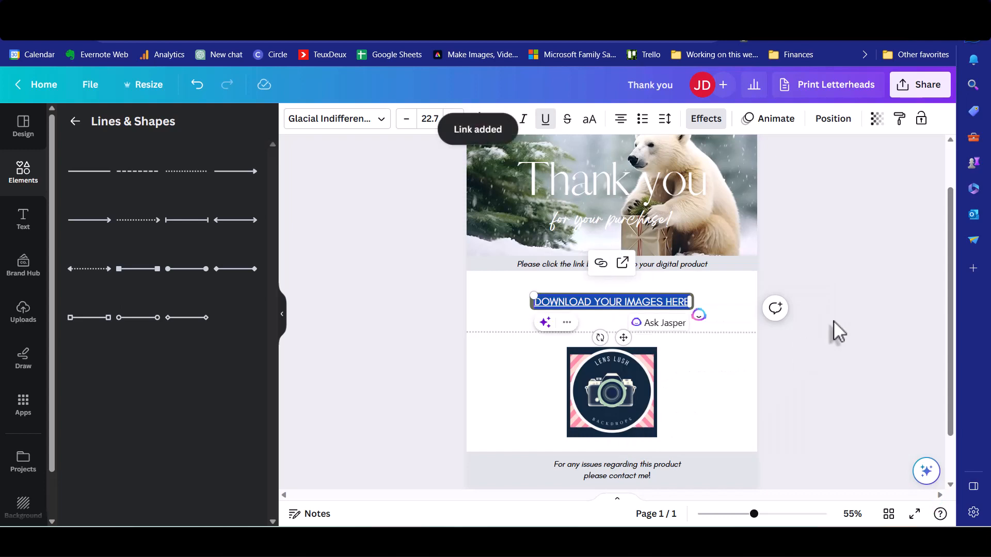
left_click(833, 321)
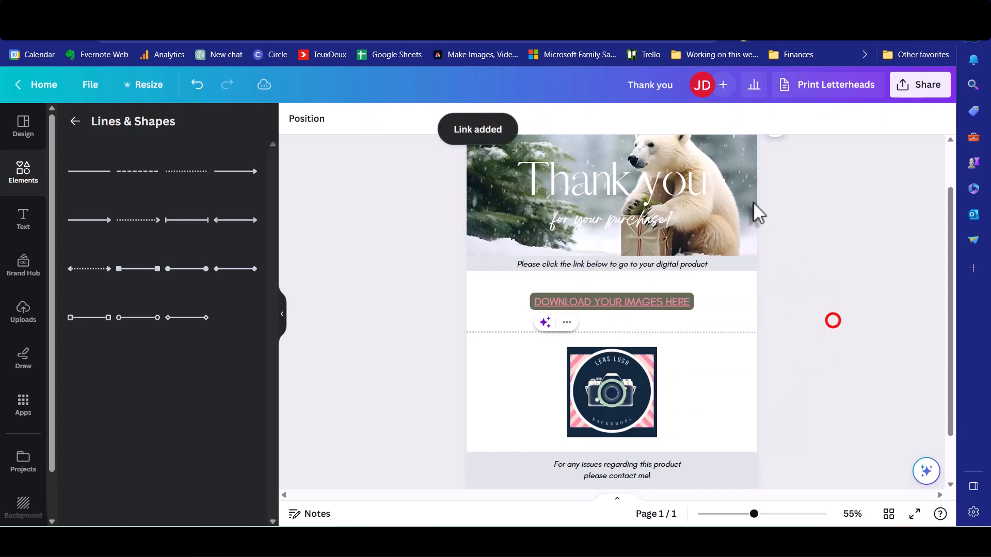
Rename the design as "Thank you - Polar Bear"
scroll(768, 236, "up", 1)
left_click(672, 85)
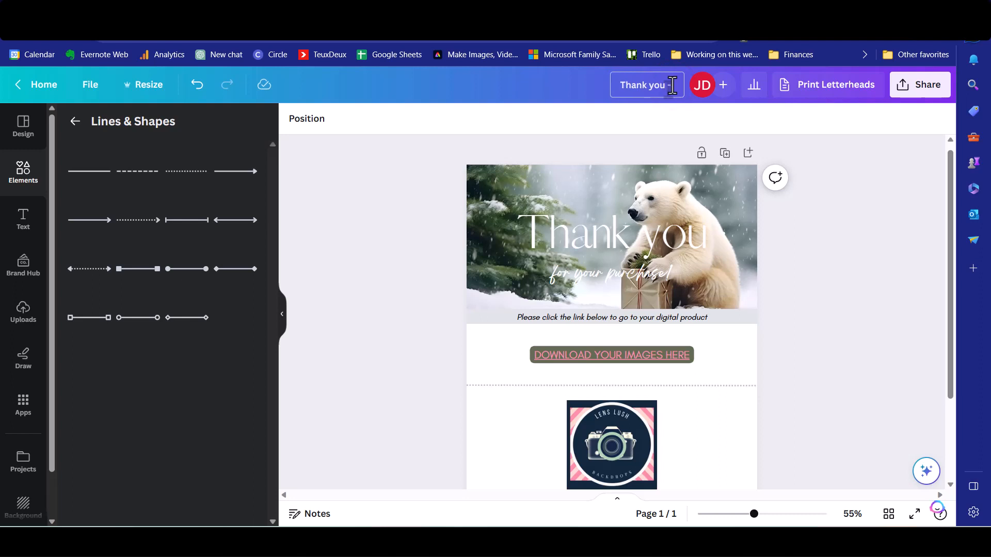
type("- Polar Bear")
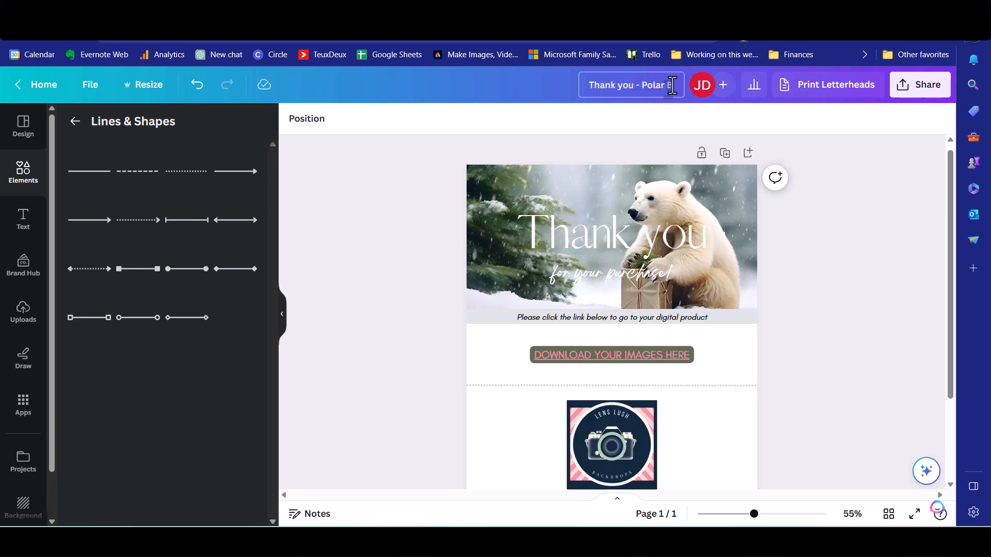
left_click(876, 216)
Download the design as a PDF Standard file
left_click(907, 88)
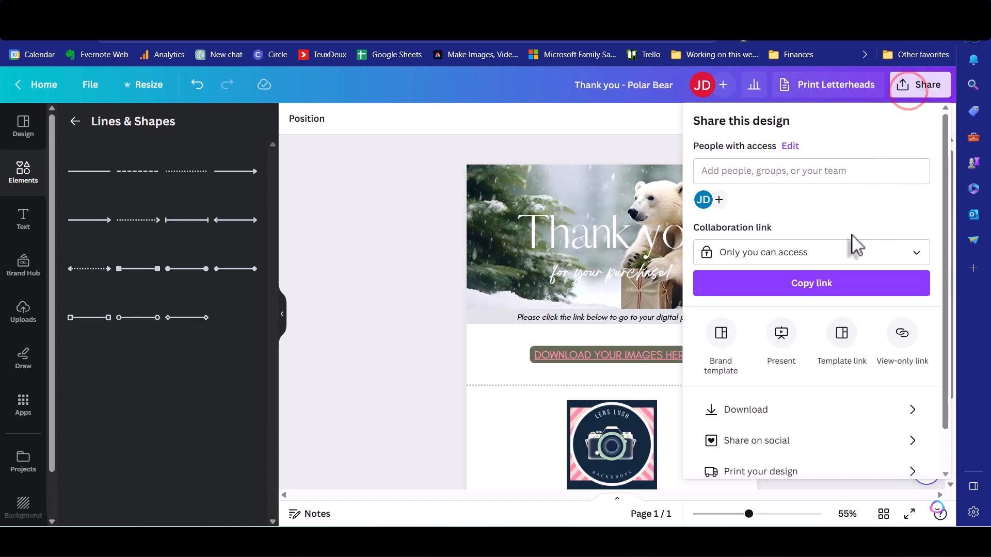
left_click(780, 413)
left_click(845, 175)
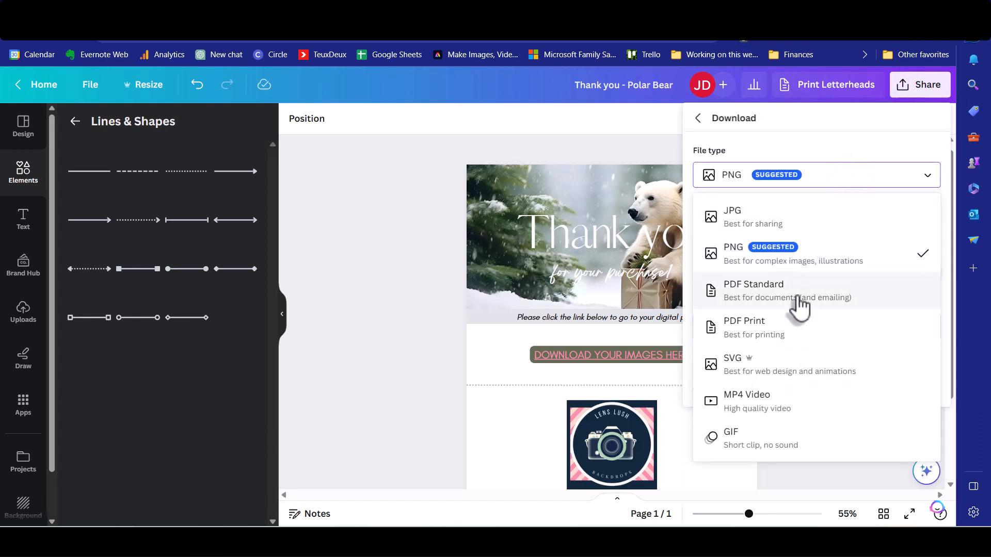
left_click(799, 305)
left_click(809, 274)
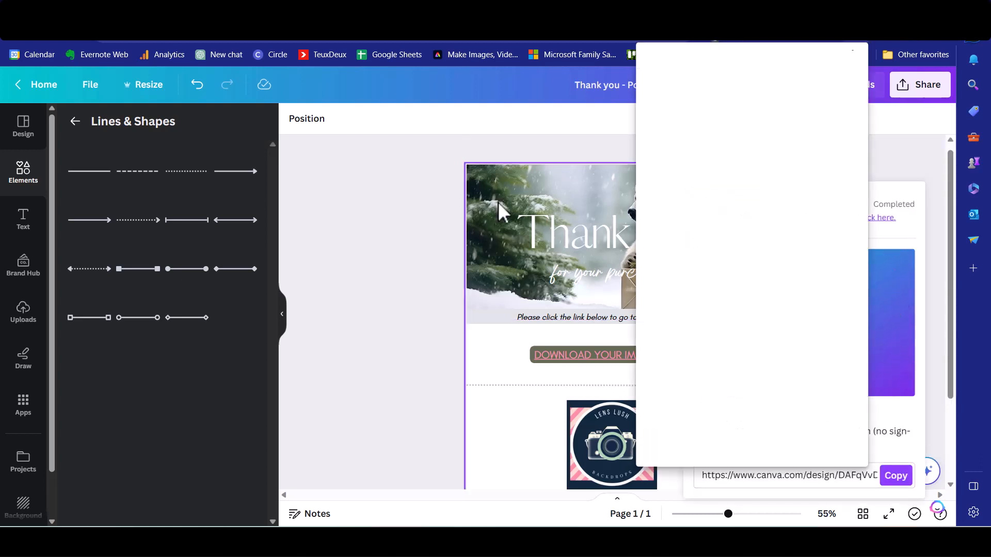
Open the downloaded thank-you PDF from the BG Video images folder and test its "DOWNLOAD YOUR IMAGES HERE" link
left_click(502, 541)
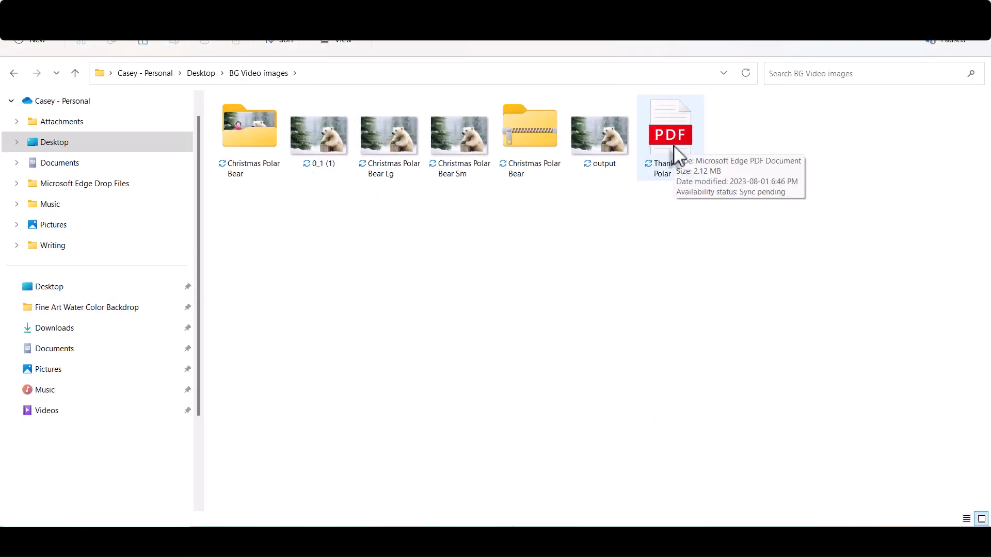
double_click(673, 146)
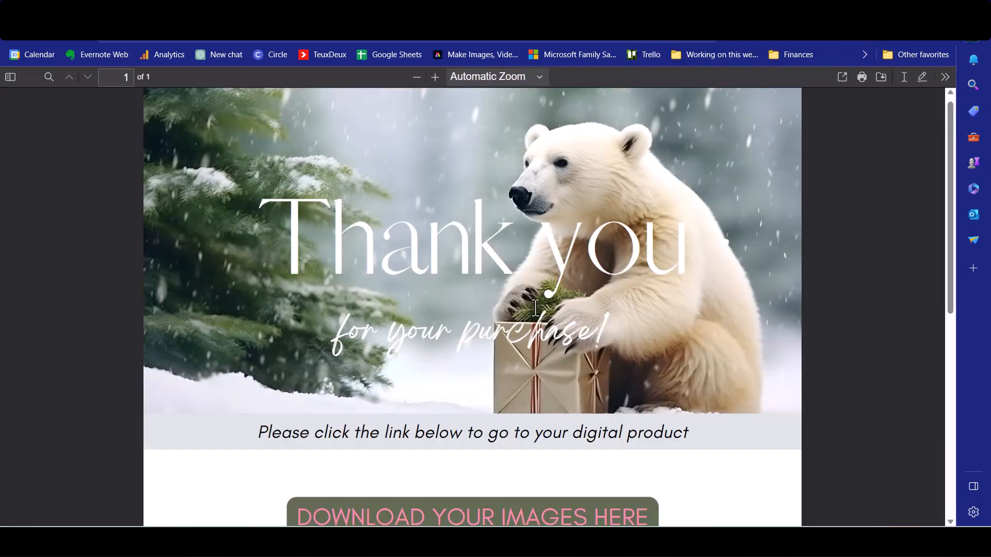
scroll(523, 303, "down", 4)
left_click(522, 302)
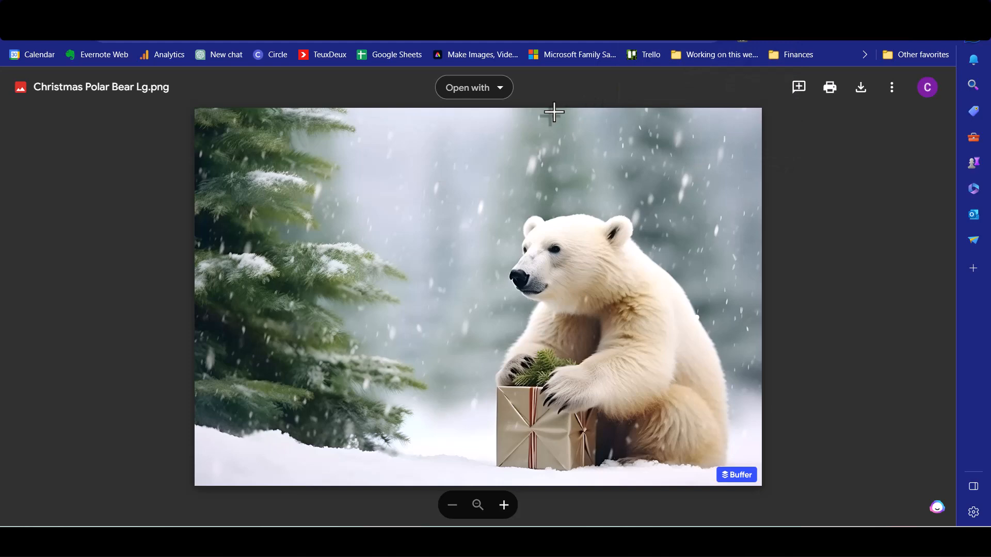
Open the Canva home page and view the copy option for the existing Thank-you-download-link design in the recent designs
left_click(655, 97)
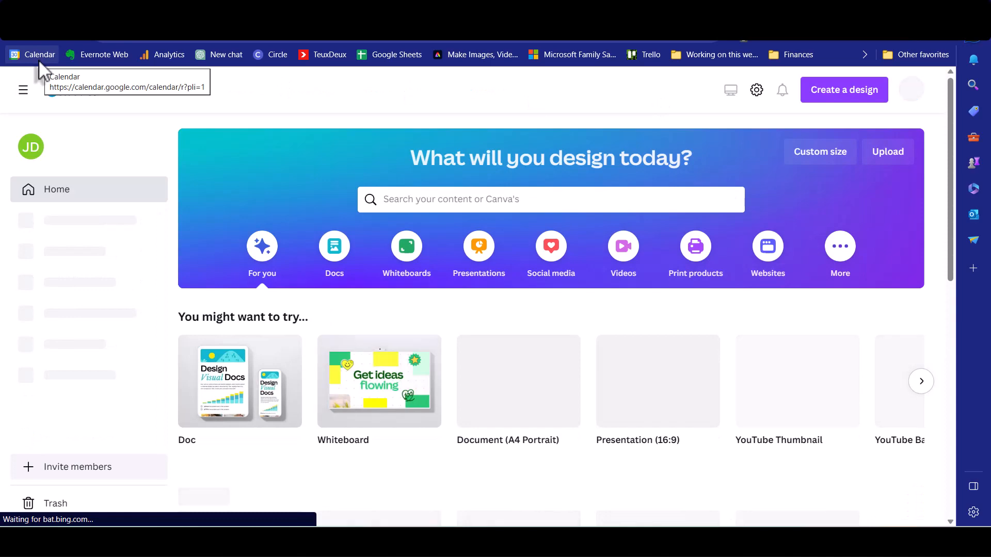
scroll(345, 312, "down", 5)
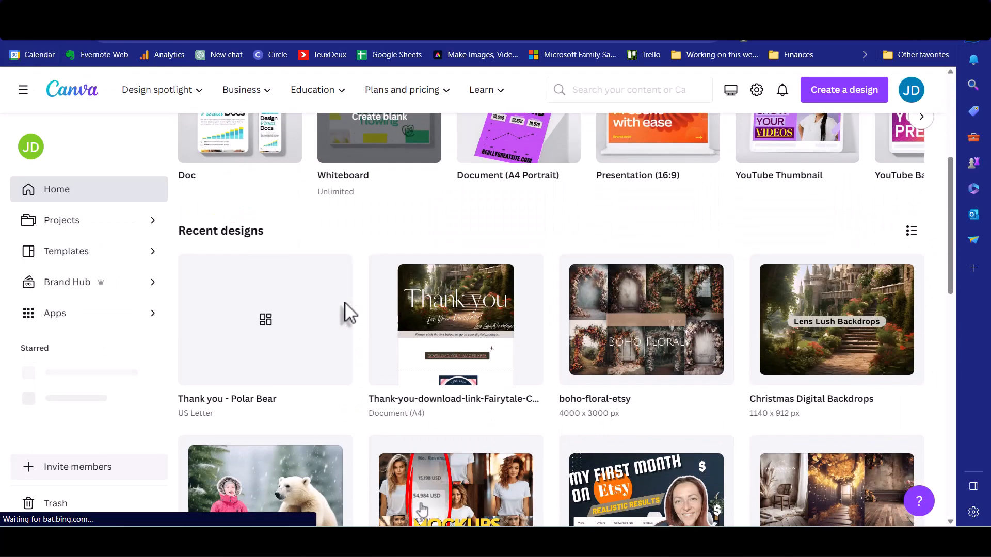
mouse_move(394, 303)
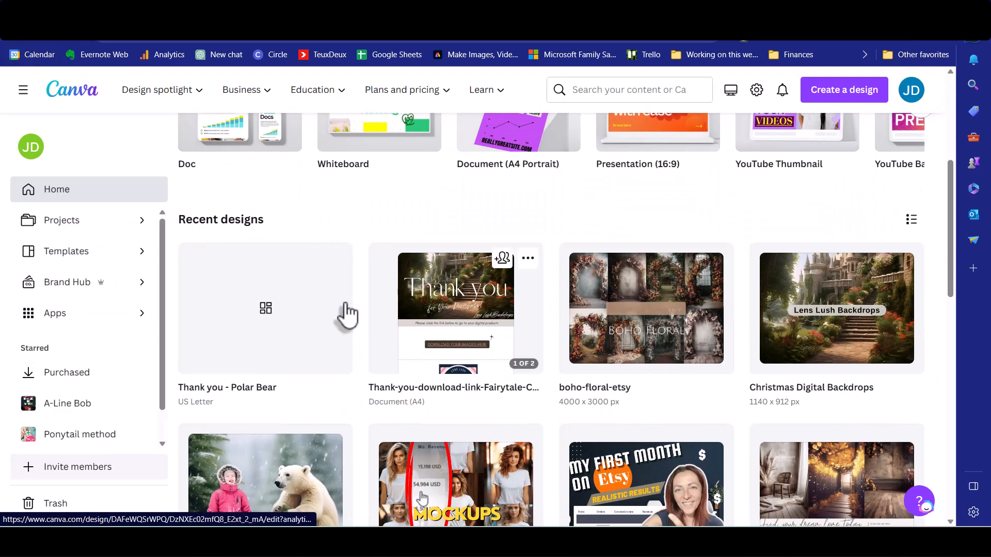
left_click(528, 259)
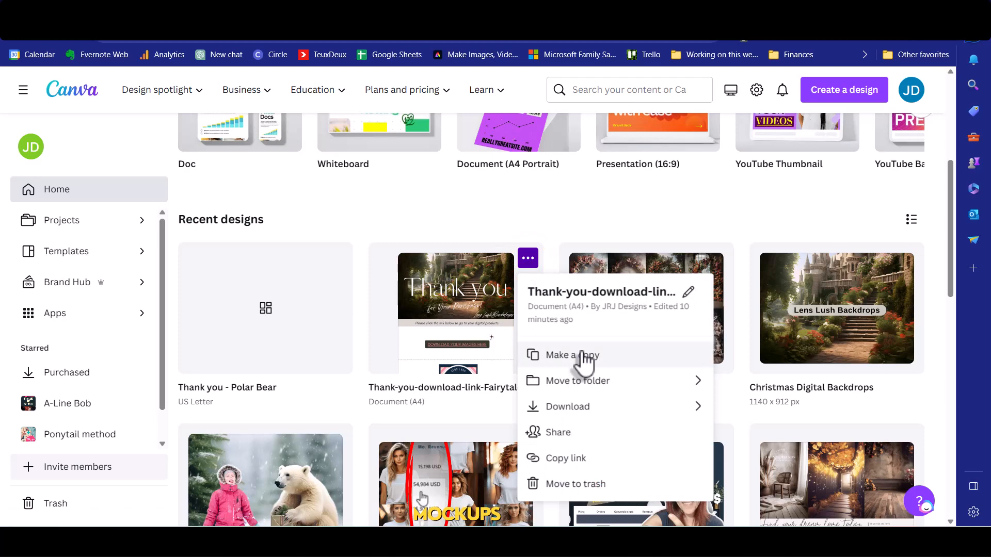
scroll(342, 312, "down", 3)
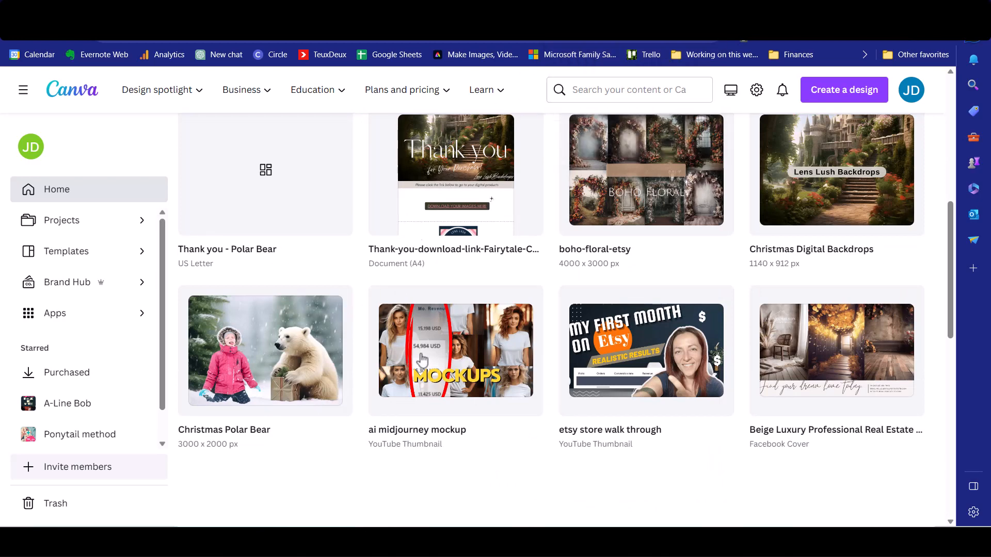
Switch to the Christmas Polar Bear design and review its watermarked, grid and mockup pages
left_click(583, 11)
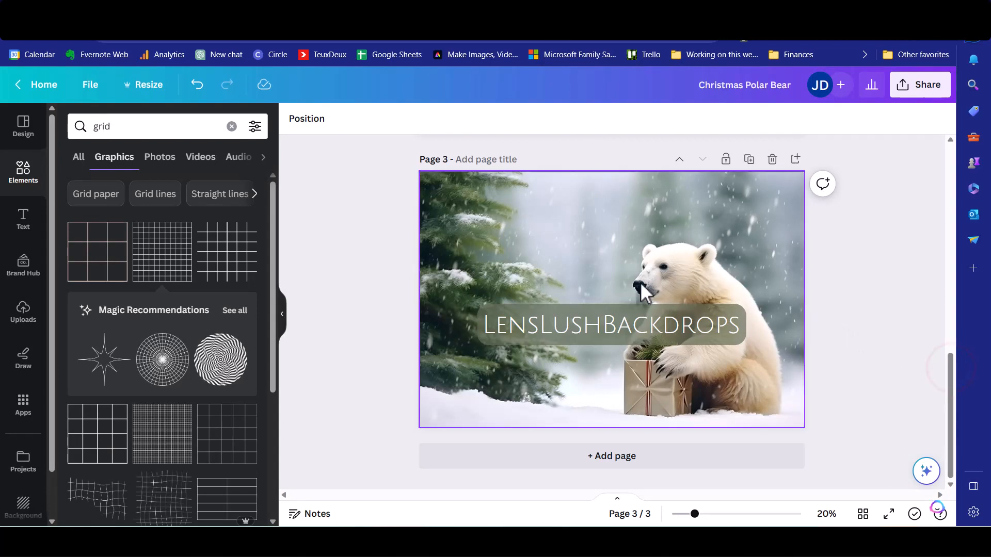
left_click_drag(950, 375, 933, 259)
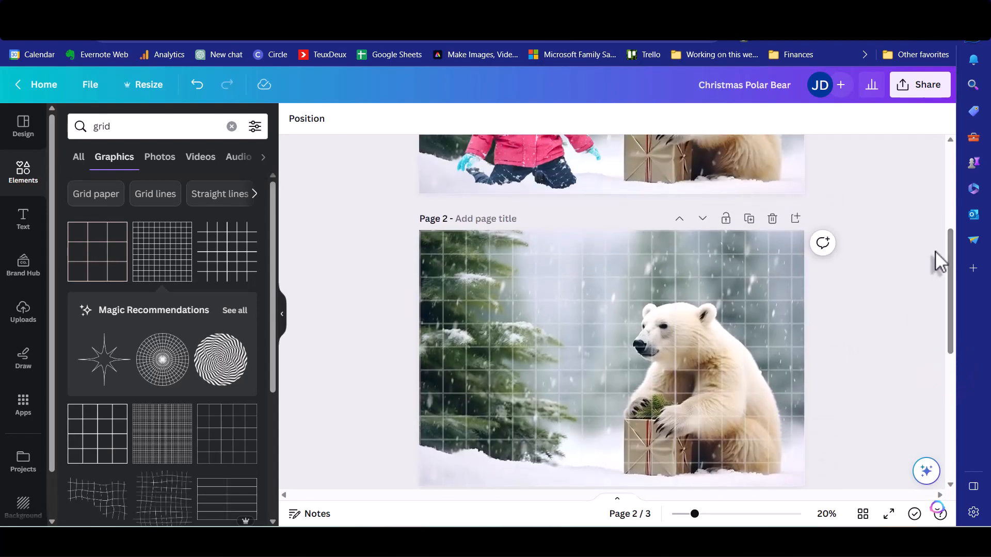
left_click_drag(553, 333, 407, 339)
left_click_drag(374, 367, 493, 365)
scroll(819, 251, "up", 5)
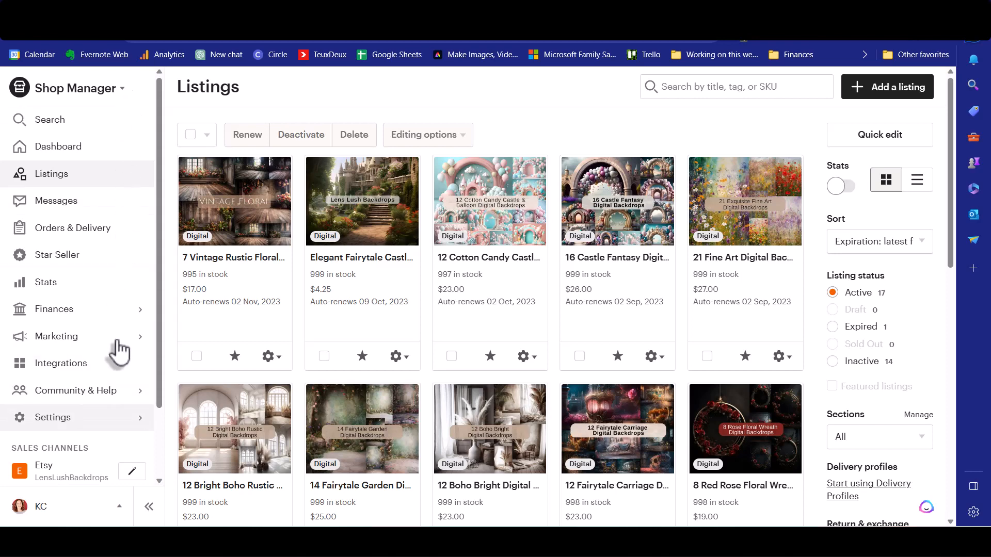
Switch to Etsy Shop Manager, open the production partner settings and review the Midjourney partner's profile
left_click(114, 433)
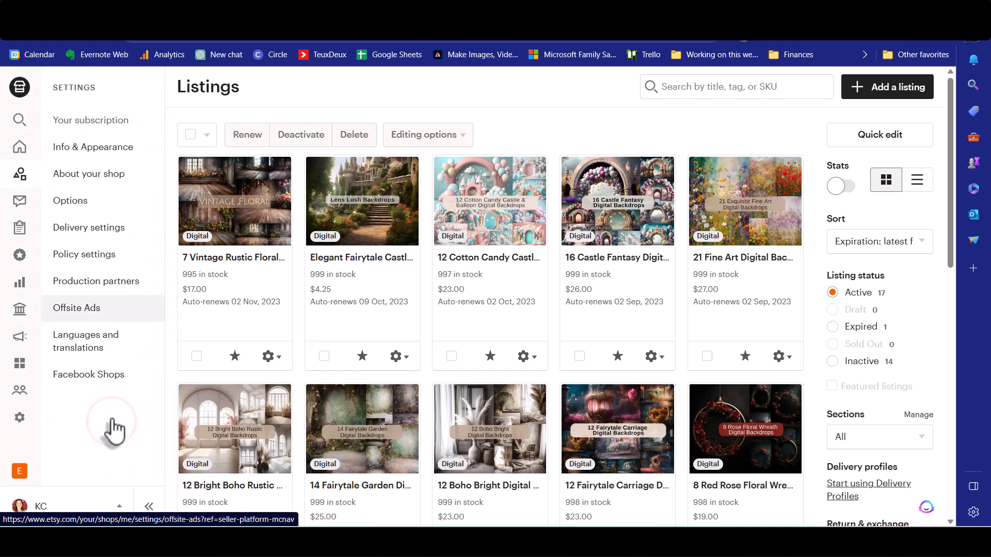
left_click(106, 288)
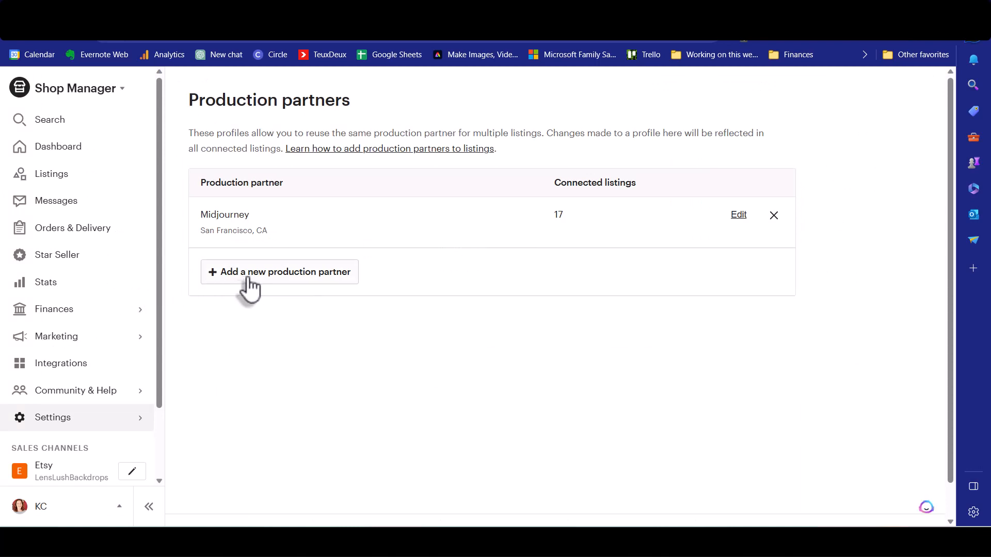
left_click(740, 219)
scroll(354, 383, "down", 2)
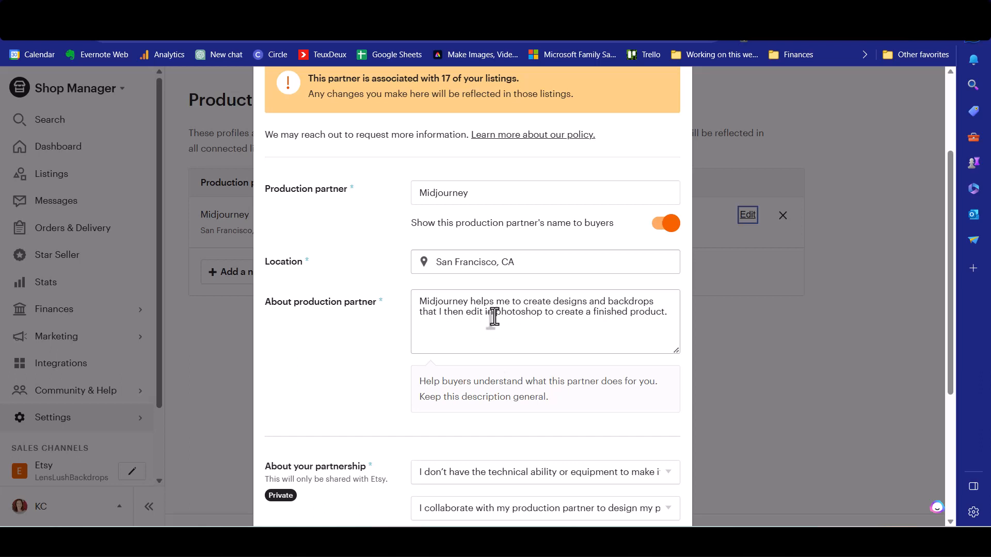
scroll(381, 358, "down", 1)
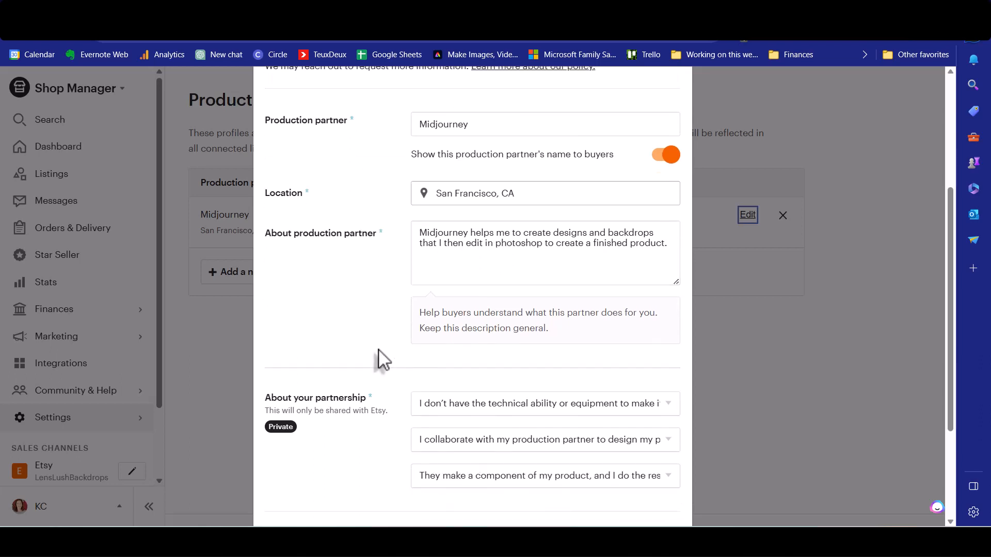
scroll(380, 358, "down", 1)
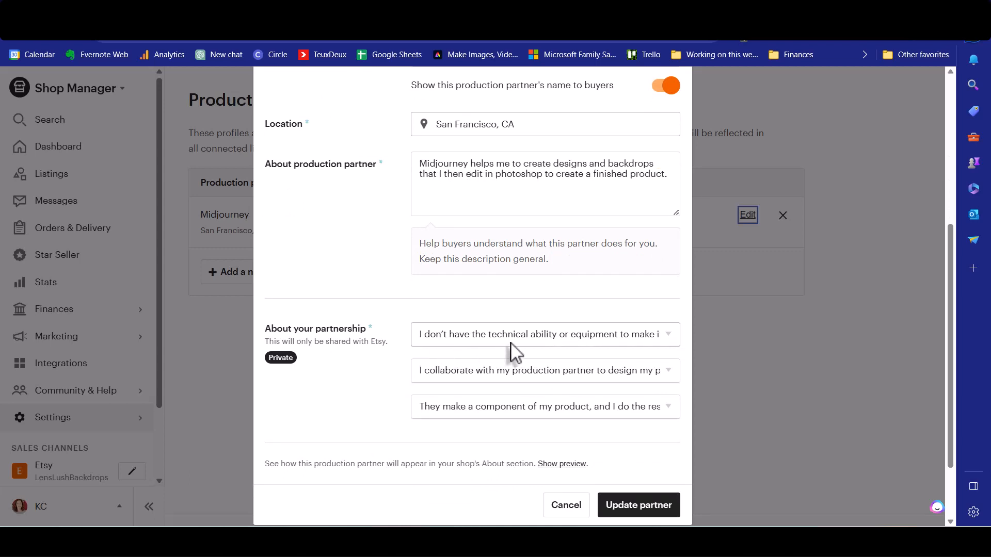
Examine the Midjourney partnership answers on the reason for working together, the design role and the production role
left_click(669, 335)
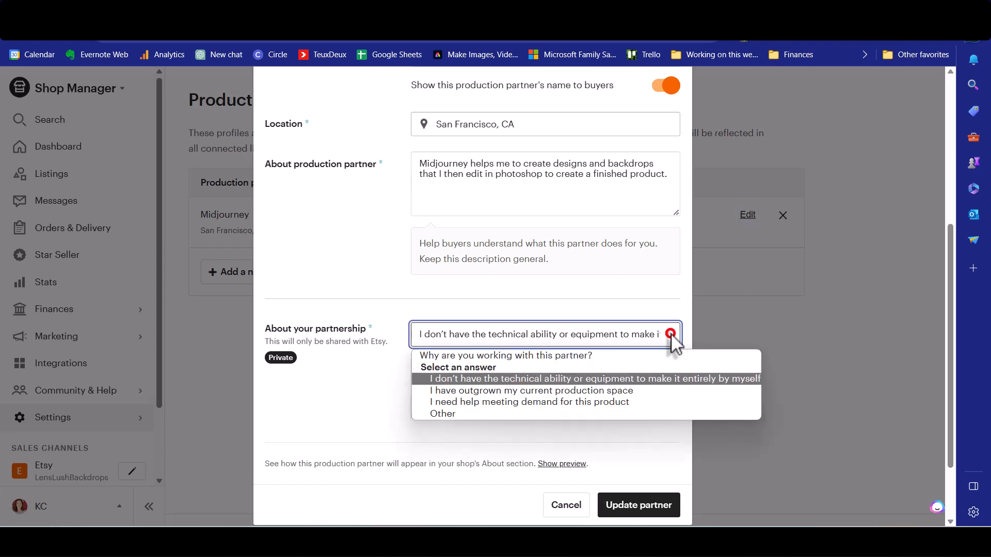
left_click(684, 378)
left_click(581, 371)
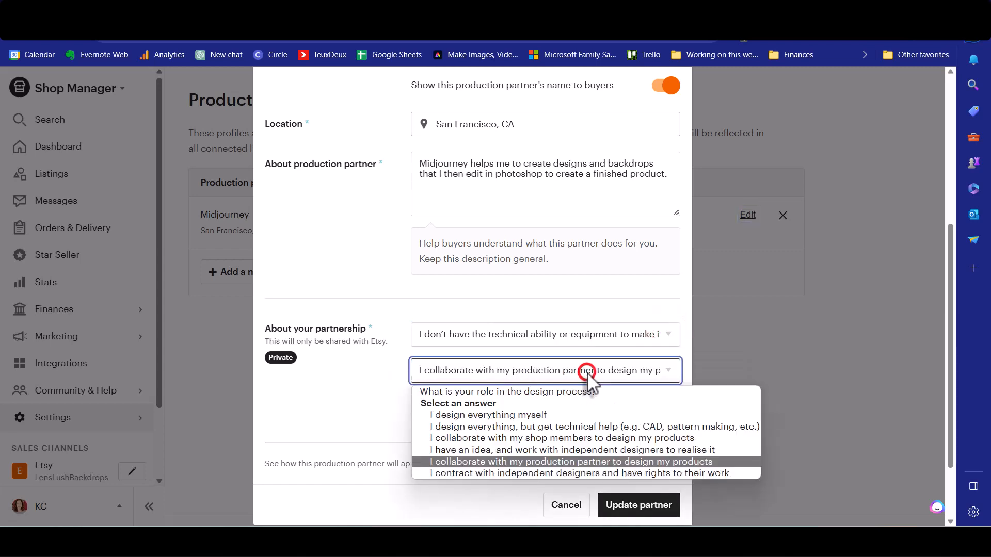
left_click(590, 462)
left_click(472, 407)
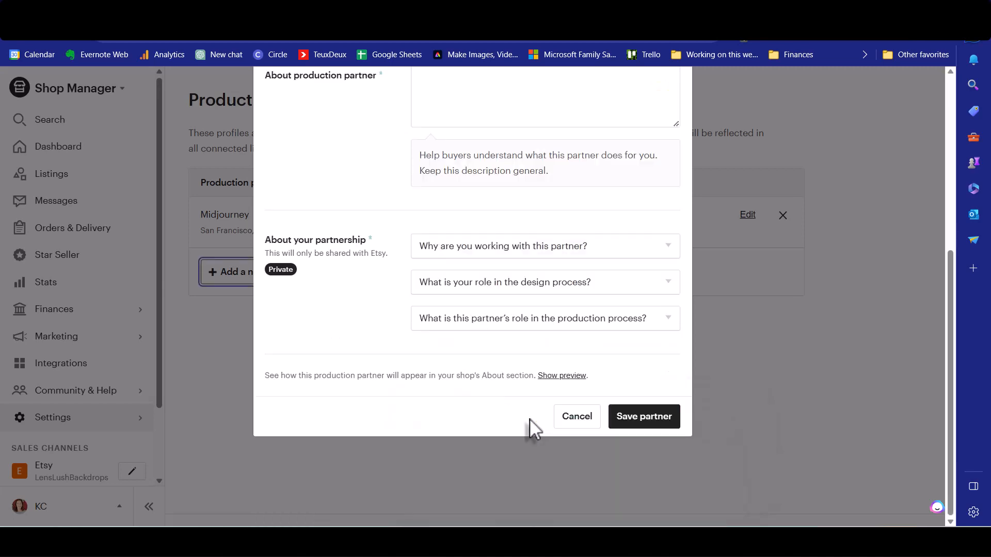
Look over the blank form for a new production partner and close it
scroll(530, 423, "up", 4)
scroll(529, 423, "down", 4)
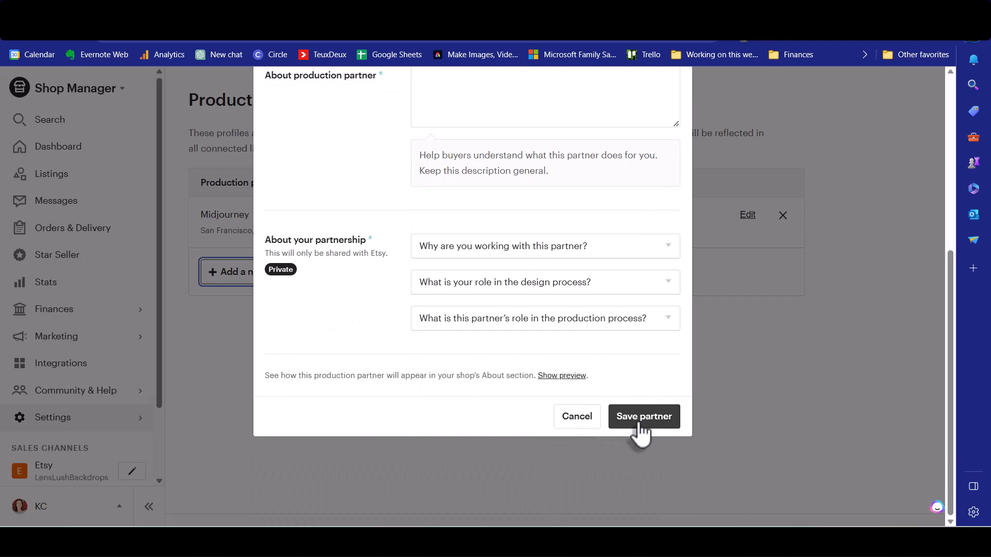
left_click(639, 424)
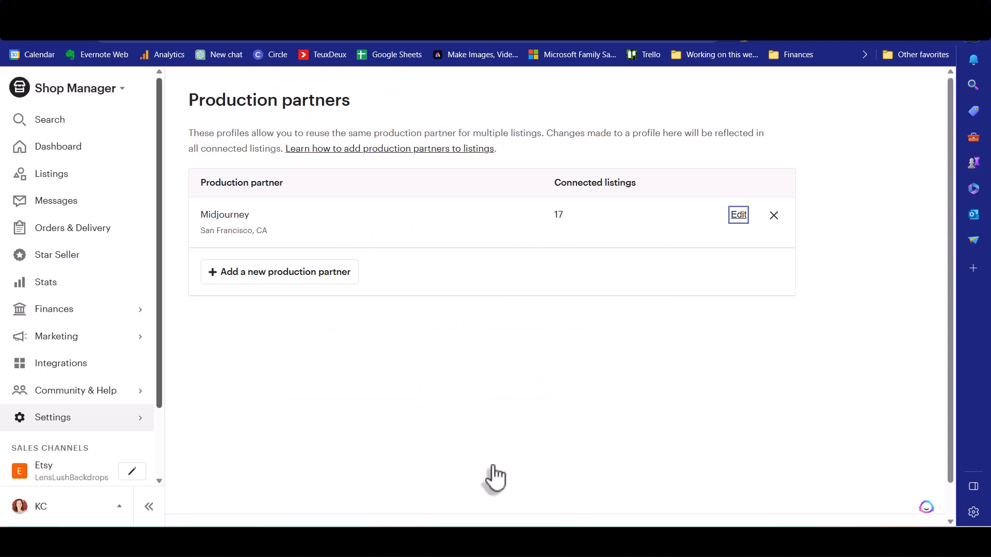
Return to the shop's listings, start a new listing and set its item type to Digital files
left_click(51, 176)
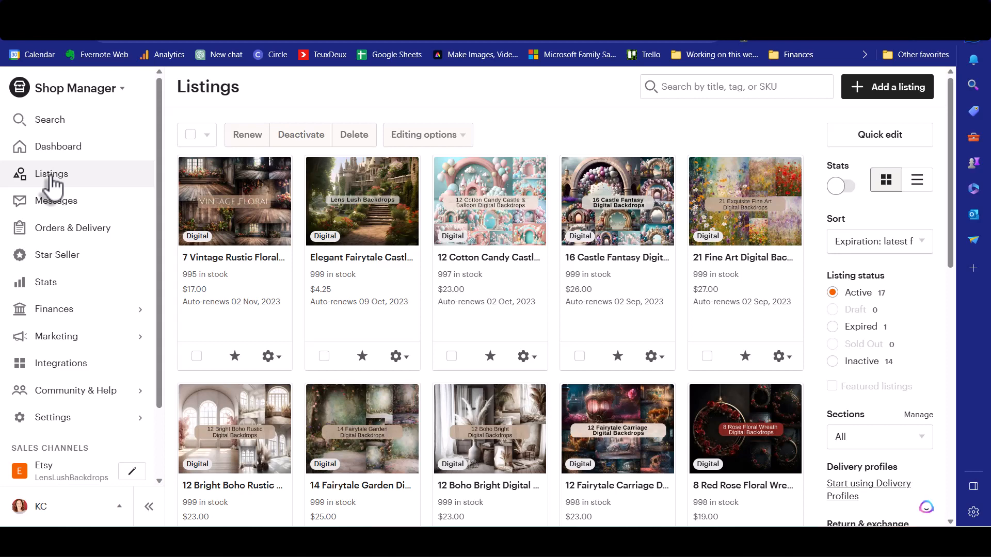
left_click(275, 361)
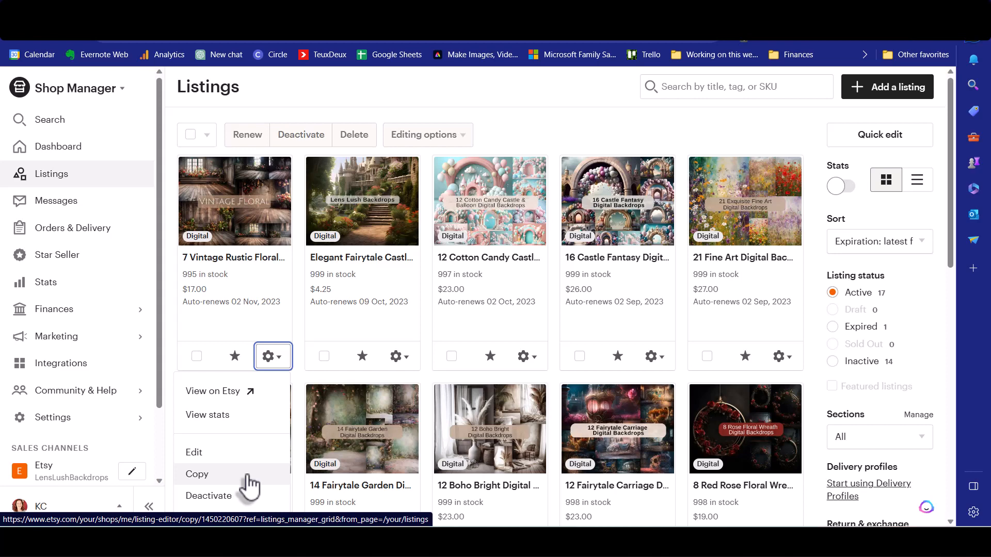
left_click(879, 98)
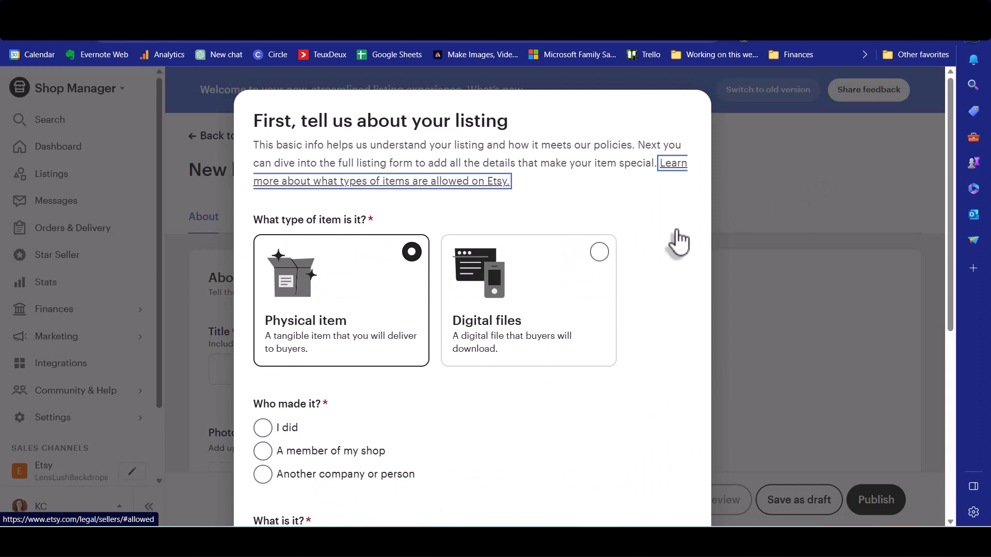
left_click(598, 252)
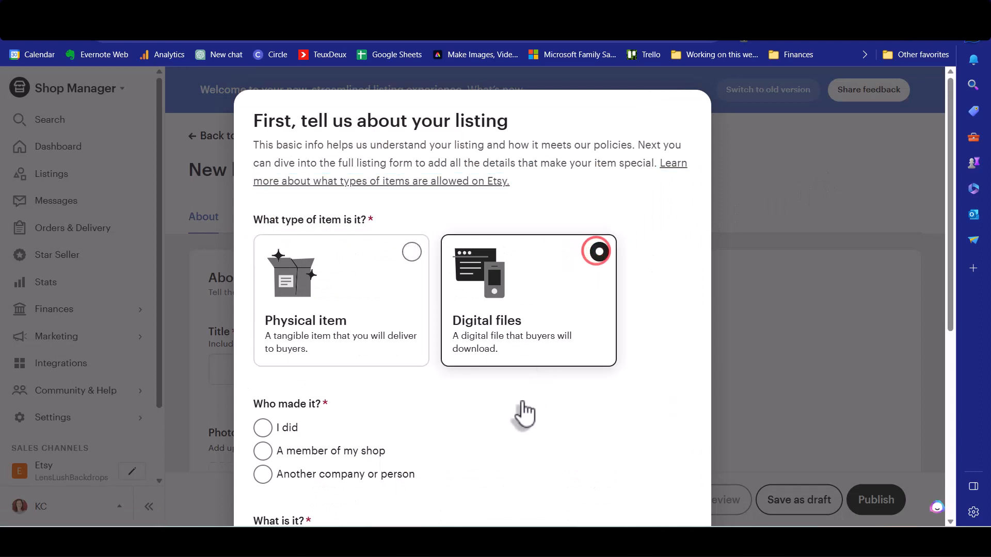
Describe the item as made by another company or person, a finished product, and made in 2020 - 2023
scroll(524, 412, "down", 3)
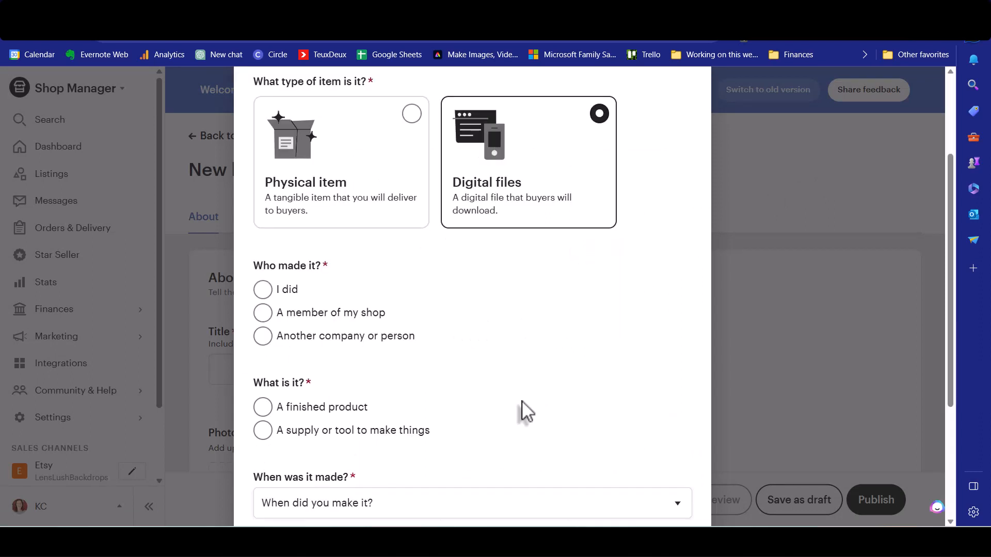
left_click(263, 336)
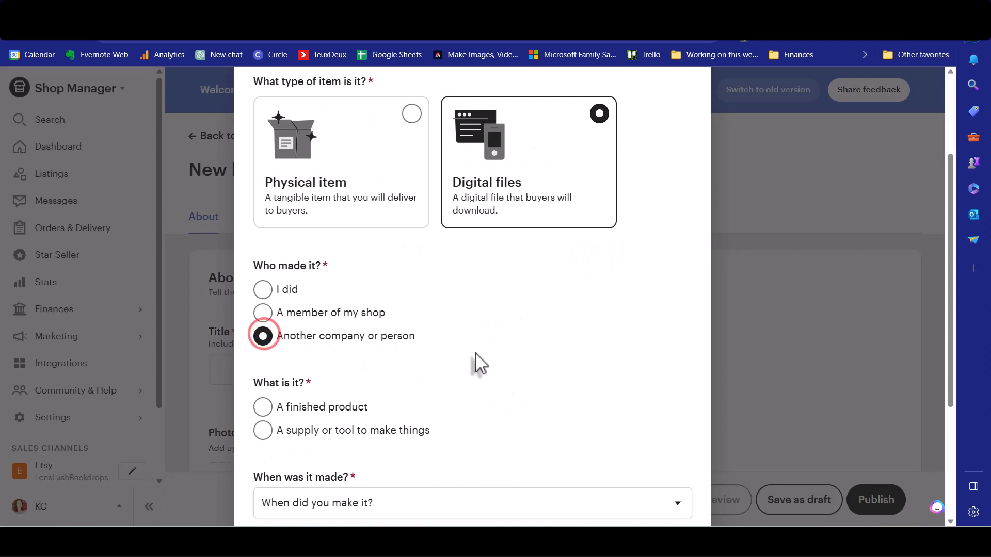
scroll(475, 362, "down", 3)
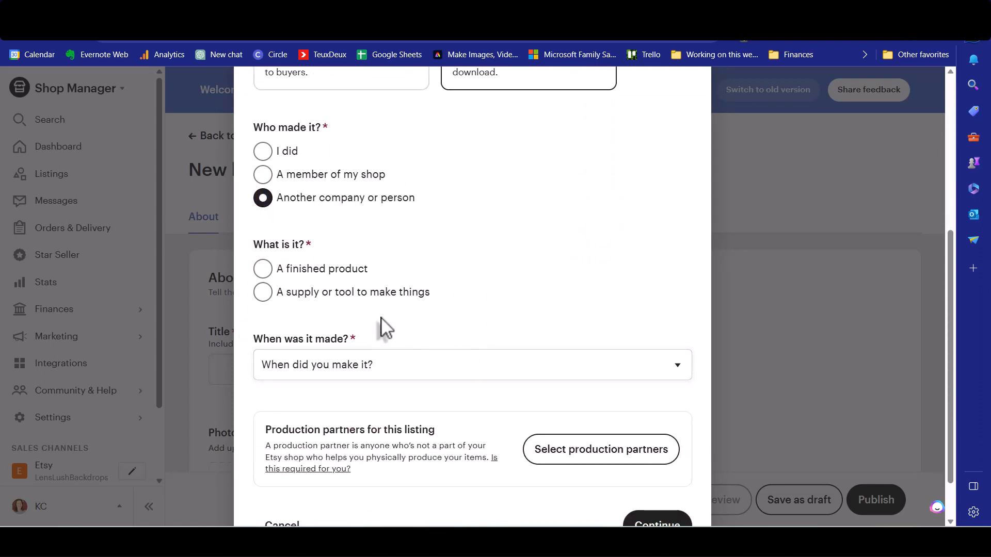
left_click(262, 269)
scroll(449, 323, "down", 2)
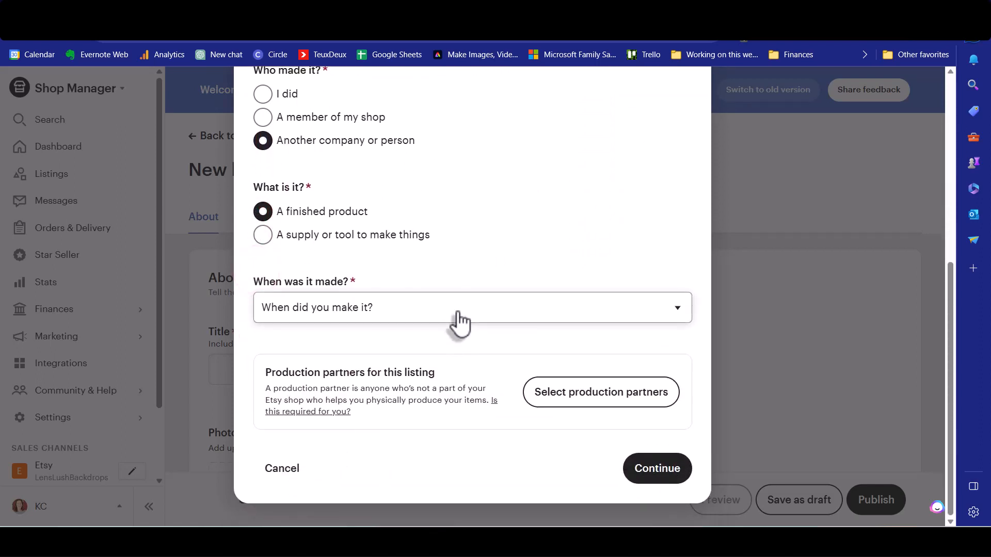
left_click(459, 317)
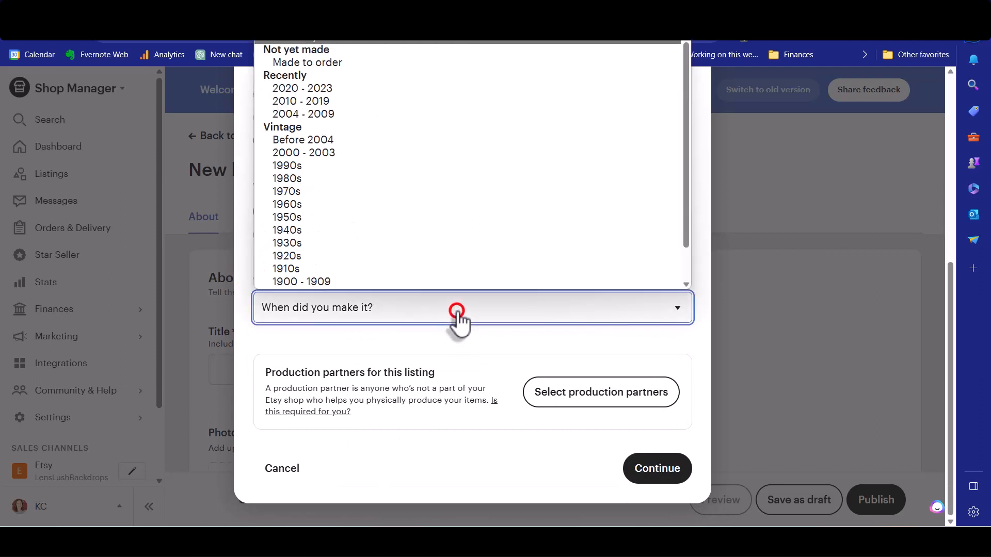
left_click(361, 89)
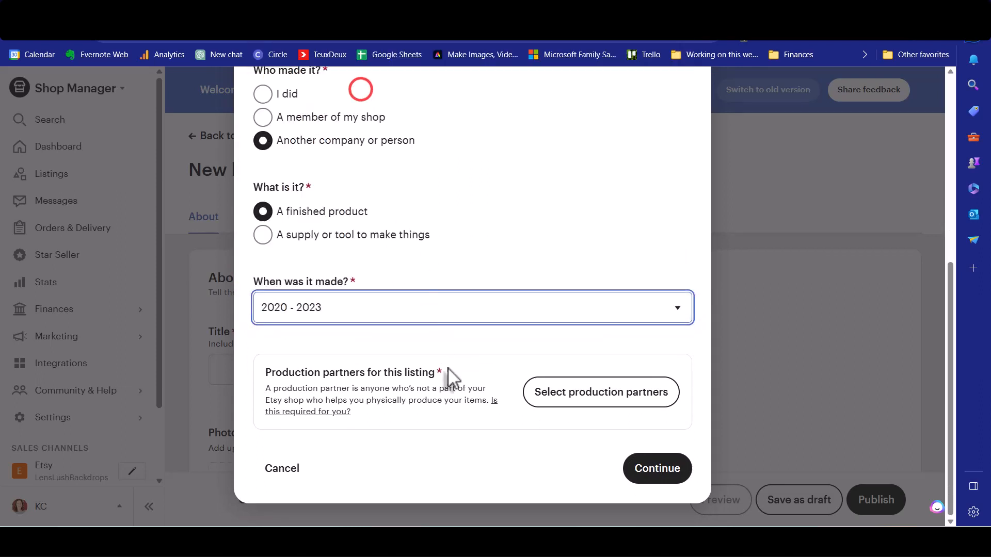
Assign Midjourney as the listing's production partner and continue to the title of the new listing form
left_click(589, 403)
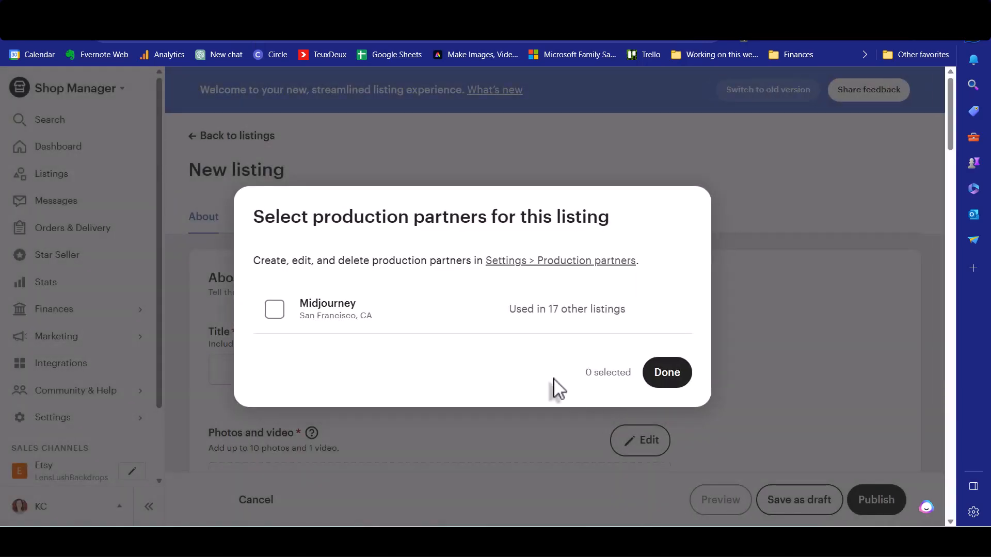
left_click(275, 312)
left_click(676, 381)
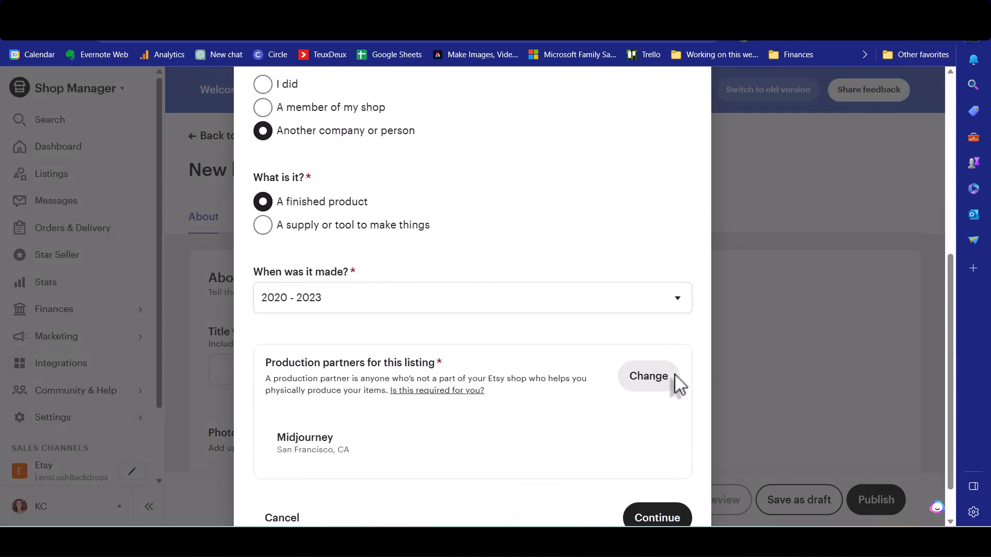
left_click(655, 470)
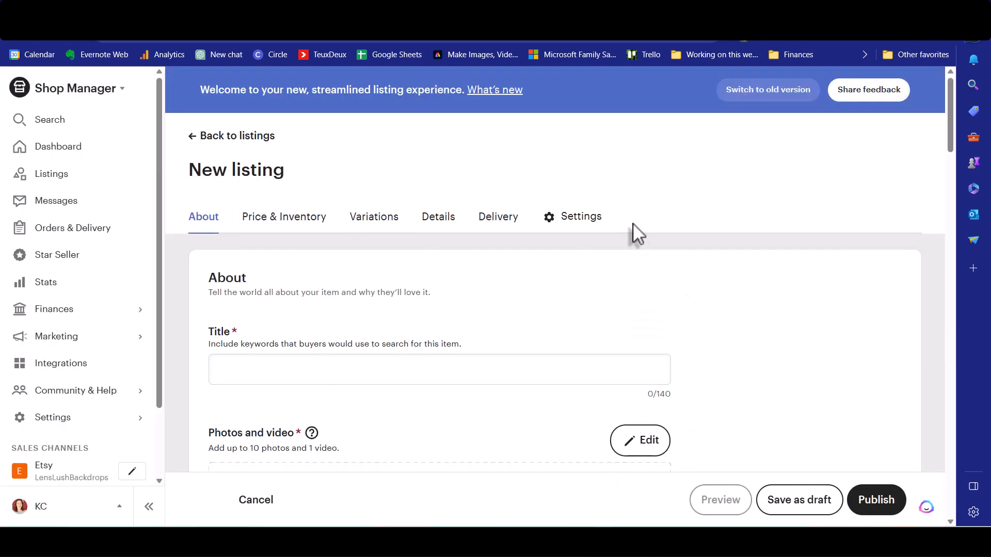
left_click(257, 369)
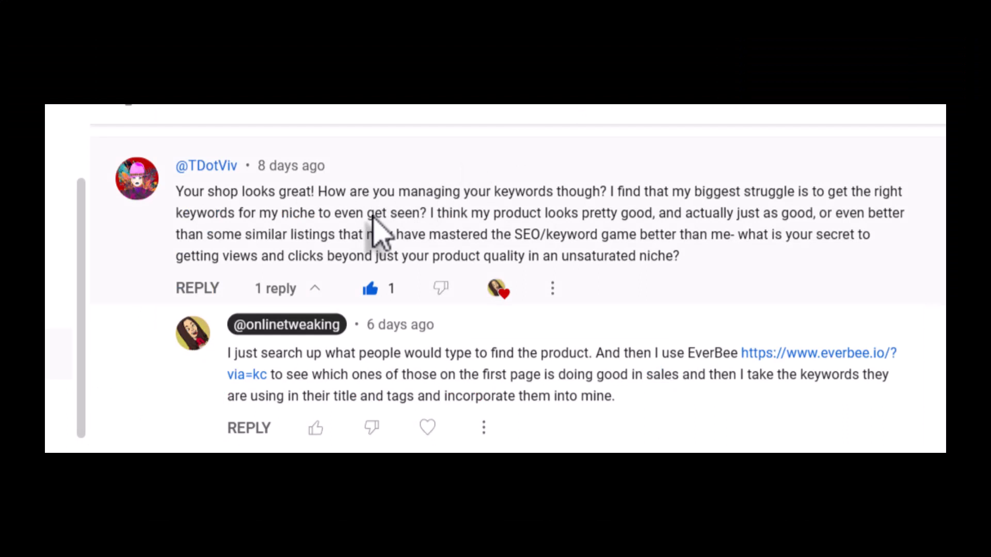
Read the YouTube comment and reply about keyword research, and view the EverBee pricing plans for Etsy shops
left_click_drag(216, 213, 424, 216)
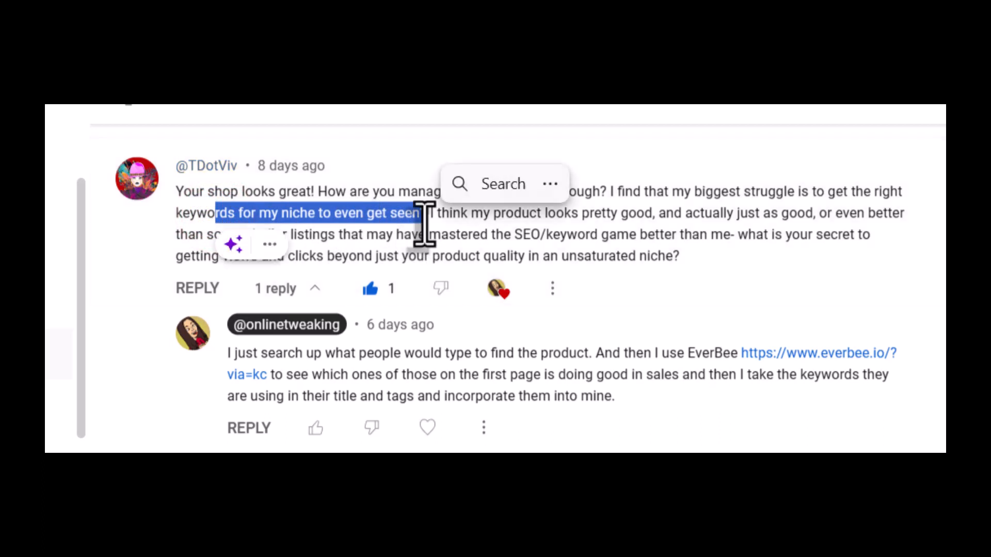
left_click_drag(659, 353, 738, 357)
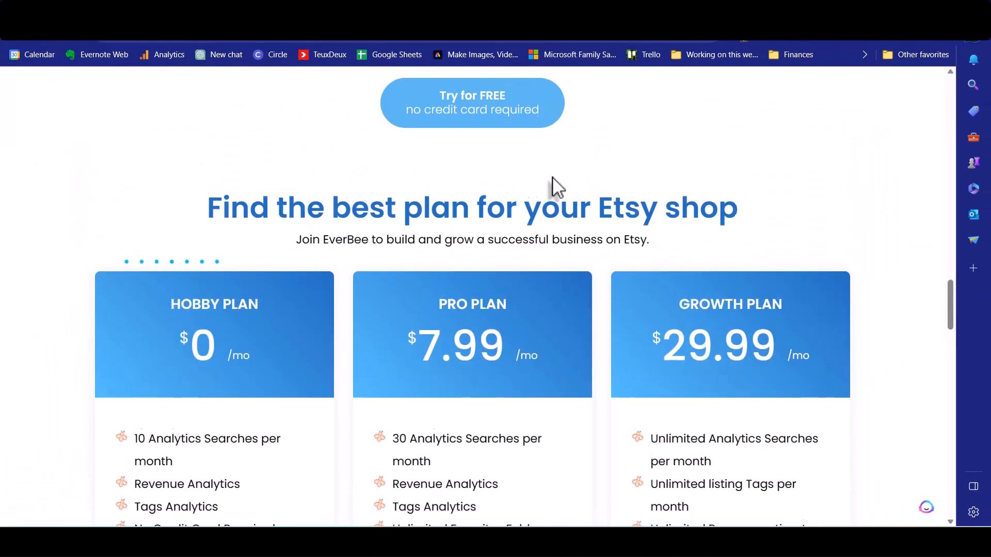
scroll(552, 188, "up", 3)
scroll(564, 166, "down", 1)
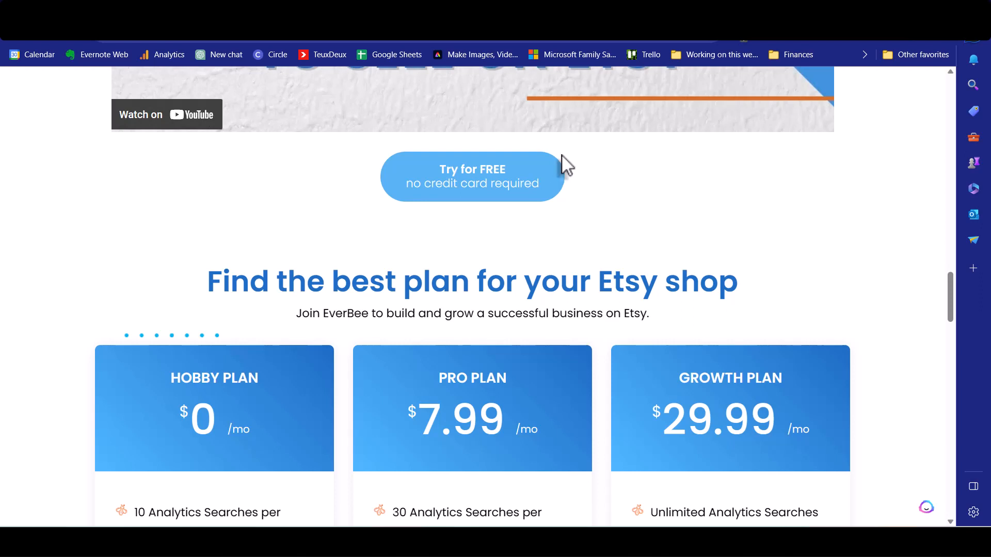
Return from the EverBee pricing plans to the Etsy shop page and enter "polar bear" in the Etsy search
scroll(564, 166, "down", 3)
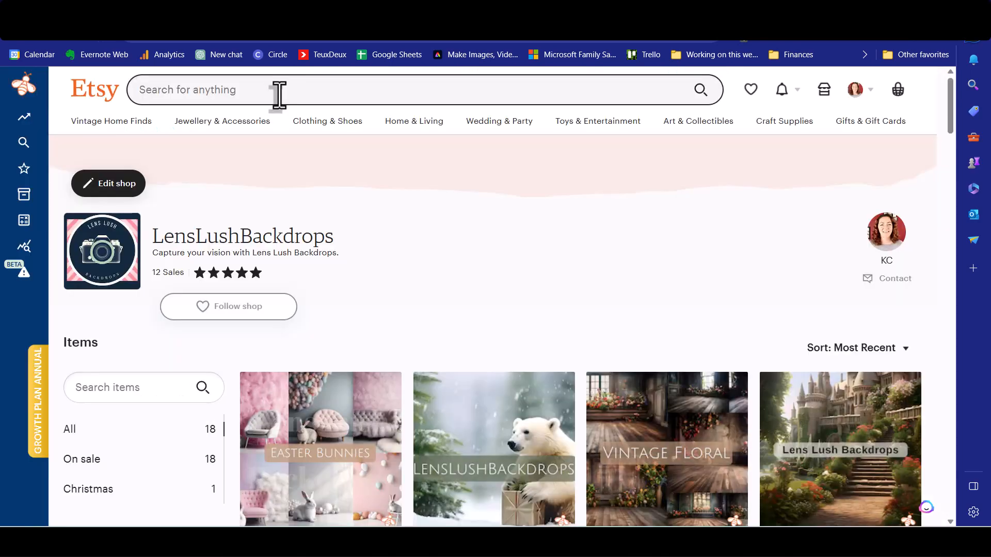
left_click(279, 93)
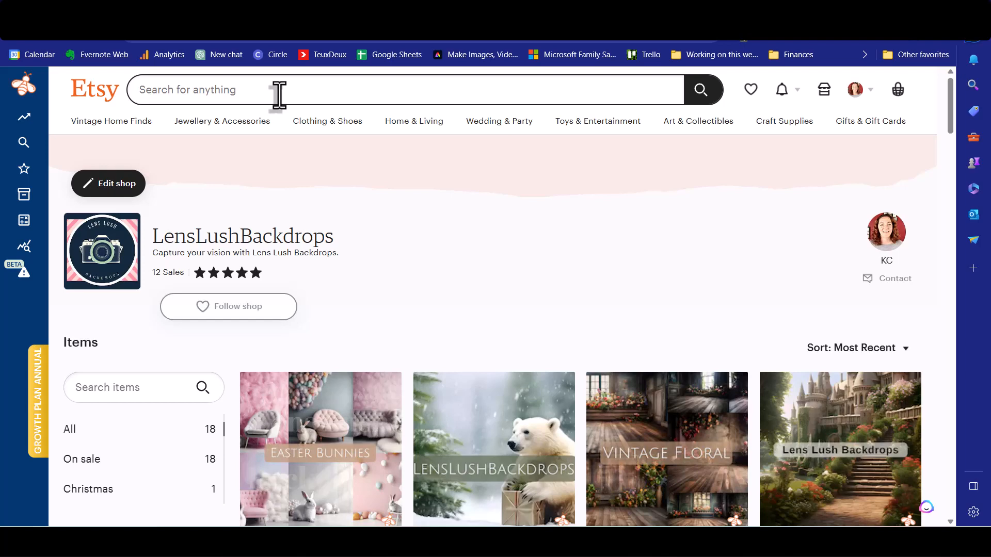
left_click(279, 94)
type("polar")
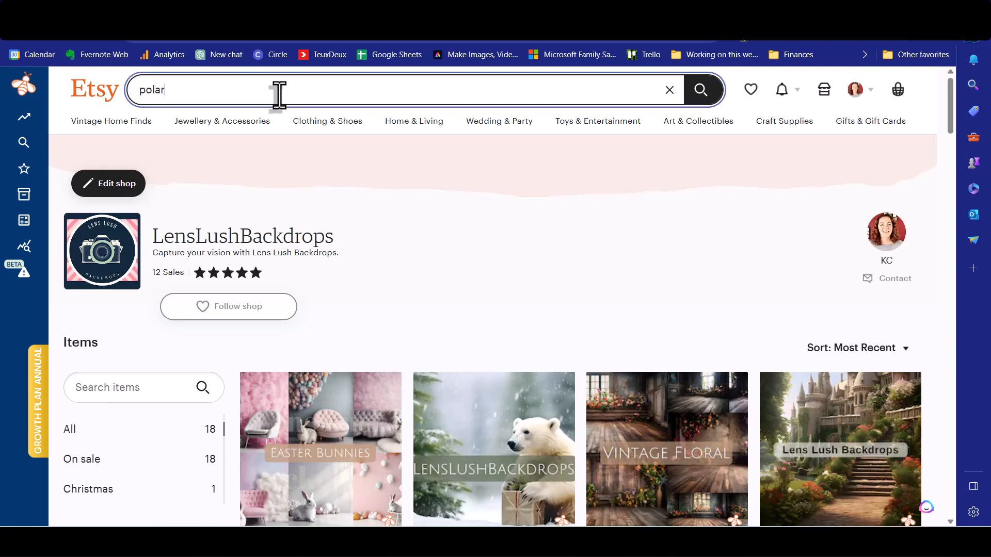
type(" bear")
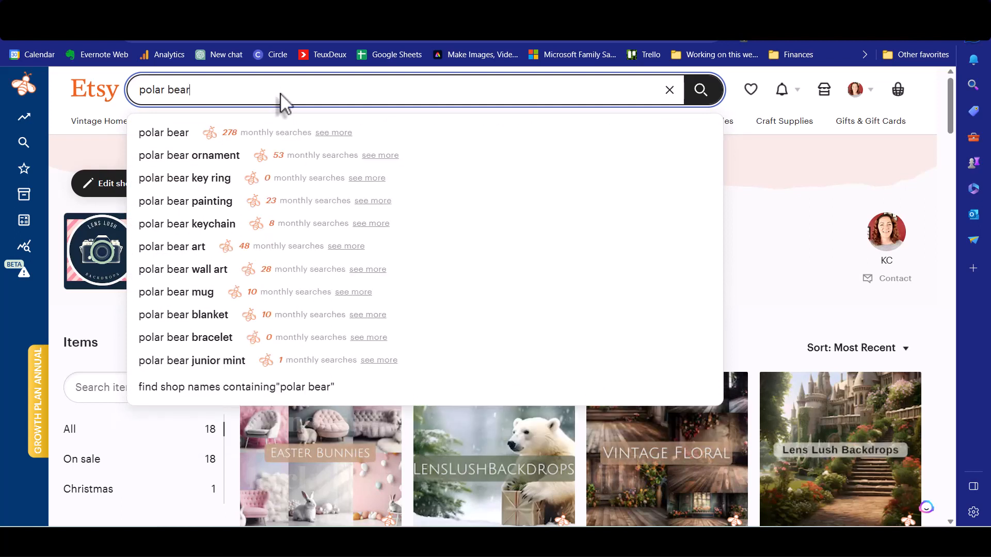
Compare the monthly search volumes of the suggested polar bear keywords and run the search for "polar bear"
key("Down")
key("Down")
key("Down")
key("Down")
key("Down")
key("Down")
key("Down")
key("Down")
key("Down")
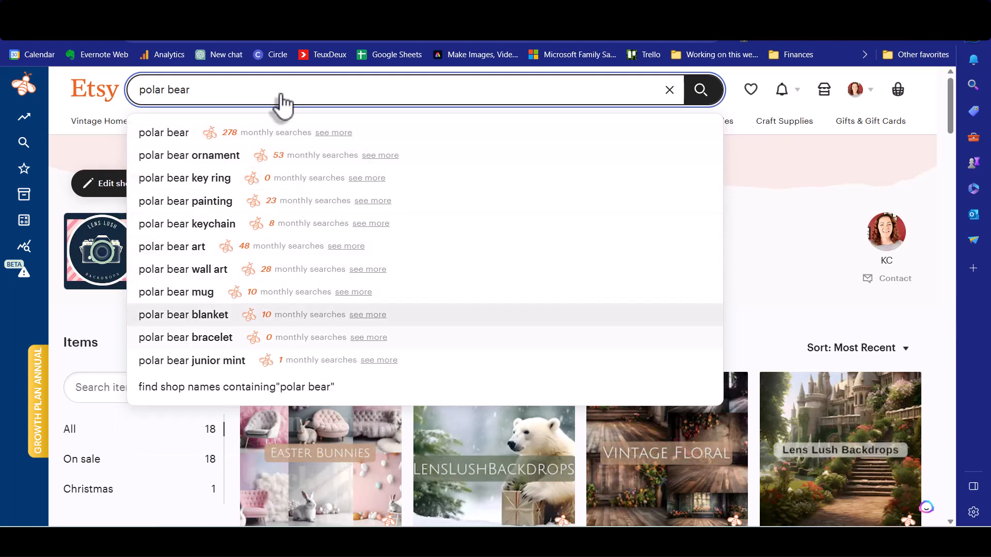
key("Up")
key("Up")
key("Up")
key("Up")
key("Up")
key("Up")
key("Up")
key("Up")
key("Up")
key("Up")
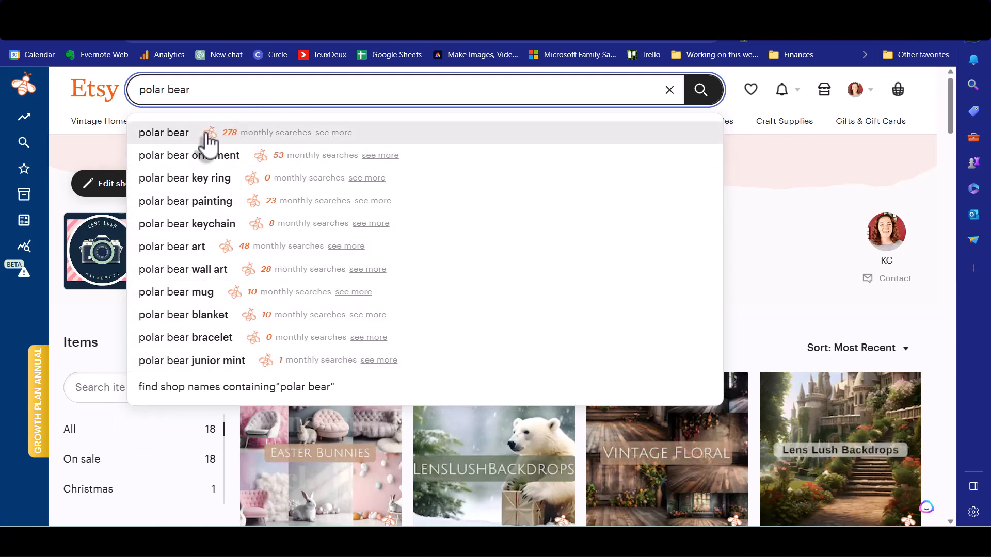
key("Down")
key("Down")
key("Down")
key("Down")
key("Down")
key("Down")
left_click(213, 137)
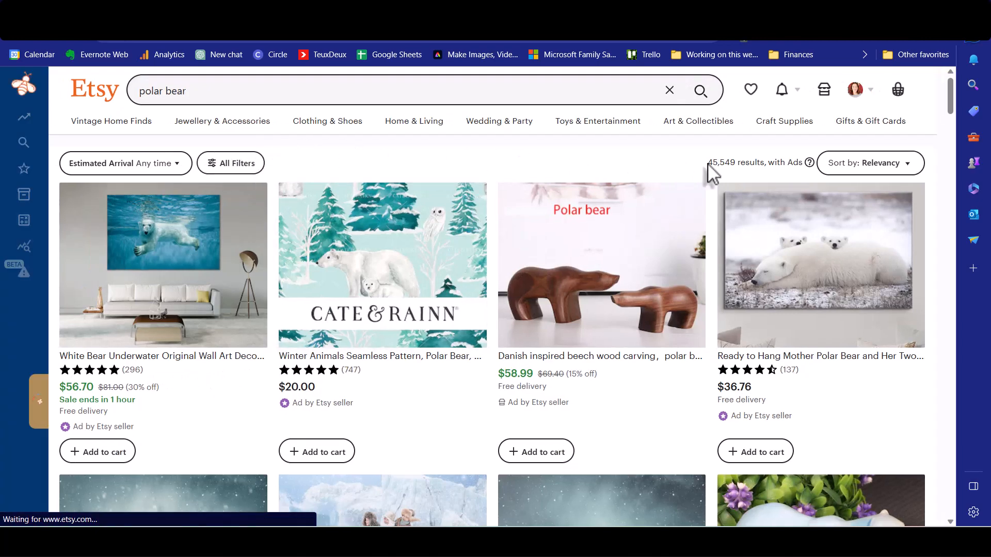
Examine the number of polar bear results and browse the kinds of products and digital backdrops being sold
left_click_drag(716, 164, 764, 162)
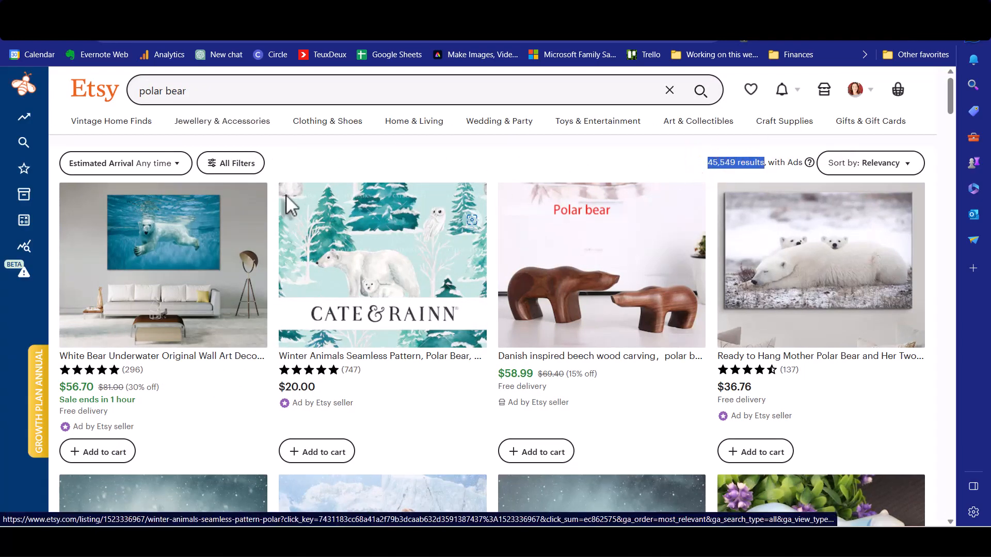
scroll(286, 194, "down", 4)
scroll(286, 194, "down", 1)
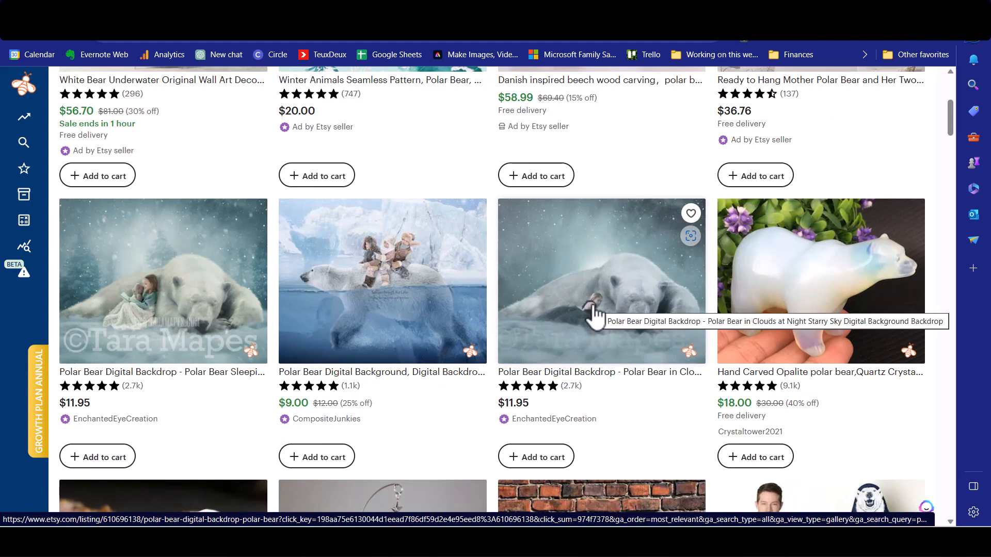
scroll(580, 356, "down", 5)
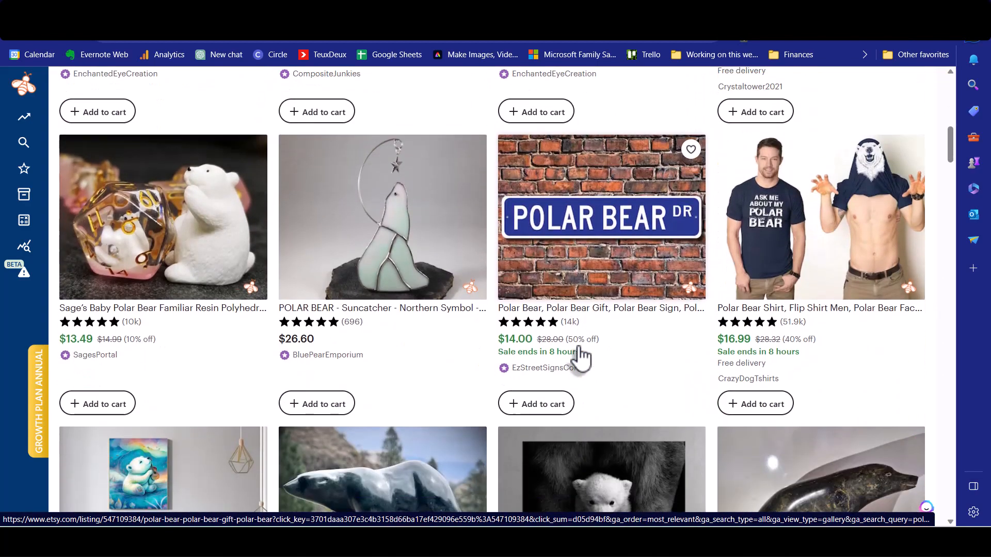
scroll(580, 356, "down", 4)
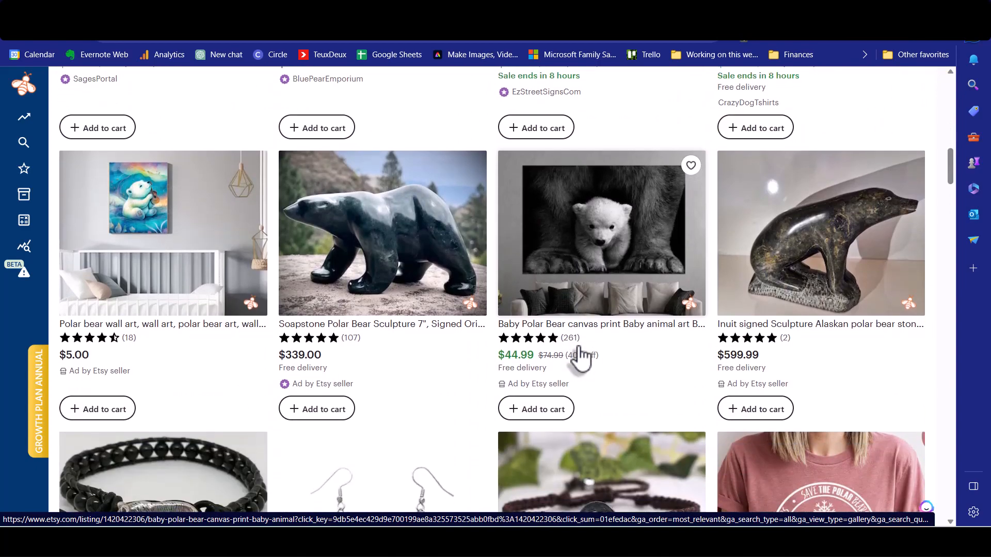
scroll(581, 356, "down", 4)
scroll(581, 356, "up", 10)
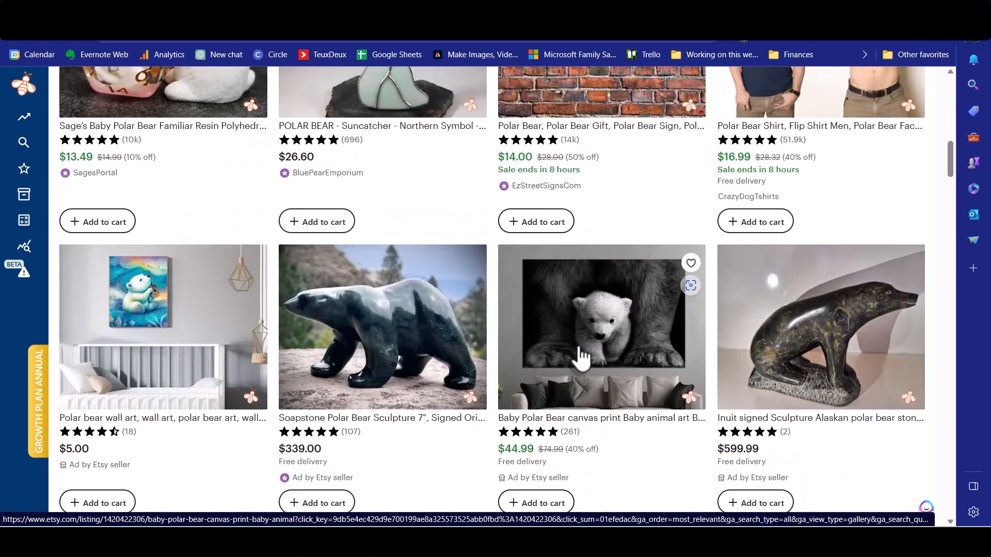
scroll(581, 356, "up", 3)
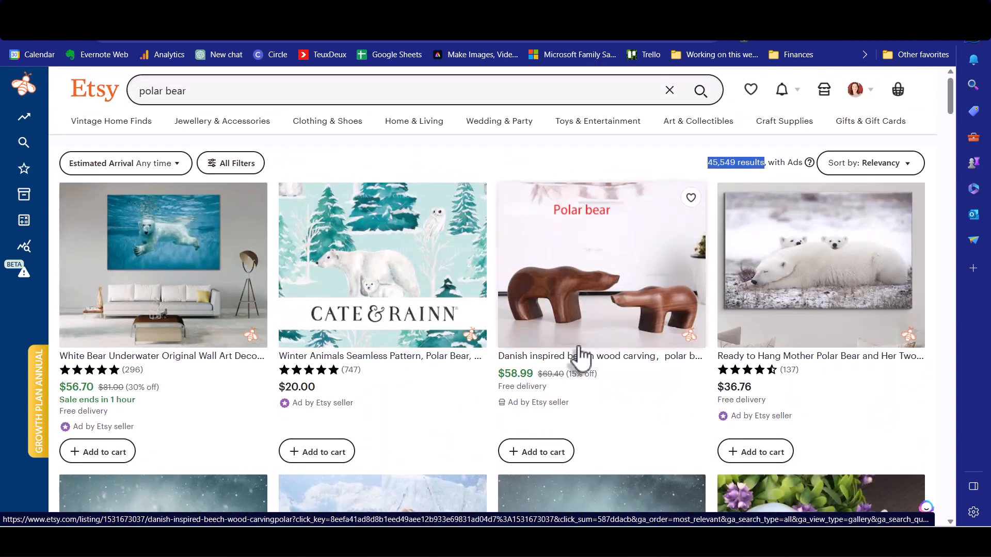
Narrow the Etsy search to "polar bear digital backdrops" and look through the matching listings
left_click(210, 91)
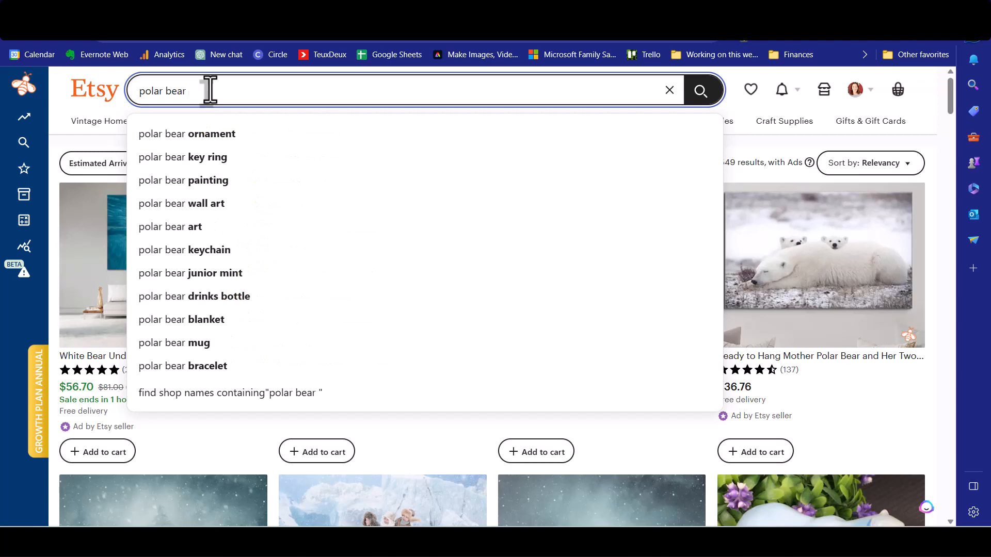
type("digital backdrops")
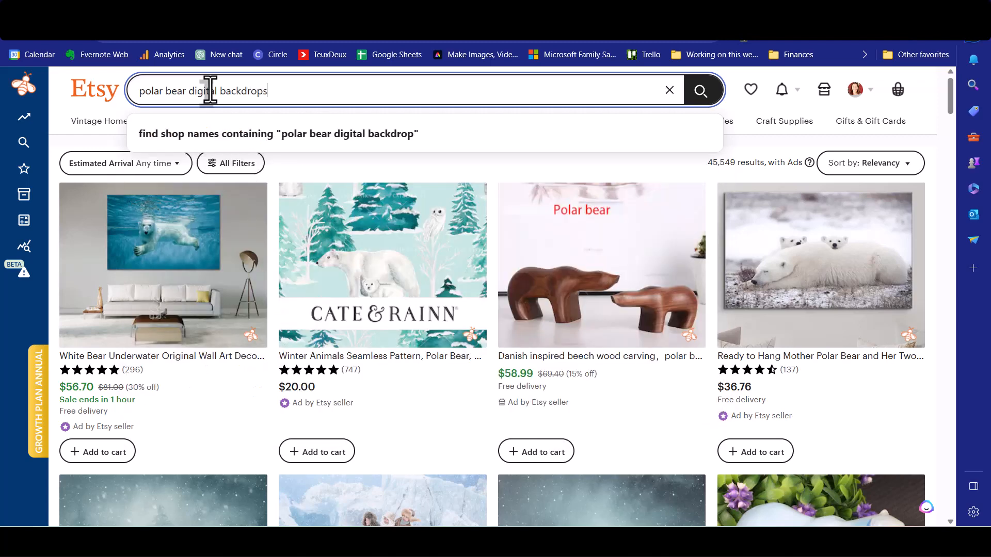
key("Return")
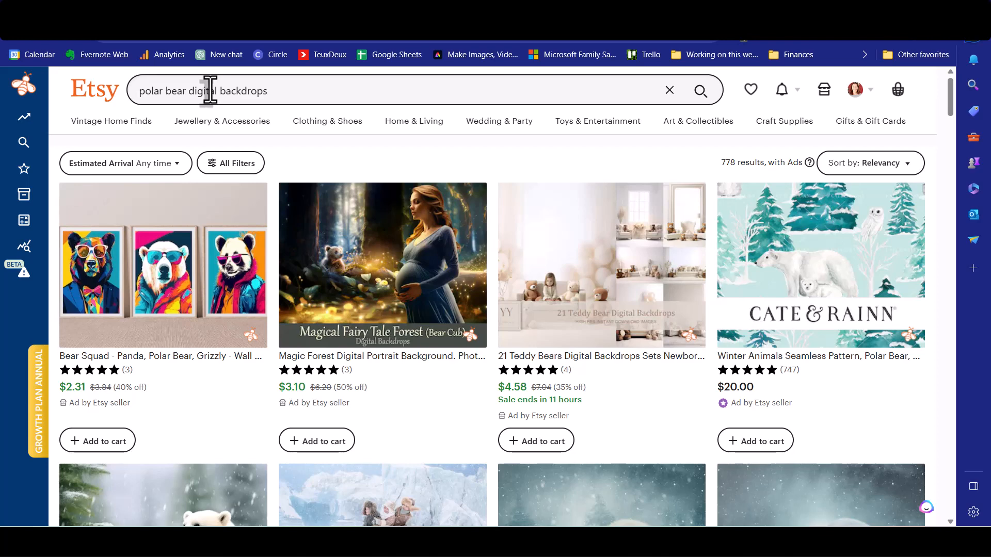
scroll(539, 315, "down", 6)
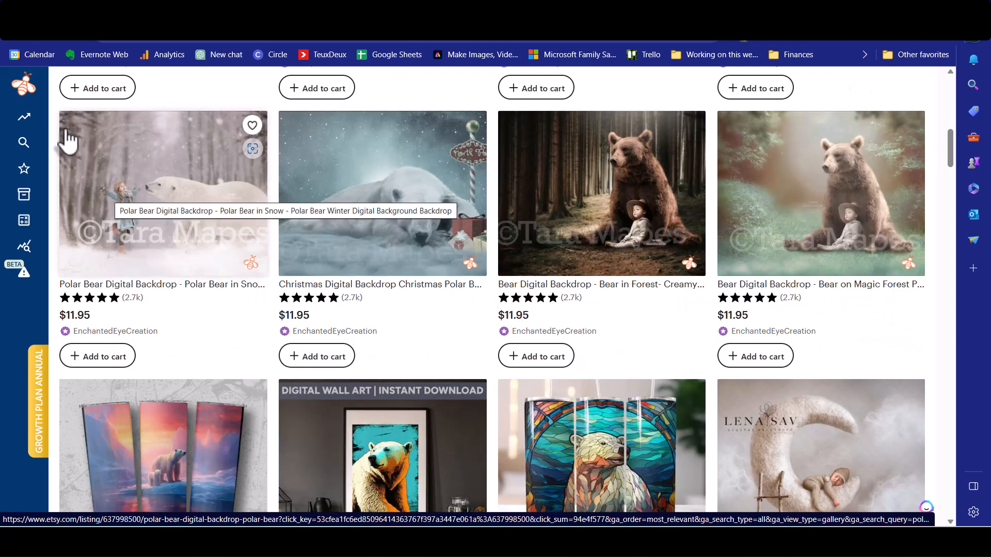
Open EverBee's Product Analytics for the search results and examine the reviews, favorites, views, visibility, conversion and shop sales columns
mouse_move(38, 127)
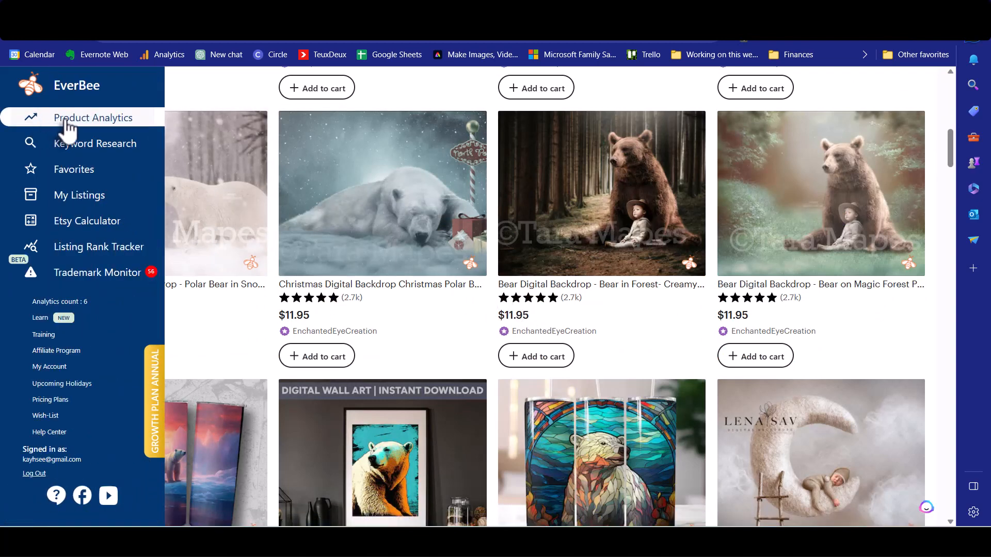
left_click(65, 119)
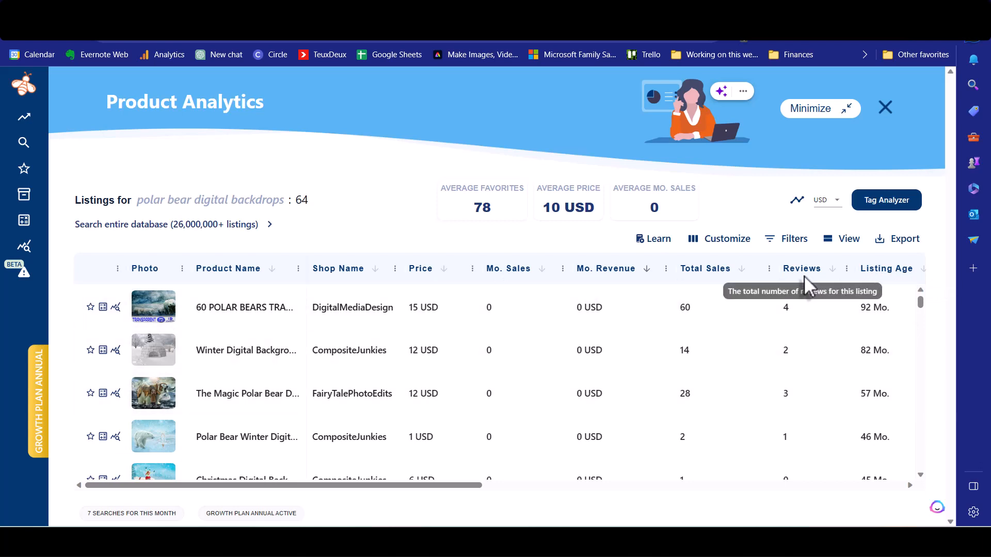
left_click_drag(423, 487, 617, 516)
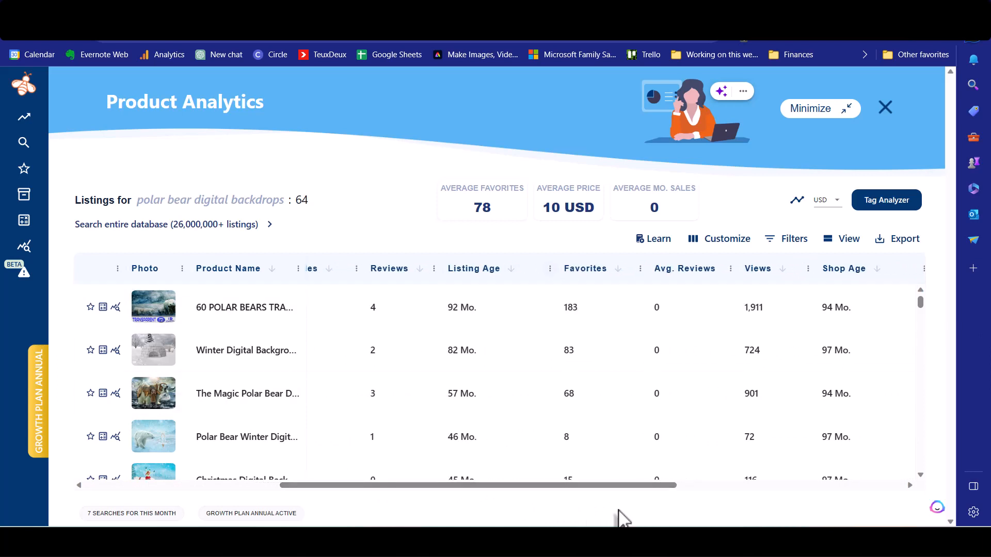
left_click_drag(653, 484, 771, 495)
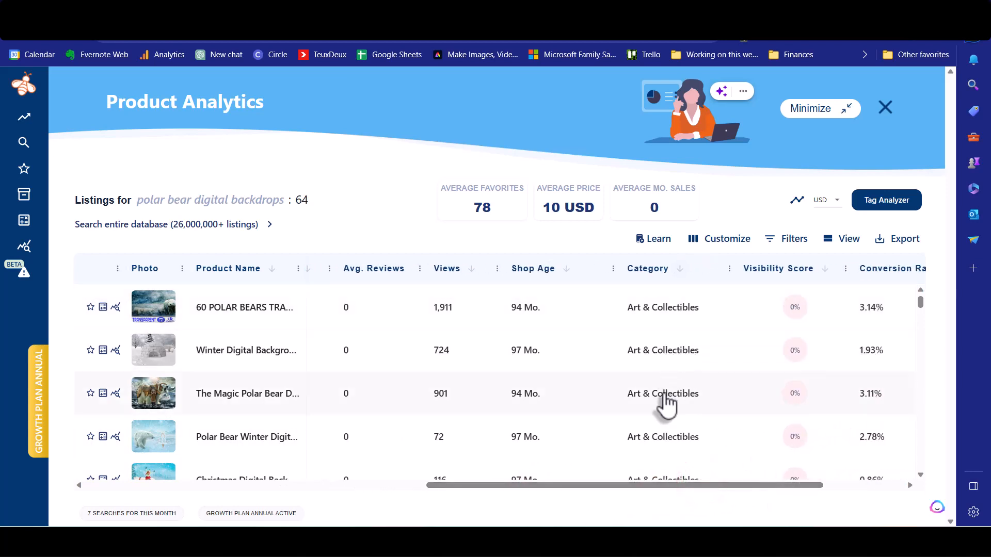
scroll(664, 405, "down", 5)
scroll(665, 404, "down", 1)
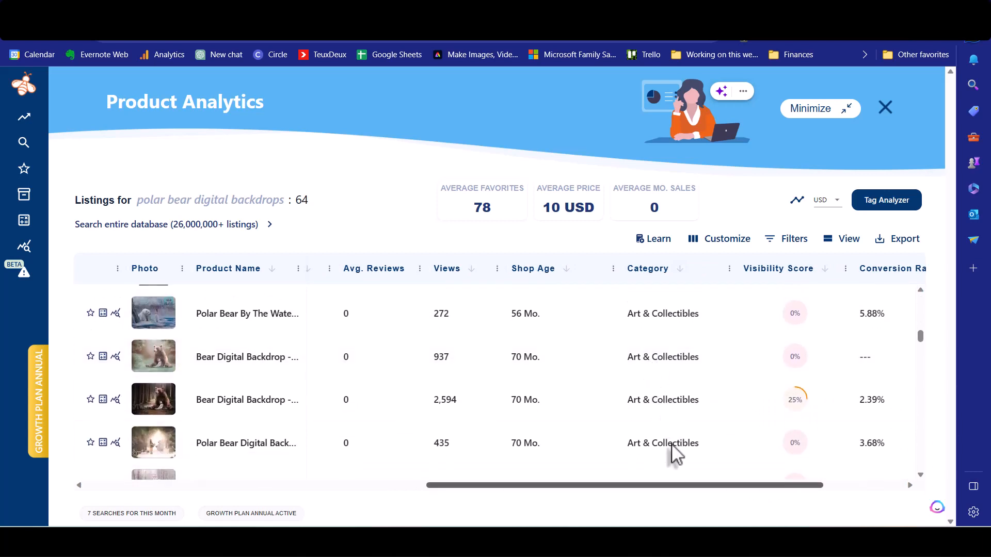
left_click_drag(681, 486, 759, 506)
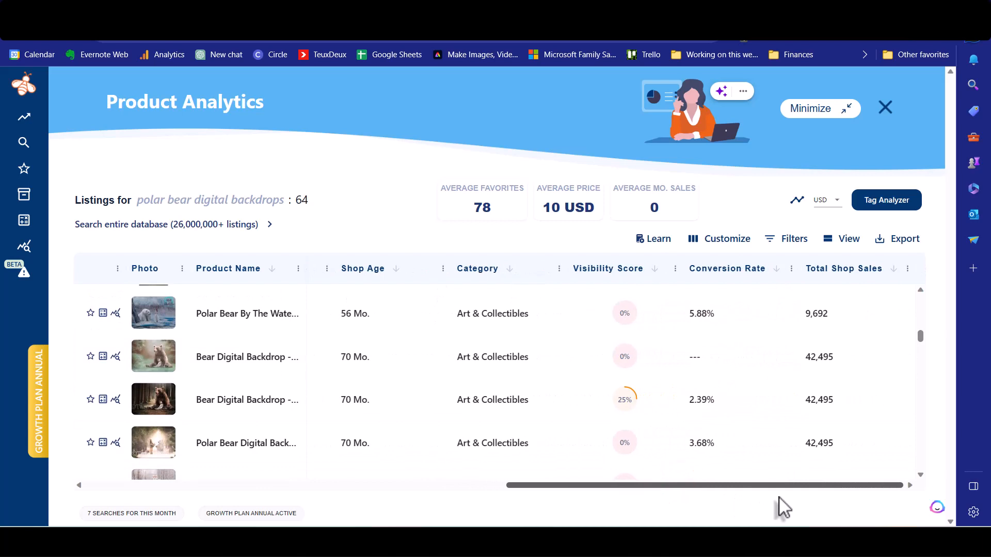
scroll(760, 462, "up", 4)
scroll(767, 464, "up", 7)
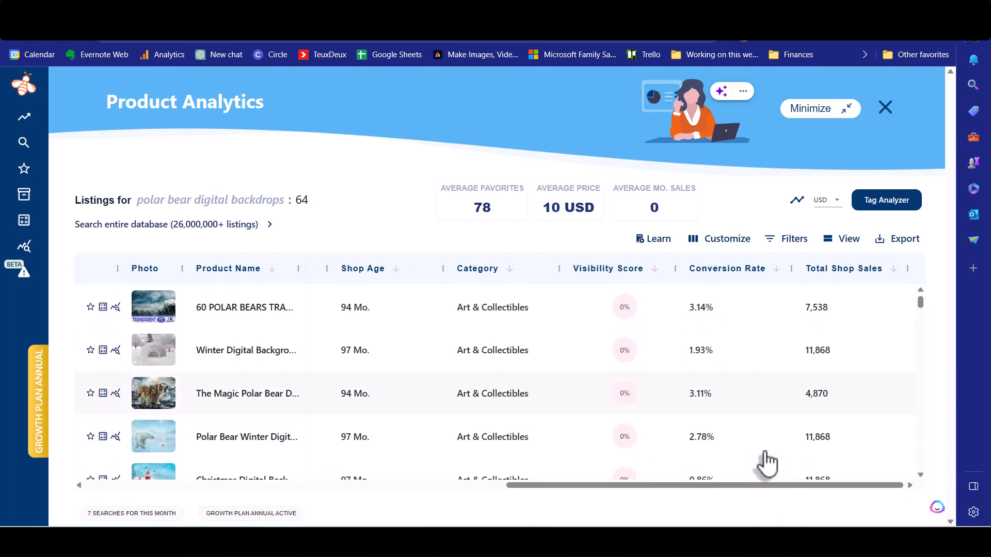
Sort the analyzed listings by monthly sales from highest to lowest, review them, and re-sort by total sales, highest first
left_click(800, 489)
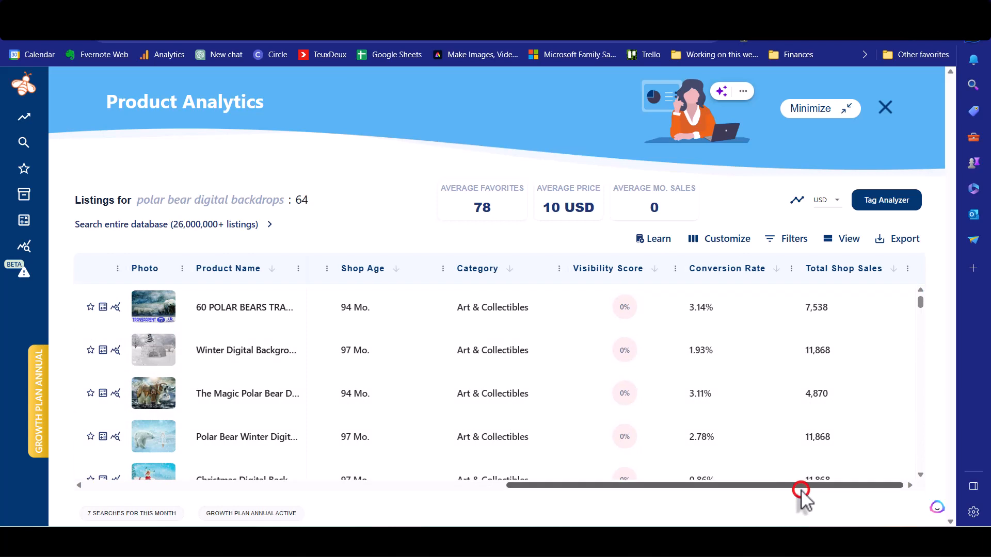
left_click_drag(801, 489, 518, 281)
left_click(515, 271)
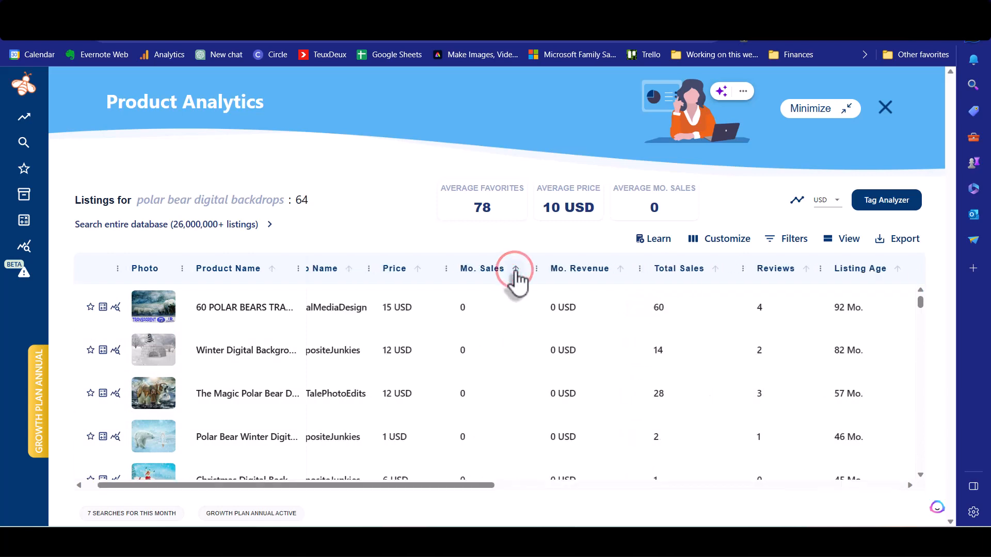
left_click(515, 269)
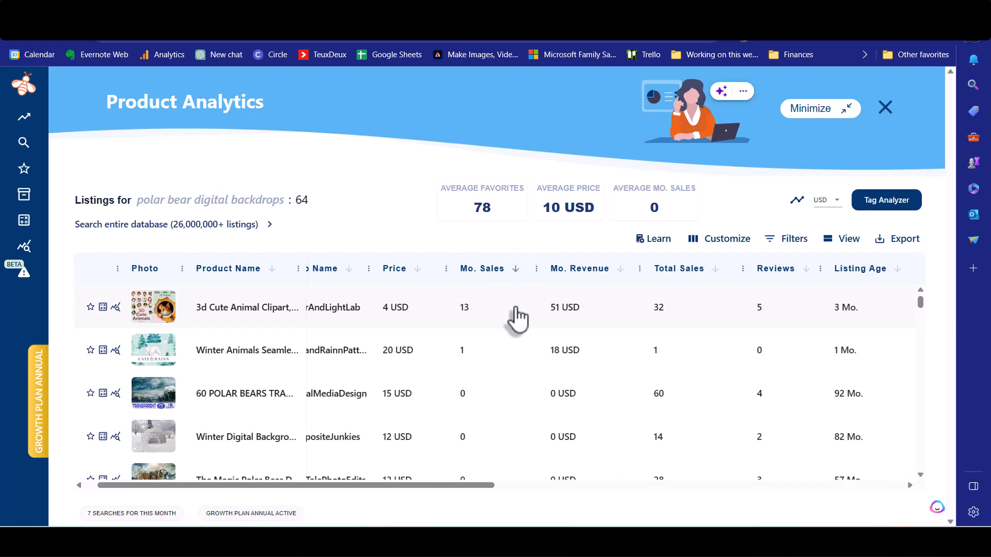
scroll(517, 319, "down", 1)
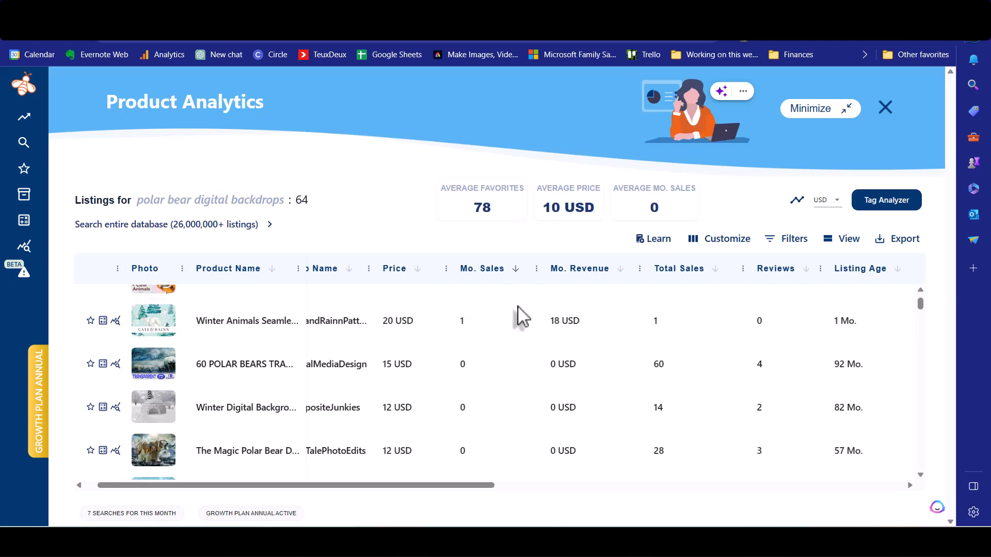
left_click(716, 269)
left_click(716, 268)
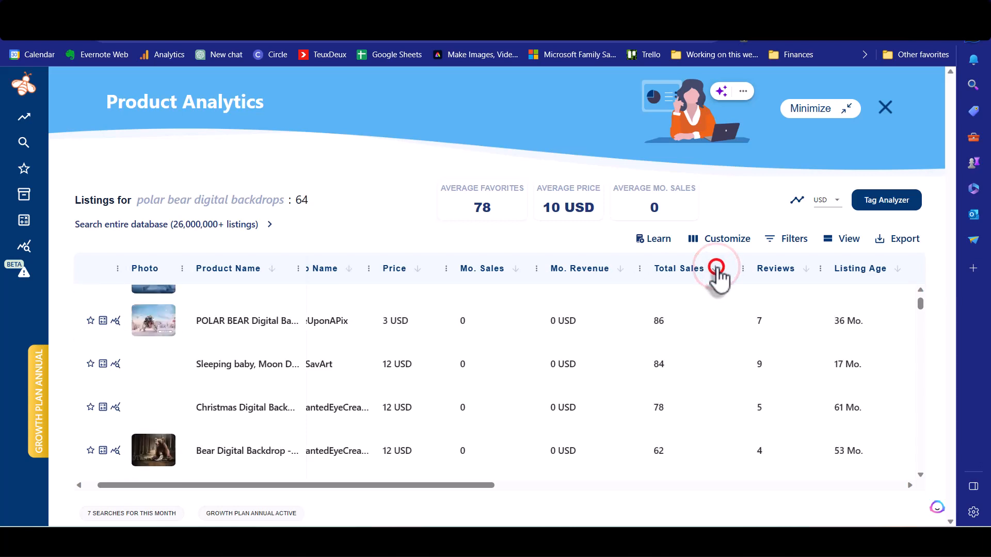
Open the details of the CompositeJunkies polar bear listing and examine its shop details, tags, keyword volumes and competition
mouse_move(226, 311)
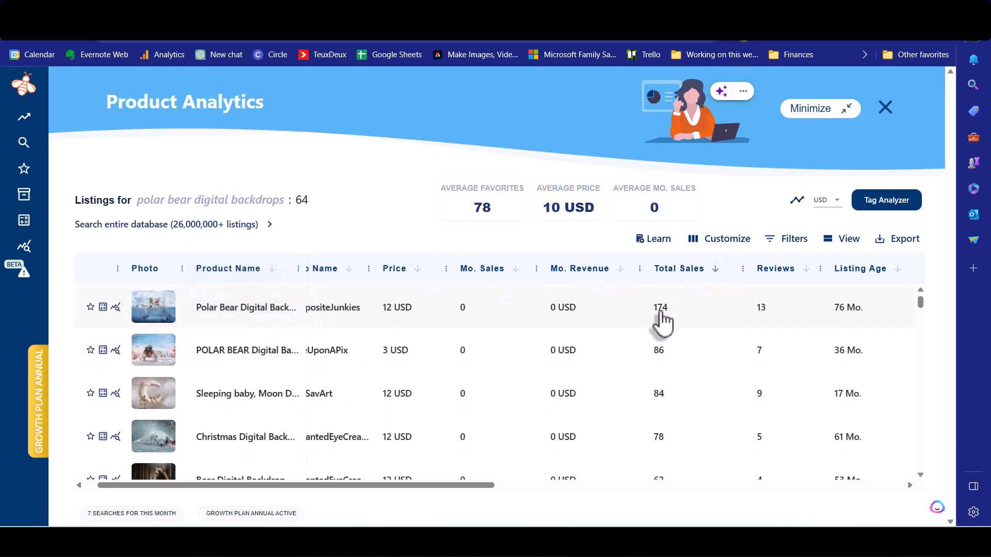
left_click(604, 309)
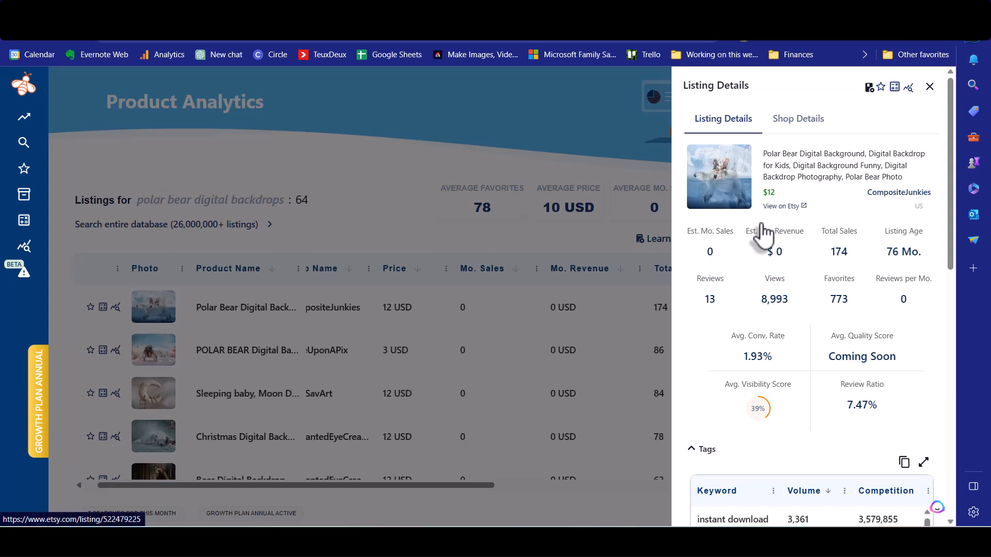
left_click(799, 124)
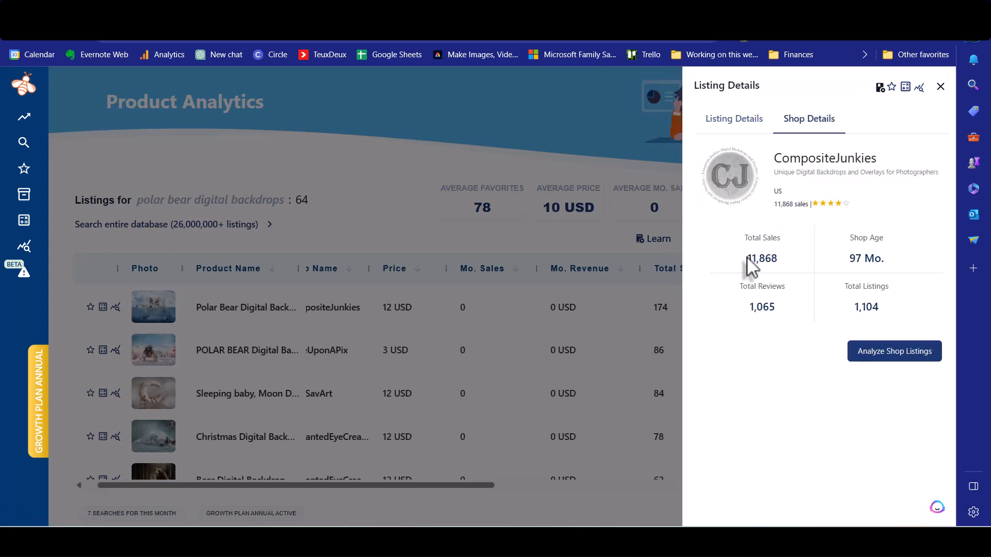
left_click(724, 128)
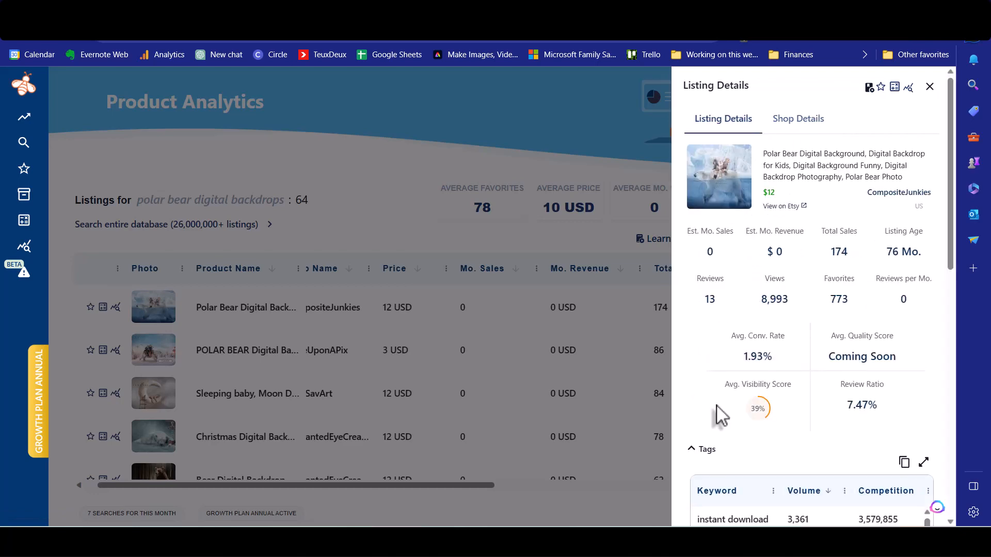
scroll(750, 413, "down", 7)
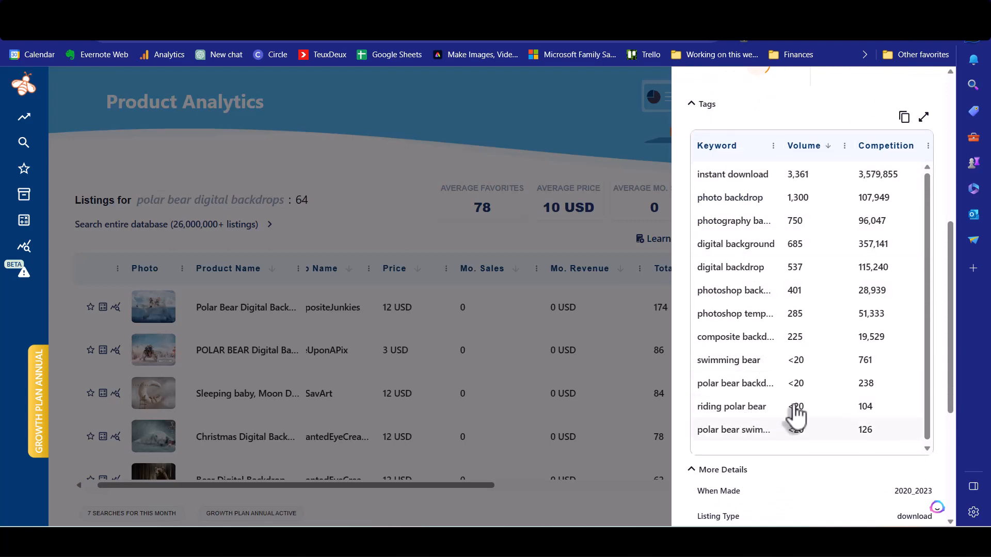
scroll(839, 223, "up", 5)
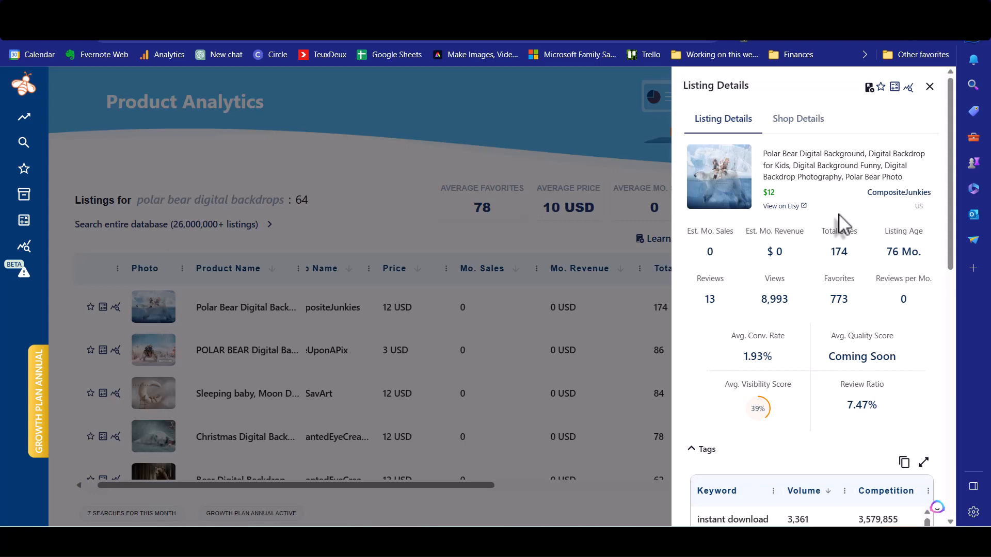
Copy the full title from the CompositeJunkies polar bear listing's Etsy page and paste it as the new listing's title
left_click(634, 273)
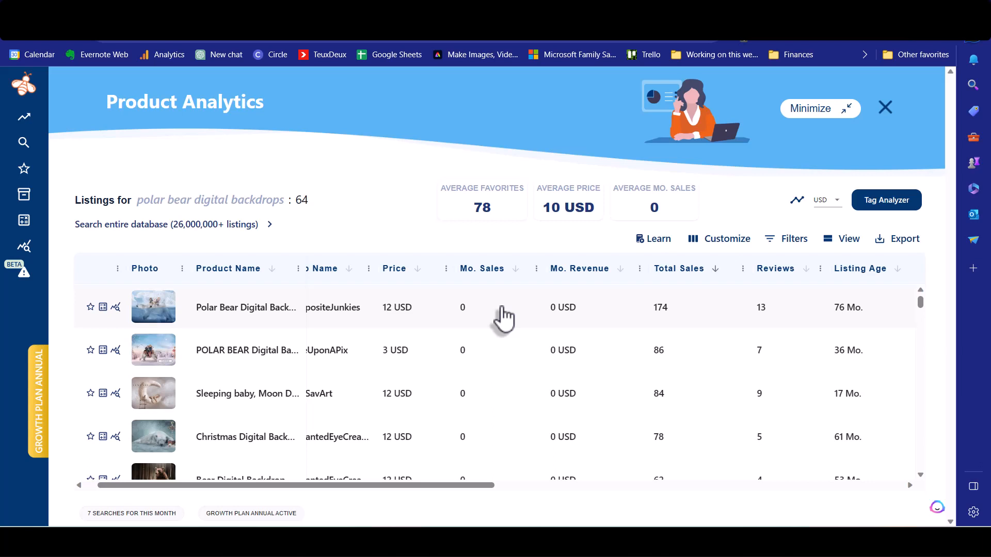
scroll(495, 361, "down", 1)
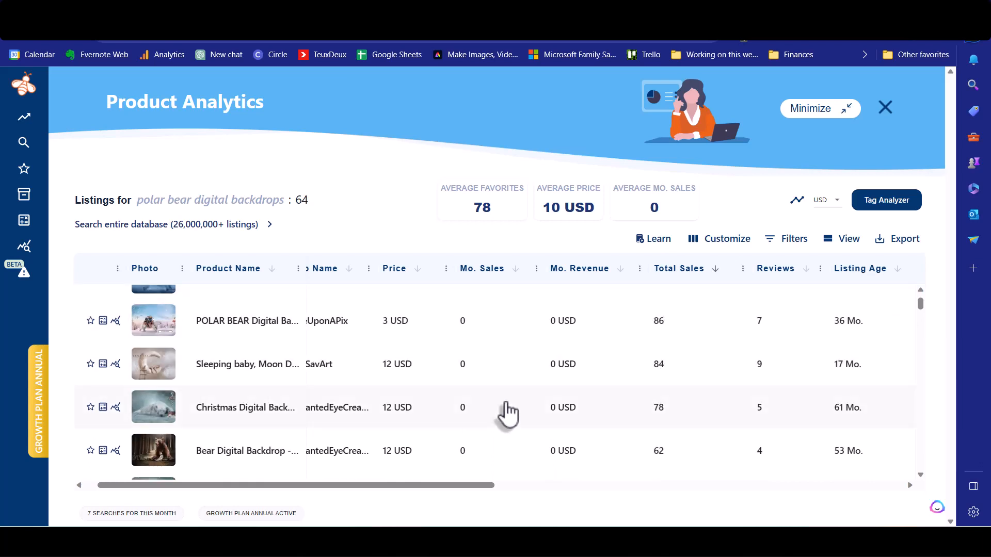
scroll(505, 412, "up", 1)
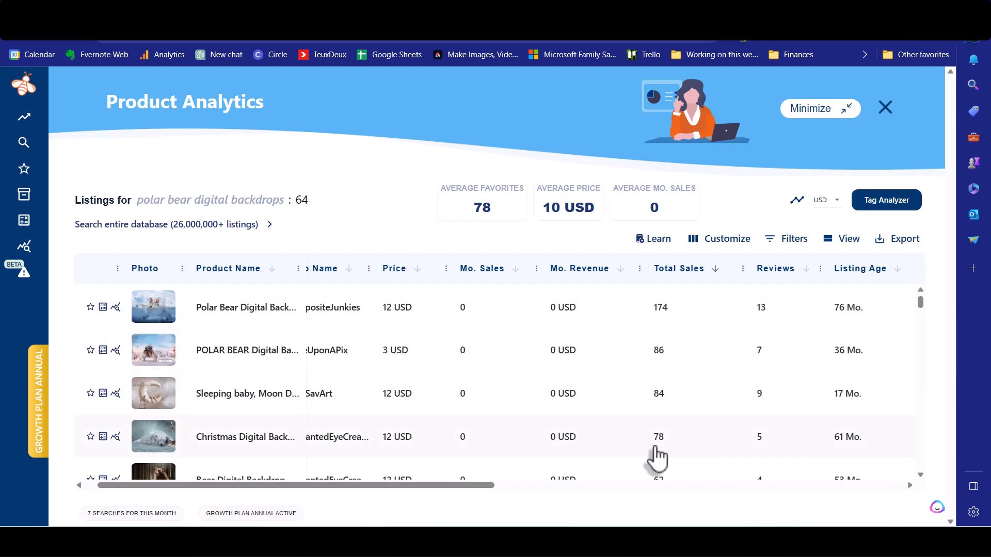
left_click(773, 210)
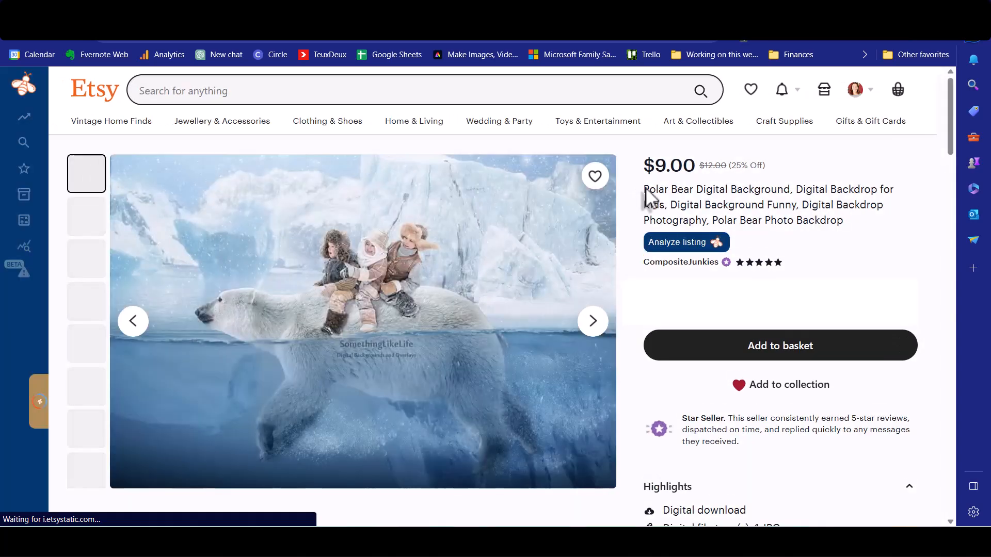
left_click_drag(644, 189, 844, 222)
key("ctrl+c")
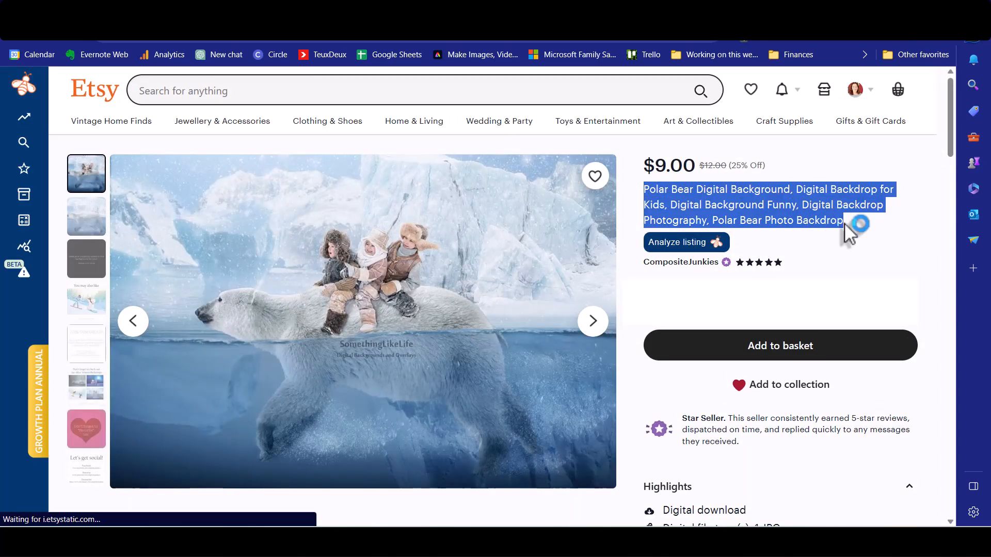
key("ctrl+Tab")
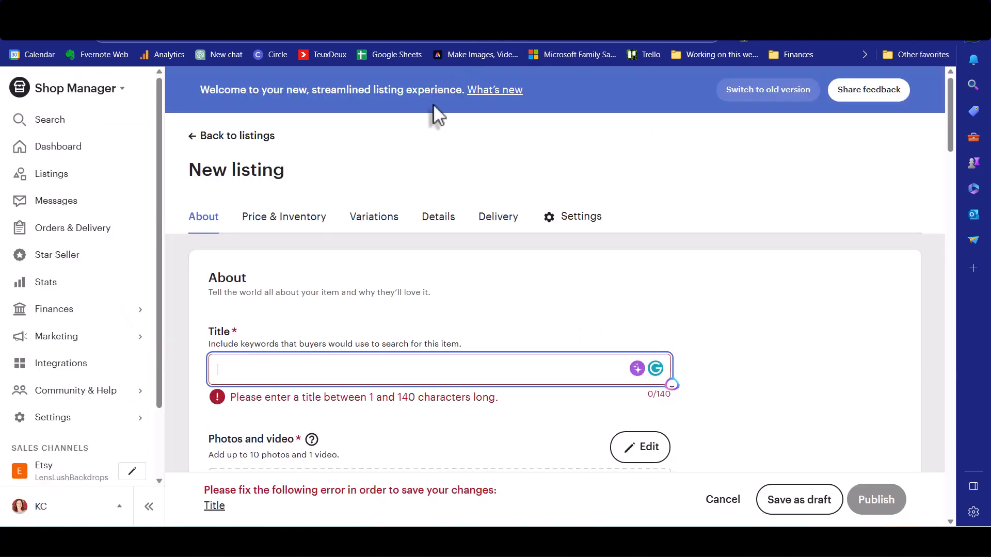
key("ctrl+v")
Remove the phrases "Digital Backdrop for Kids," and "Digital Background Funny," from the new listing's title
left_click_drag(369, 369, 487, 382)
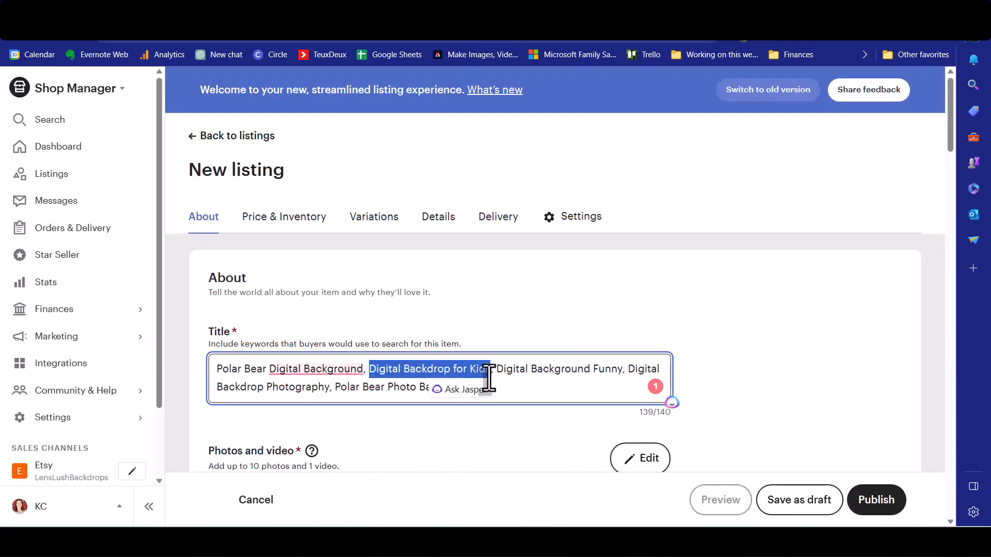
key("BackSpace")
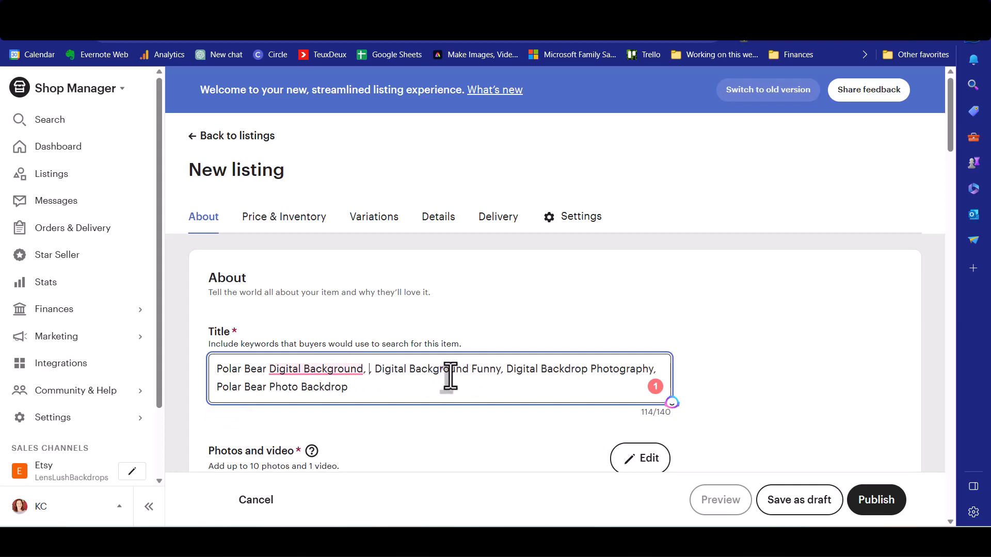
left_click(371, 370)
key("BackSpace")
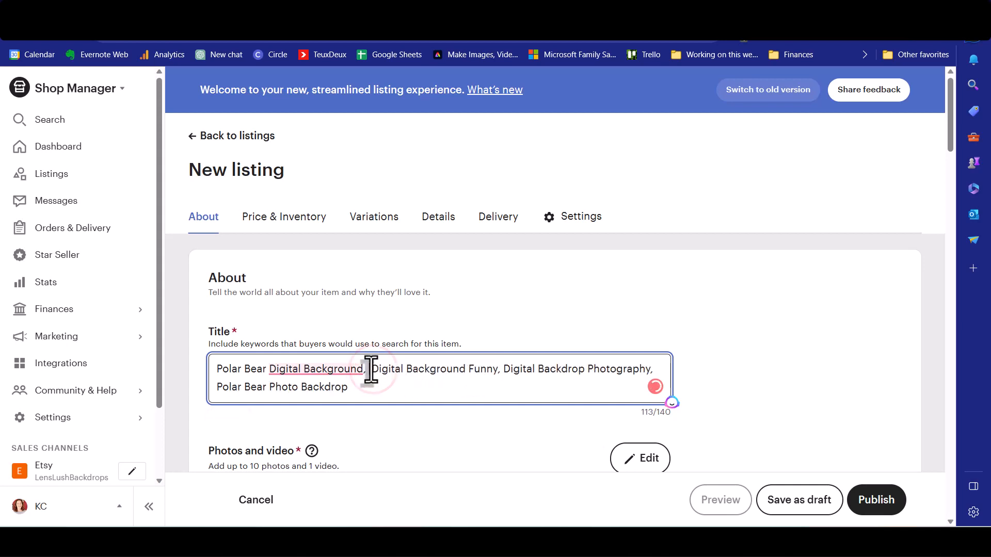
left_click_drag(372, 370, 499, 374)
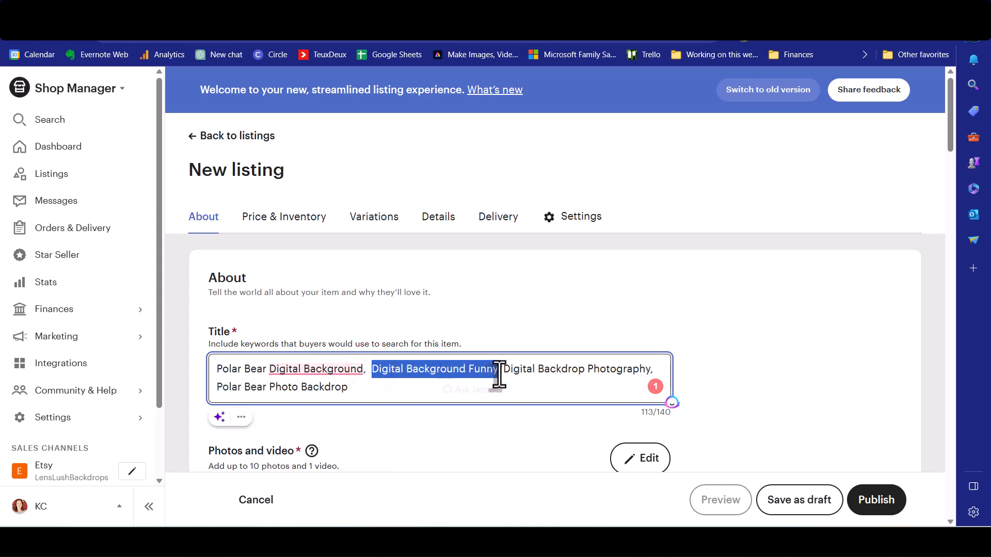
key("BackSpace")
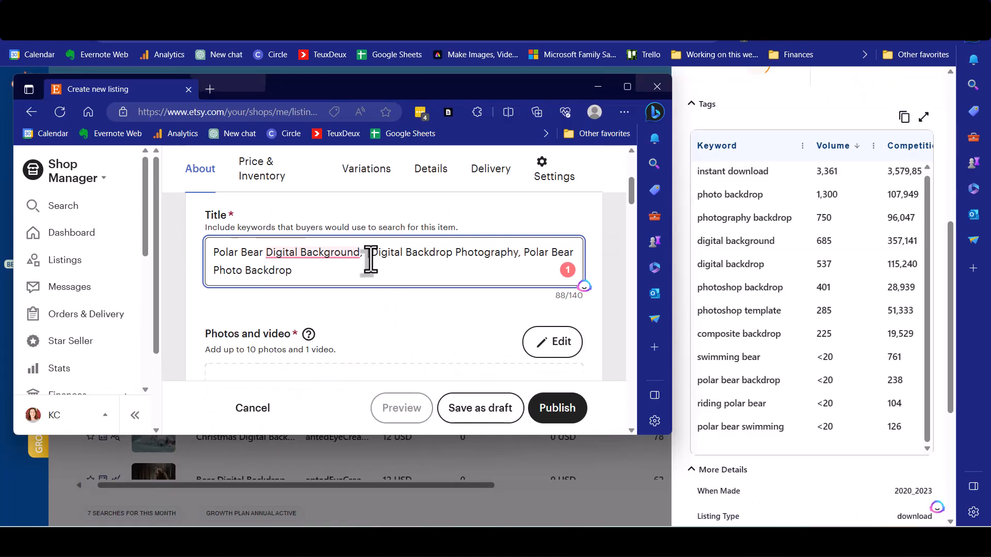
Insert "Christmas Polar Bear Photography Backdrop," after the title's first phrase and delete the remaining copied phrases
type("Christmas Po")
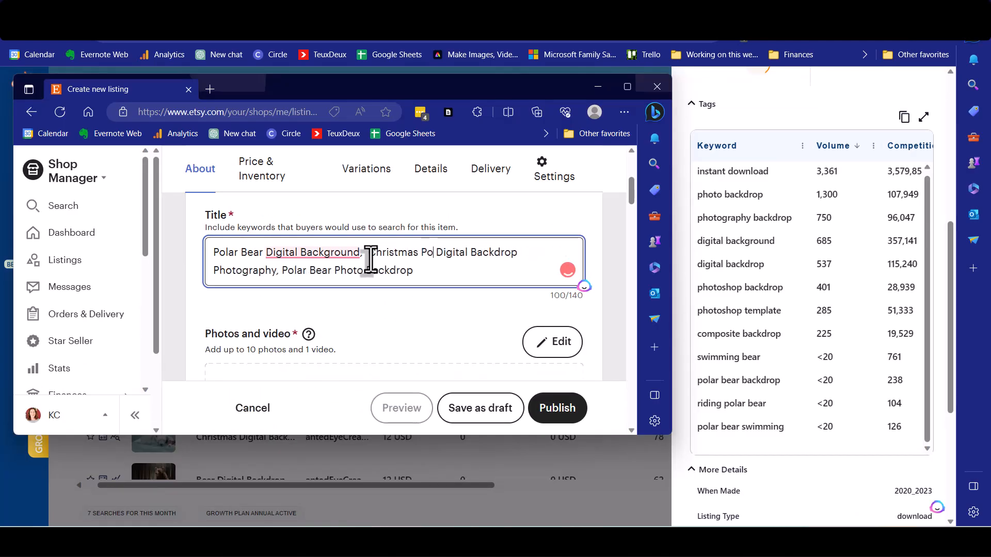
type("lar Bear")
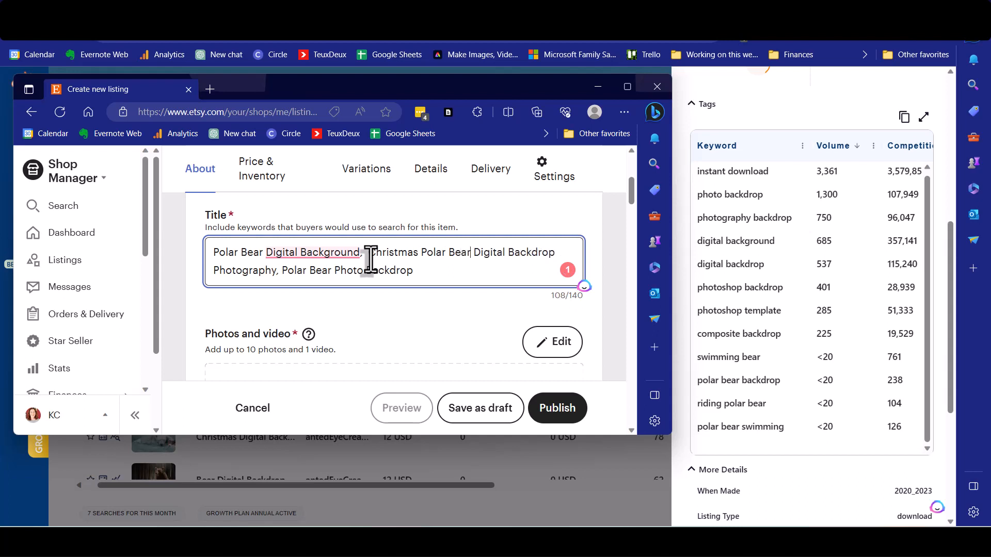
type(" Photo")
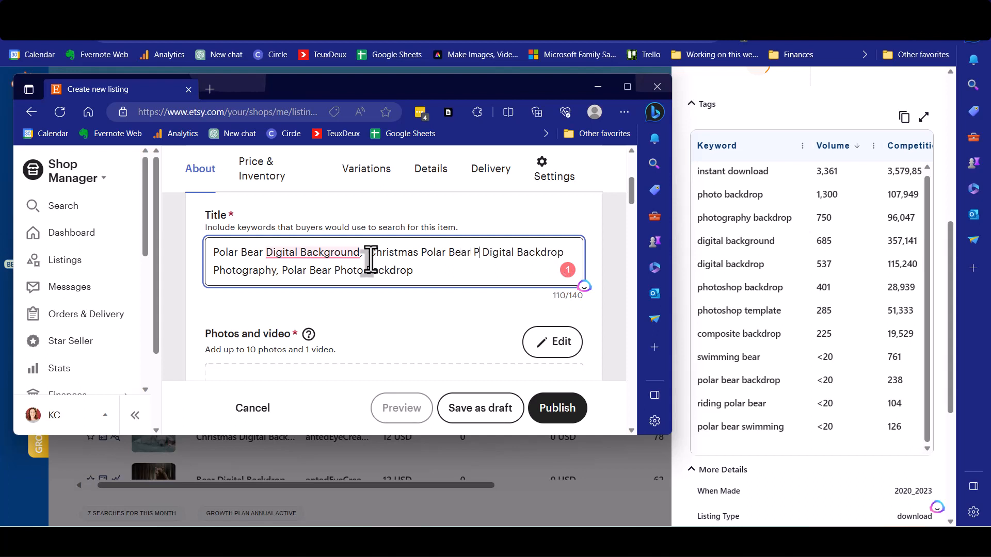
type("graphy ")
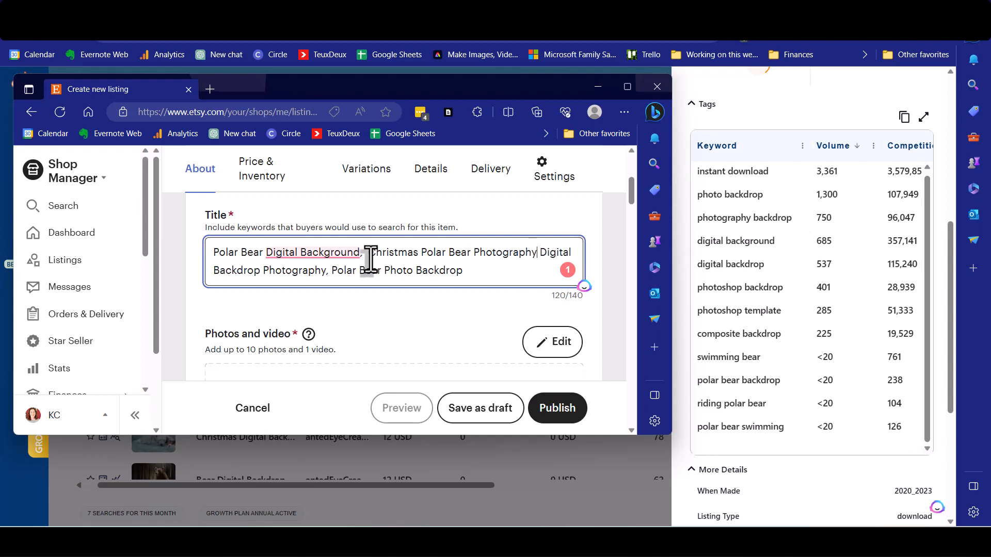
type("Bckdrop")
key("BackSpace")
key("BackSpace")
key("BackSpace")
key("BackSpace")
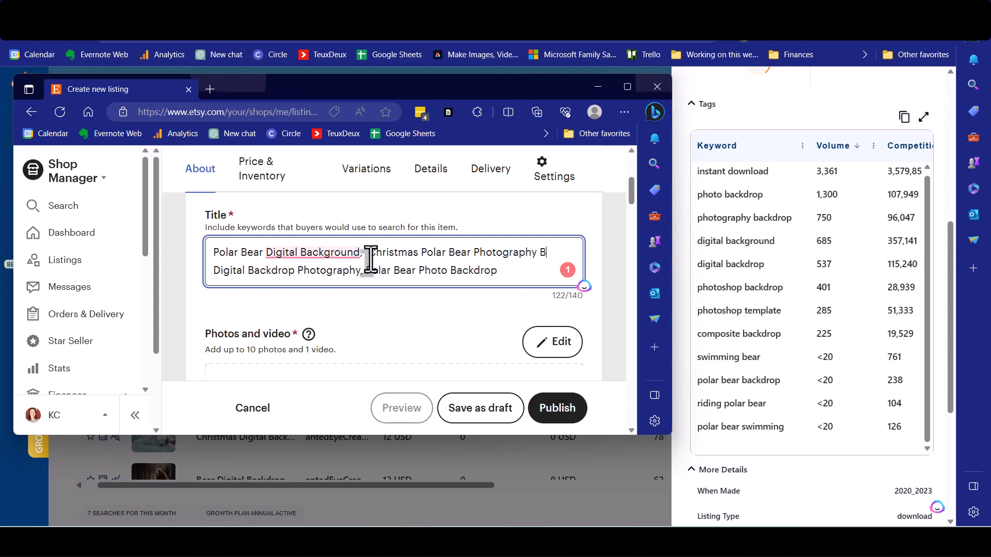
type("rop")
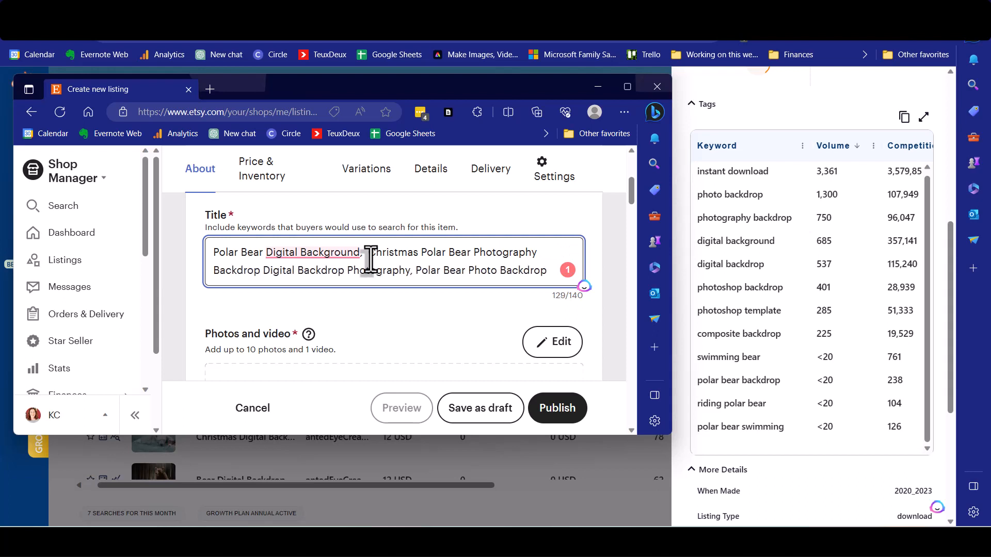
type(",")
left_click_drag(268, 270, 549, 288)
key("BackSpace")
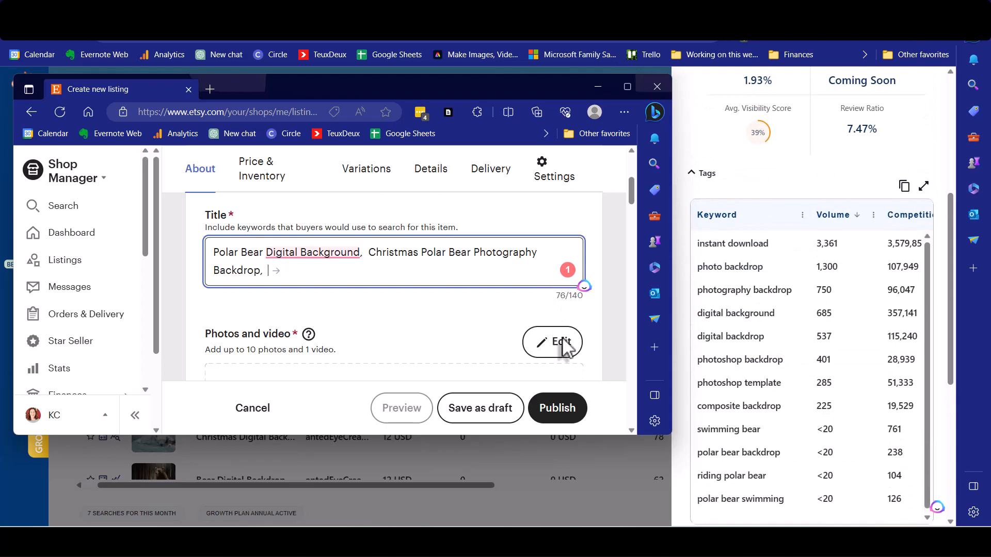
Open the analytics details of the OnceUponAPix polar bear listing and examine its tags with their volumes and competition
left_click(581, 452)
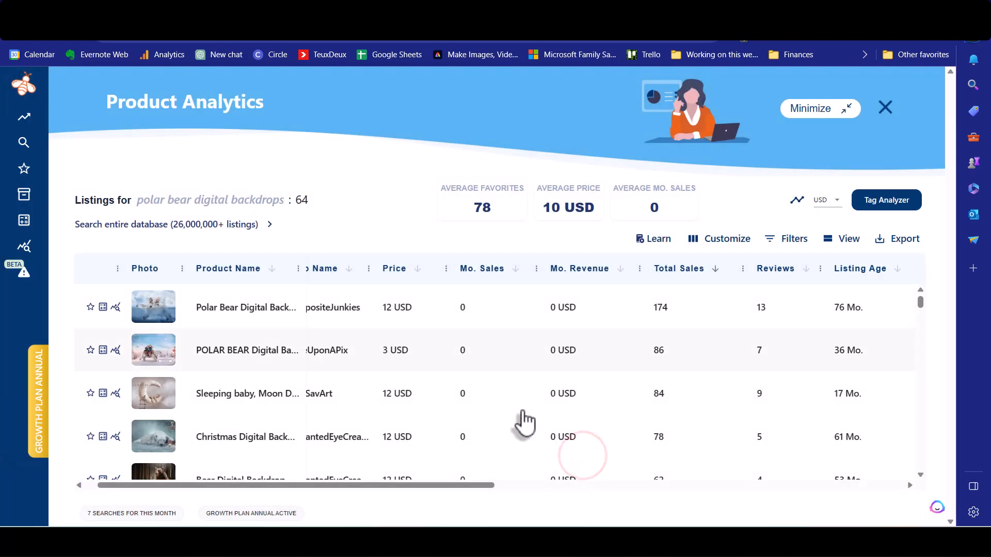
left_click(438, 350)
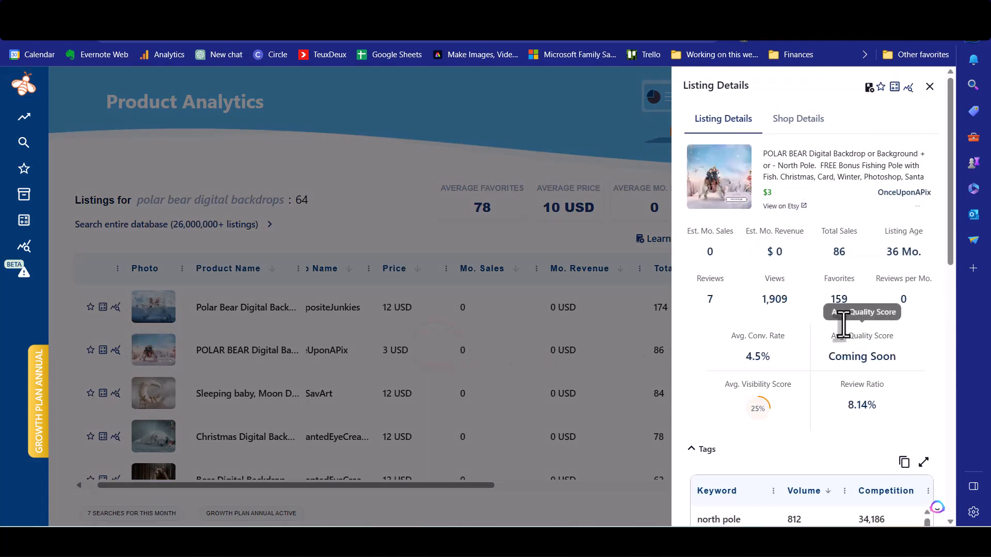
scroll(811, 347, "down", 4)
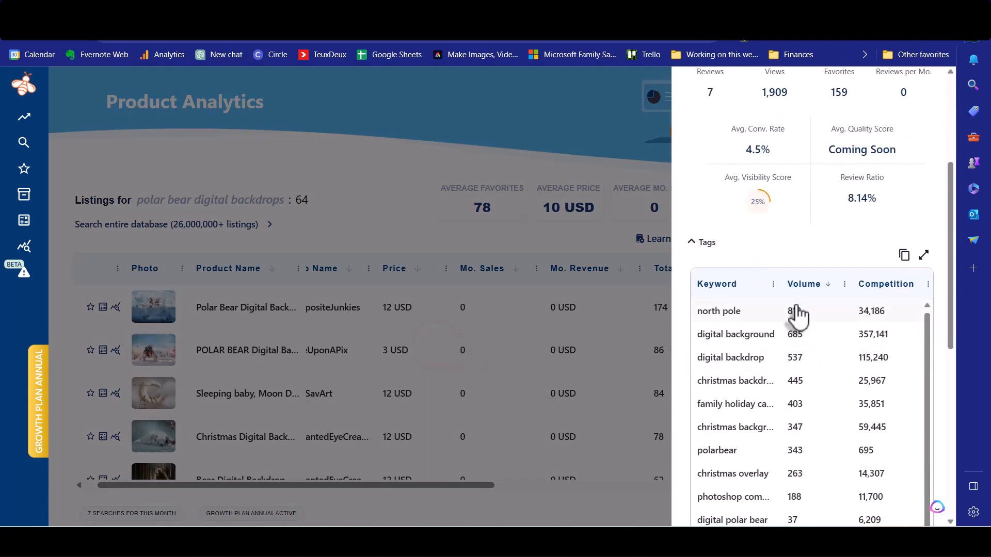
left_click_drag(777, 283, 815, 284)
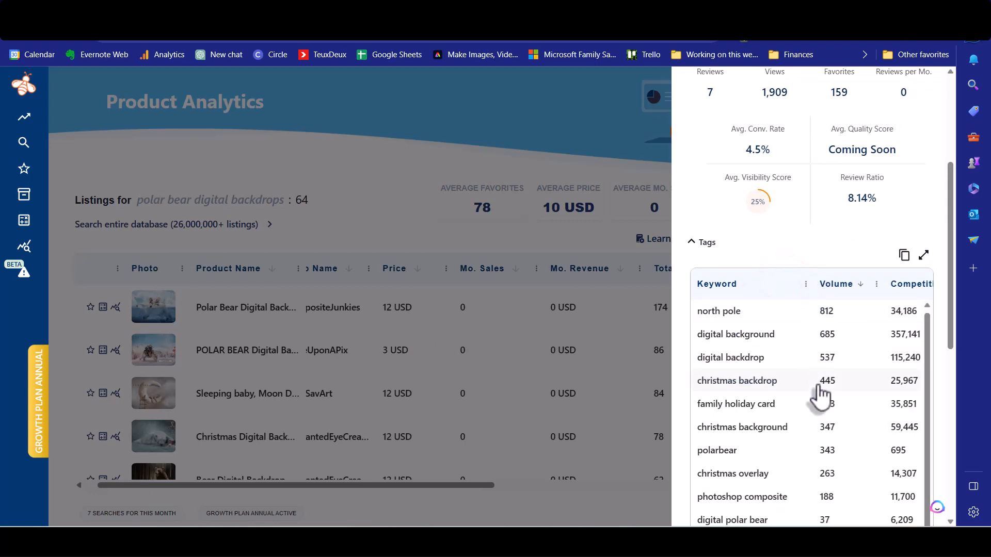
scroll(820, 396, "down", 3)
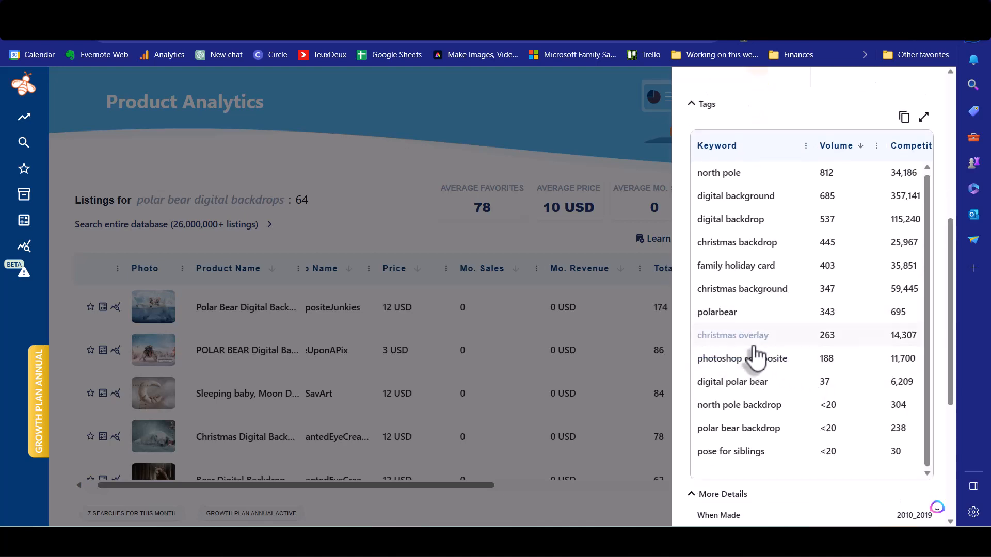
left_click(522, 343)
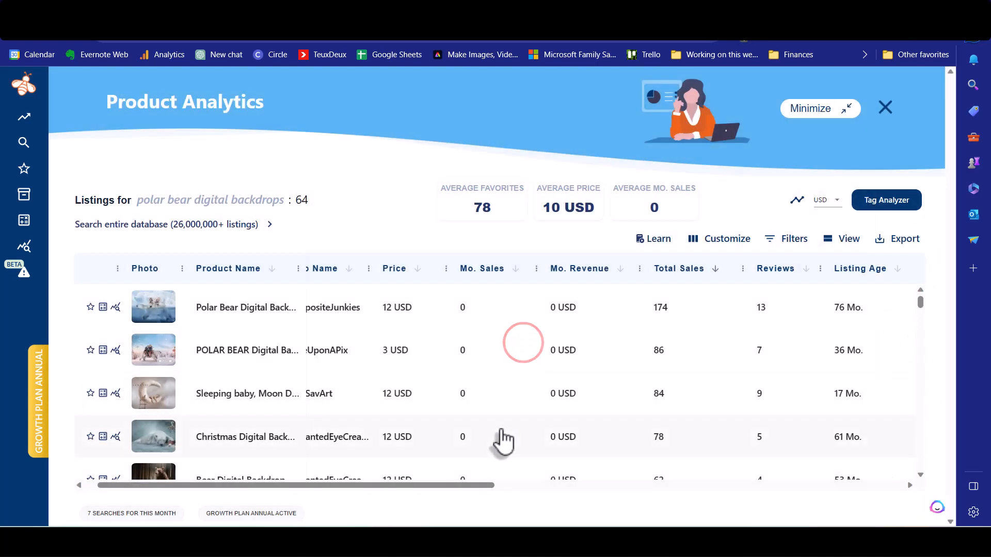
Open the details of EnchantedEyeCreation's sleeping polar bear listing and examine its tags with their volumes and competition
scroll(499, 440, "down", 3)
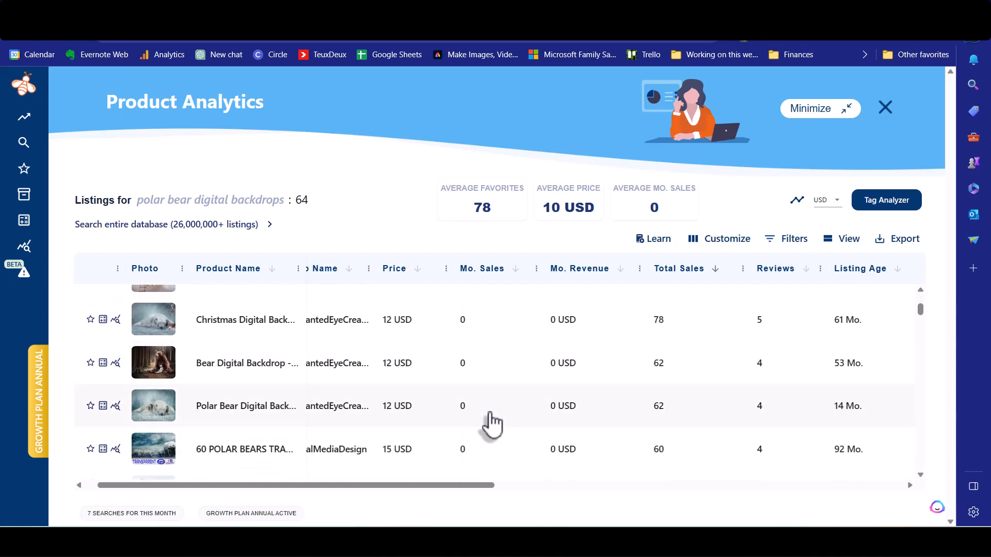
left_click(481, 403)
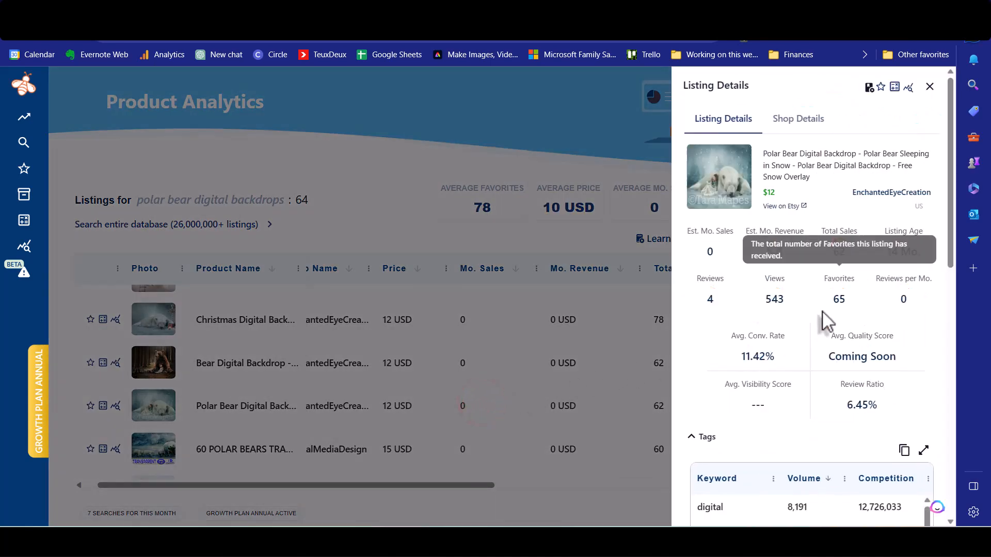
scroll(825, 321, "down", 1)
scroll(824, 321, "down", 5)
scroll(825, 322, "up", 1)
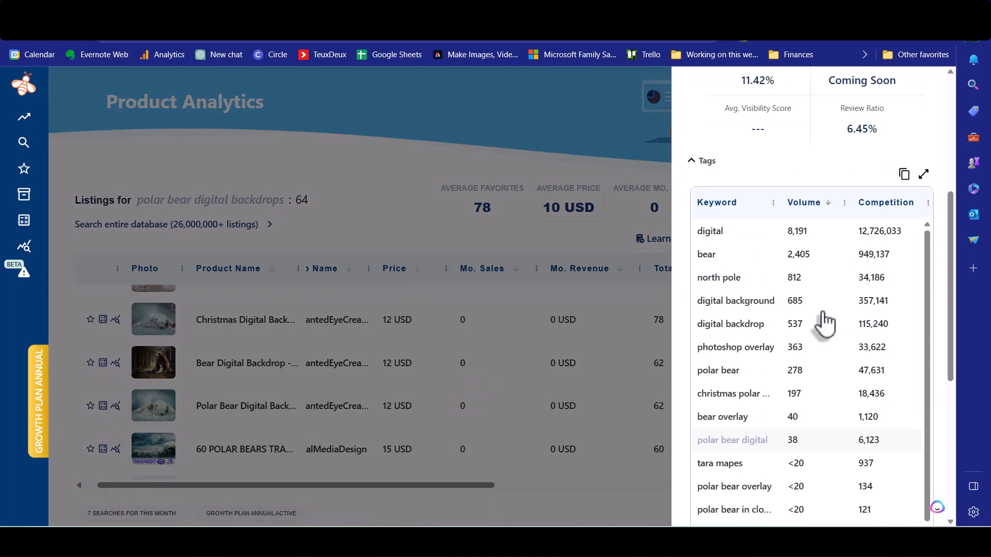
Finish the new listing's title with "Instant Download, Winter Photography Backdrop"
key("alt+Tab")
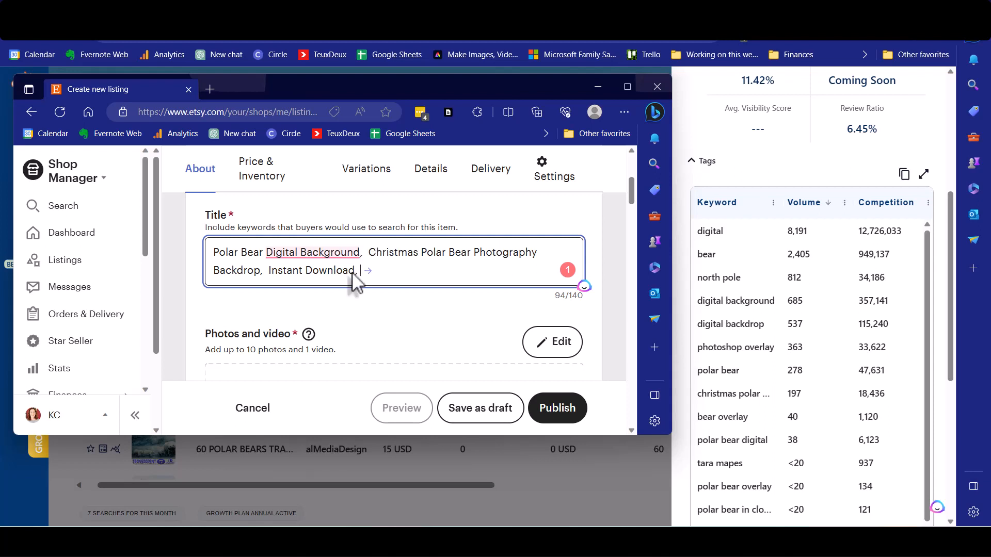
type("Winter Photography Backdrop")
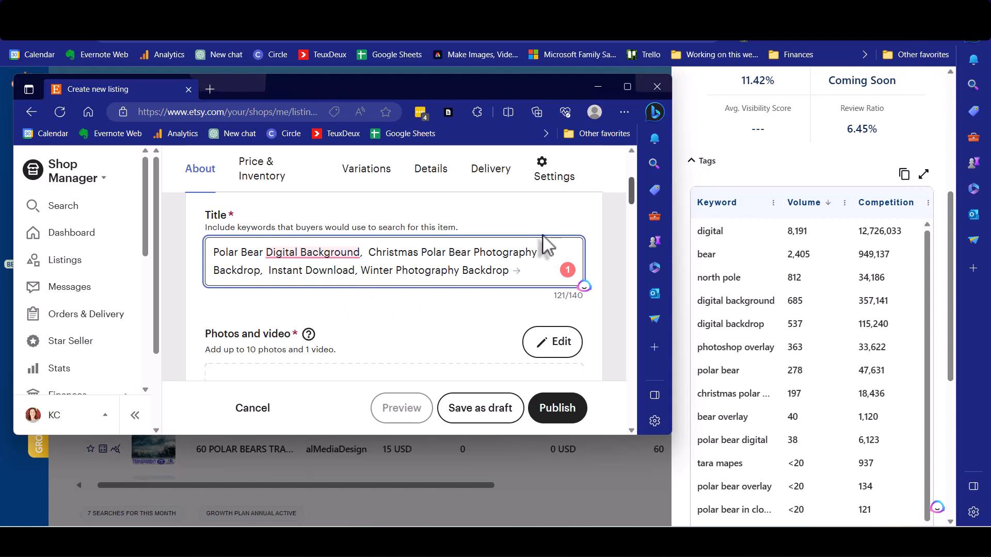
Bring up the new listing's Tags section beside the CompositeJunkies listing's tag list for reference
left_click_drag(631, 187, 610, 345)
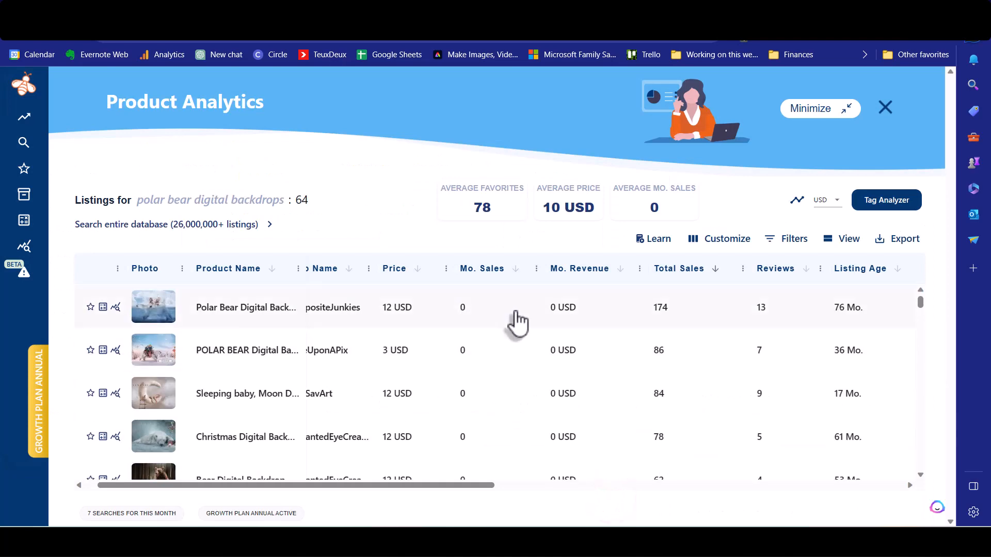
left_click(512, 308)
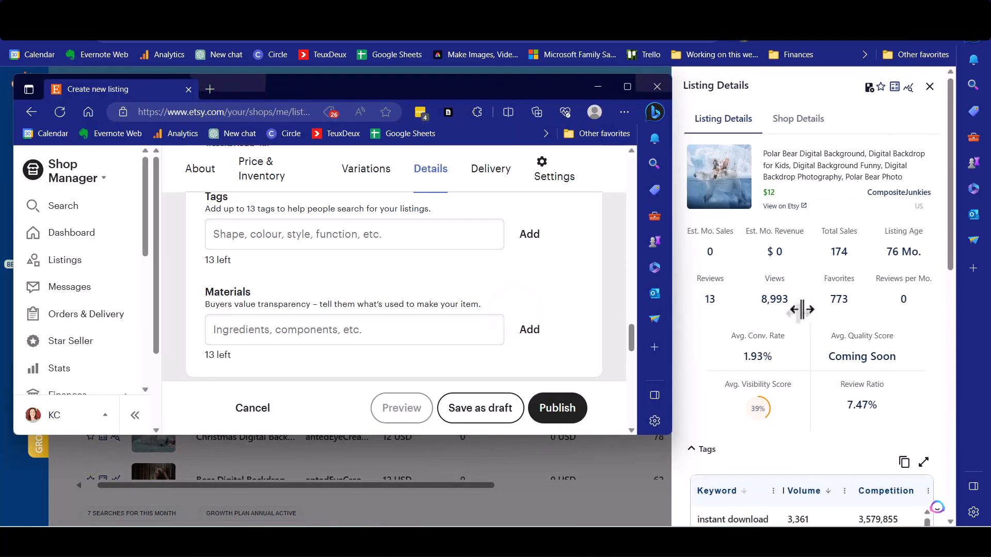
scroll(802, 309, "down", 5)
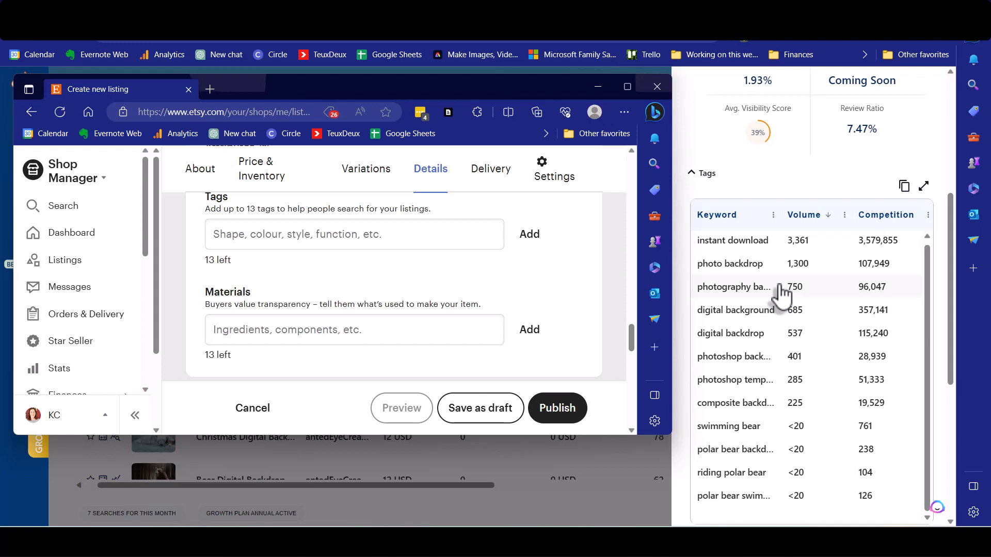
Add the tags "polar bear backdrop" and "instant download" to the new listing
left_click(251, 236)
type("polar")
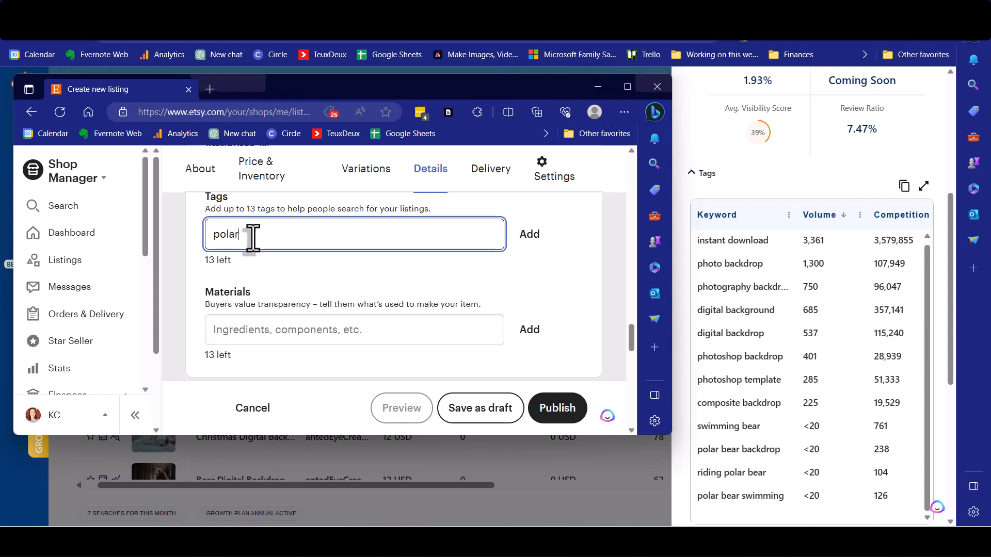
type(" bear backdrop")
key("Return")
type("ins")
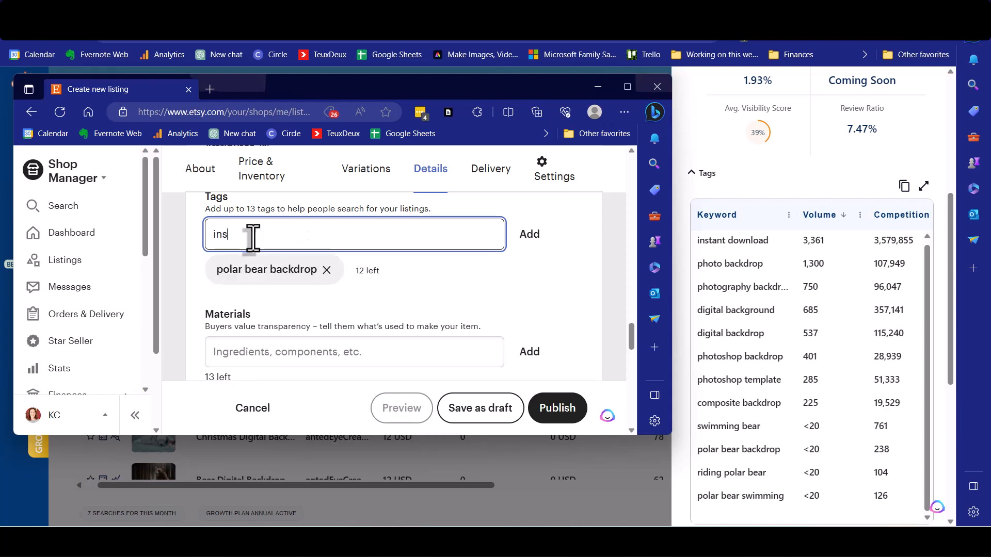
type("tant download")
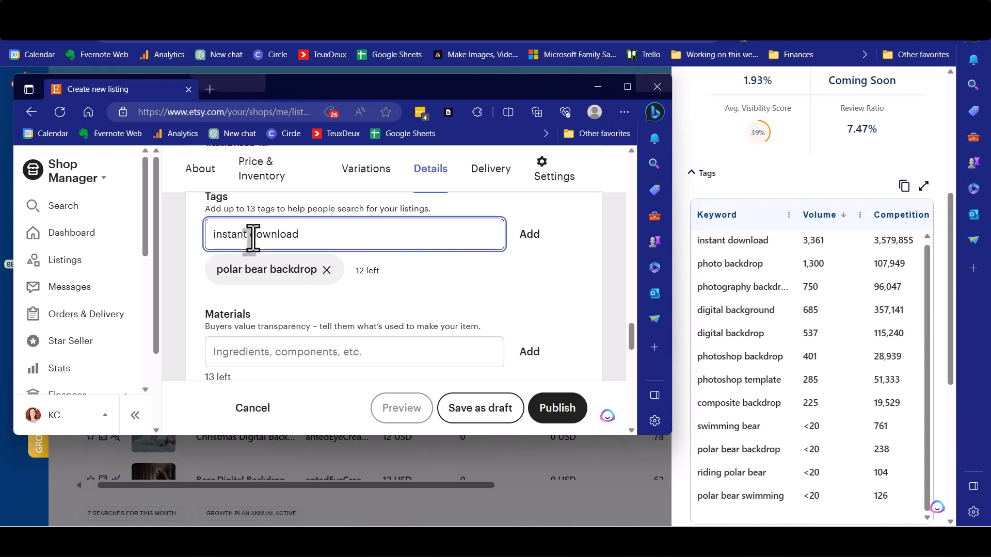
key("Return")
Add the tags "photo backdrop" and "photography backdrop" to the listing
type("photo")
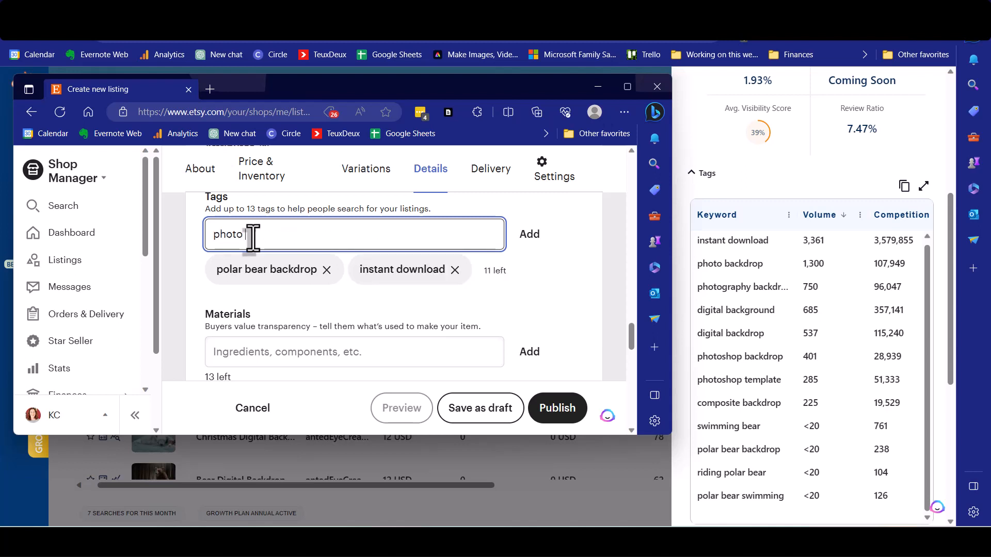
type(" backdrop")
key("Return")
type("photography backdrop")
key("Return")
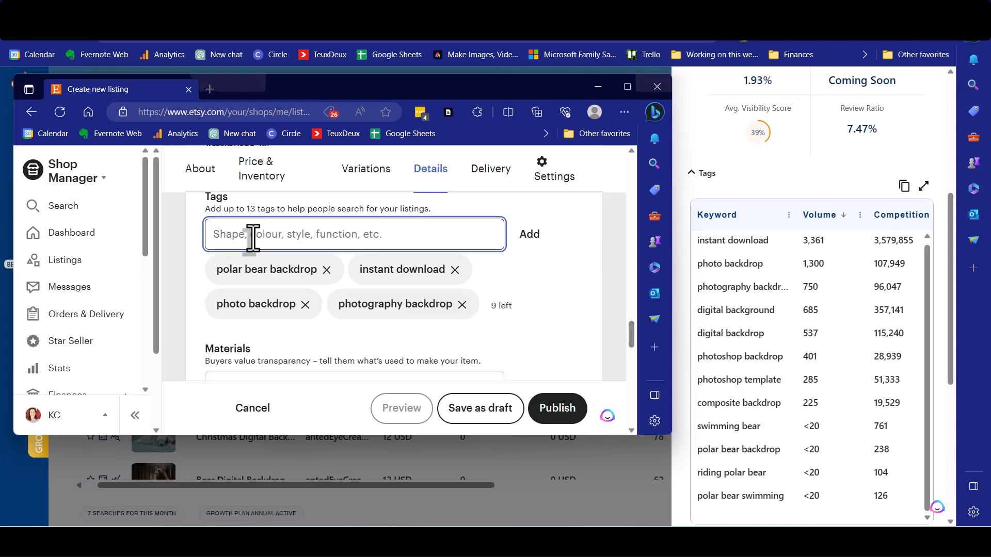
Add the tags "digital background" and "digital backdrop" to the listing
type("digital ba")
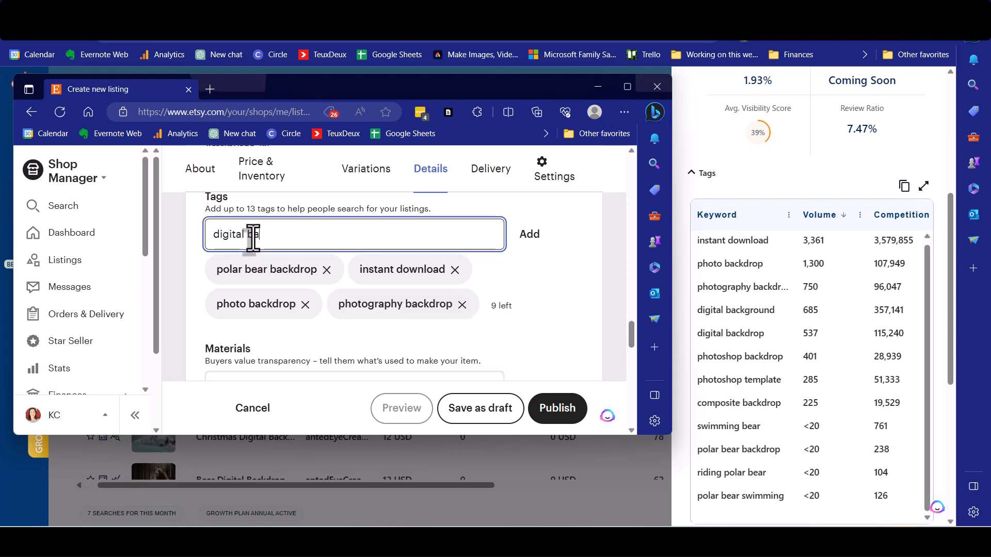
type("ckdround")
key("Return")
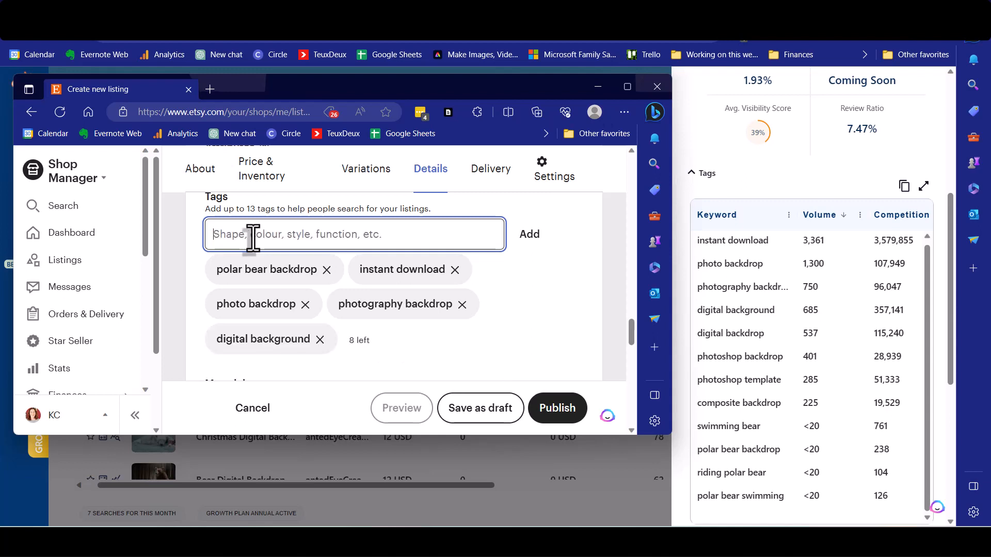
type("di")
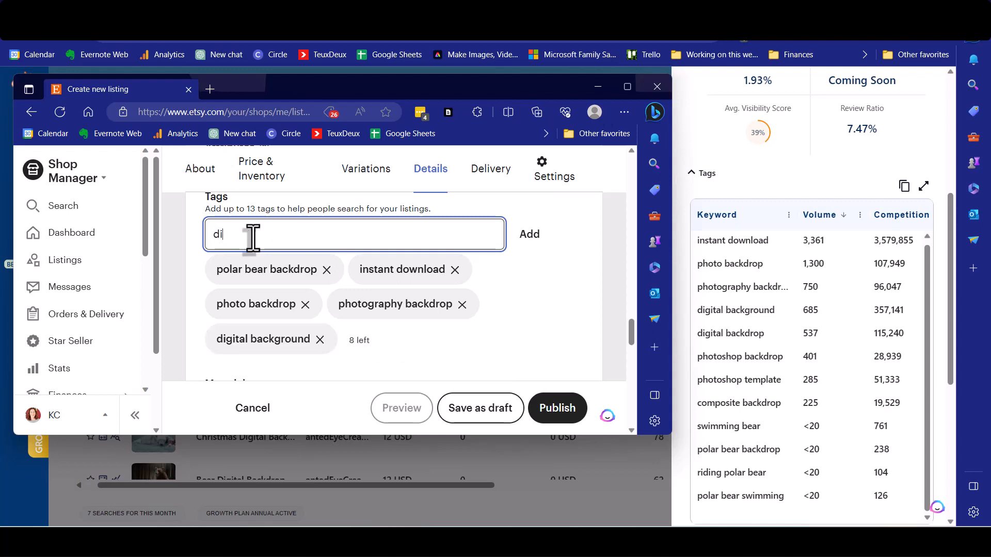
type("gital backdrop")
key("Return")
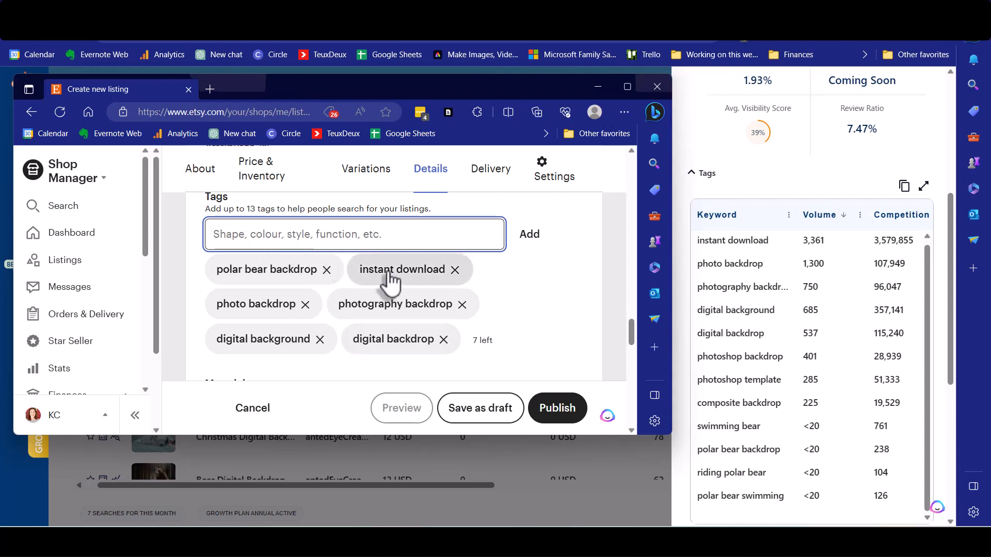
Add the tags "polar bear digital" and "christmas polar bear" to the listing
type("polar bear digital")
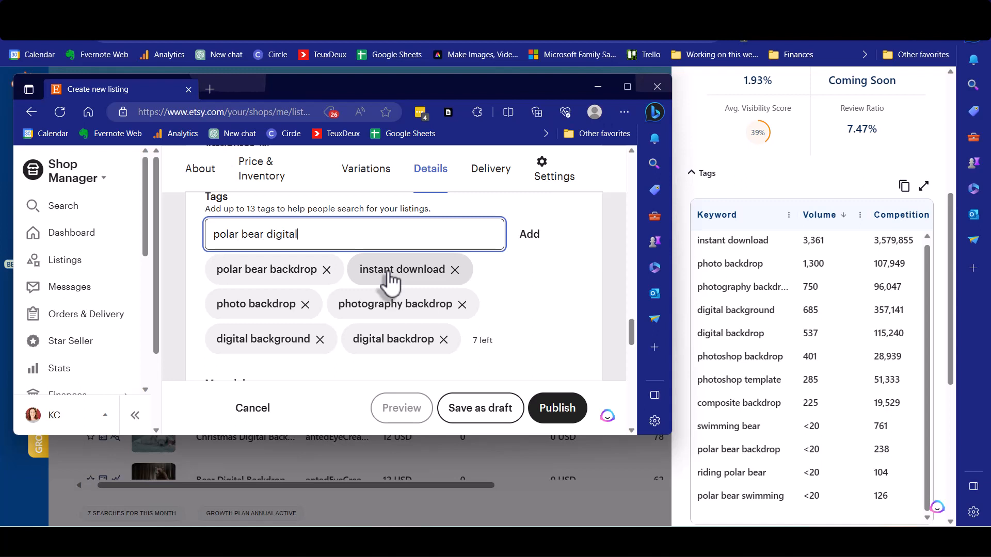
key("Return")
type("christmas polar bear")
key("Return")
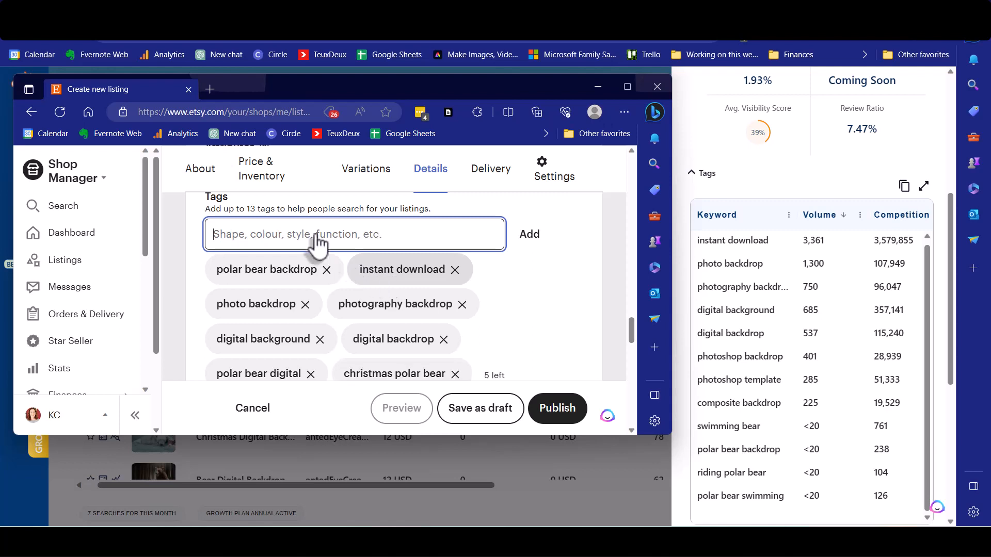
Add the tags "composite backdrop" and "photoshop backdrop" to the listing
type("compo")
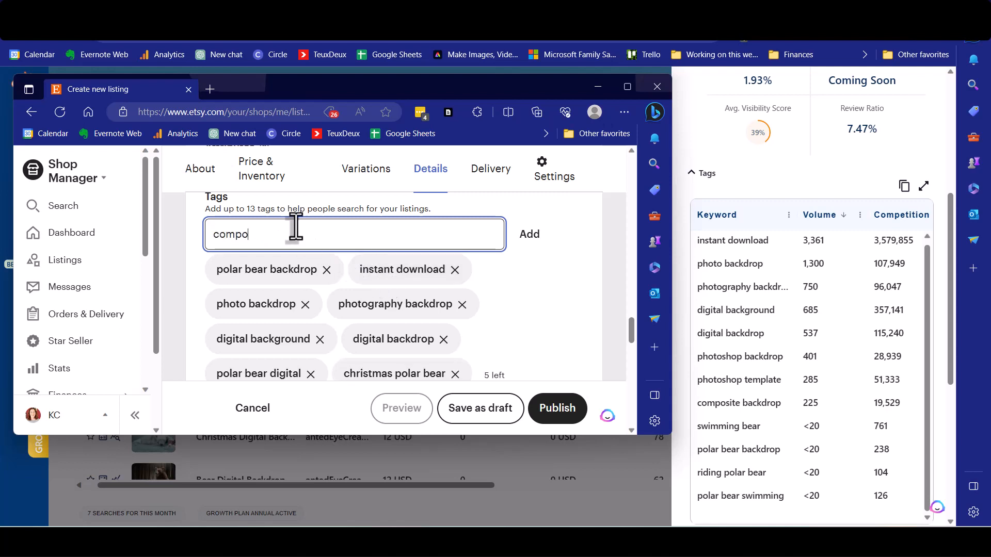
type("site backdrop")
key("Return")
type("photo")
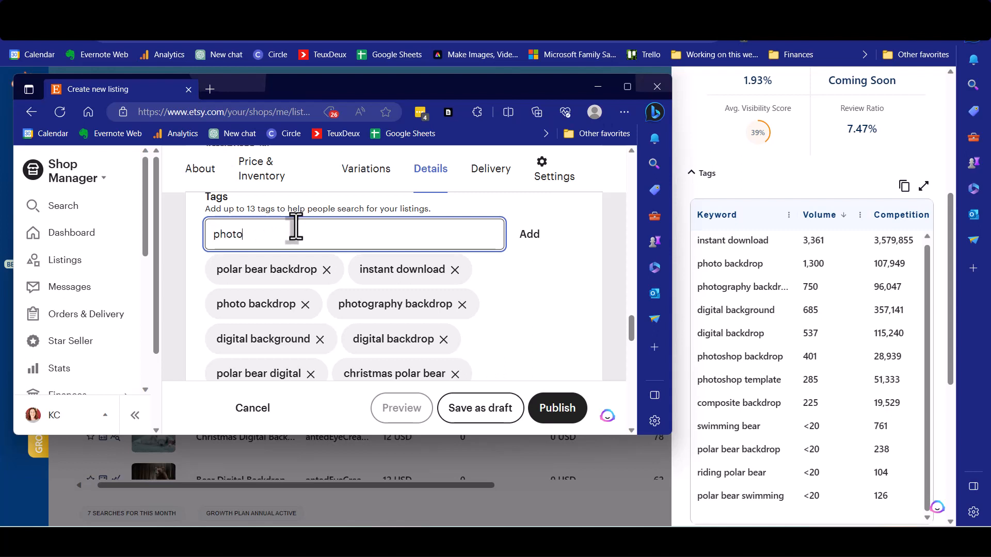
type("shop backdrop")
key("Return")
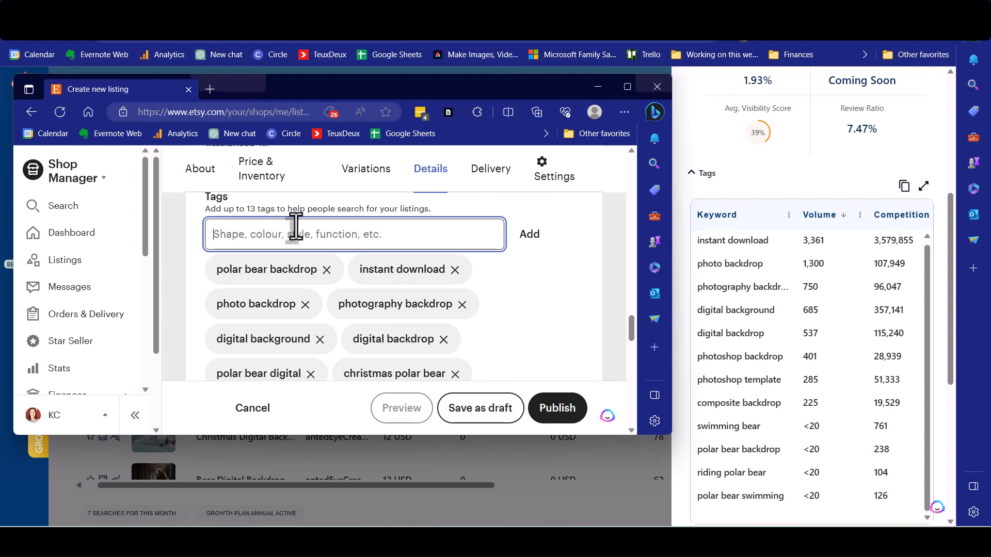
Add the tags "winter backdrop" and "chirstmas backdrop" to the listing
type("winter backdrop")
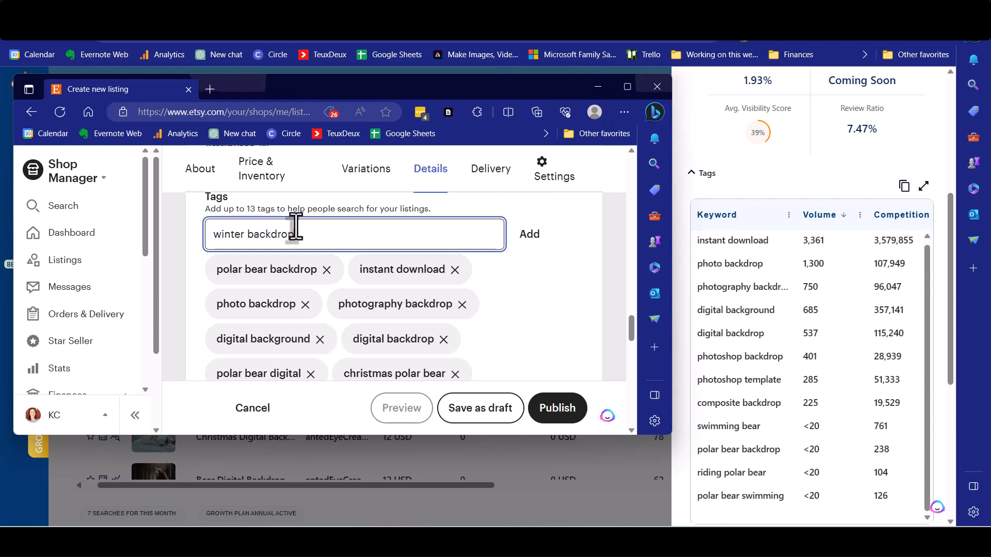
key("Return")
scroll(325, 277, "down", 3)
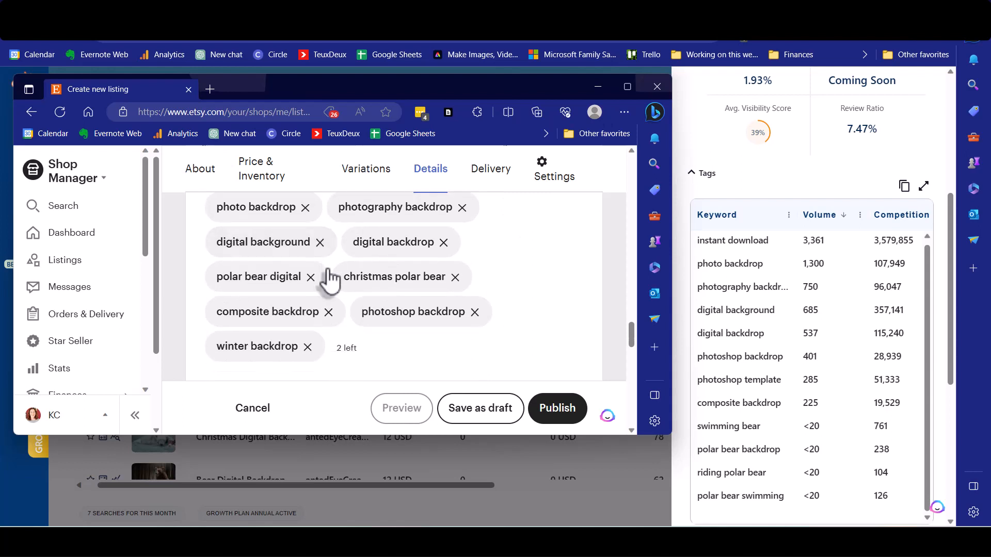
scroll(328, 279, "up", 1)
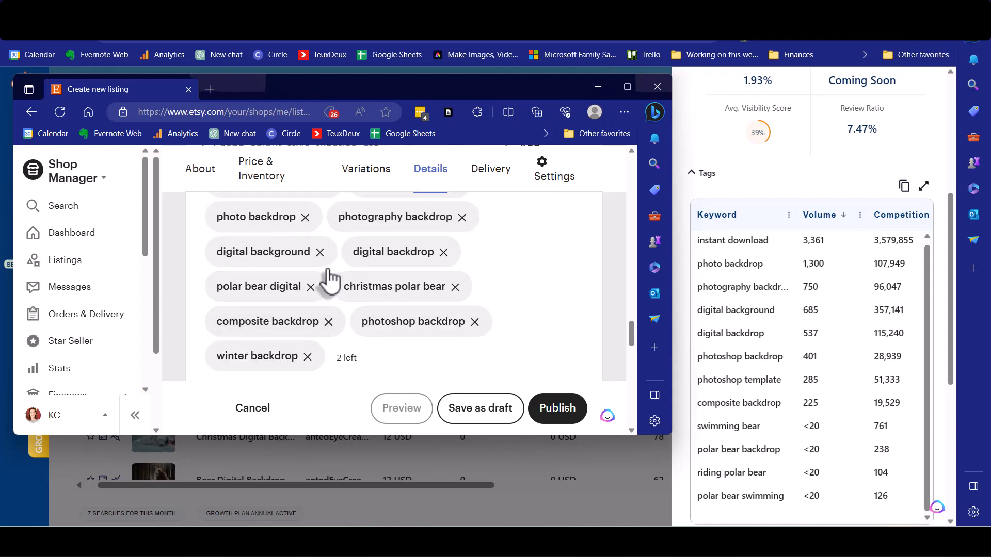
scroll(328, 279, "up", 3)
type("chirsmmas ba")
type("ckdrop")
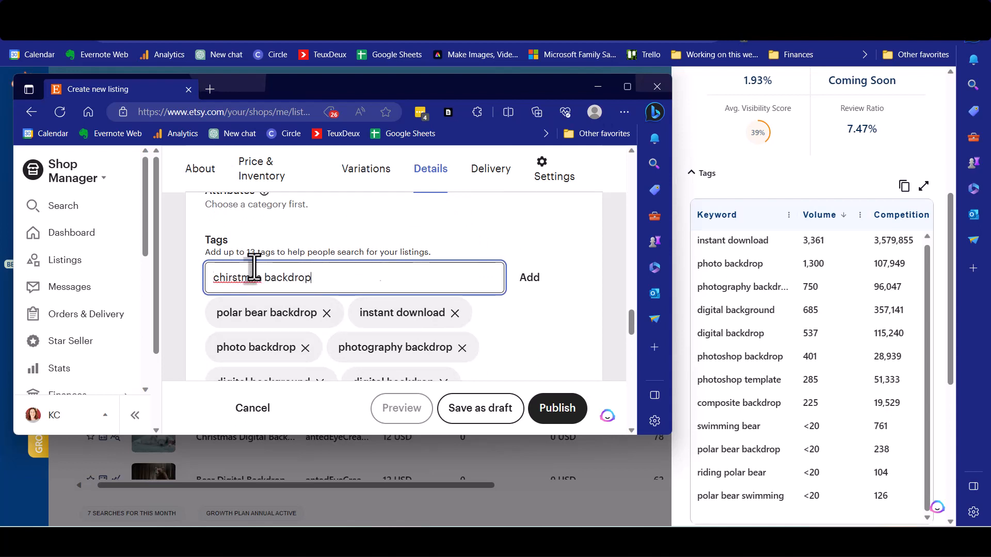
key("Return")
Add "polar bear" as the listing's final tag and review the complete tag list
scroll(273, 279, "down", 1)
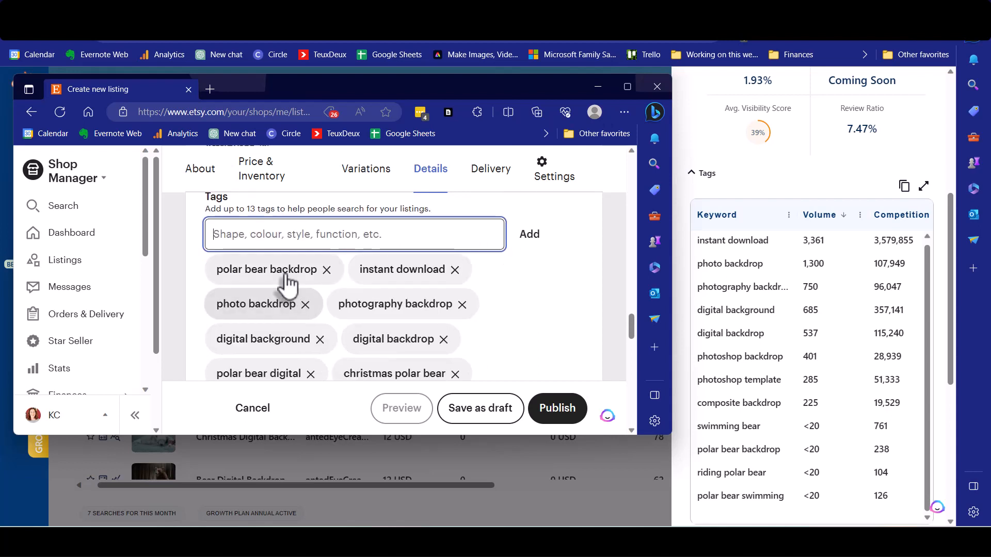
type("polar bear")
key("Return")
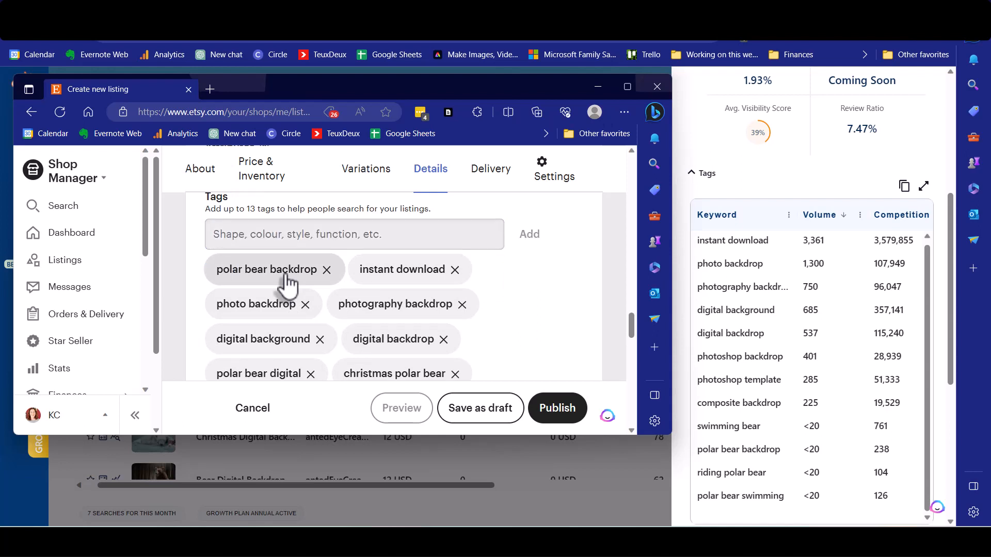
scroll(287, 276, "down", 4)
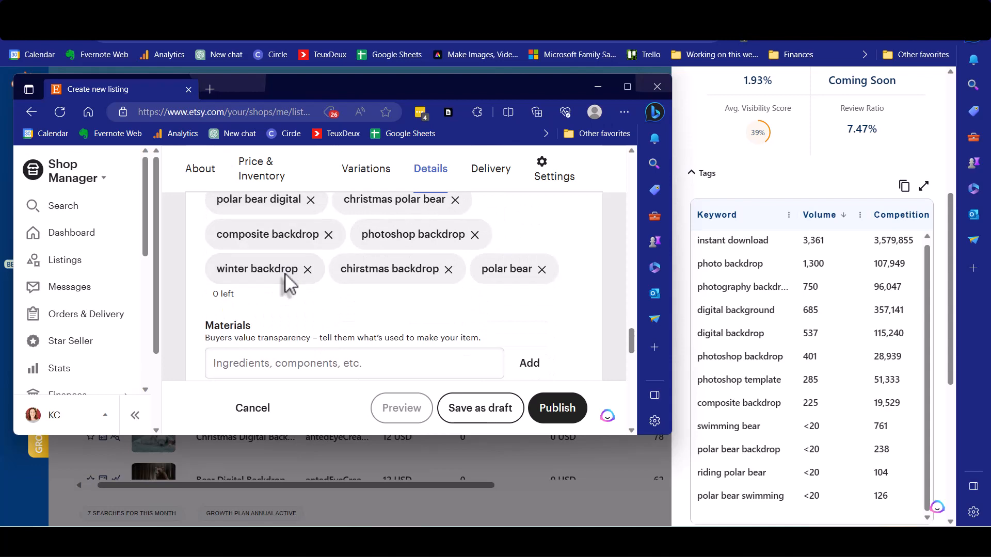
scroll(288, 278, "up", 2)
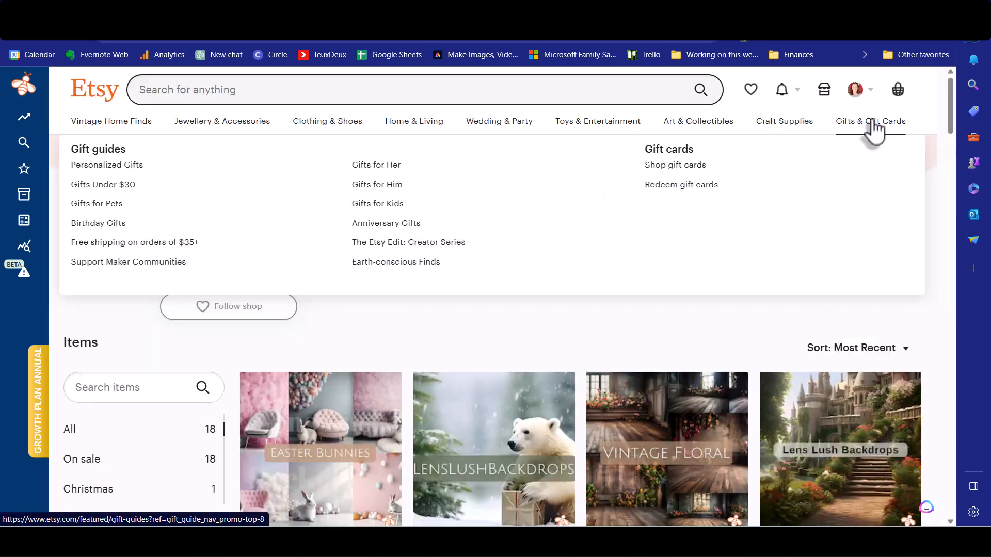
Open EverBee's Product Analytics for the LensLushBackdrops shop and sort its listings by highest total sales
left_click(882, 109)
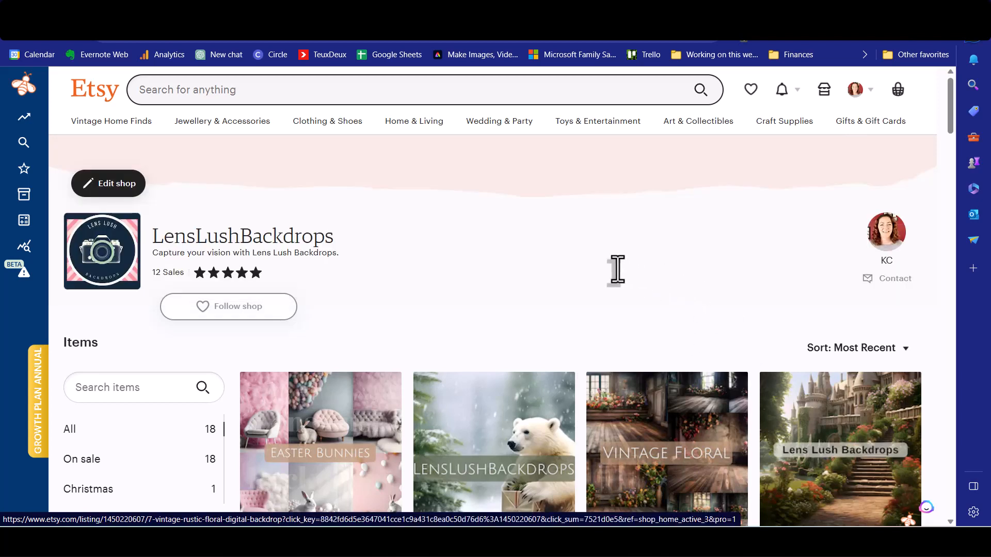
mouse_move(46, 138)
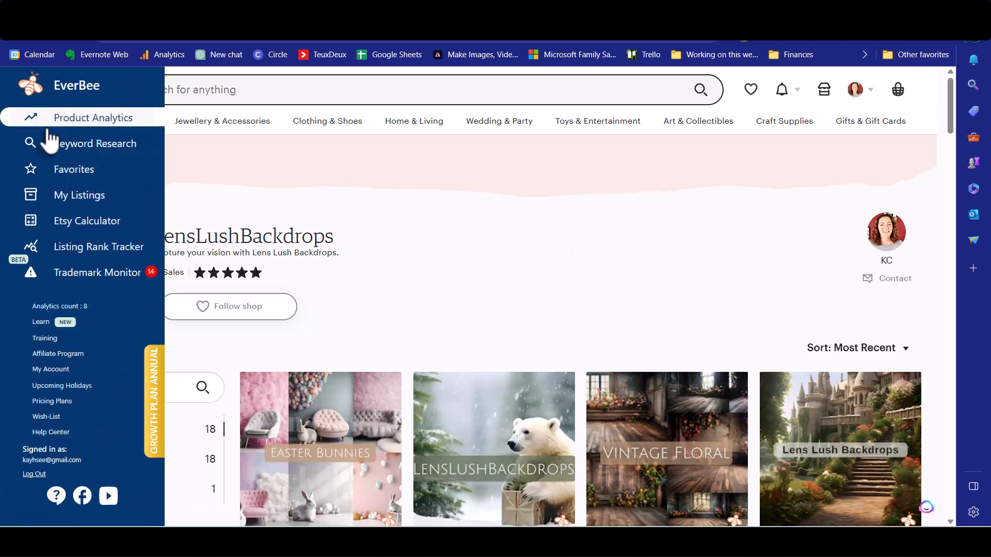
left_click(78, 118)
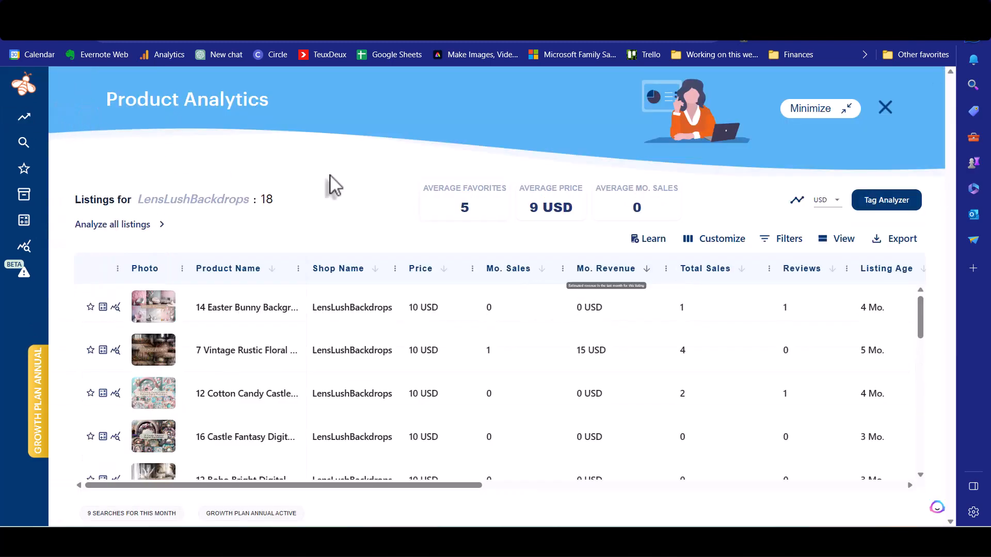
left_click(742, 270)
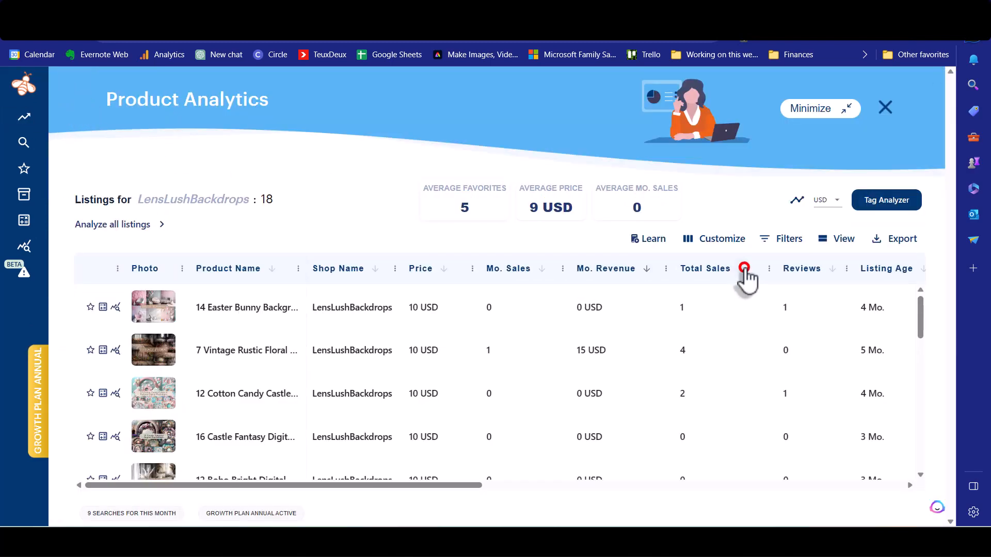
left_click(743, 270)
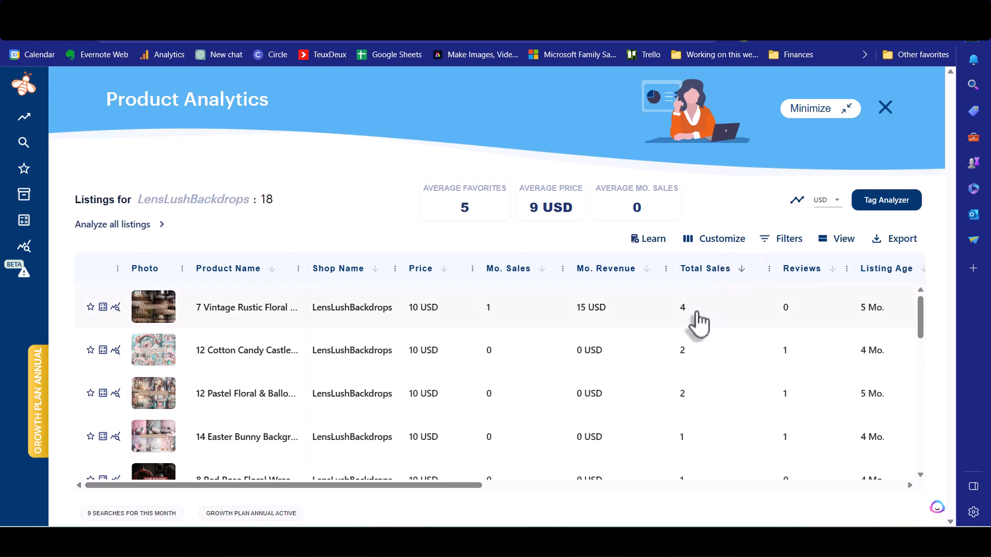
scroll(693, 325, "down", 3)
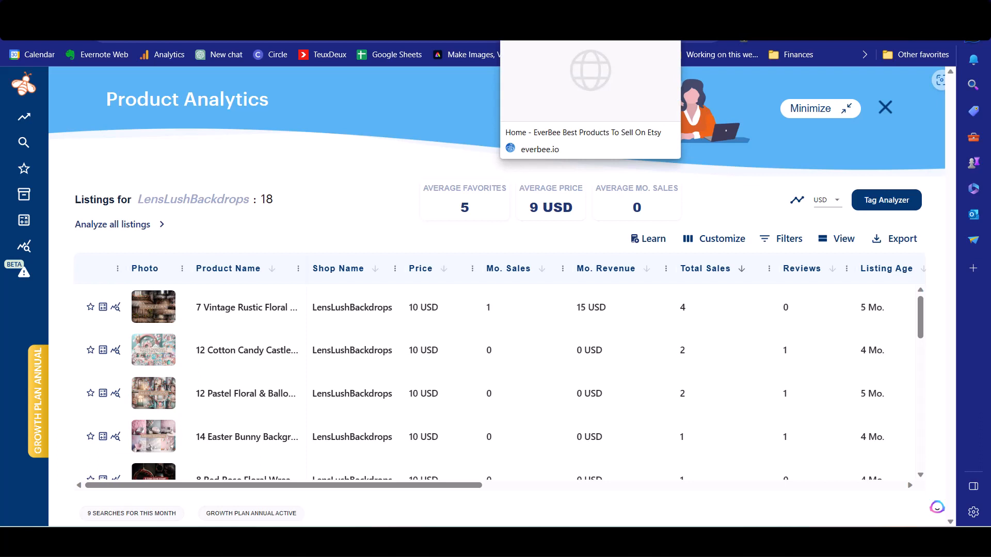
Examine the subscription plans and their prices on the EverBee website
left_click(536, 11)
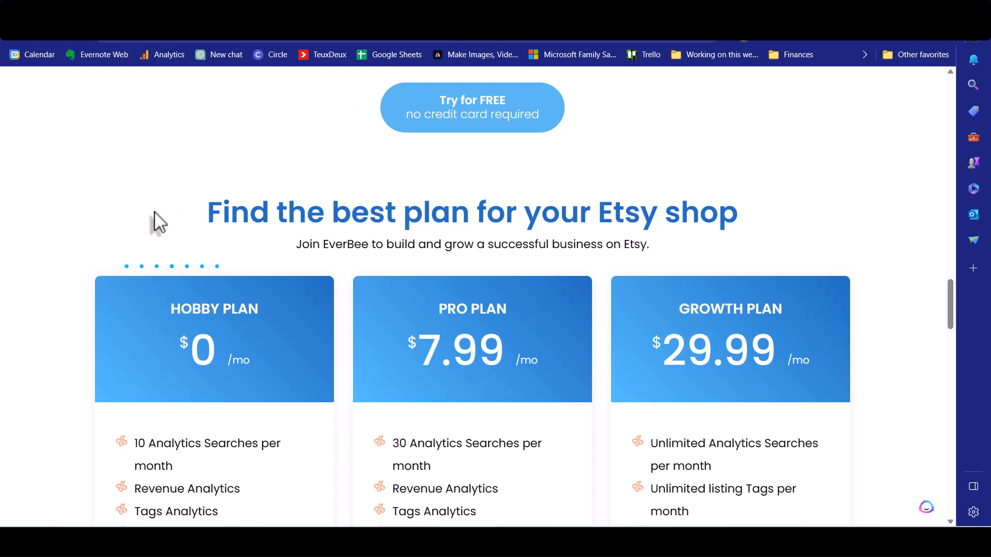
left_click(275, 26)
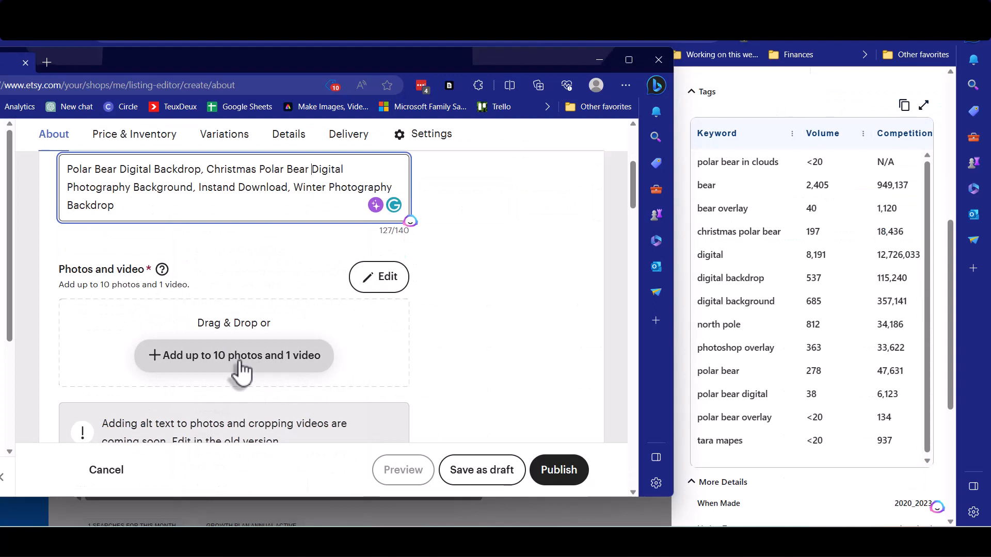
Upload the three images from the Christmas Polar Bear folder to the new listing's photos and enlarge the listing window
left_click(490, 285)
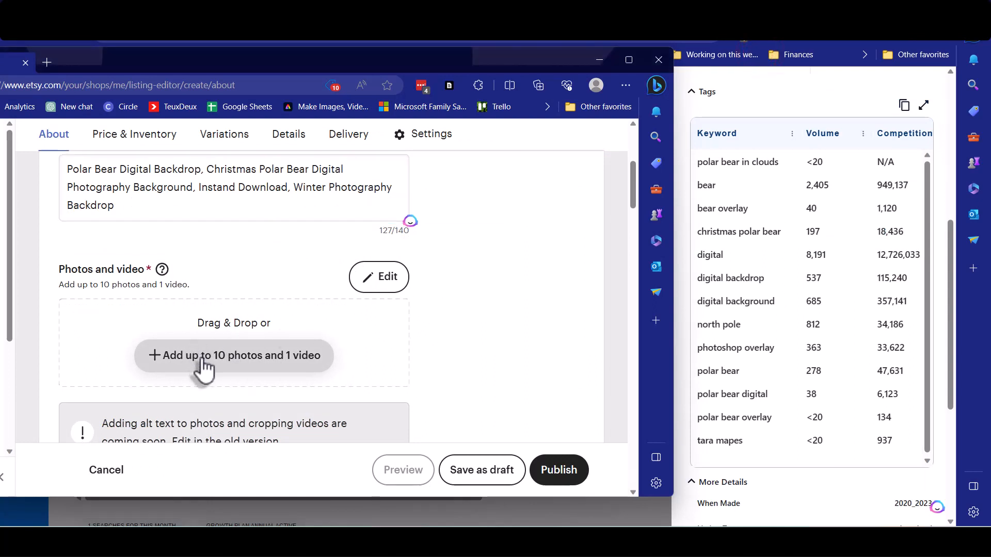
key("alt+Tab")
left_click_drag(550, 58, 818, 88)
left_click_drag(901, 283, 257, 332)
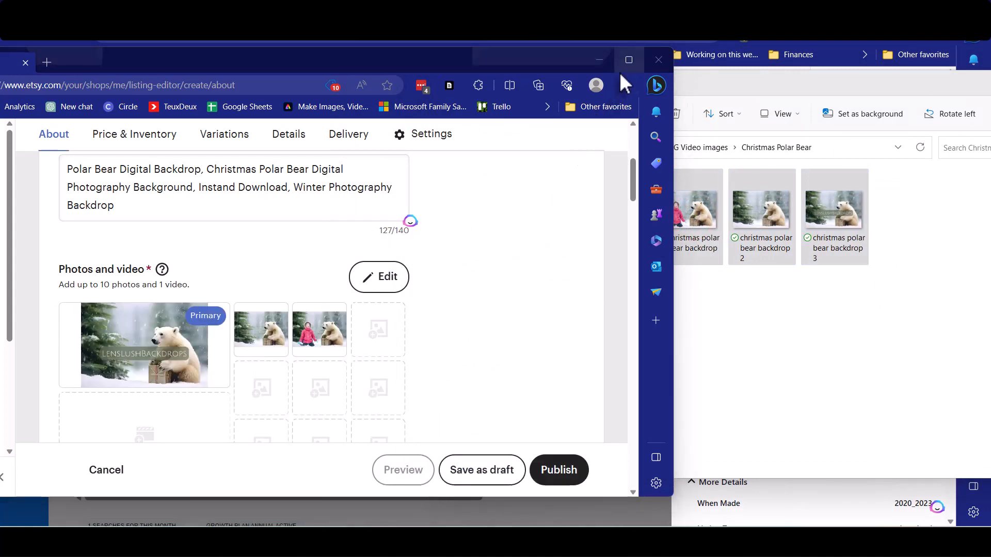
left_click(628, 59)
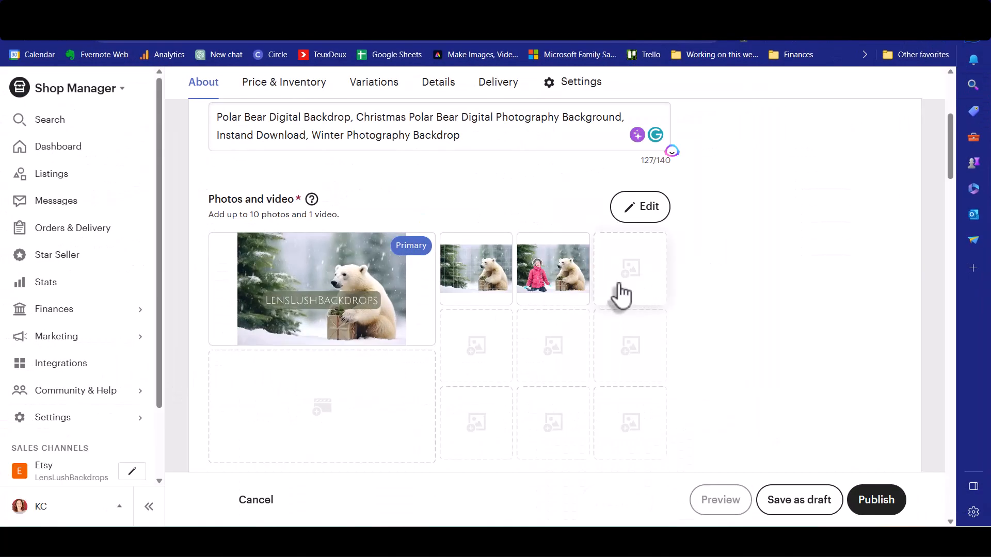
Try moving the two other photos into the primary position and review the listing's thumbnail preview
mouse_move(560, 297)
left_click_drag(558, 295, 324, 292)
left_click_drag(487, 271, 330, 284)
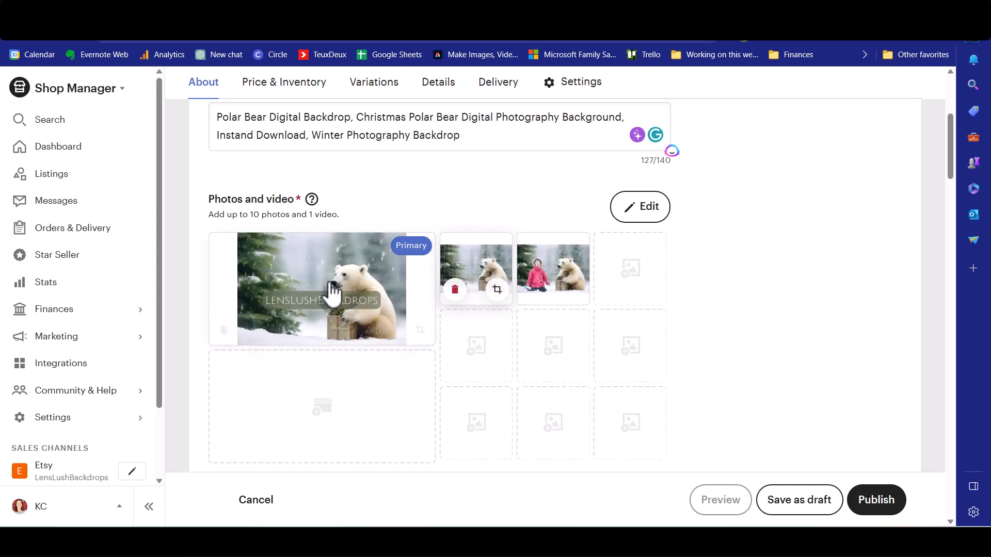
scroll(695, 303, "down", 6)
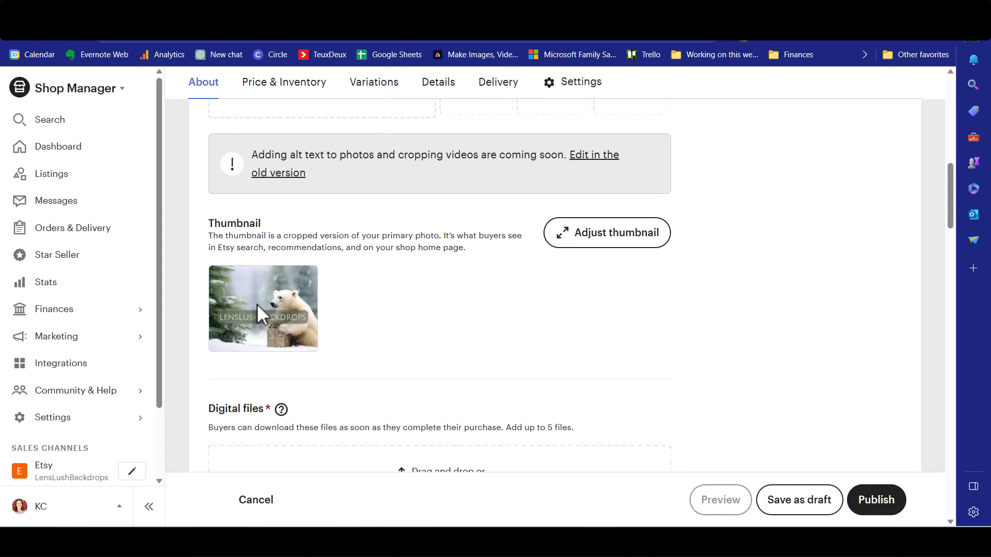
Add Thankyou-PolarBear.pdf to the listing's digital files
scroll(406, 331, "down", 1)
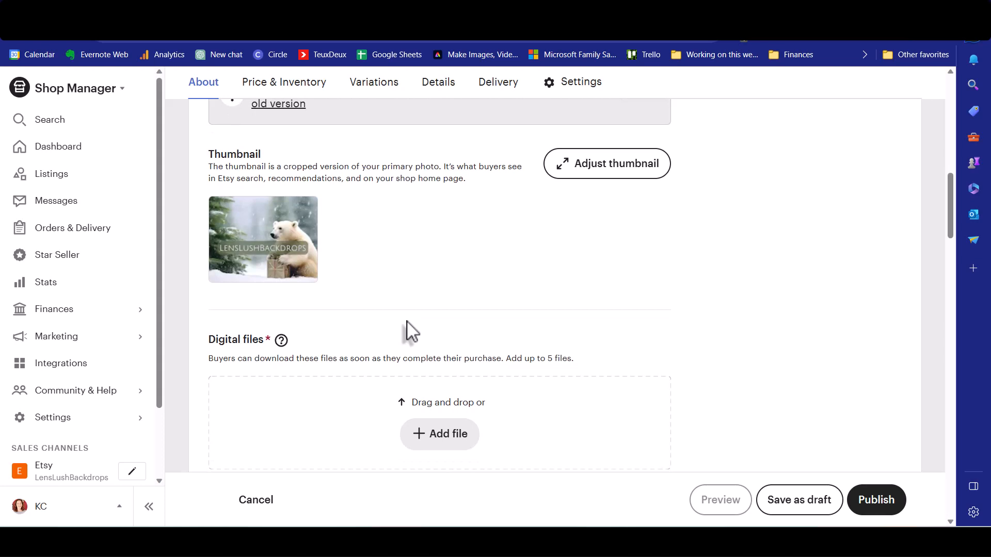
scroll(376, 344, "down", 1)
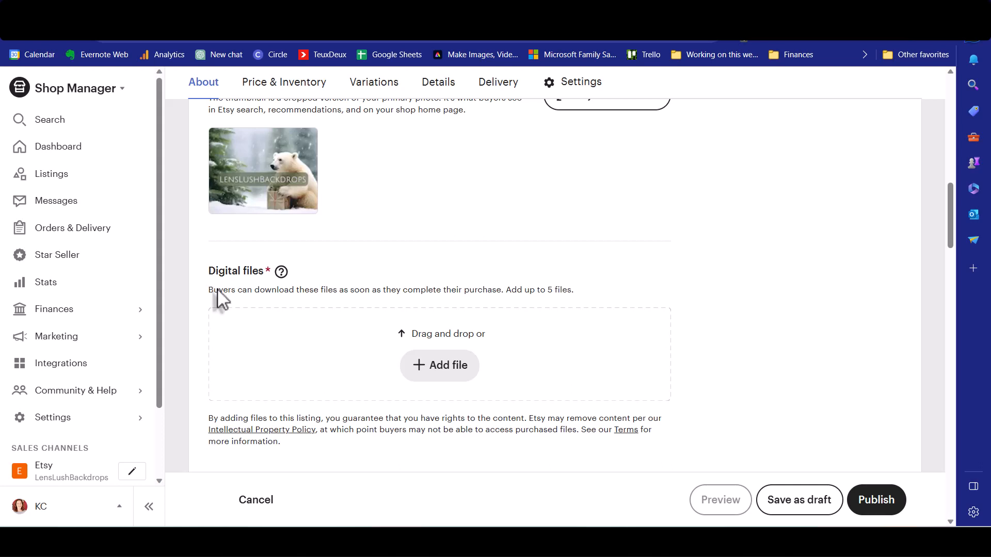
left_click(460, 367)
left_click_drag(482, 299, 419, 382)
left_click_drag(758, 464, 474, 356)
scroll(473, 356, "down", 3)
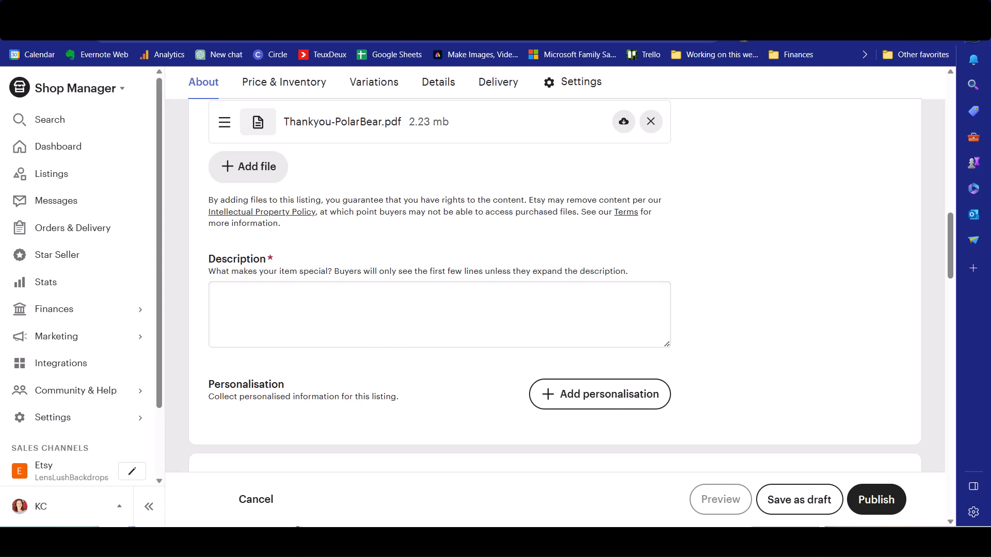
Paste the Terms and Disclaimer text into the description, insert three blank lines above its heading and read through it
left_click(250, 316)
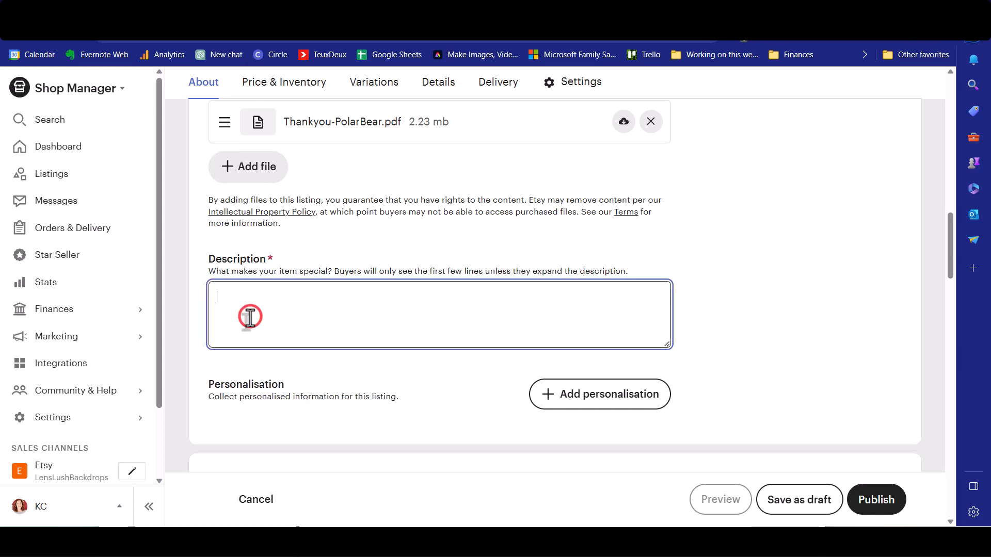
key("ctrl+v")
scroll(250, 319, "up", 1)
left_click(215, 223)
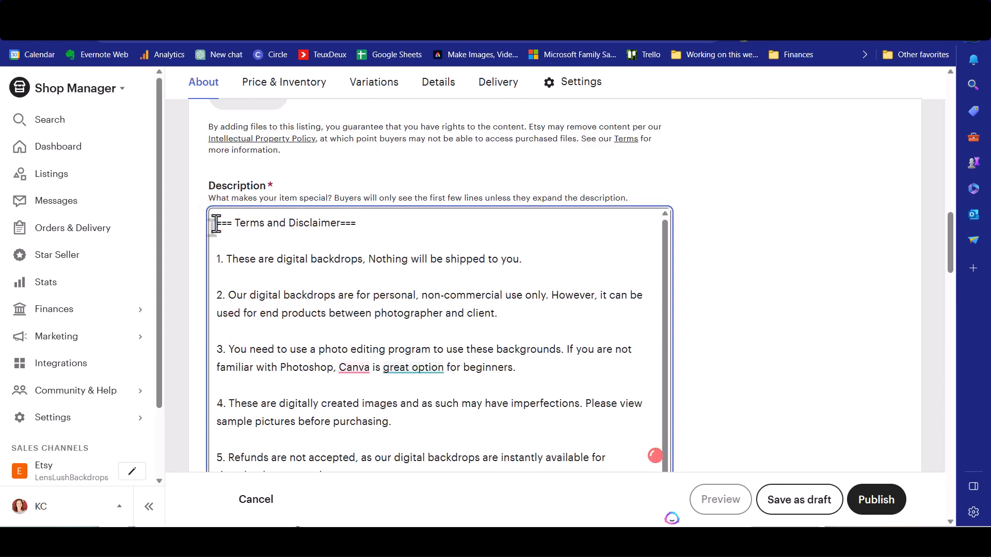
key("Return")
key("Return")
key("Return")
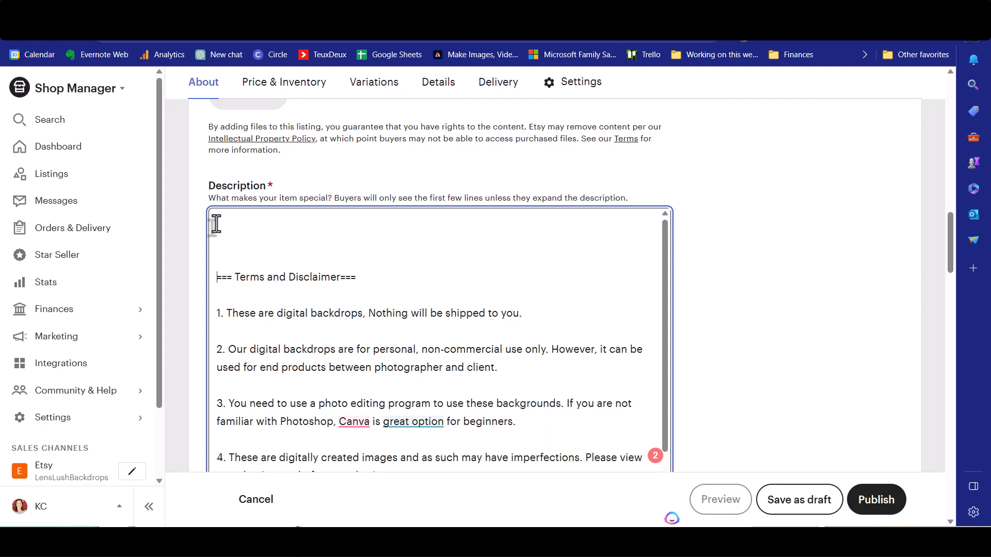
scroll(325, 319, "down", 1)
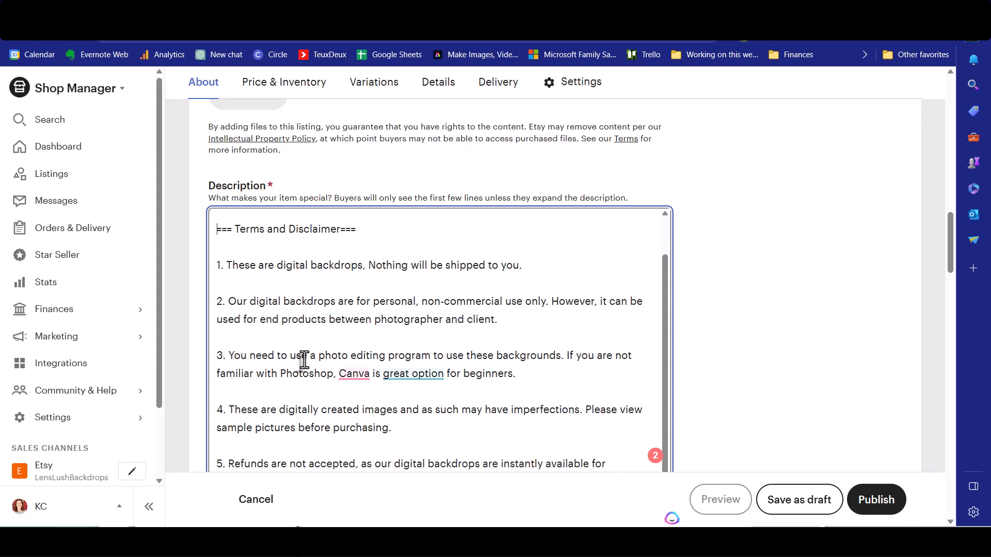
scroll(304, 360, "down", 1)
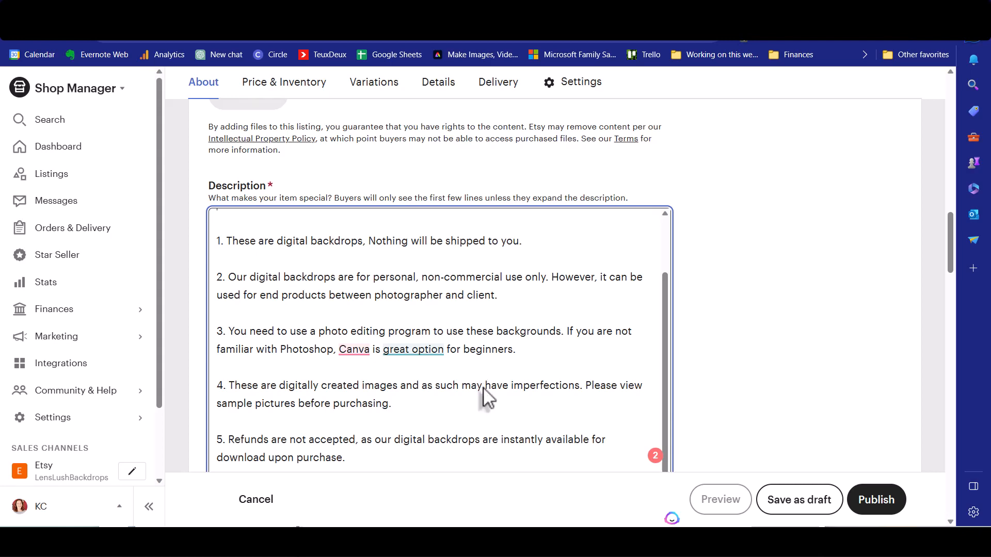
scroll(482, 390, "down", 5)
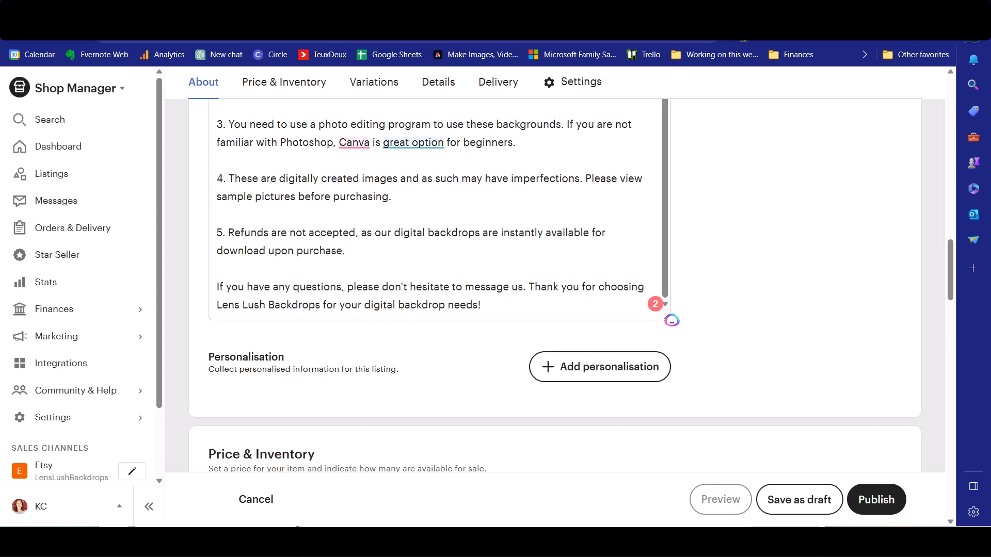
Paste the INCLUDES block above the terms in the description and change its first item to "1 Christmas Polar Bear Digital Backdrop"
scroll(247, 203, "up", 6)
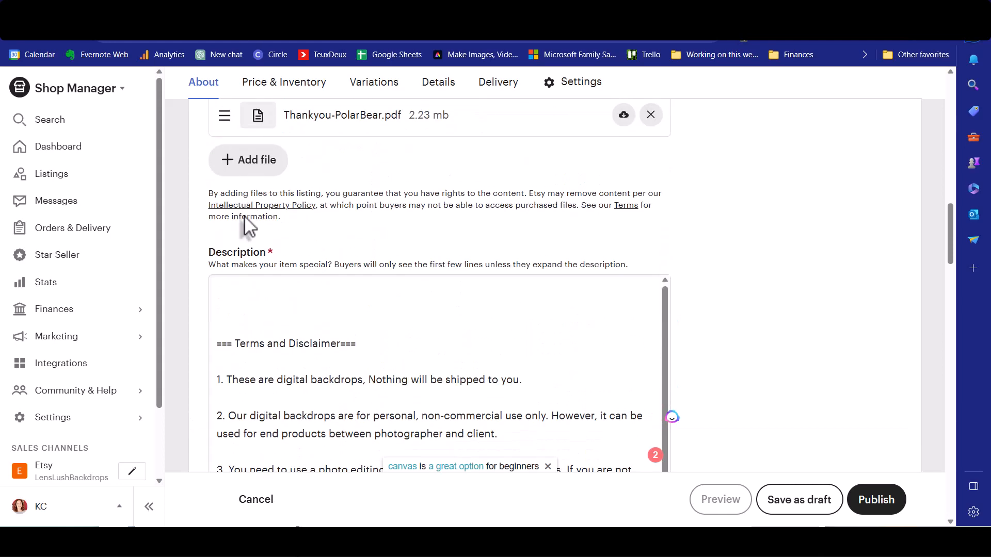
left_click(240, 298)
type("INCLUDES  • 7 Vintage Rustic Floral Digital Backdrops • Dimensions: 9600 X 6400px • Resolution: 300 DPI • File Type: PNG • INSTANT DOWNLOAD • No Watermark • These are digitally created images and as such may have imperfections. Please view sample pictures before purchasing.")
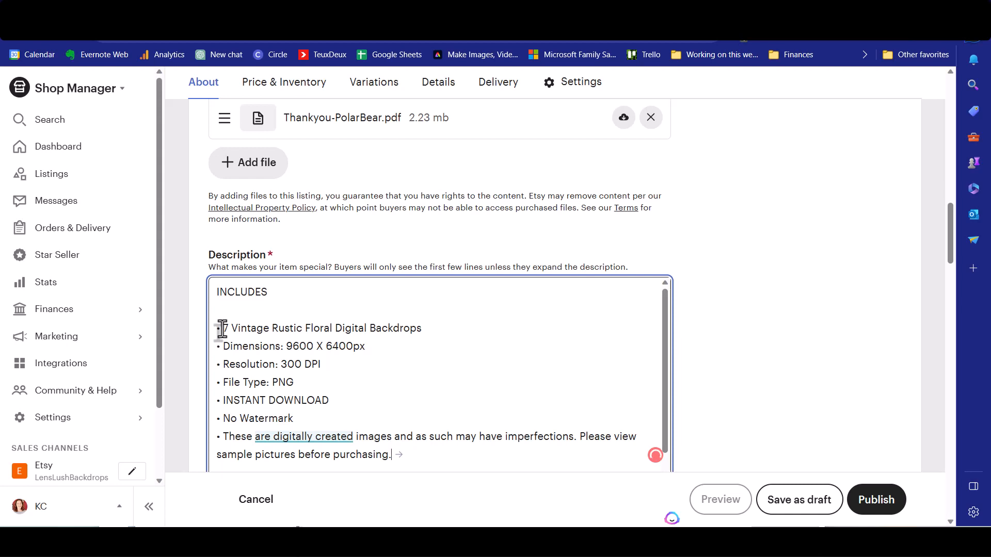
left_click_drag(222, 329, 318, 332)
type("1 Christmas ")
type("Polar Bear")
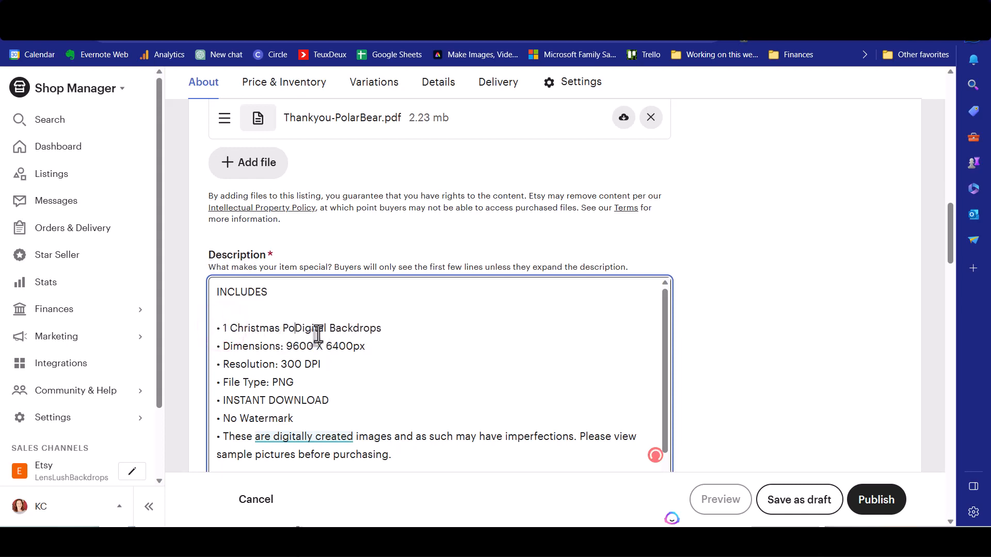
key("End")
key("BackSpace")
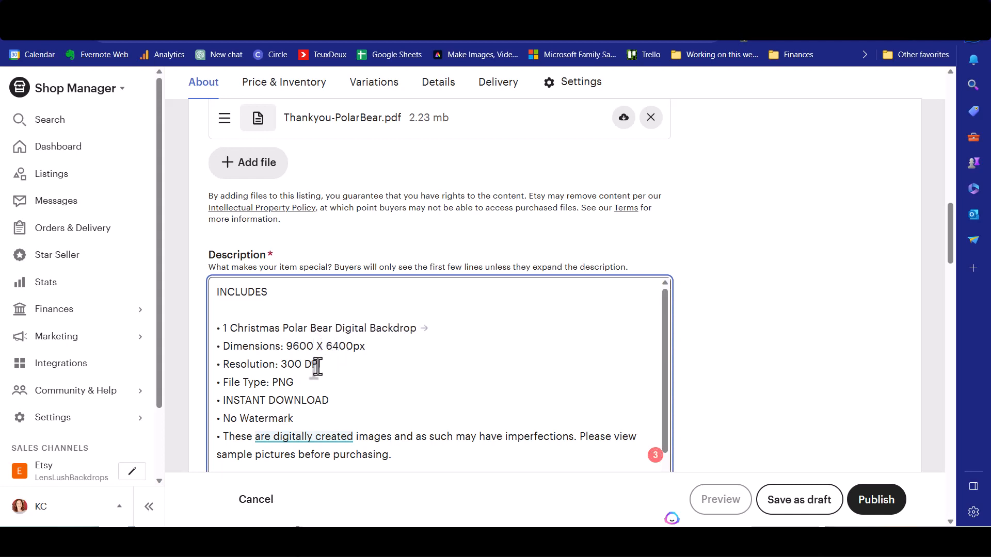
Add three blank lines above the INCLUDES heading and check the description's spacing down to the terms section
scroll(317, 367, "down", 1)
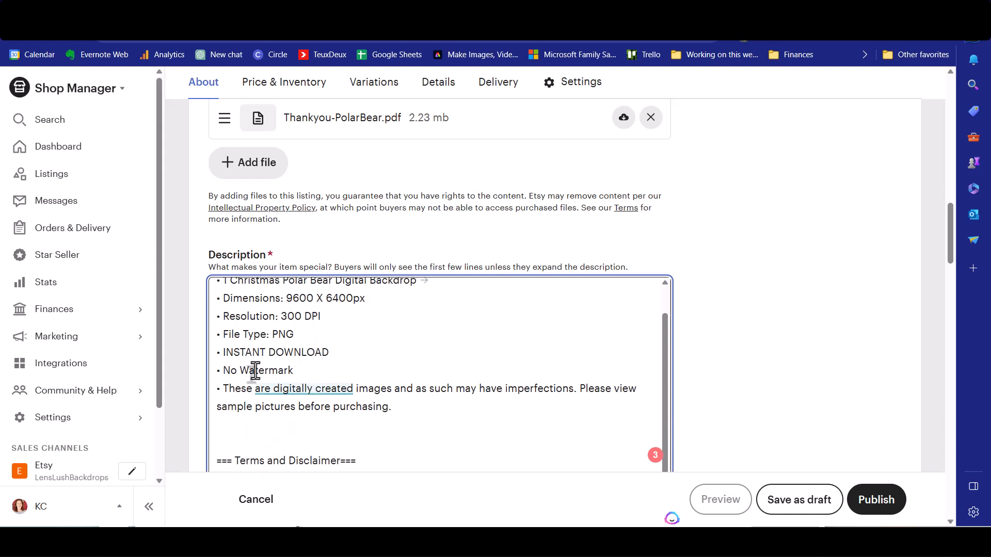
mouse_move(255, 371)
scroll(299, 371, "up", 2)
scroll(299, 371, "down", 4)
scroll(299, 371, "up", 3)
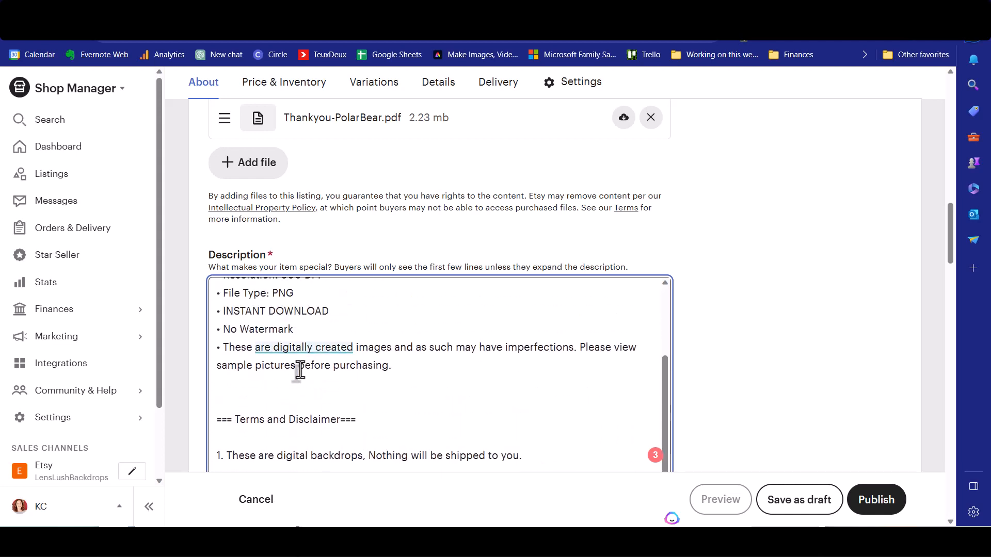
scroll(300, 369, "up", 2)
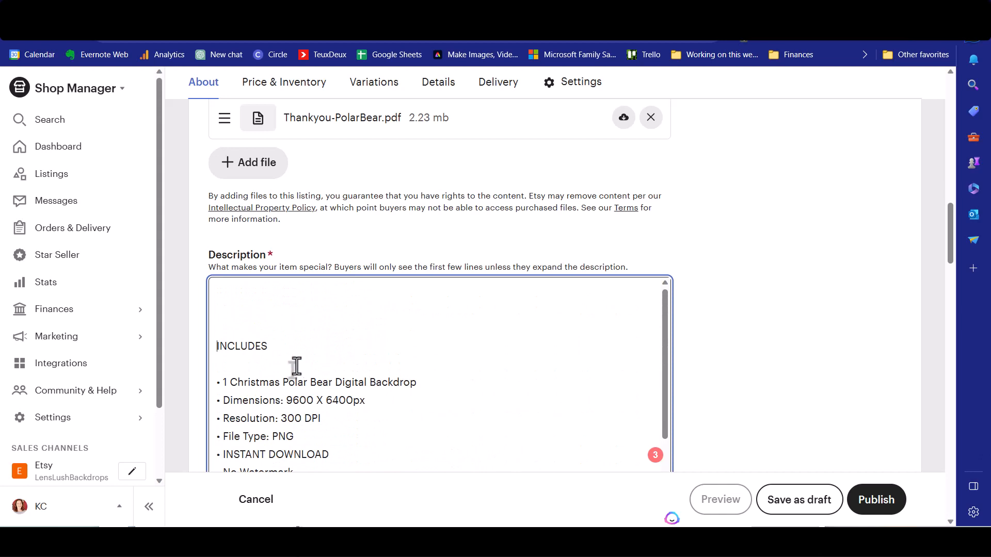
left_click(224, 294)
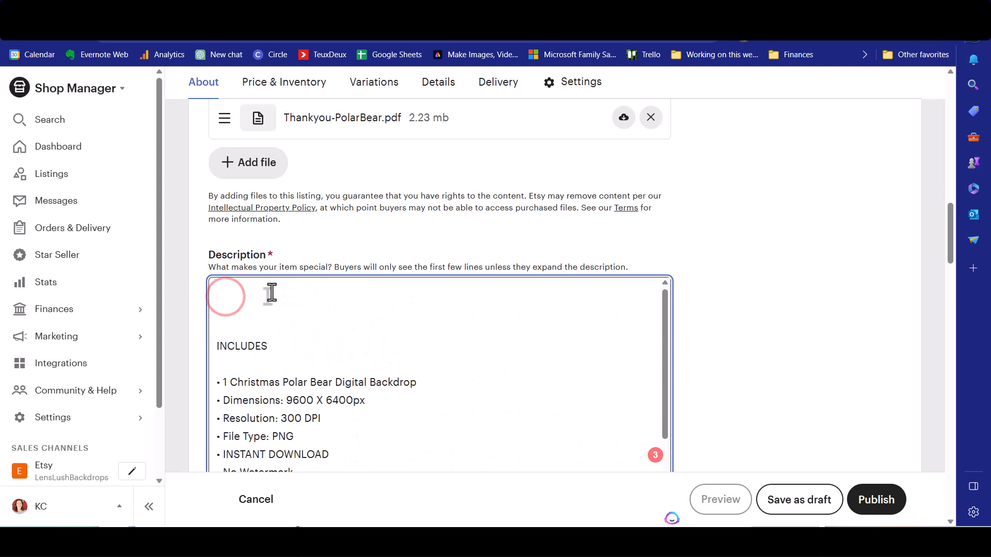
scroll(230, 361, "down", 4)
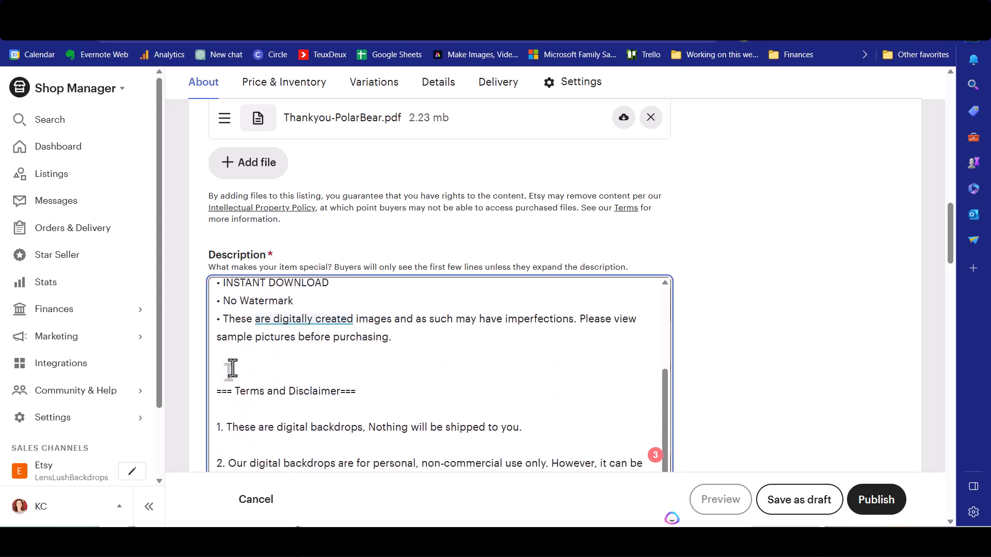
left_click(233, 347)
left_click(230, 343)
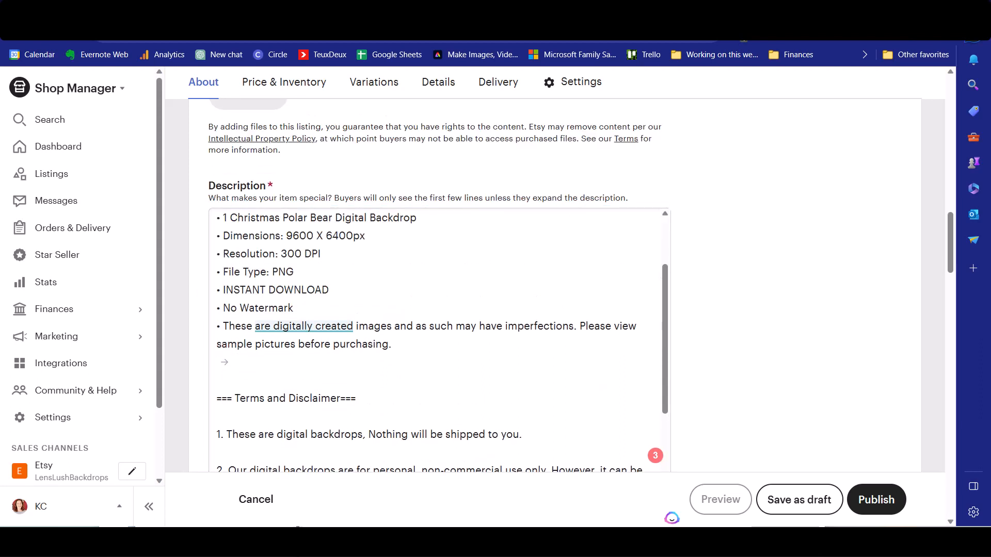
Copy the listing's full title and switch to a new Jasper chat
left_click(300, 12)
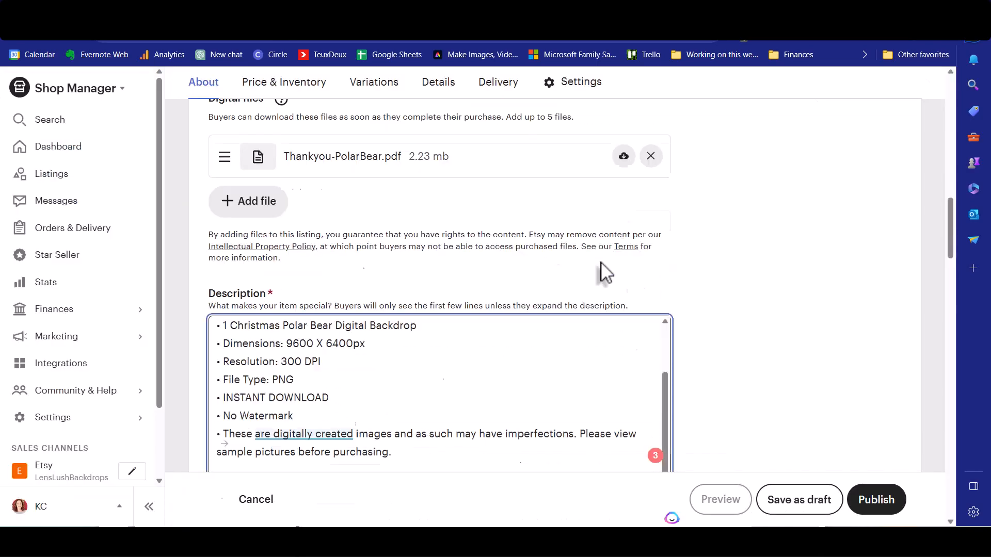
scroll(604, 272, "up", 15)
scroll(702, 323, "up", 3)
left_click_drag(467, 339, 195, 329)
key("ctrl+c")
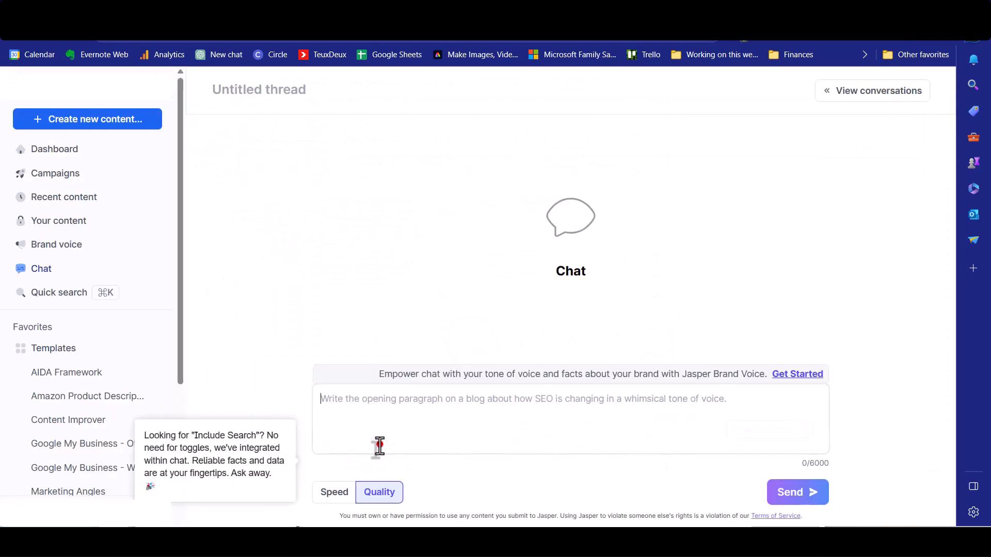
Start the chat prompt with "create a short description for an etsy product titled"
left_click(380, 445)
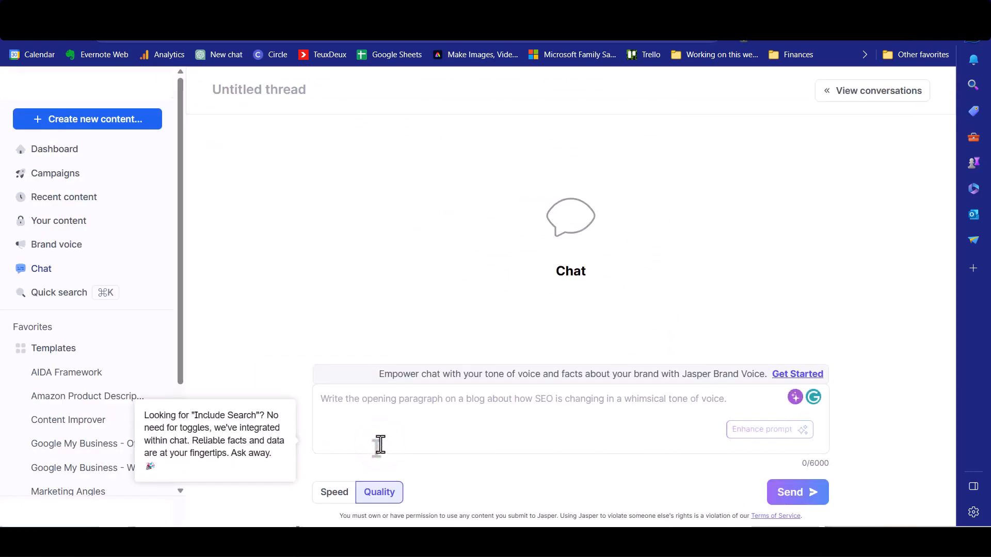
type("create a short descriptio")
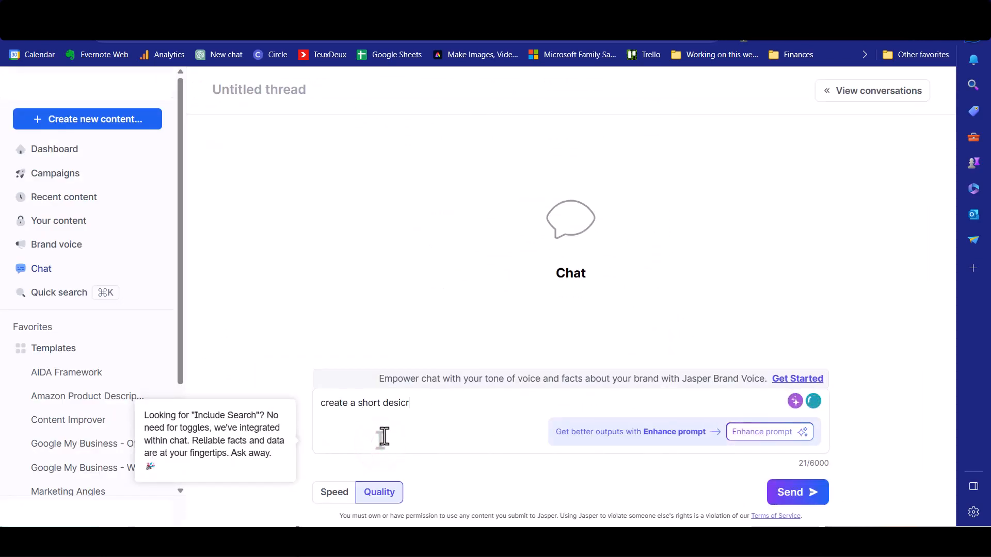
key("BackSpace")
key("BackSpace")
key("BackSpace")
key("BackSpace")
key("BackSpace")
key("BackSpace")
key("BackSpace")
key("BackSpace")
key("BackSpace")
type("escription for an etsy product titled")
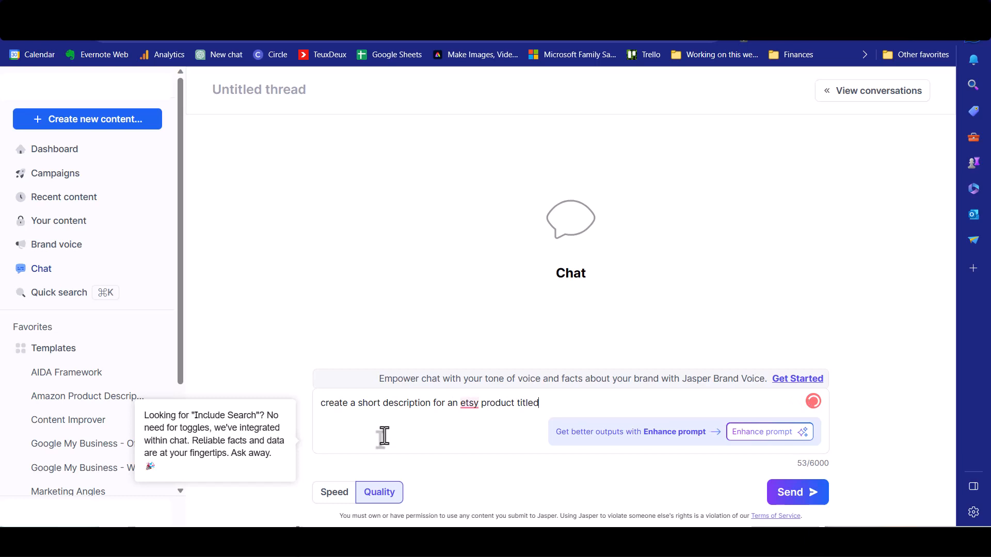
Complete the prompt with the quoted listing title, "customers get" and the specifications from "Dimensions: 9600 X 6400px" through the imperfections note, and submit it
type(" \"")
key("ctrl+v")
type("\". customer")
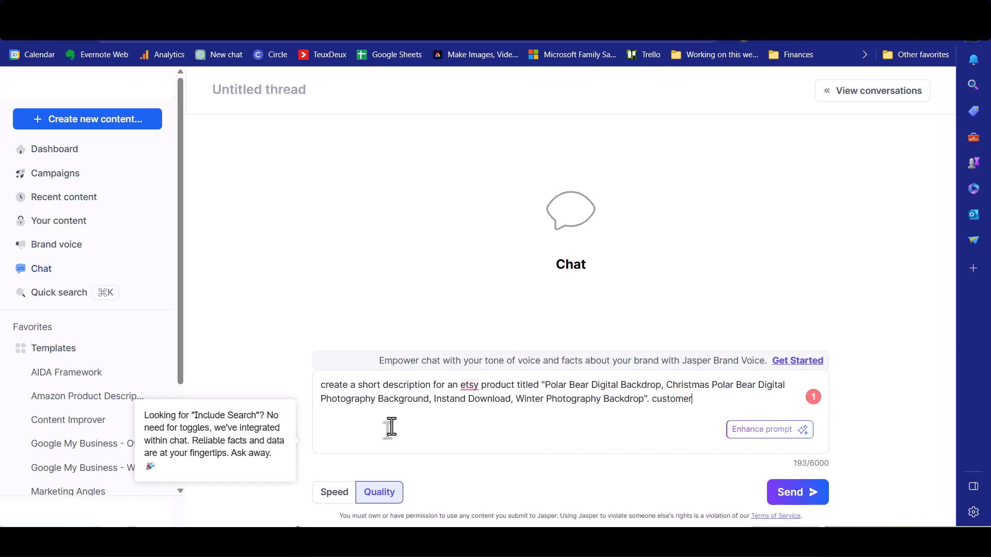
type("s get")
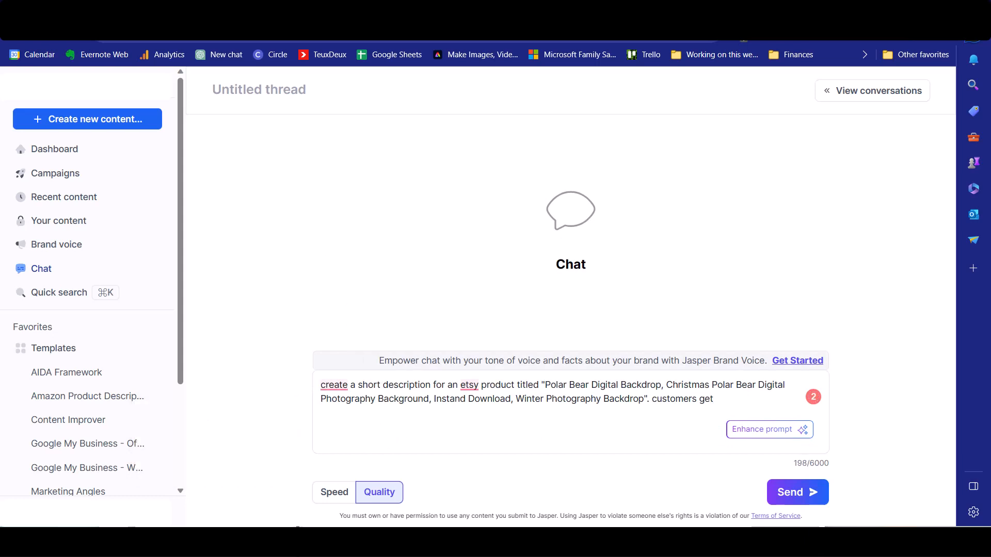
type("• Dimensions: 9600 X 6400px • Resolution: 300 DPI • File Type: PNG • INSTANT DOWNLOAD • No Watermark • These are digitally created images and as such may have imperfections. Please view sample pictures before purchasing.")
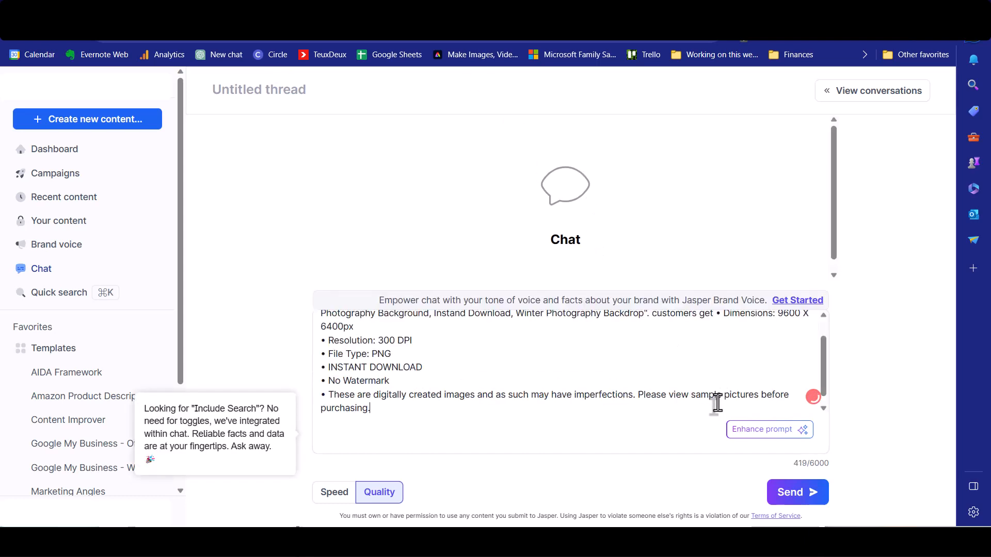
key("Return")
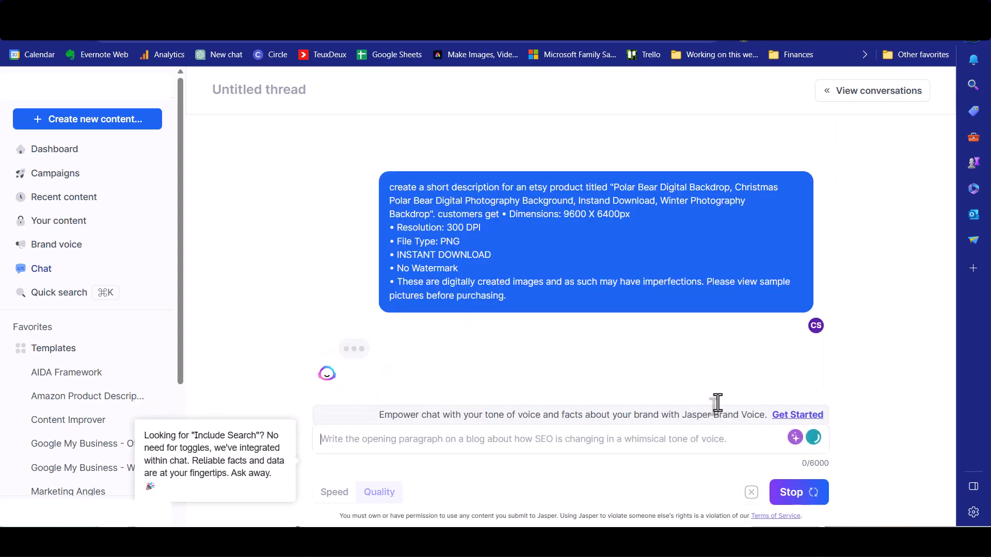
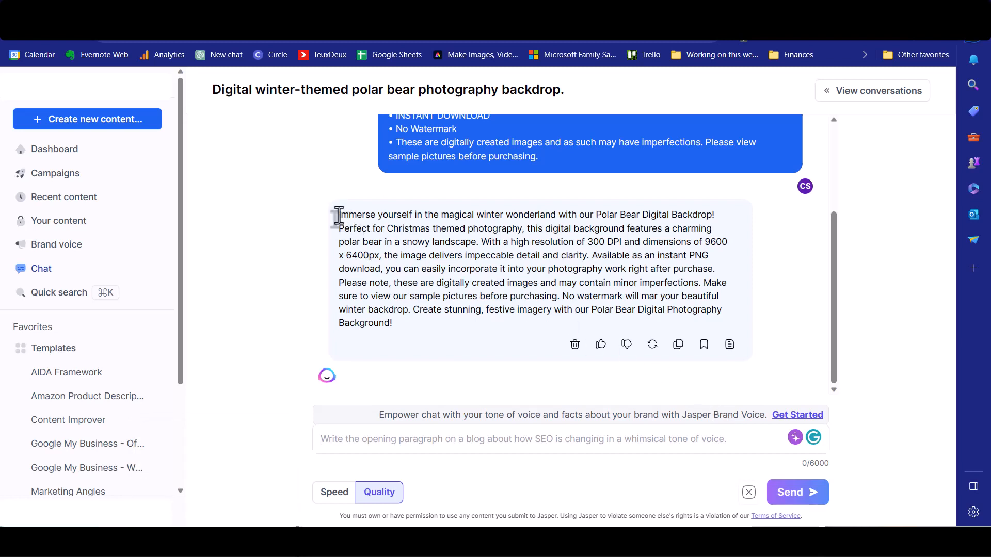
Copy Jasper's reply up to "right after purchase." and paste it above the INCLUDES heading in the Etsy description
left_click_drag(339, 214, 678, 281)
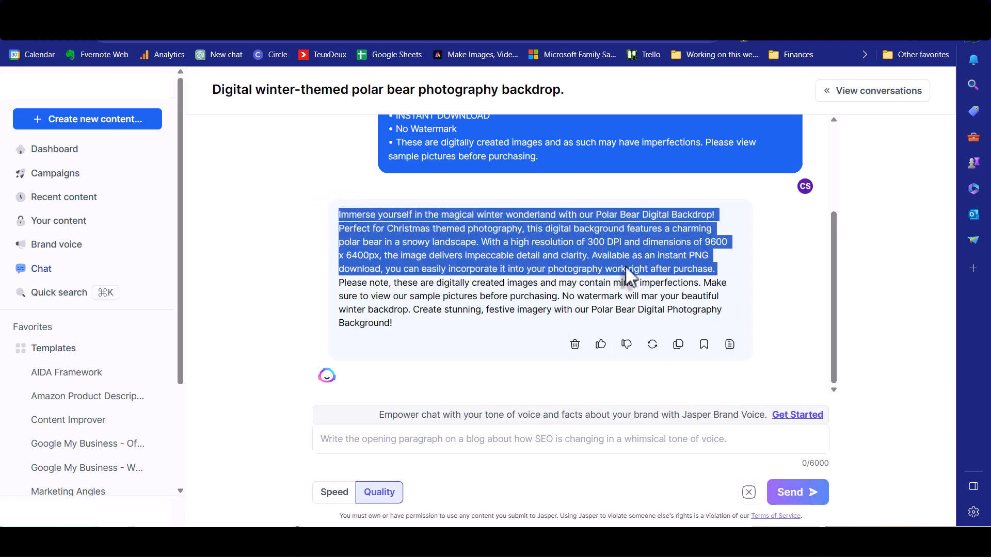
key("ctrl+c")
key("ctrl+Tab")
scroll(235, 236, "up", 2)
left_click(225, 224)
key("ctrl+v")
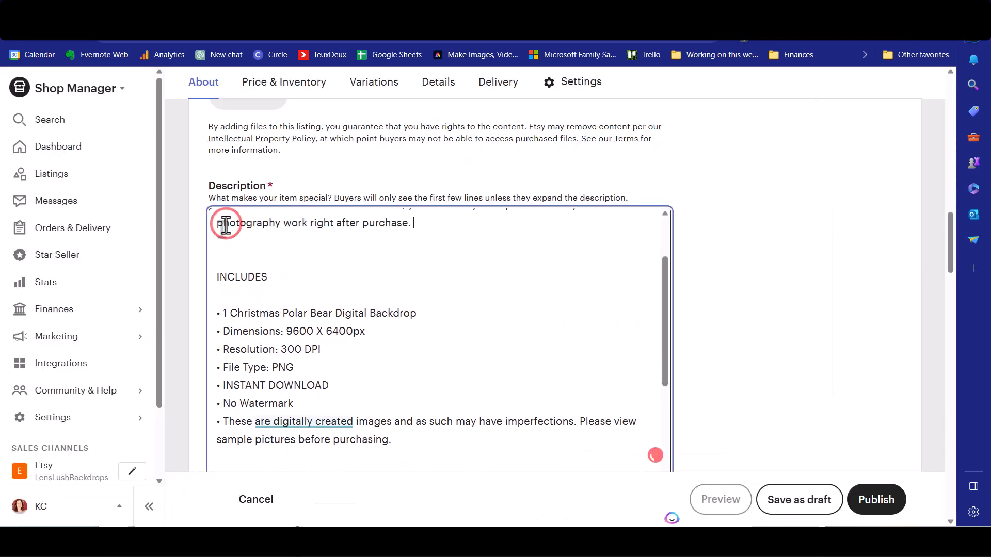
Add Jasper's "No watermark will mar your beautiful winter backdrop" closing sentences to the description and separate the "With a high resolution" paragraph with a blank line
scroll(225, 224, "up", 2)
key("ctrl+shift+Tab")
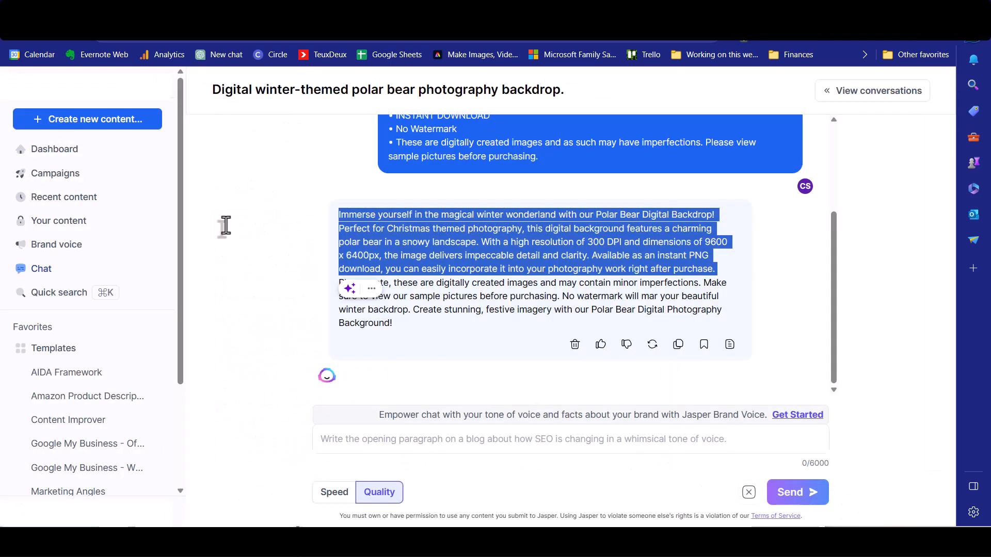
left_click_drag(562, 298, 516, 333)
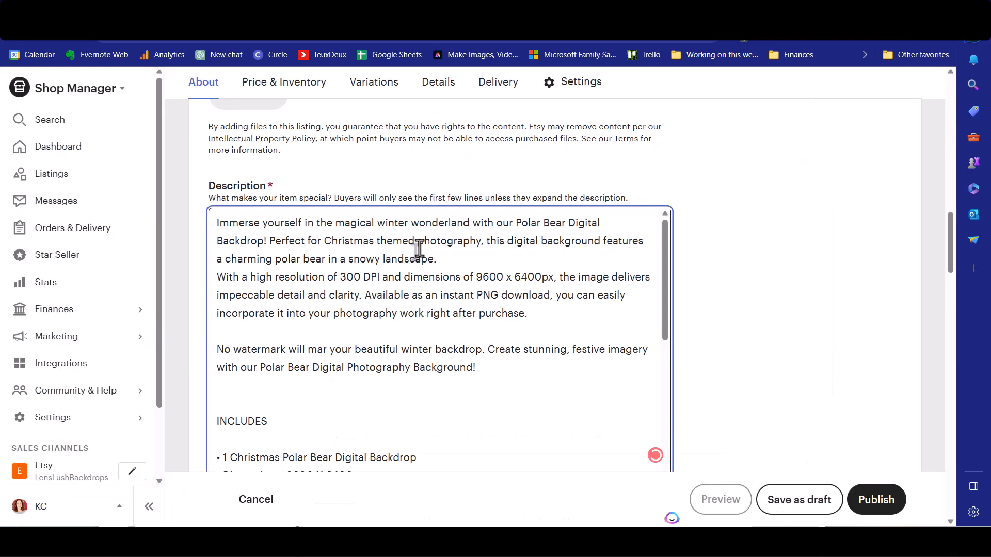
key("Return")
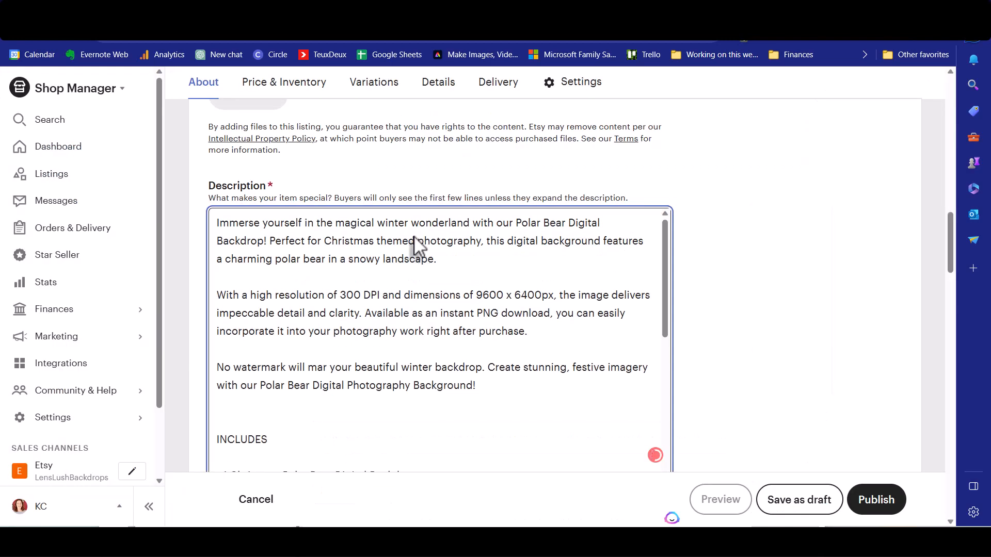
Set the listing's price to $5.00 and its quantity to 999
scroll(735, 316, "down", 5)
scroll(736, 316, "down", 2)
scroll(735, 315, "up", 3)
scroll(735, 316, "down", 3)
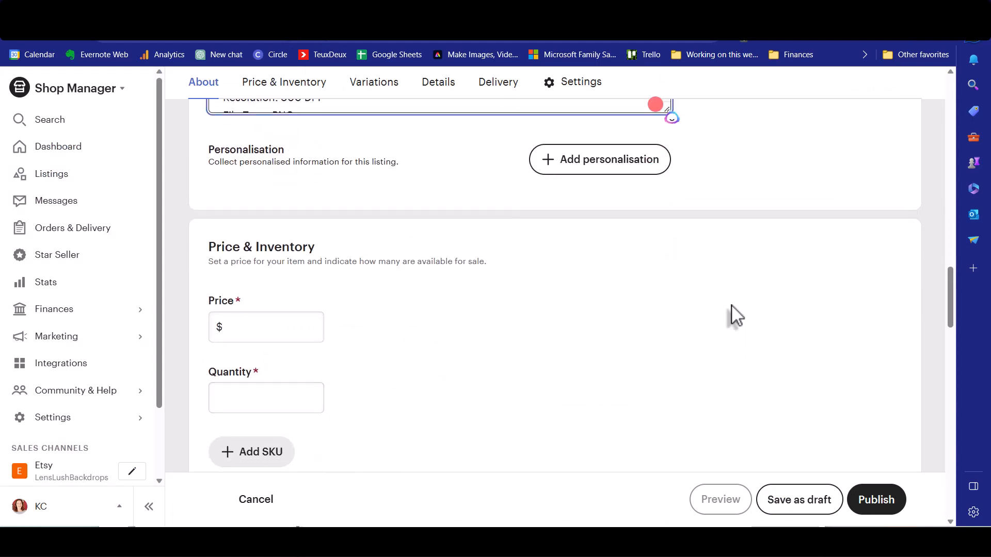
left_click(250, 259)
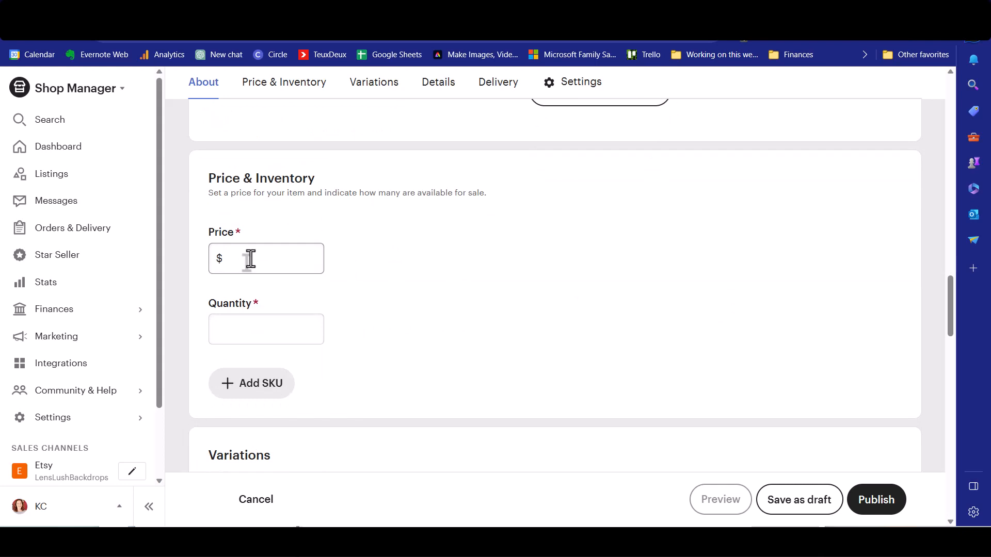
left_click(246, 260)
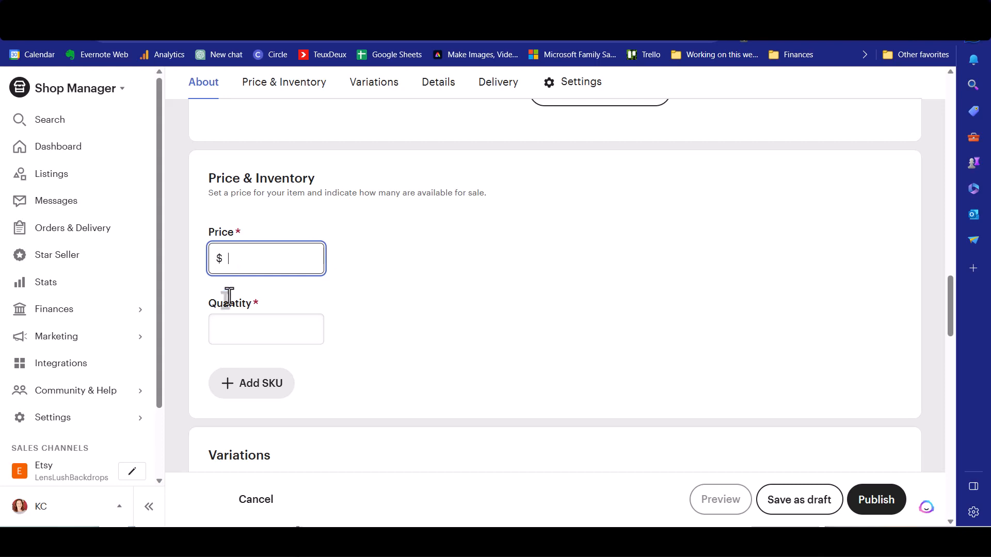
type("5")
left_click(227, 327)
left_click(506, 309)
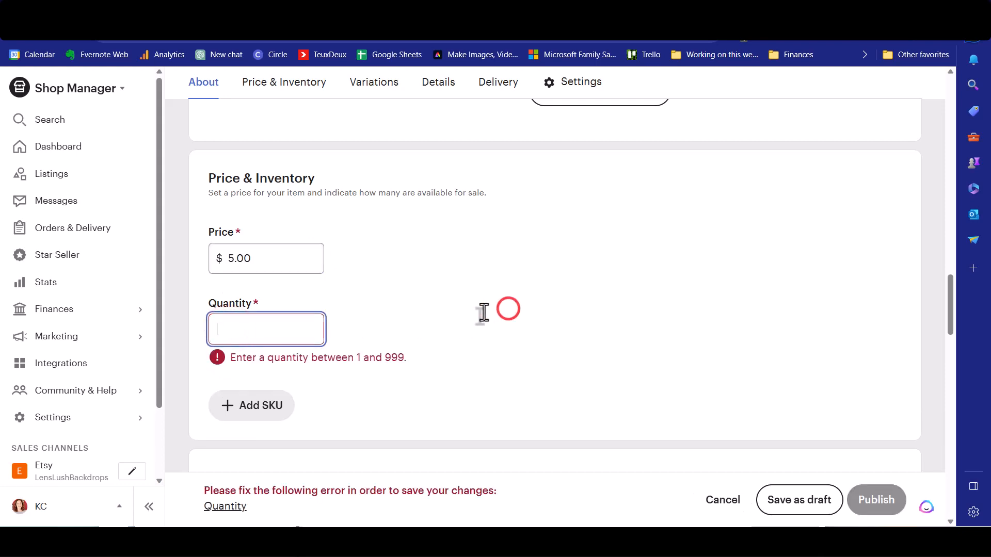
left_click(219, 333)
type("999")
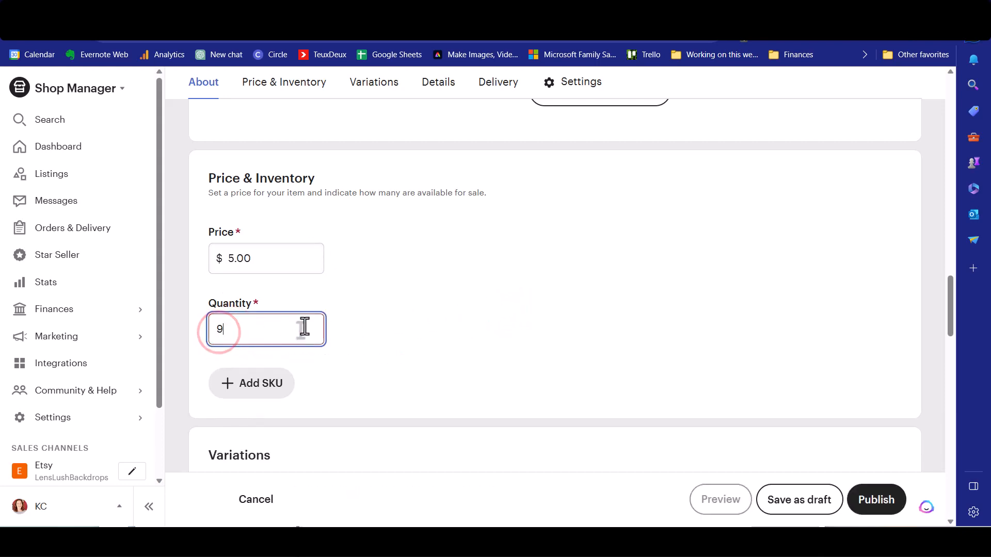
left_click(457, 310)
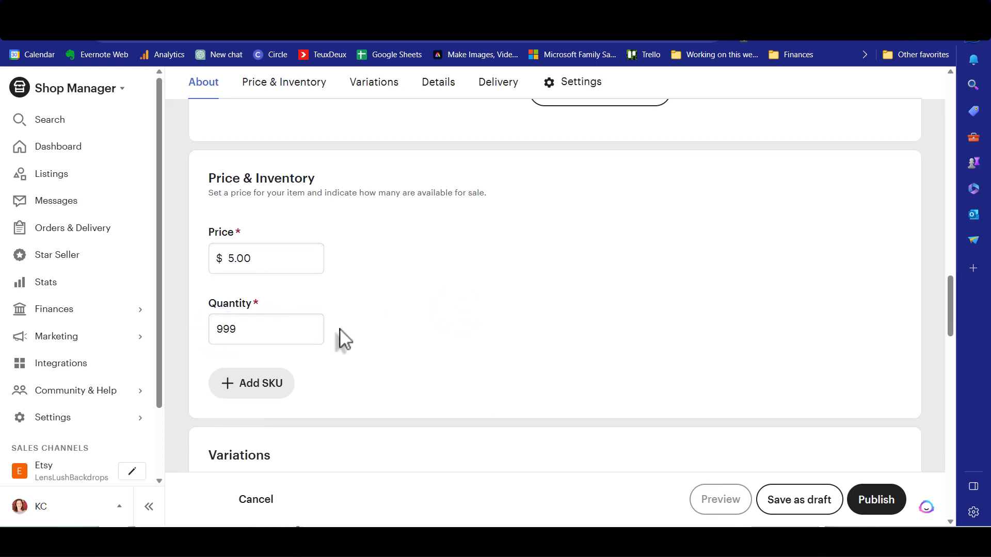
Search the listing categories for "digital background" and assign Digital Prints under Art & Collectibles > Prints
scroll(345, 339, "down", 9)
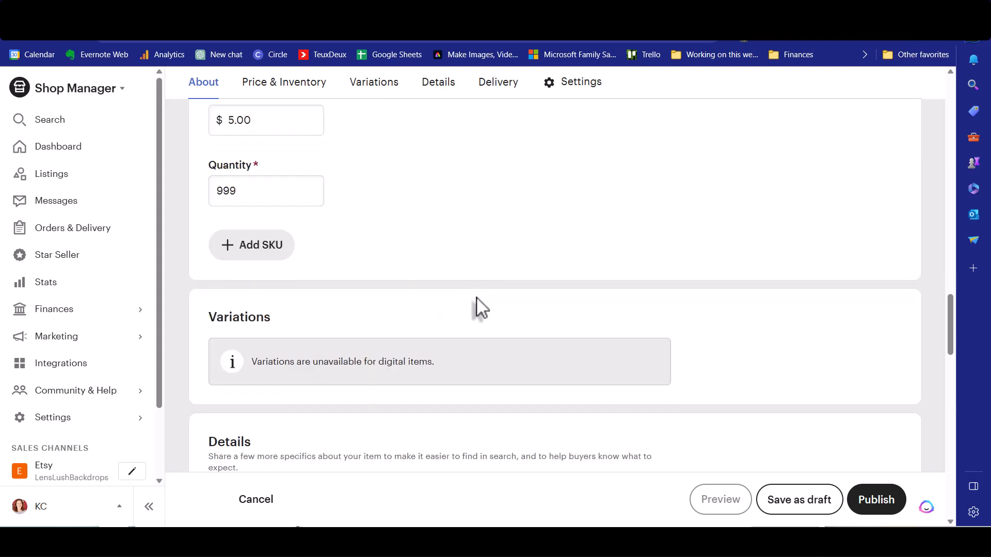
scroll(733, 236, "down", 1)
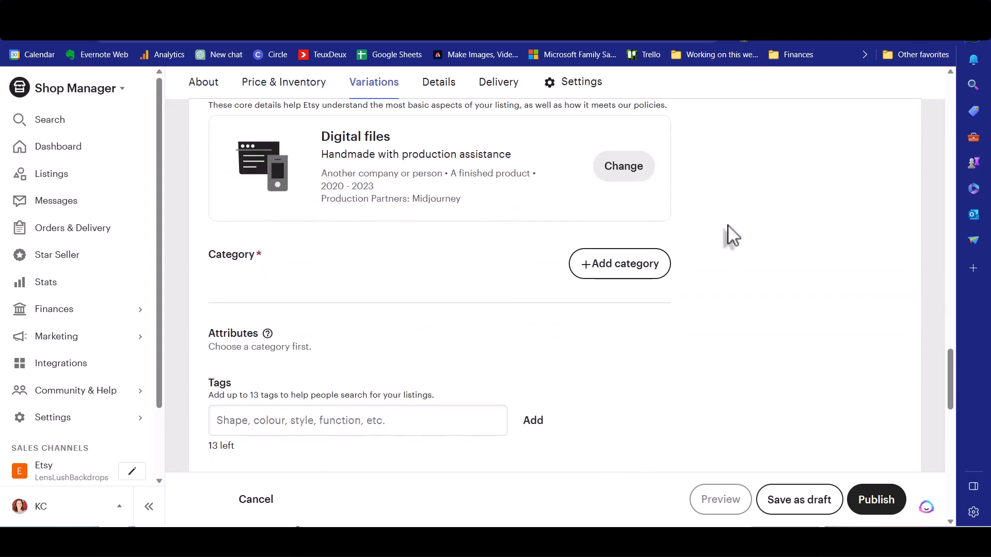
left_click(618, 264)
type("d")
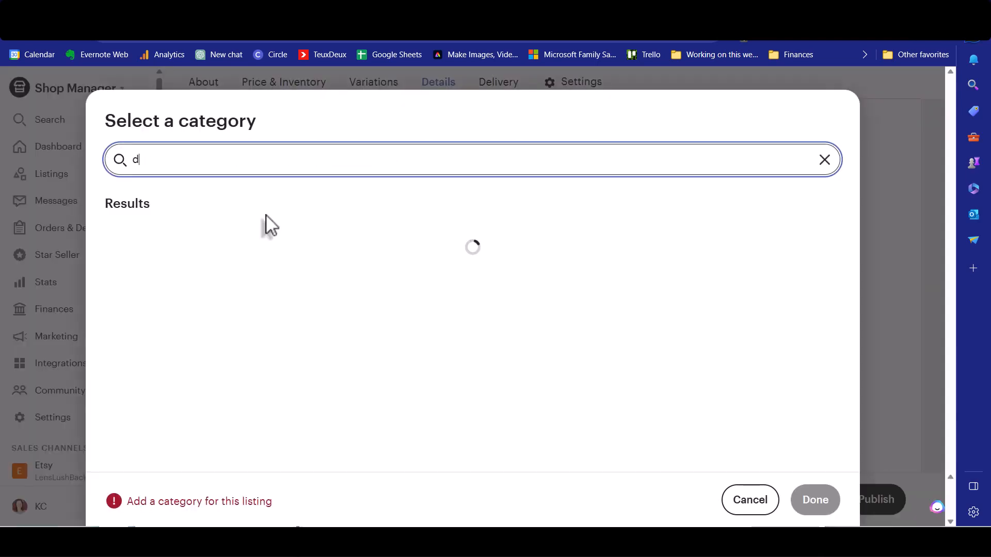
type("igital background")
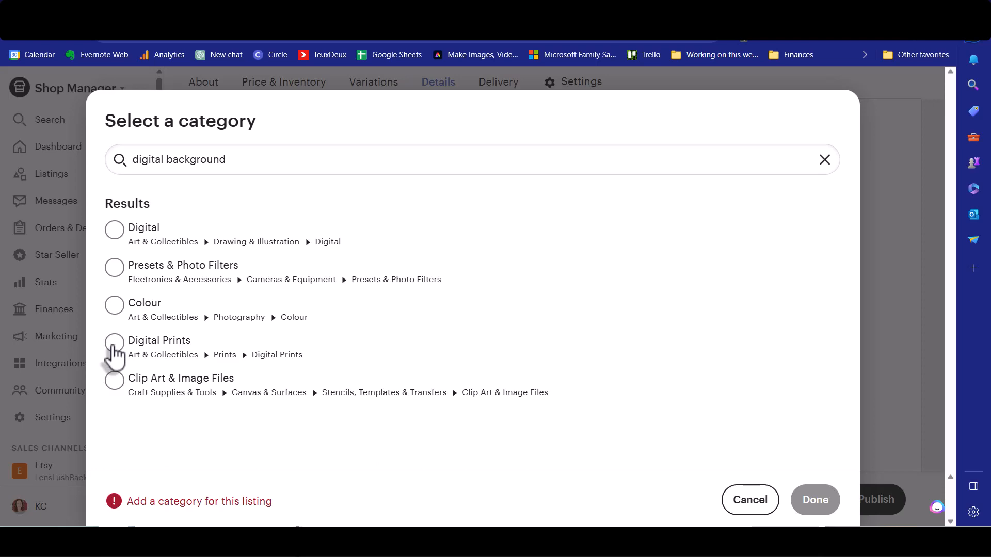
left_click(114, 343)
left_click(805, 501)
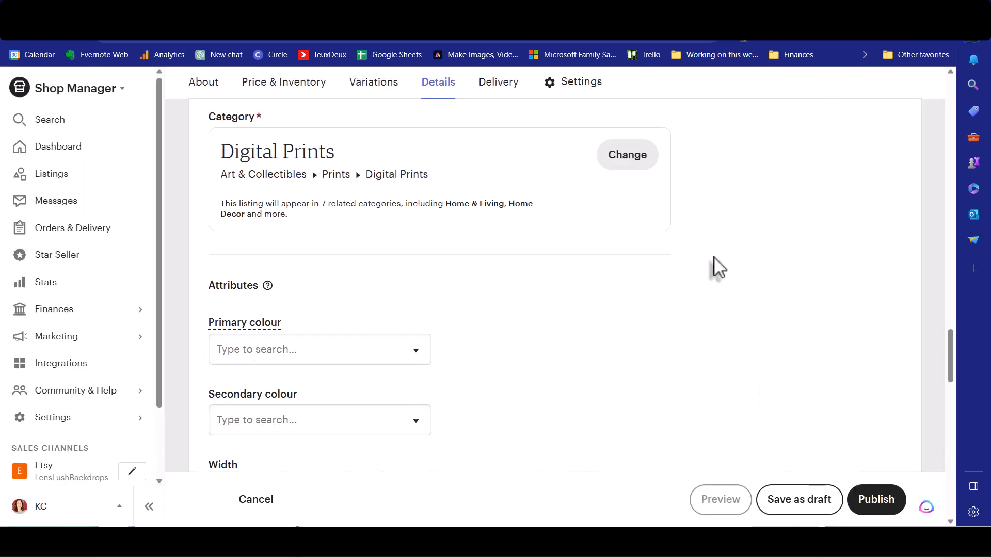
Assign the listing to the Christmas shop section, leaving the optional colour, size and orientation attributes blank
scroll(714, 266, "down", 1)
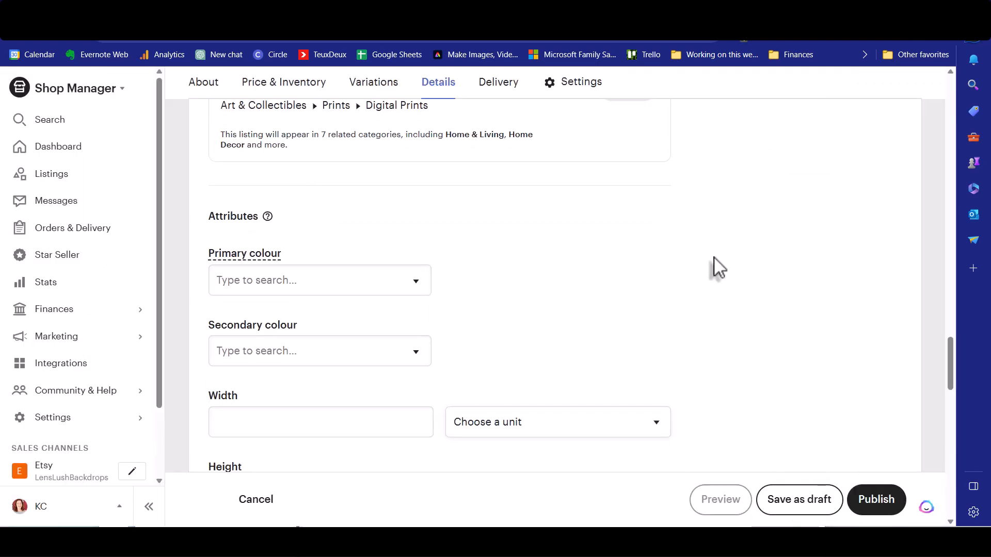
scroll(516, 283, "down", 3)
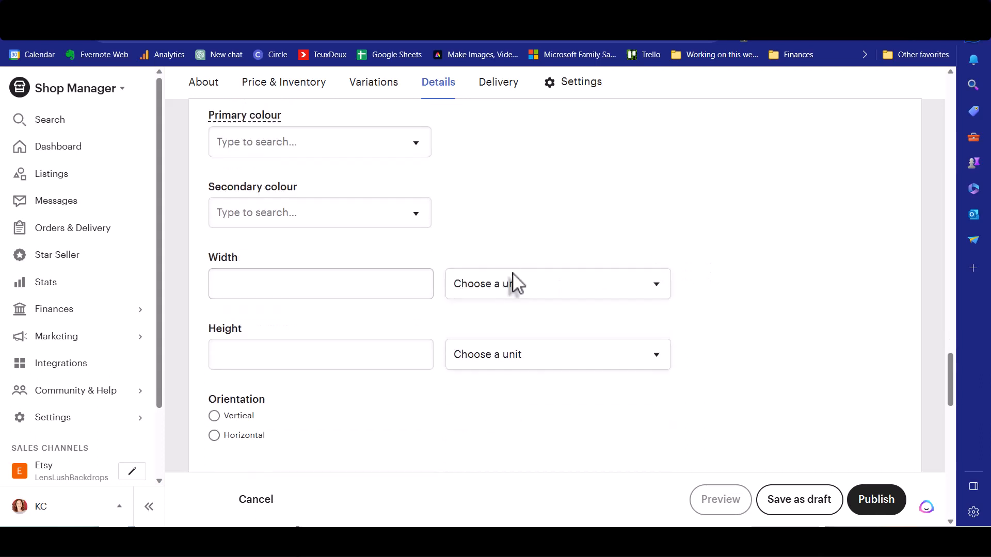
scroll(287, 289, "down", 2)
scroll(286, 289, "down", 10)
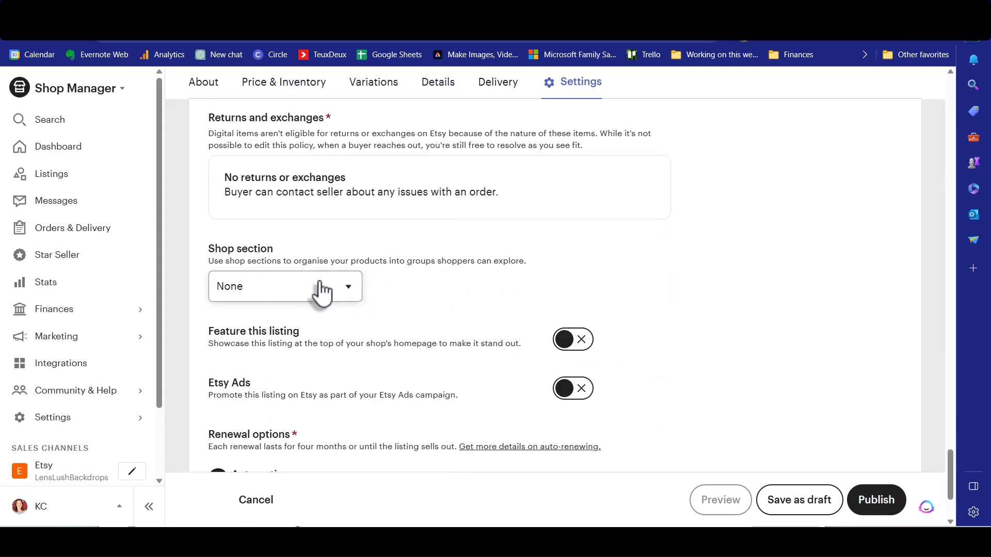
left_click(347, 290)
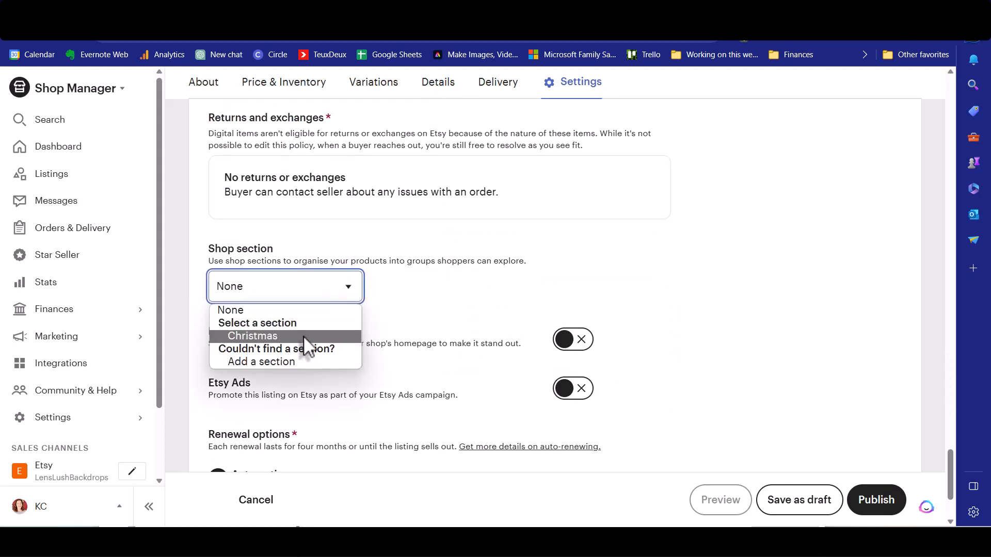
left_click(302, 335)
Set the listing's renewal option to Manual
scroll(697, 312, "down", 2)
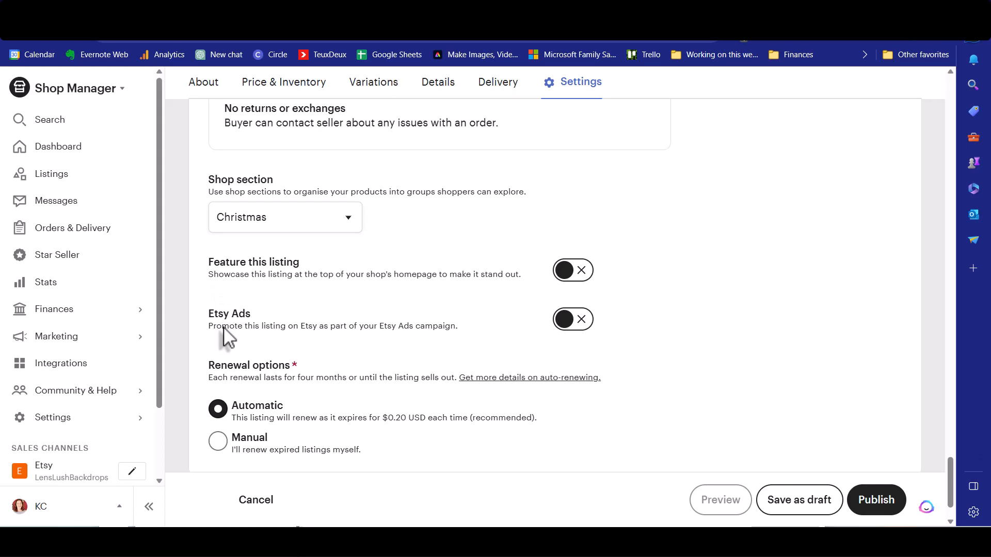
scroll(226, 336, "down", 2)
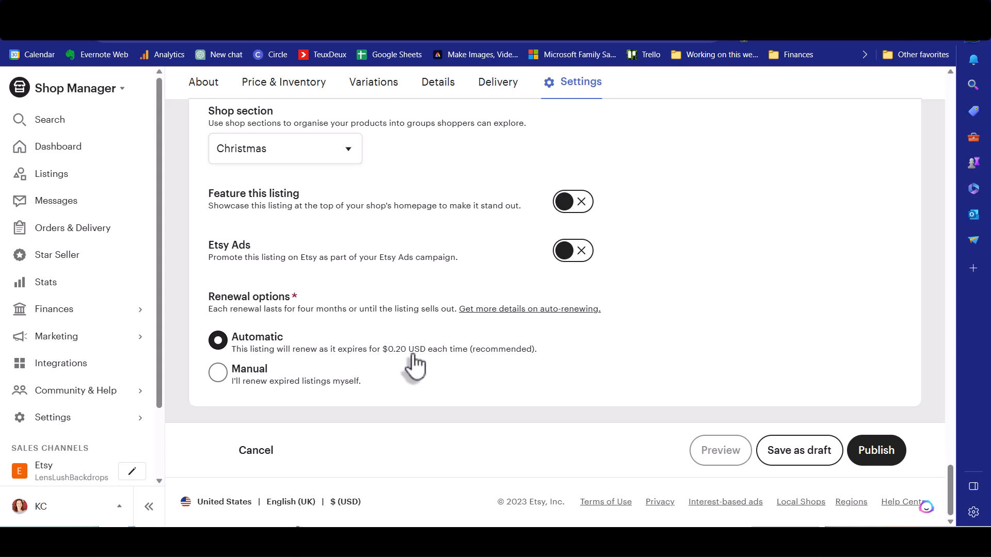
left_click(260, 382)
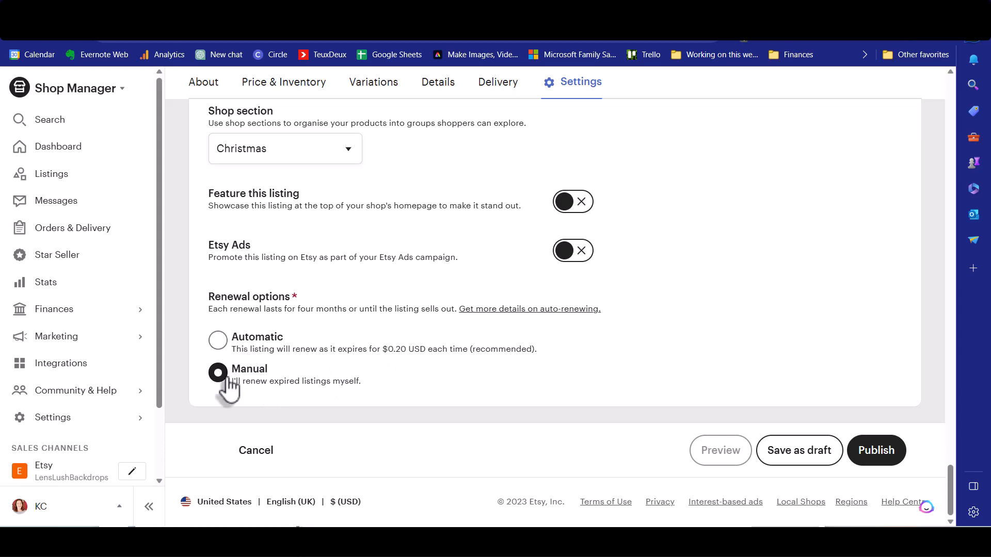
Save the polar bear listing as a draft and publish it, agreeing to the $0.20 USD listing fee
scroll(704, 365, "up", 15)
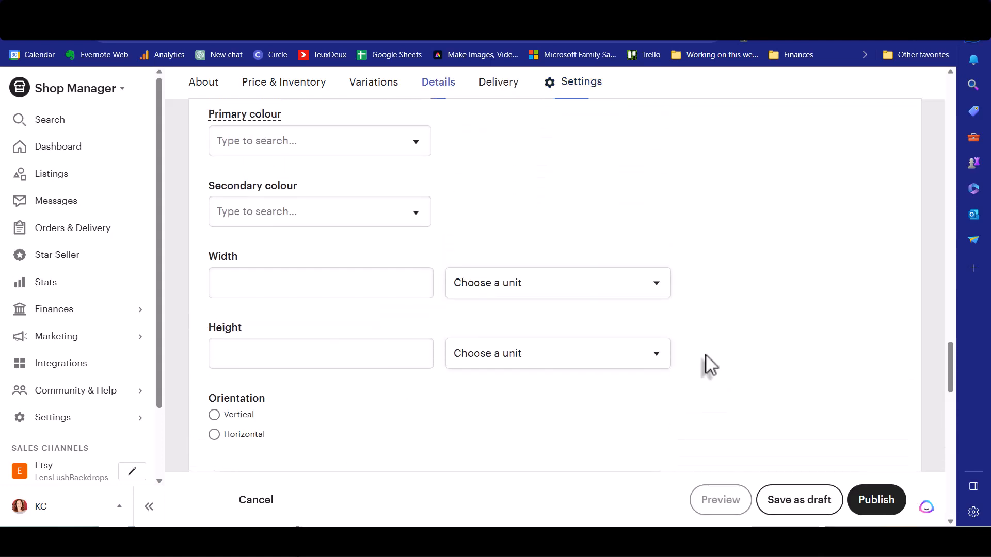
scroll(710, 365, "up", 15)
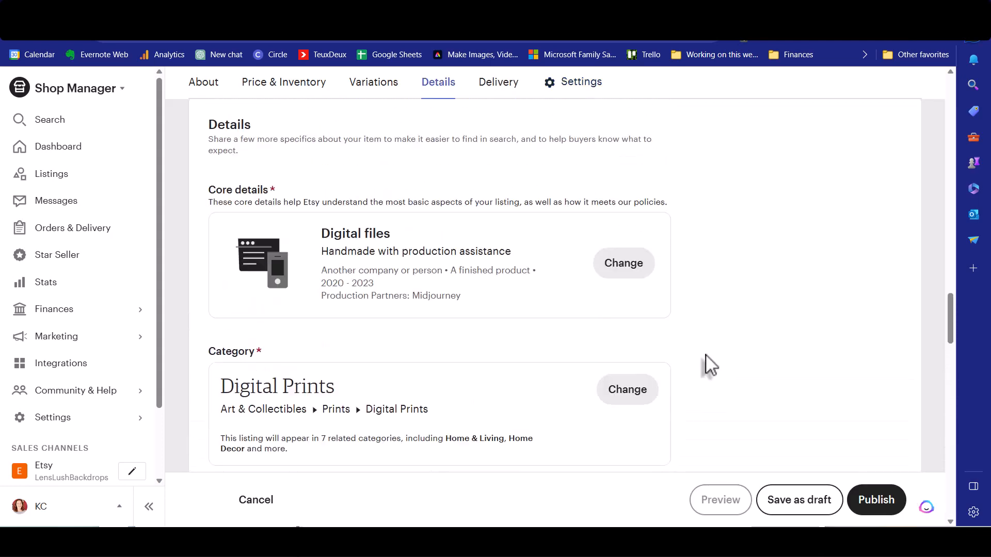
scroll(710, 364, "up", 15)
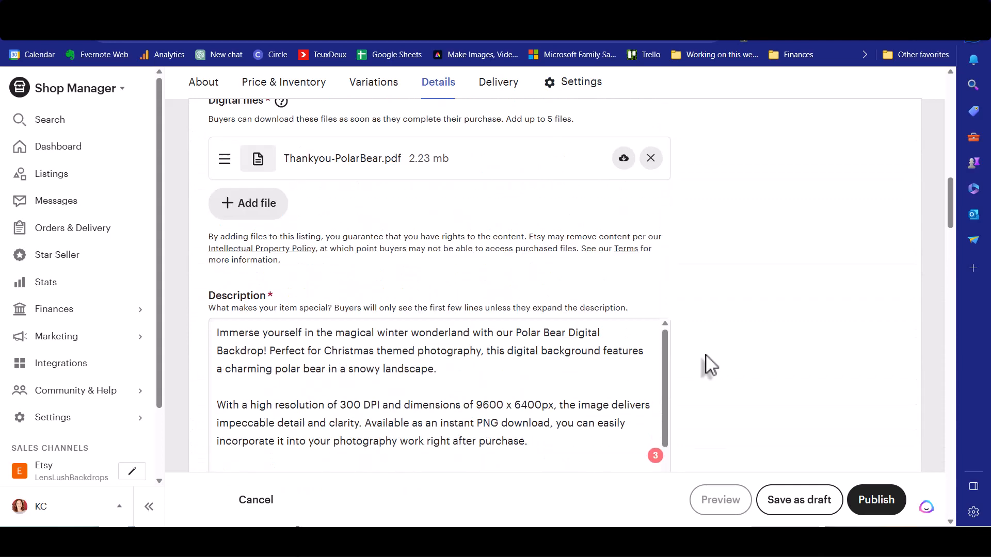
scroll(709, 365, "up", 10)
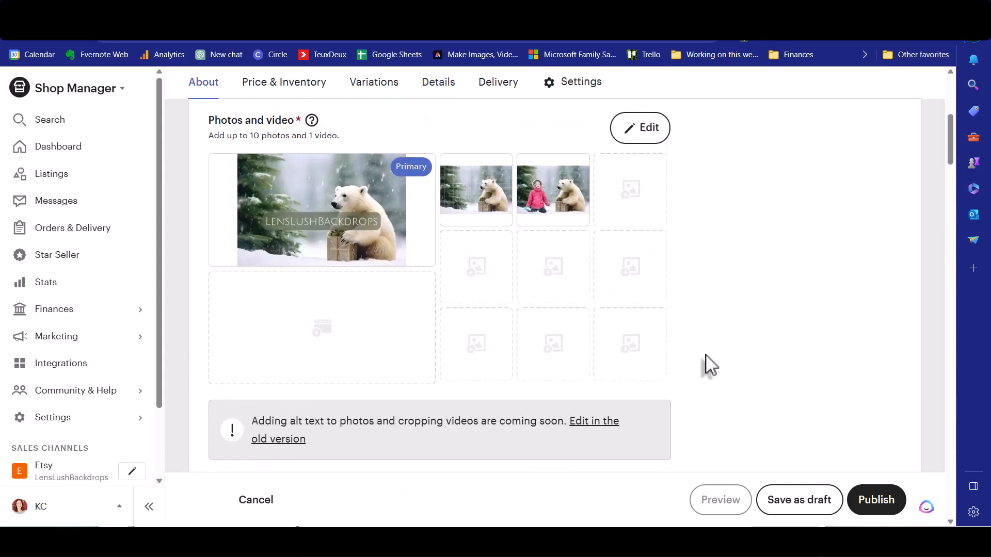
scroll(748, 279, "down", 1)
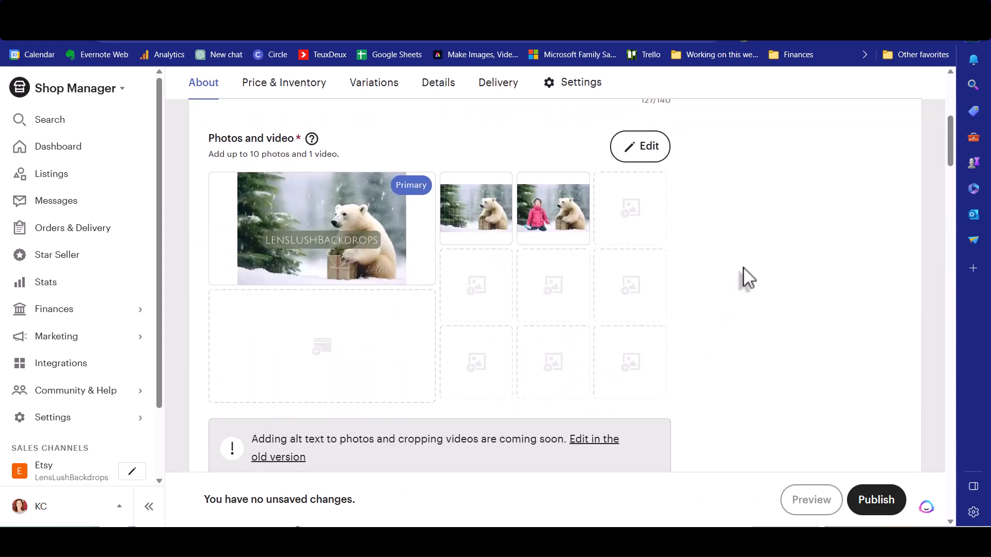
scroll(767, 290, "down", 6)
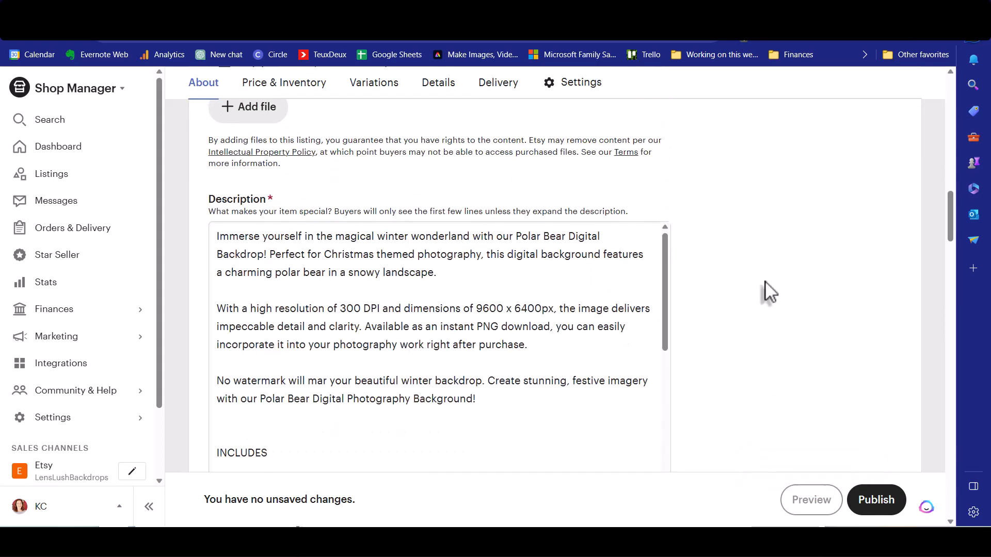
left_click(876, 508)
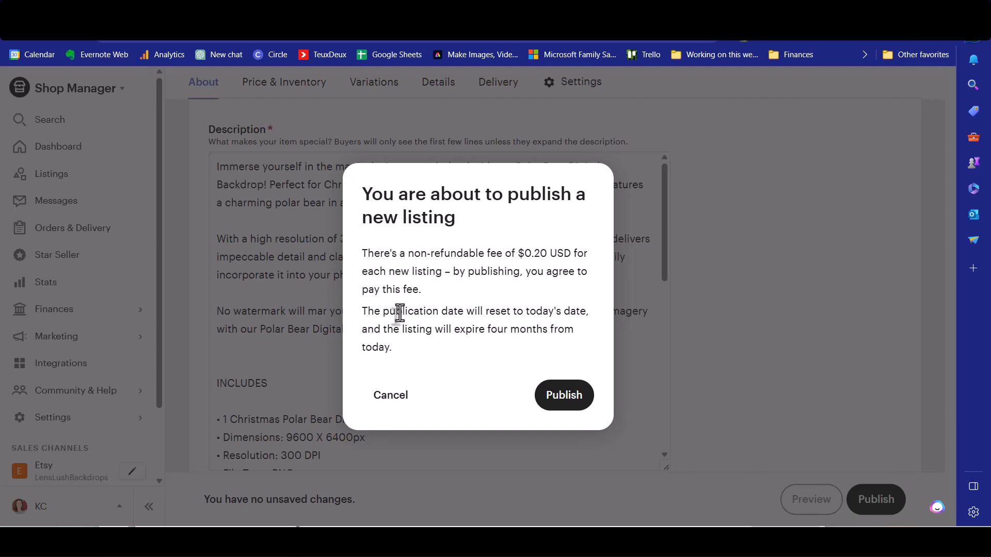
left_click(564, 398)
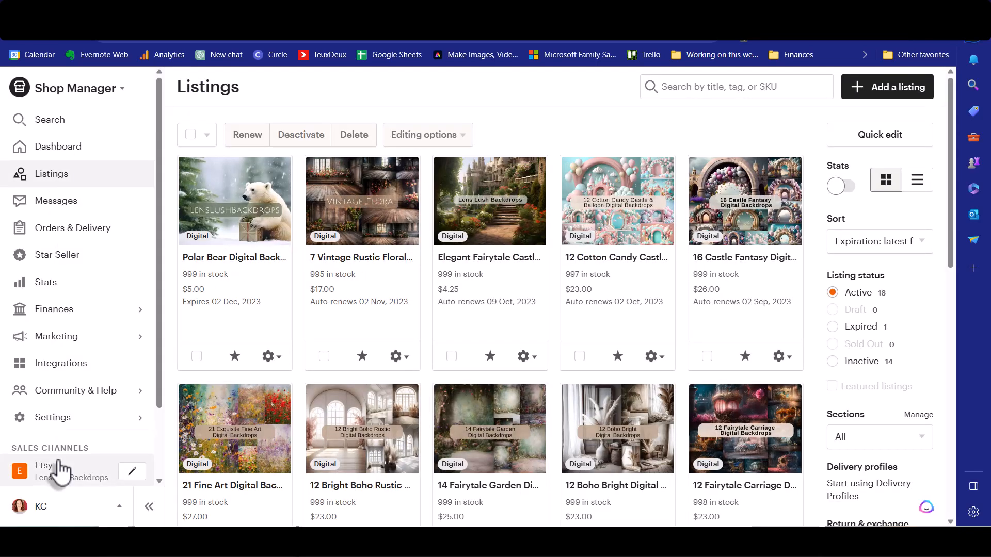
Open the LensLushBackdrops storefront and view the published Polar Bear Digital Backdrop listing there
left_click(44, 467)
scroll(395, 319, "down", 3)
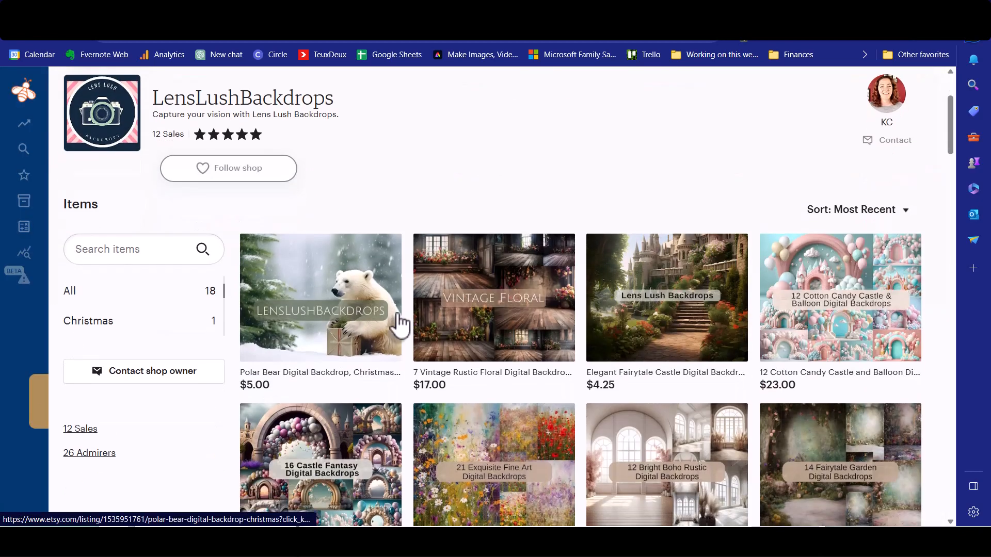
left_click(343, 340)
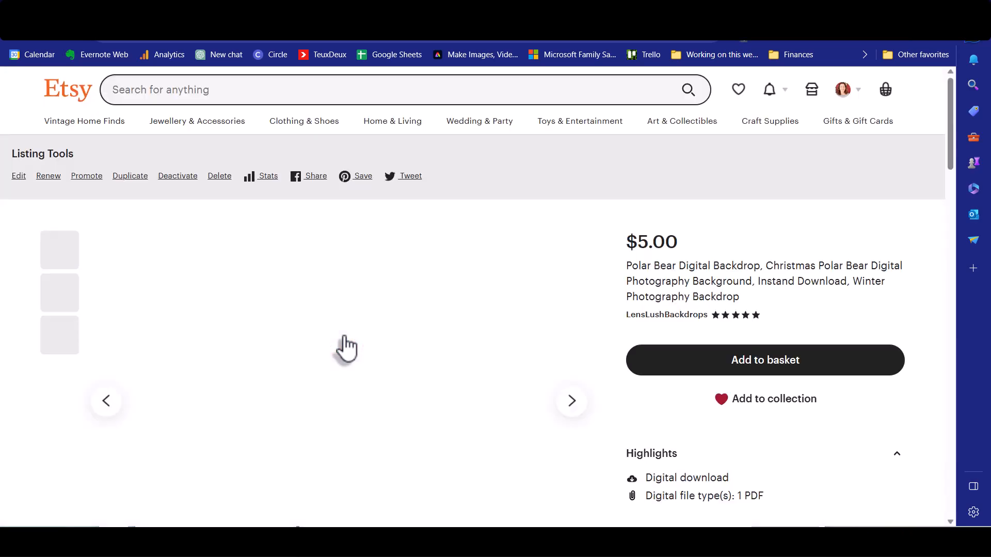